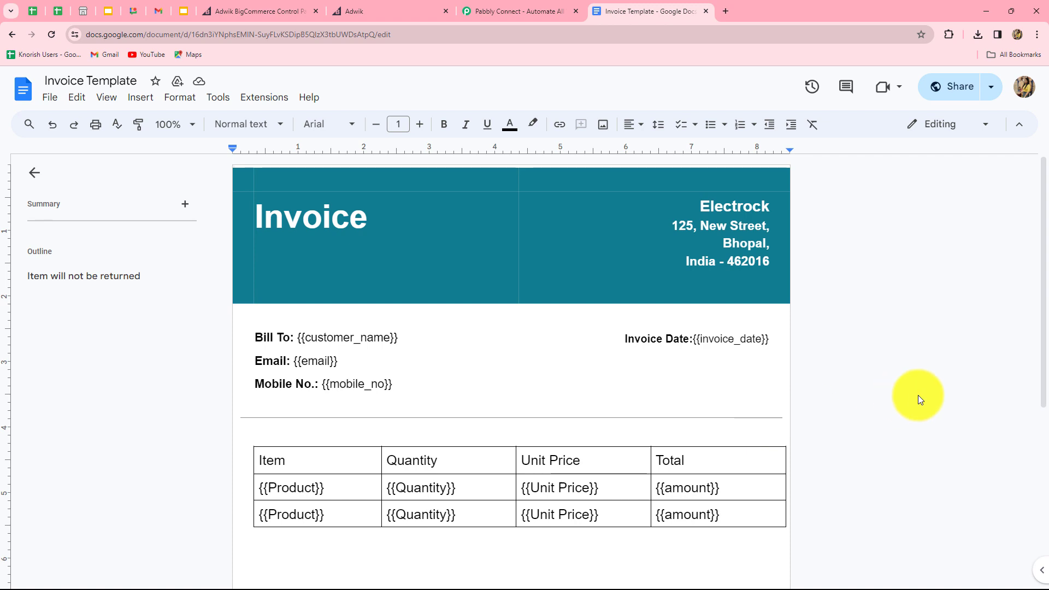
Step: Switch from the Invoice Template document to the Pabbly Connect homepage tab
left_click(496, 7)
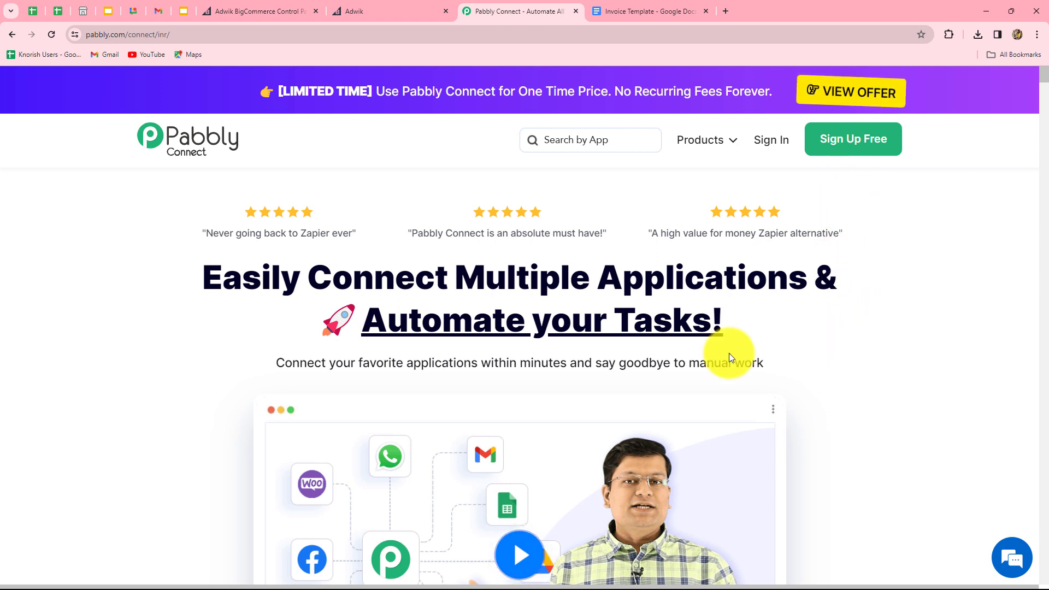
Step: Sign in to the Pabbly account from the homepage
left_click_drag(211, 281, 756, 338)
left_click(775, 327)
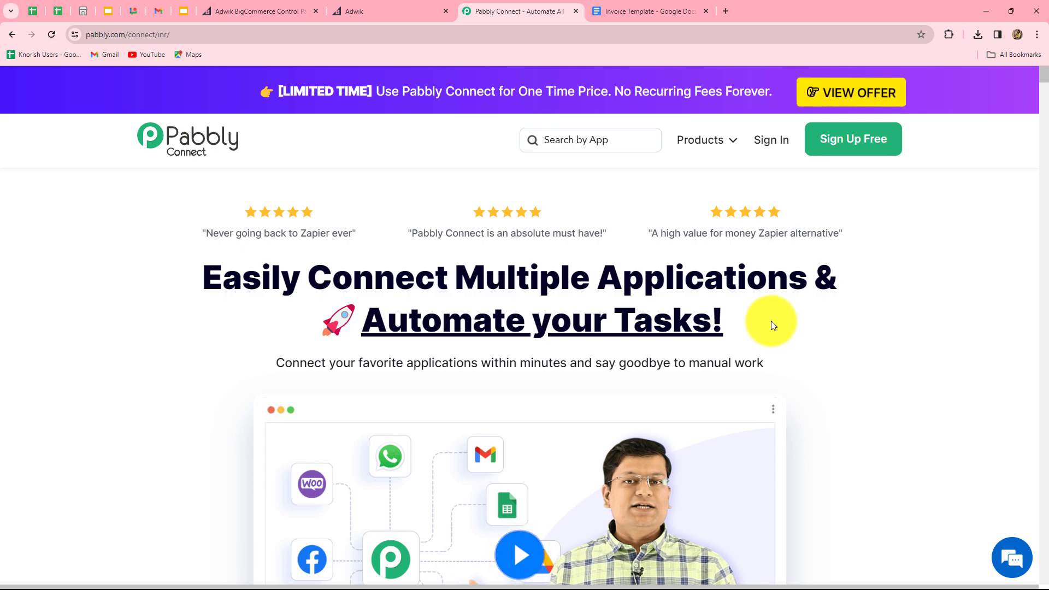
left_click(773, 144)
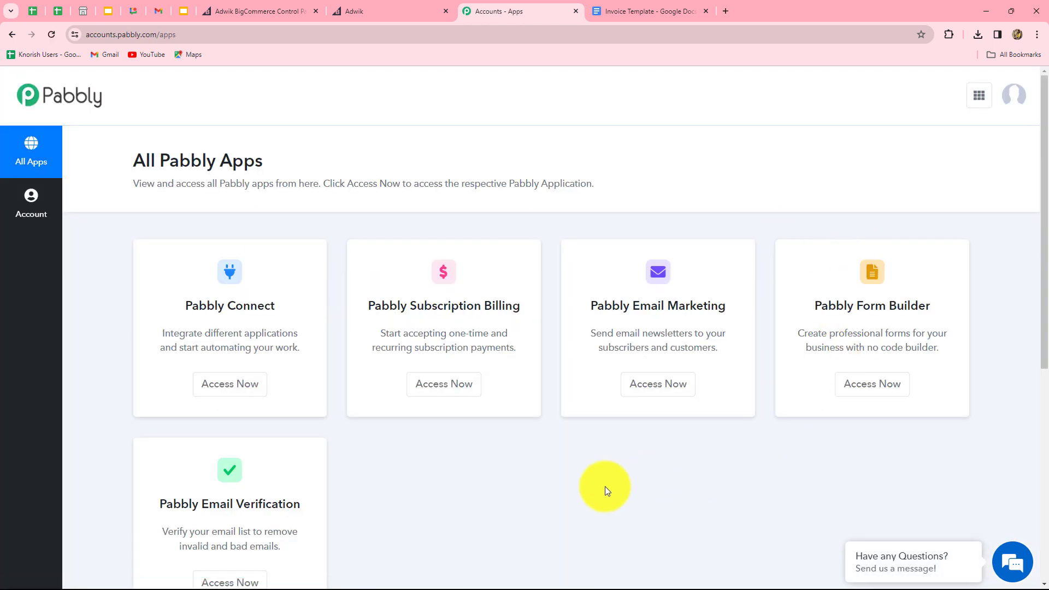
Step: Launch Pabbly Connect from the All Pabbly Apps list
scroll(605, 486, "down", 5)
scroll(605, 486, "up", 4)
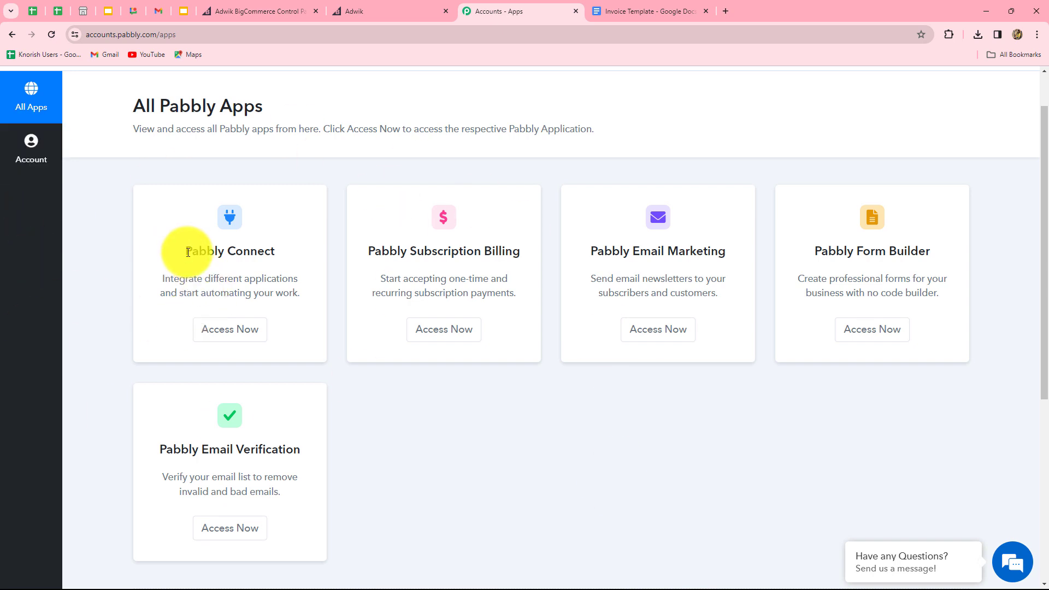
left_click_drag(188, 251, 275, 252)
left_click(230, 329)
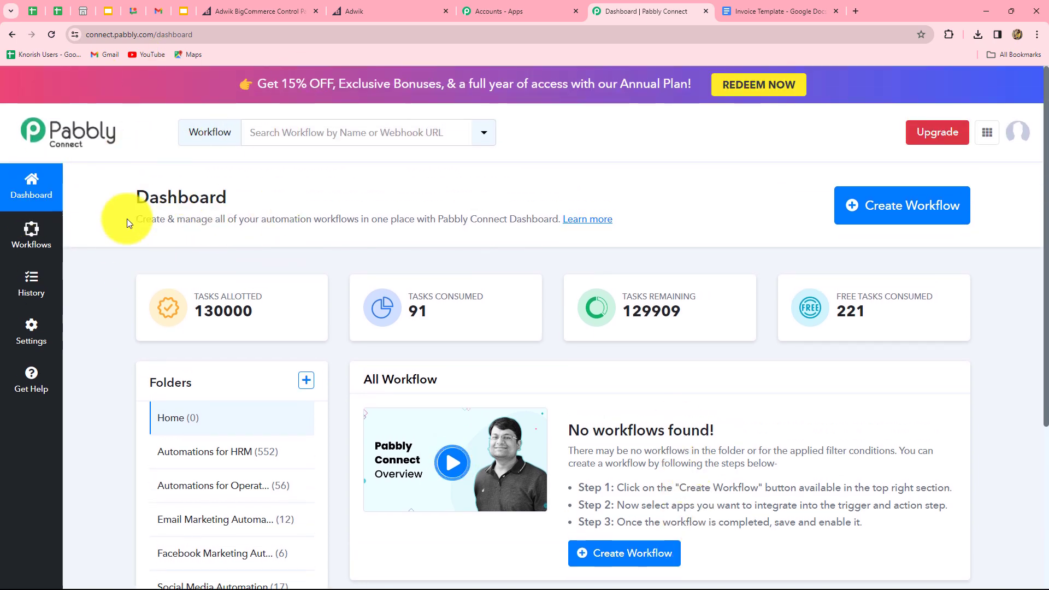
Step: Review the empty Home dashboard and start a new workflow with Create Workflow
scroll(778, 451, "down", 2)
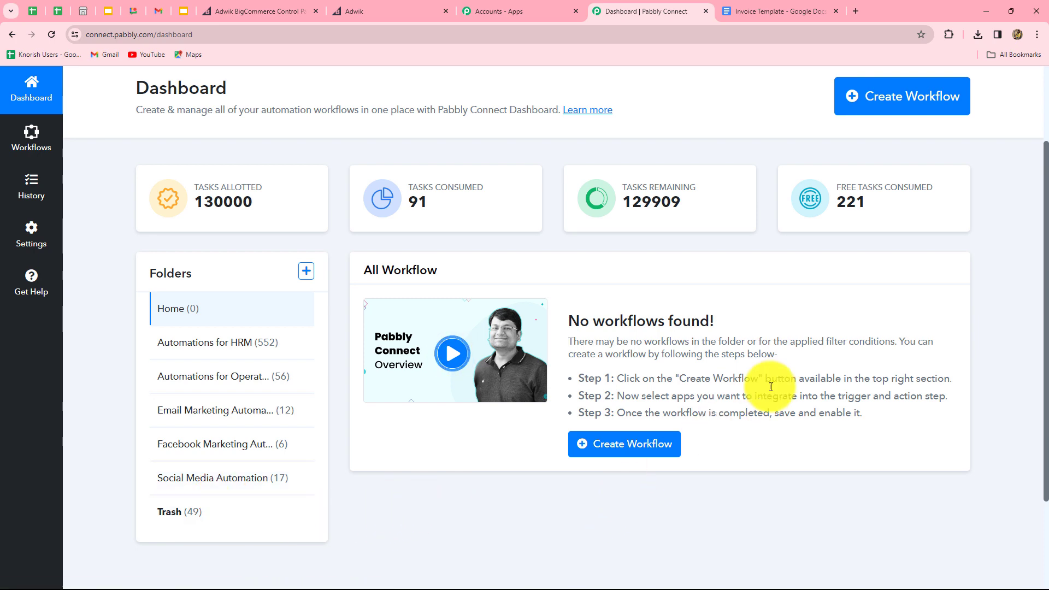
scroll(765, 366, "up", 2)
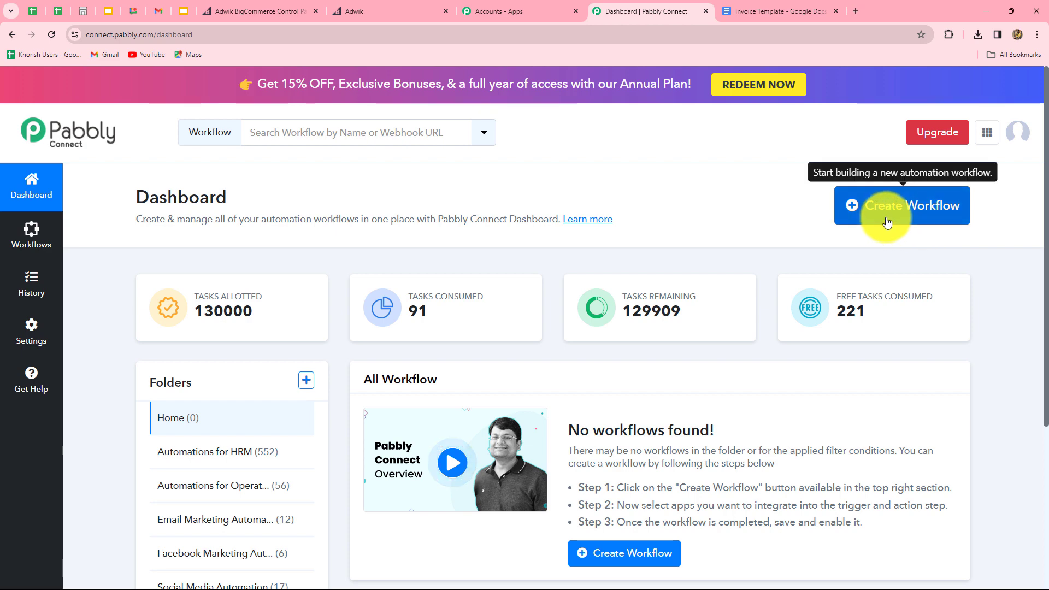
left_click(949, 220)
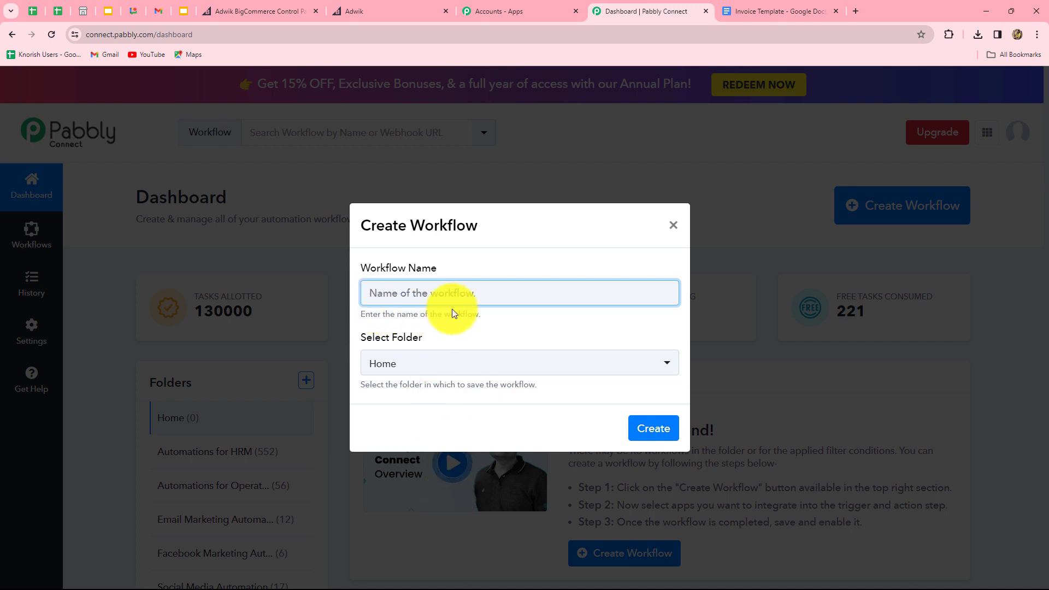
Step: Create workflow 'Create Invoice in Google Docs for BigCommerce Order (Multiple Products)' in Automations for Operations
type("Create Invoice in Google Docs for BigCommerce Order (Multiple Products)")
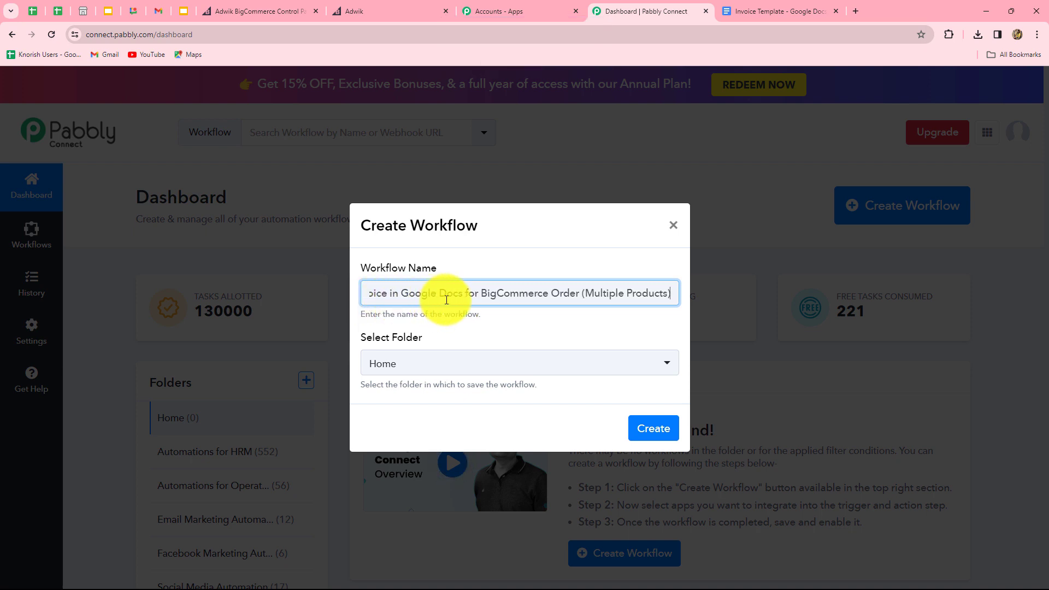
left_click(373, 357)
scroll(523, 475, "down", 1)
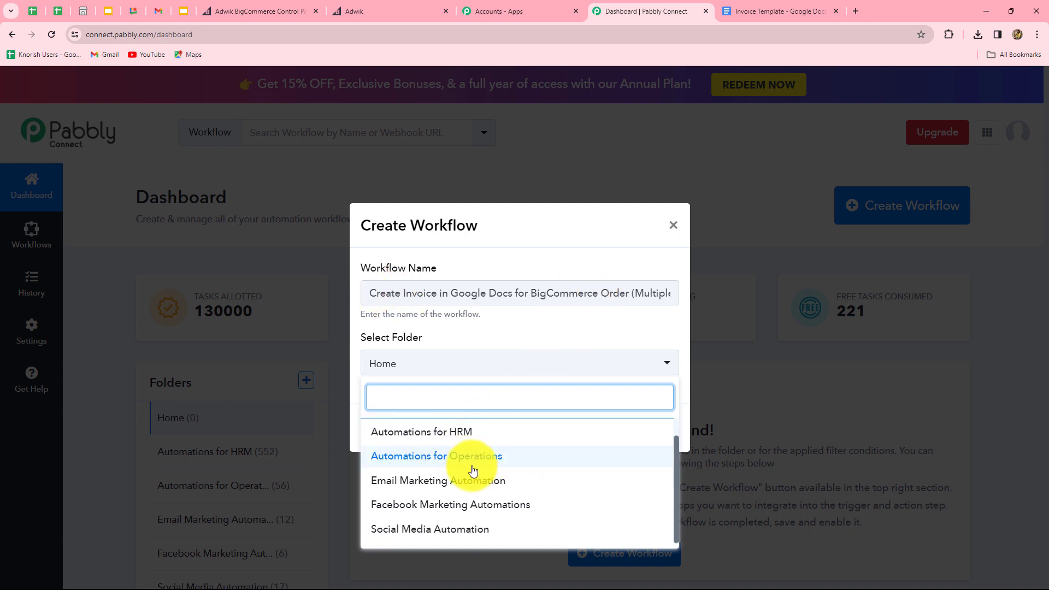
left_click(452, 456)
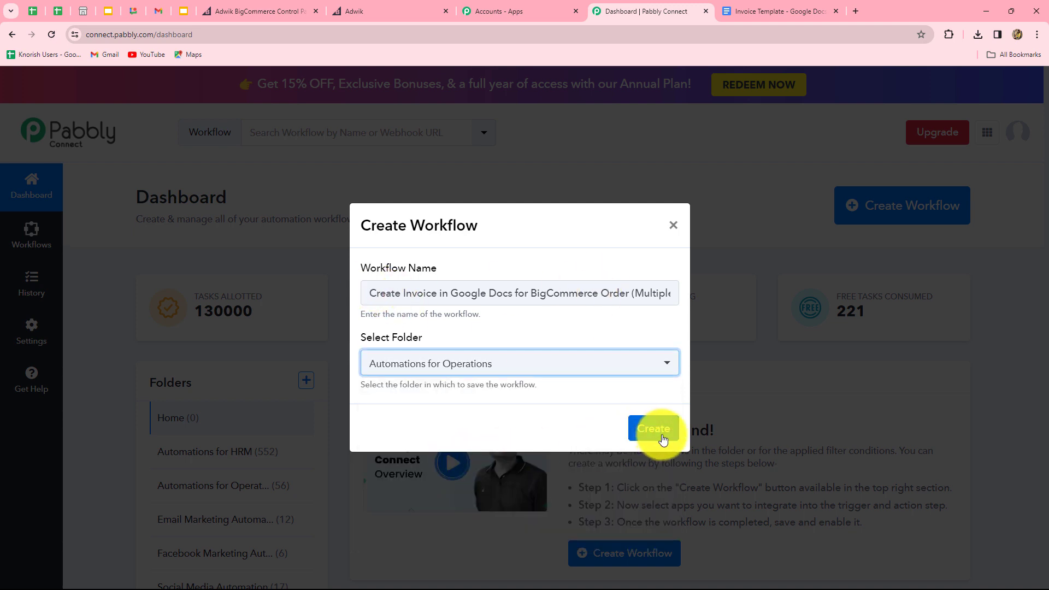
left_click(663, 433)
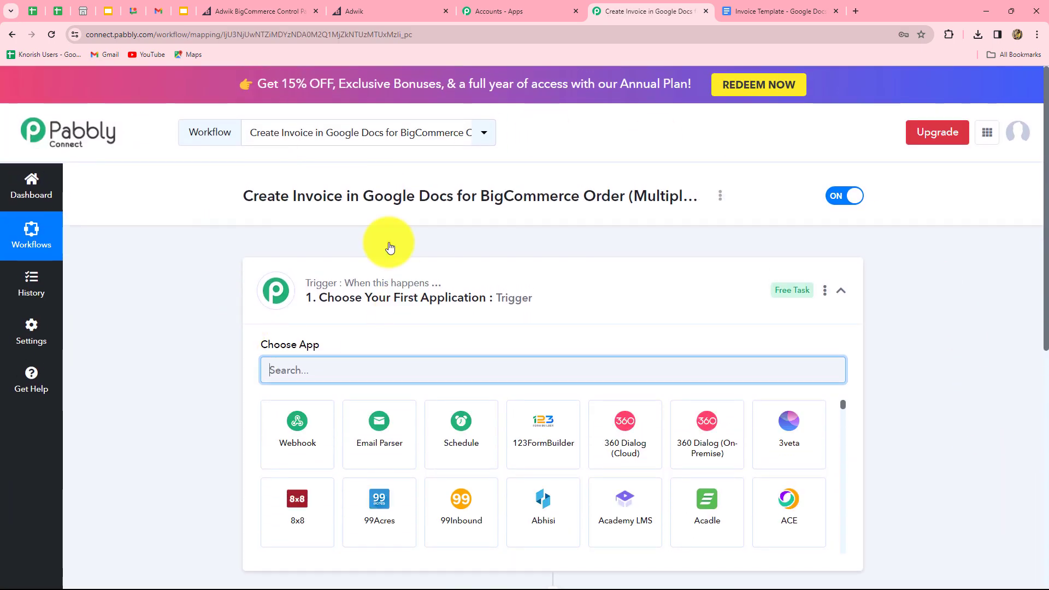
scroll(917, 358, "down", 3)
scroll(917, 359, "down", 4)
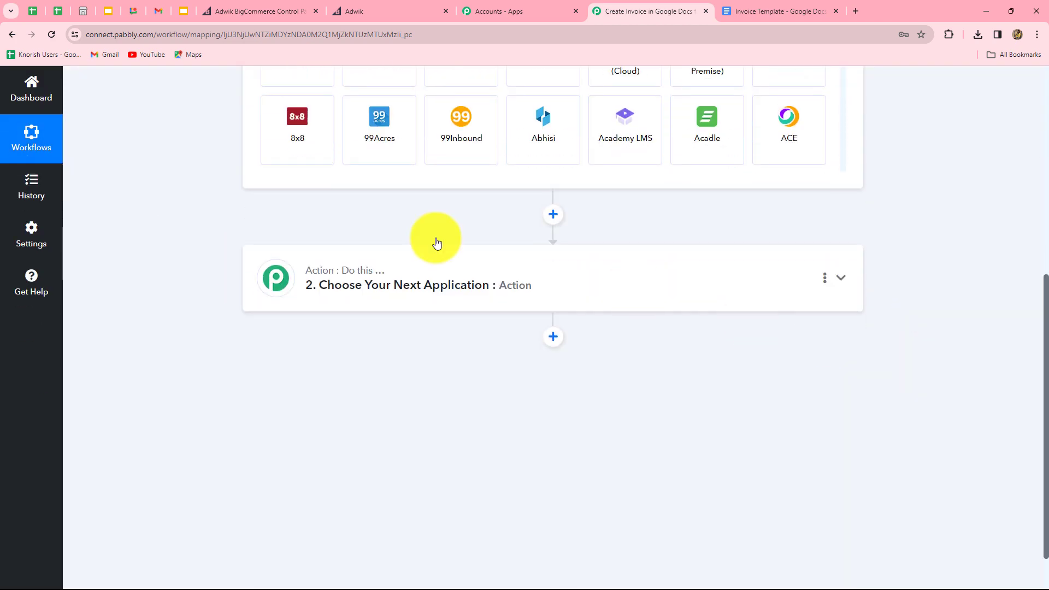
scroll(435, 445, "up", 4)
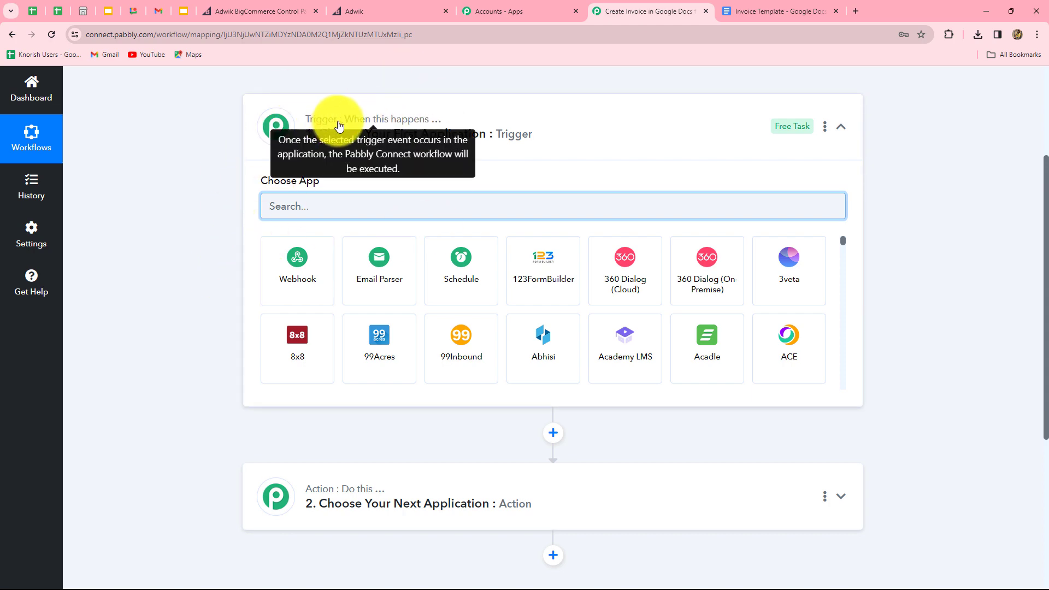
scroll(447, 527, "down", 3)
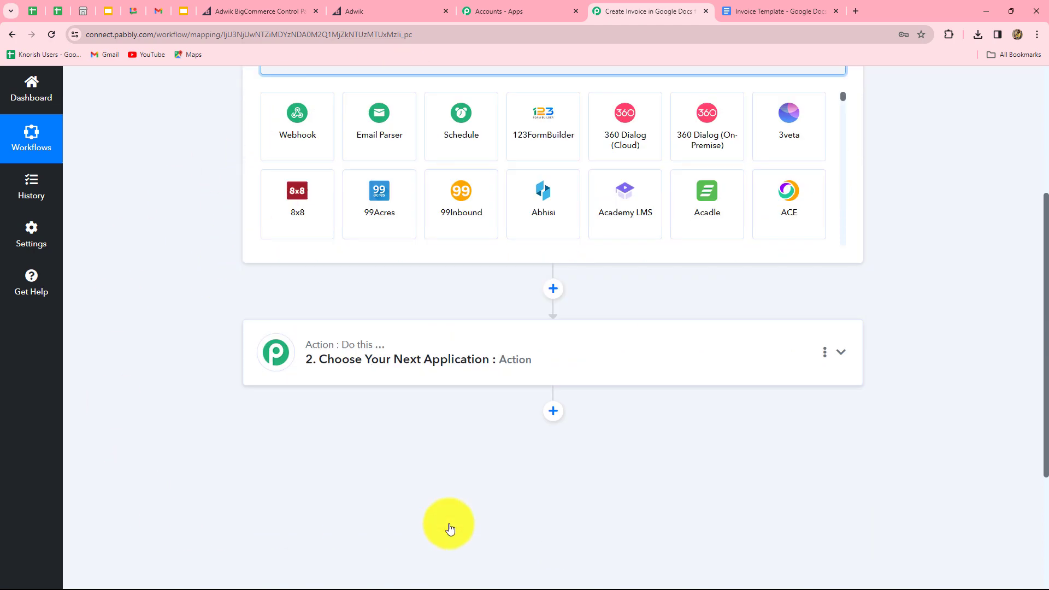
scroll(449, 529, "up", 4)
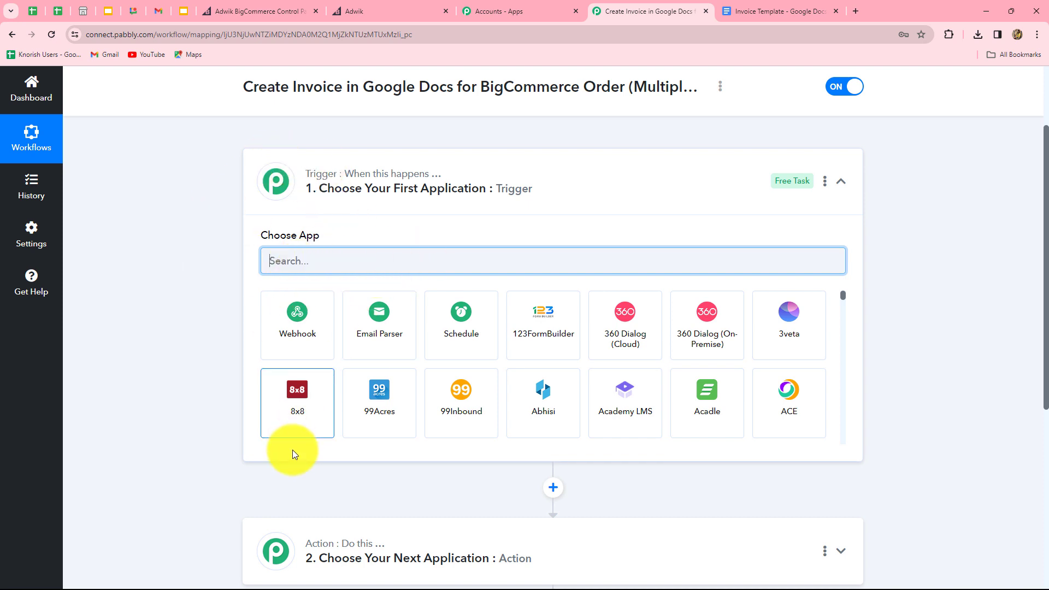
scroll(293, 450, "down", 3)
scroll(490, 478, "up", 3)
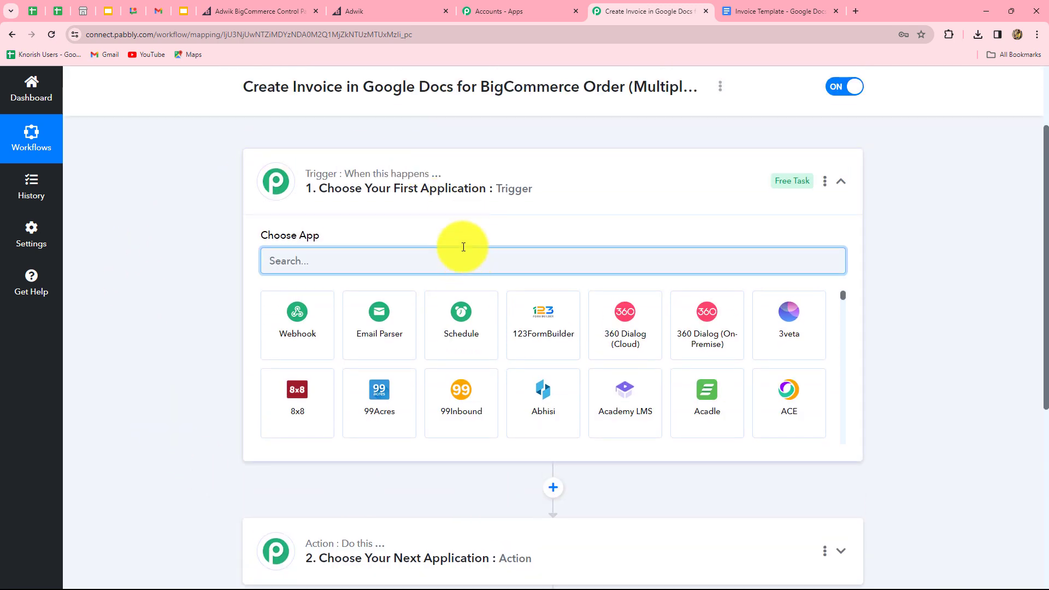
scroll(391, 405, "down", 3)
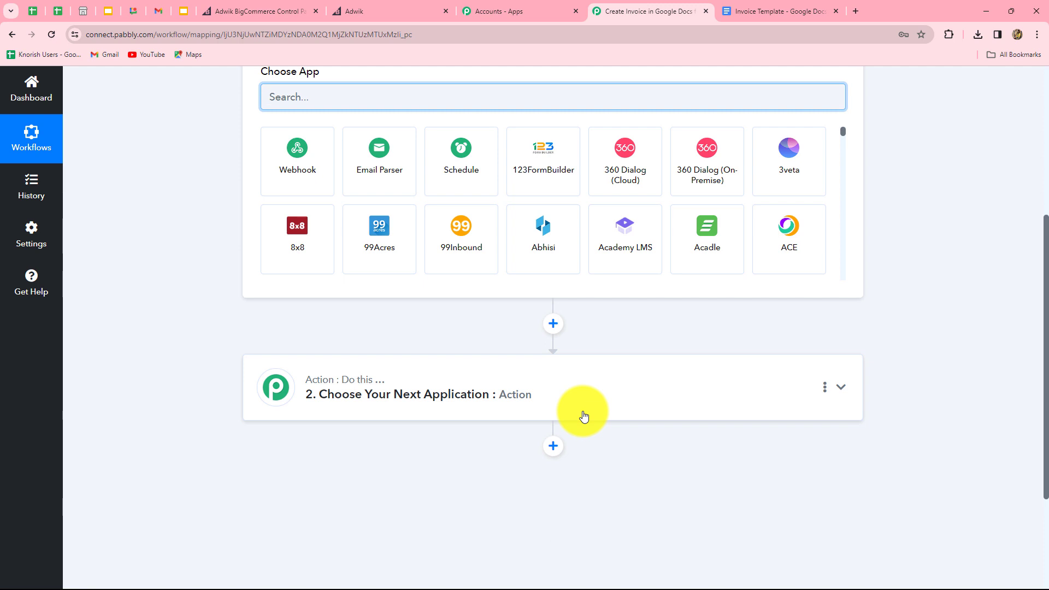
scroll(584, 416, "up", 3)
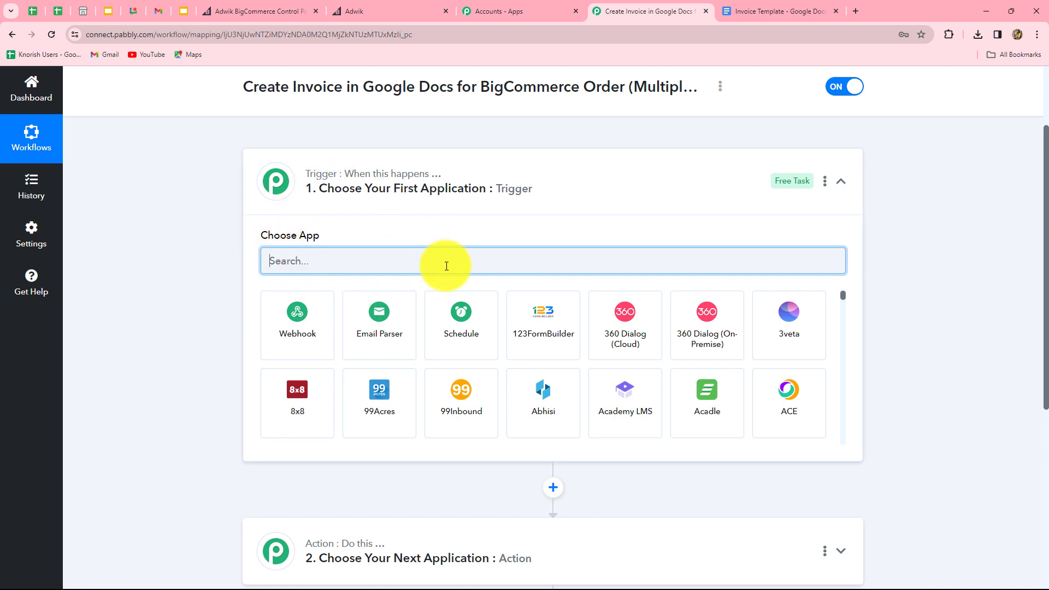
scroll(221, 462, "down", 4)
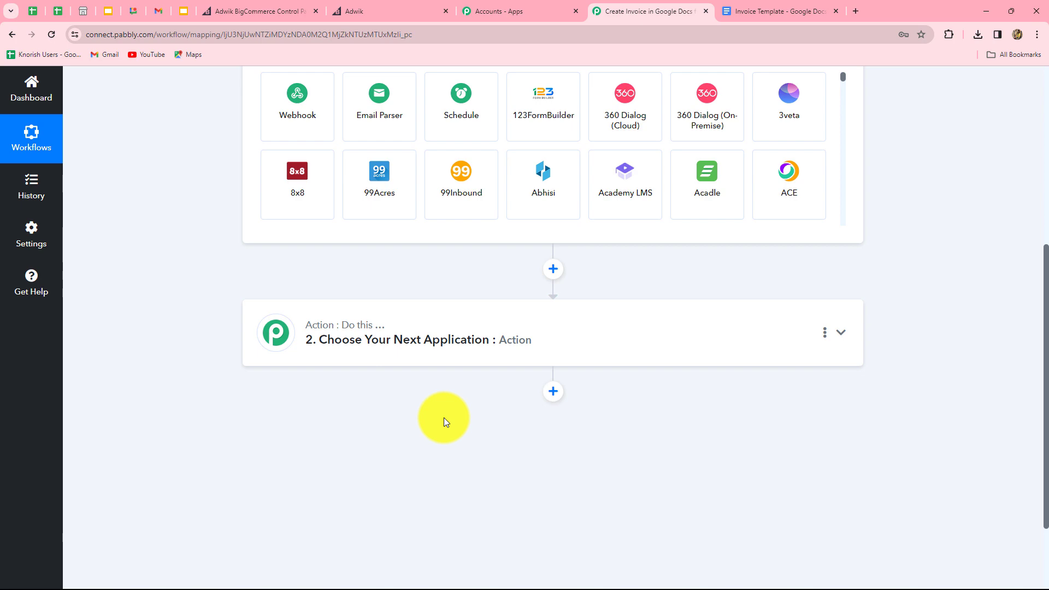
scroll(470, 510, "up", 4)
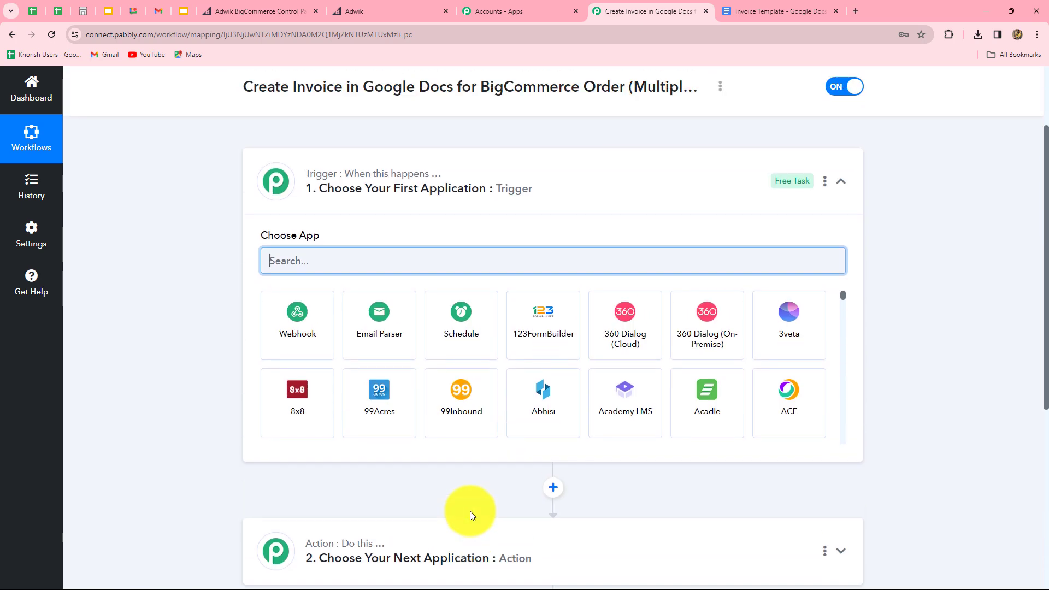
left_click(323, 266)
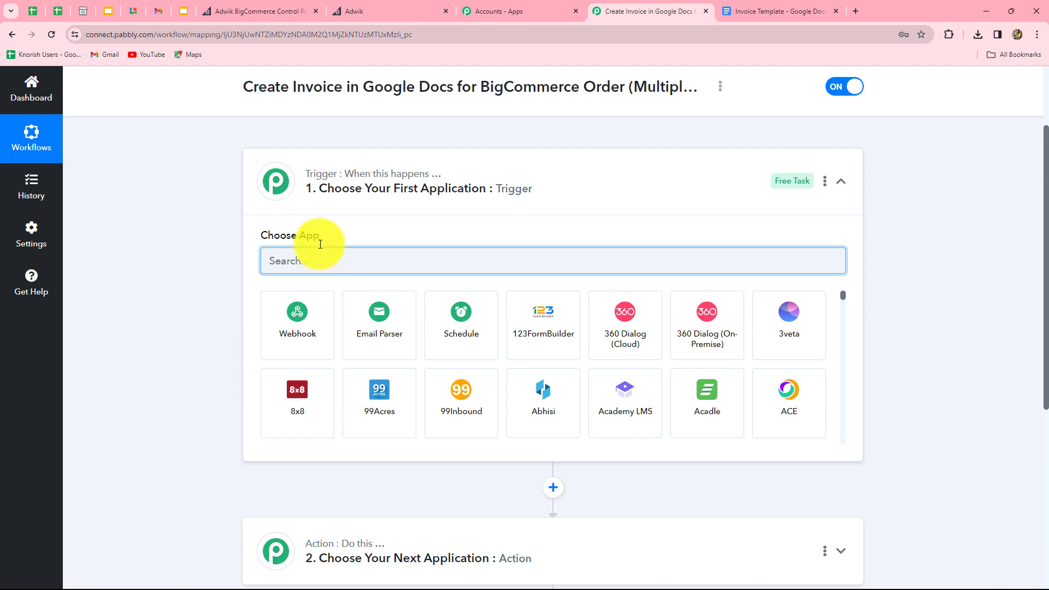
left_click(342, 12)
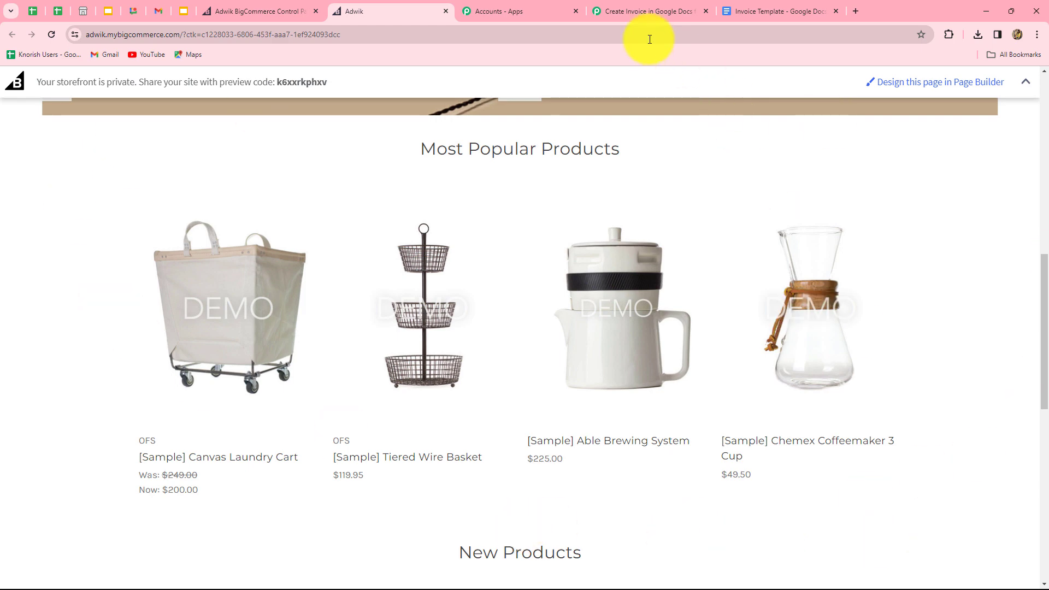
left_click(694, 16)
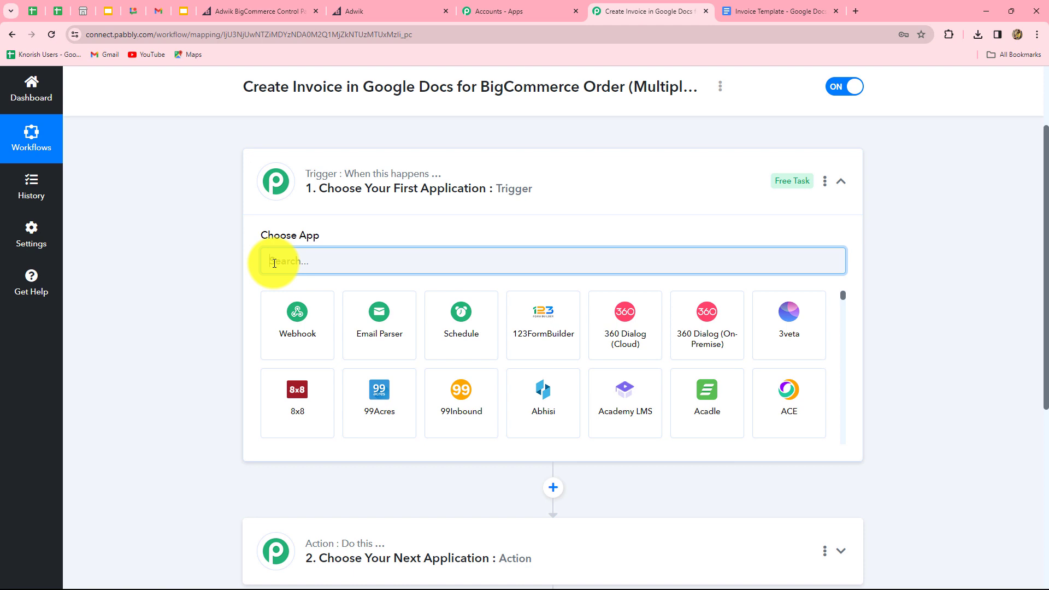
Step: Set the trigger to BigCommerce with the New Order Created event and begin connecting
type("Bi")
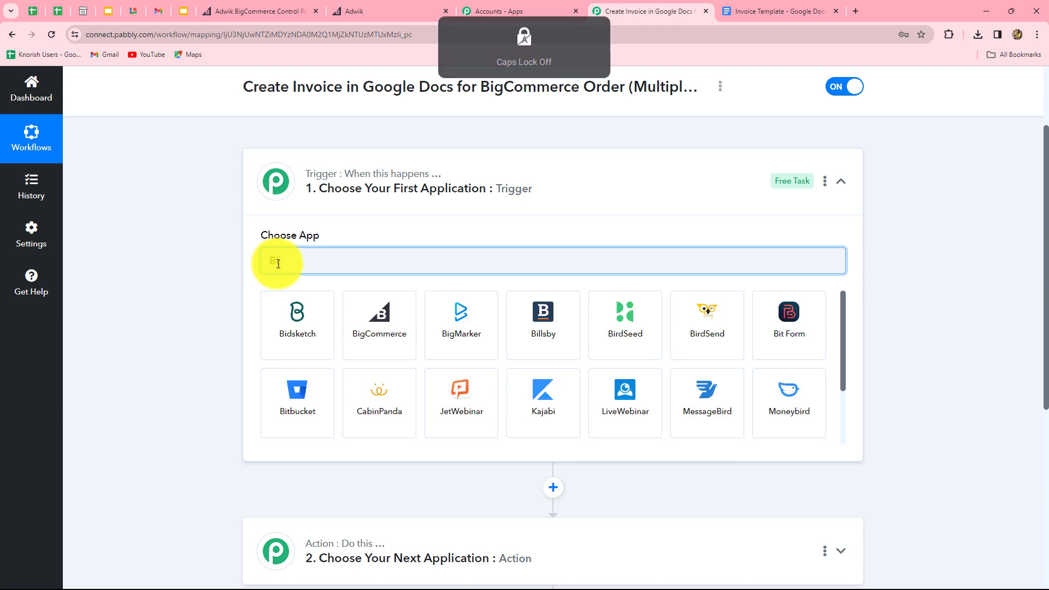
left_click(389, 339)
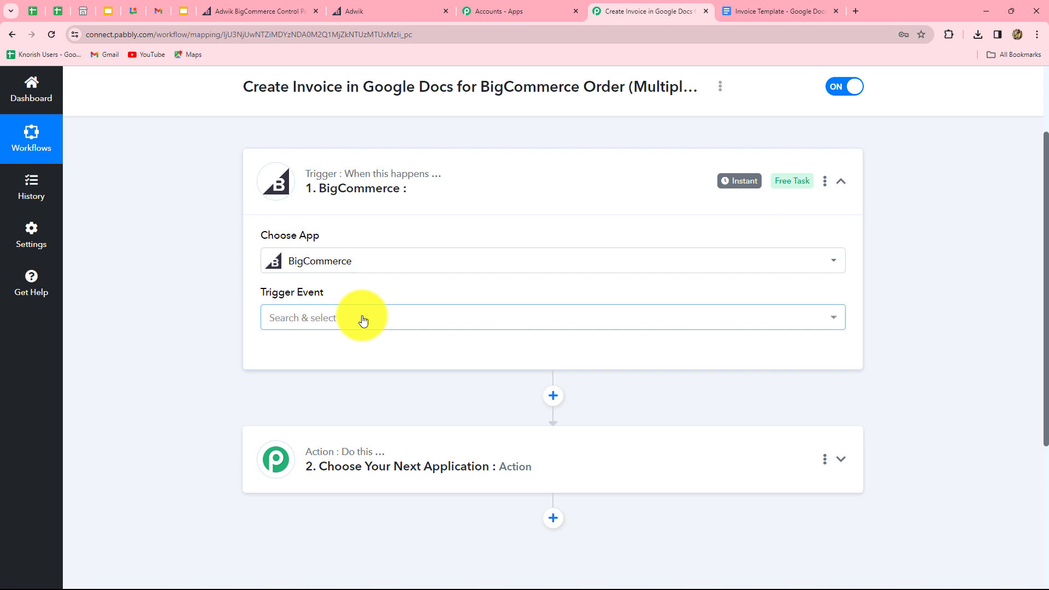
left_click(363, 321)
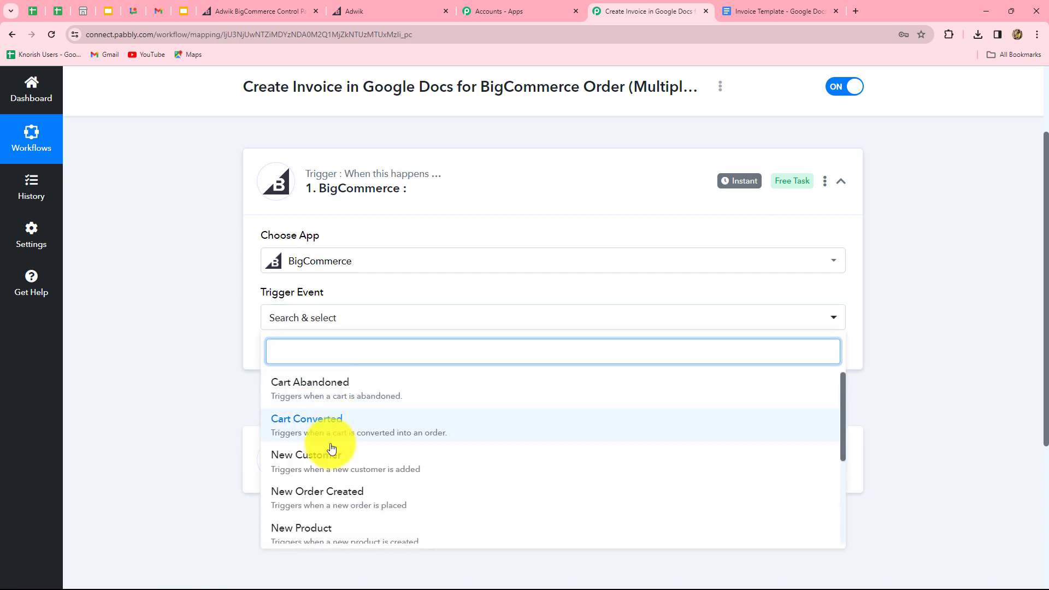
scroll(329, 472, "down", 1)
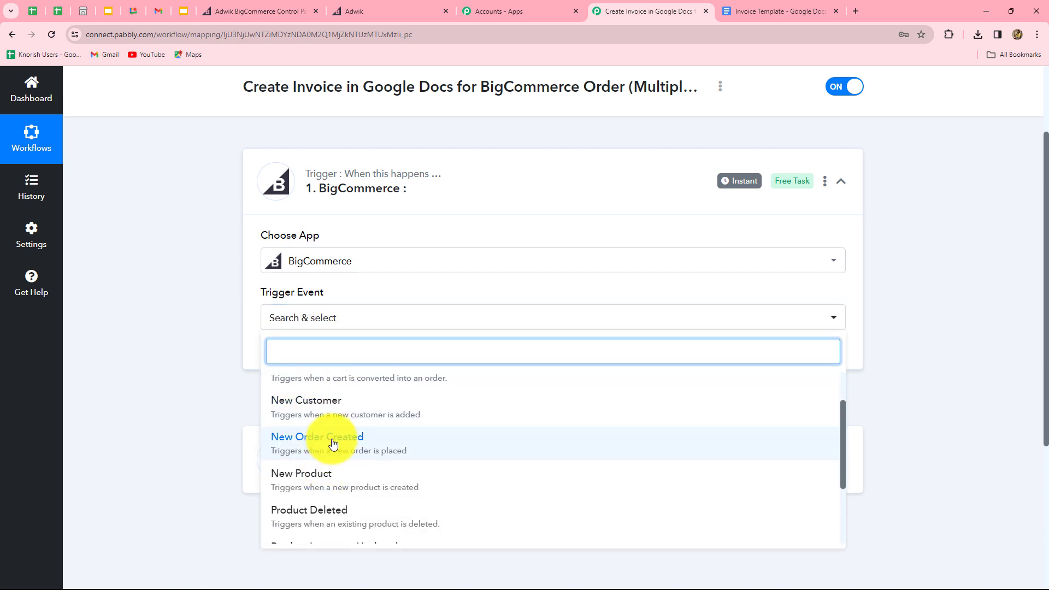
left_click(333, 444)
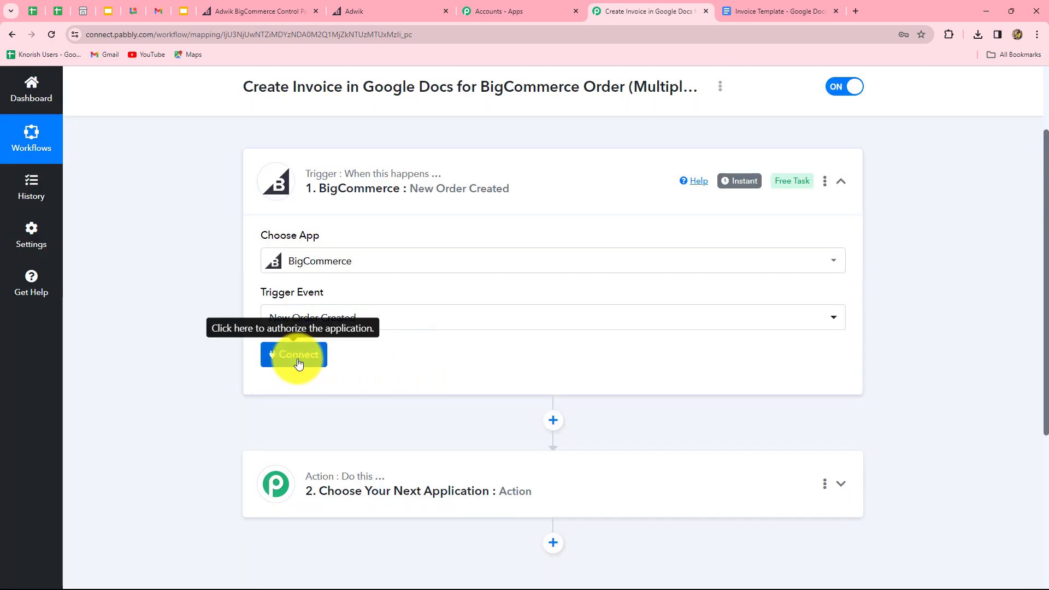
left_click(297, 356)
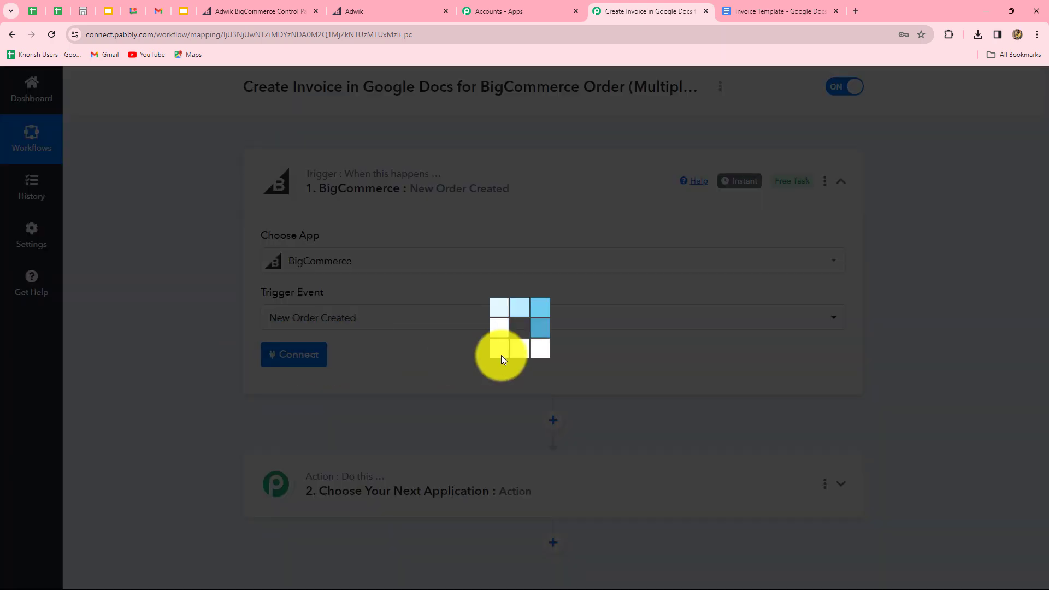
Step: Add a new BigCommerce connection and review its credential fields and help text
left_click(483, 209)
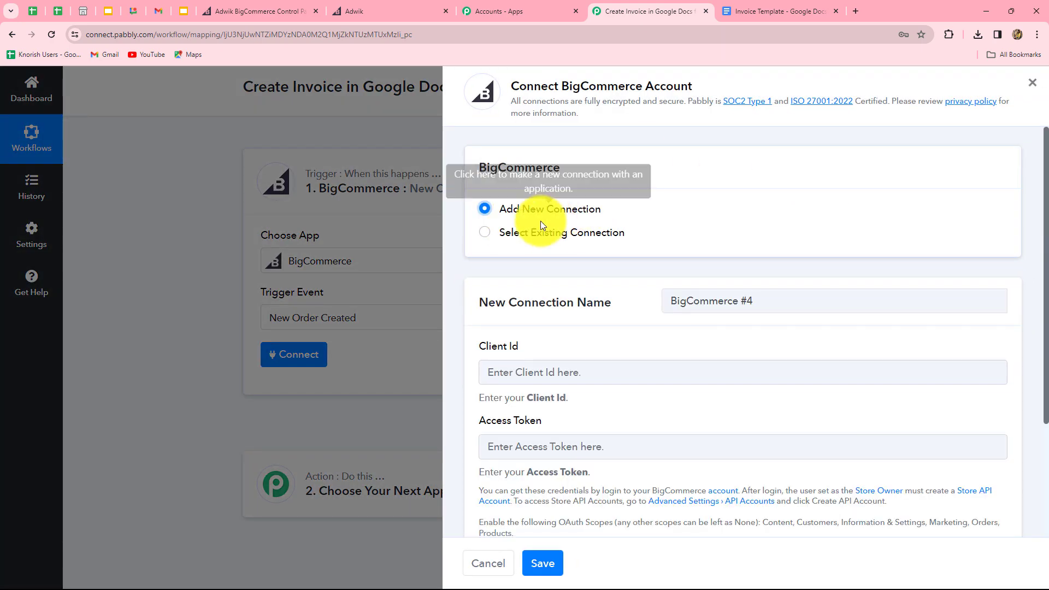
scroll(597, 259, "down", 2)
scroll(592, 226, "up", 2)
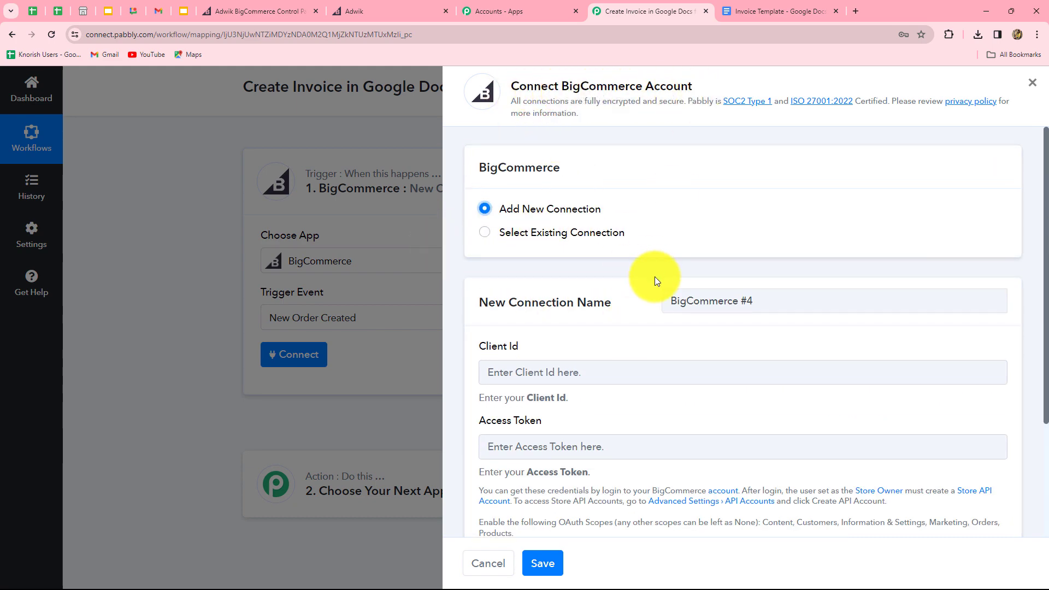
scroll(654, 277, "down", 2)
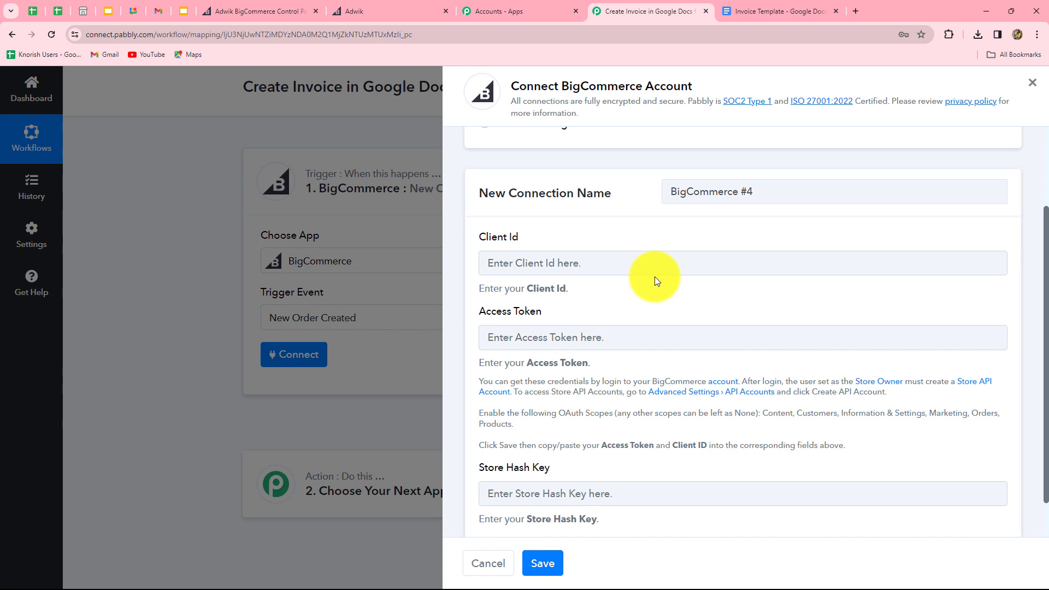
scroll(654, 276, "down", 1)
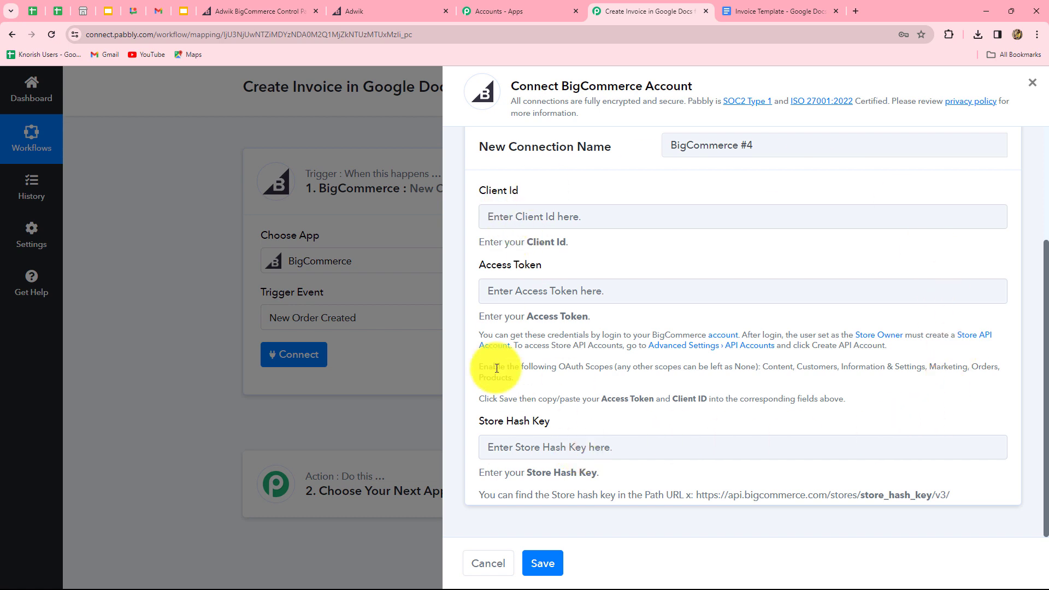
left_click_drag(478, 332, 869, 402)
left_click(869, 398)
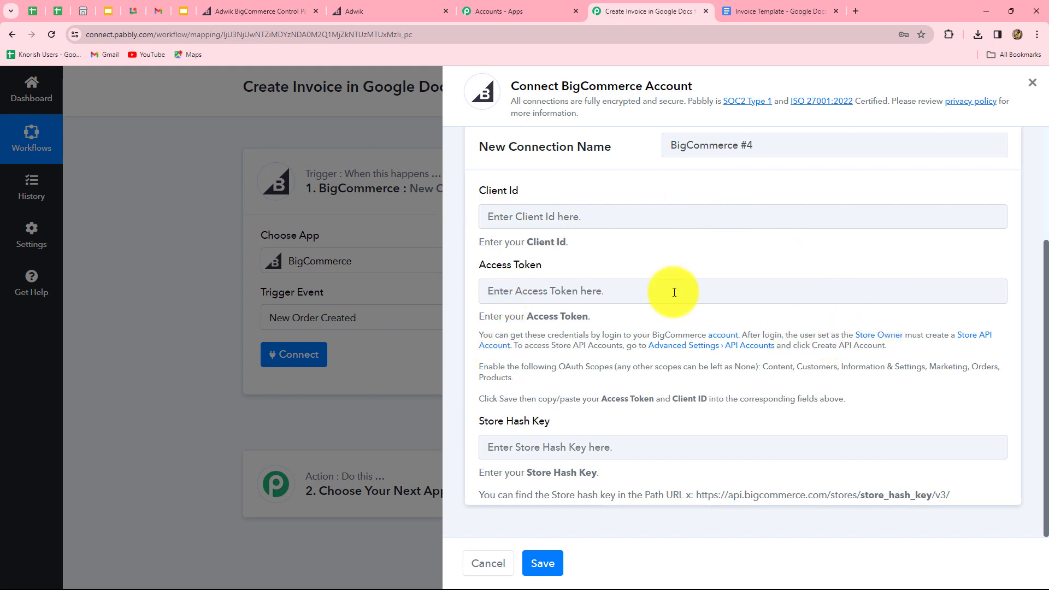
Step: In the BigCommerce control panel, go to Settings > Store-level API accounts and create an API account
left_click(271, 15)
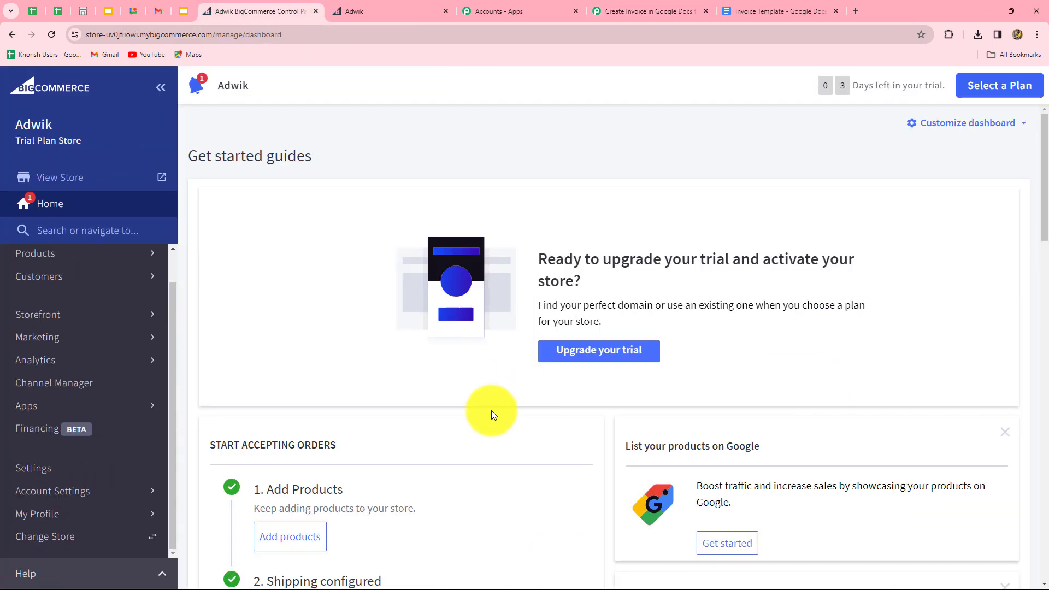
left_click(70, 471)
scroll(188, 468, "down", 5)
scroll(188, 467, "down", 10)
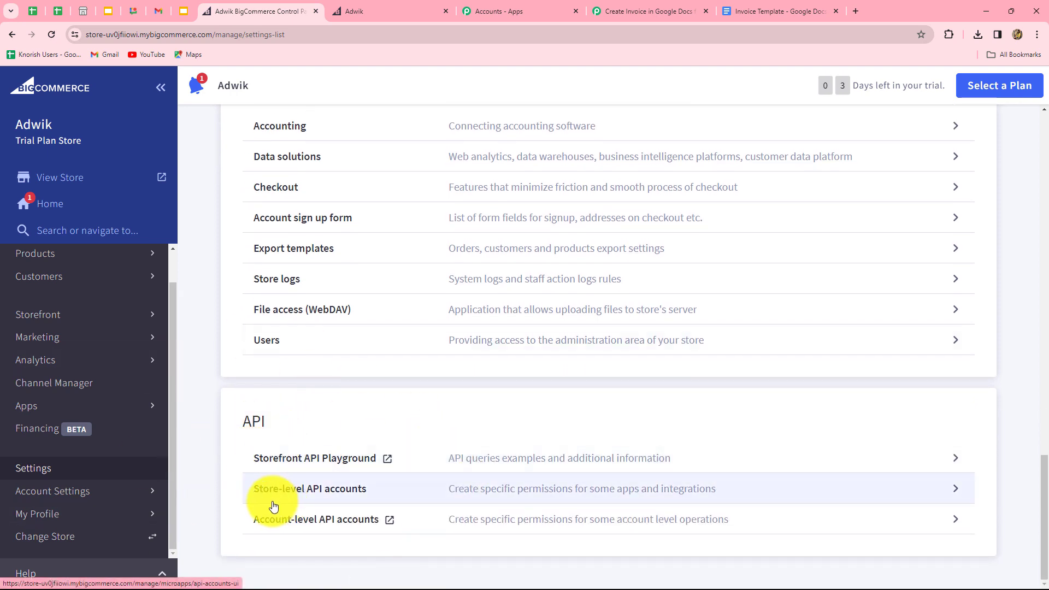
left_click(344, 492)
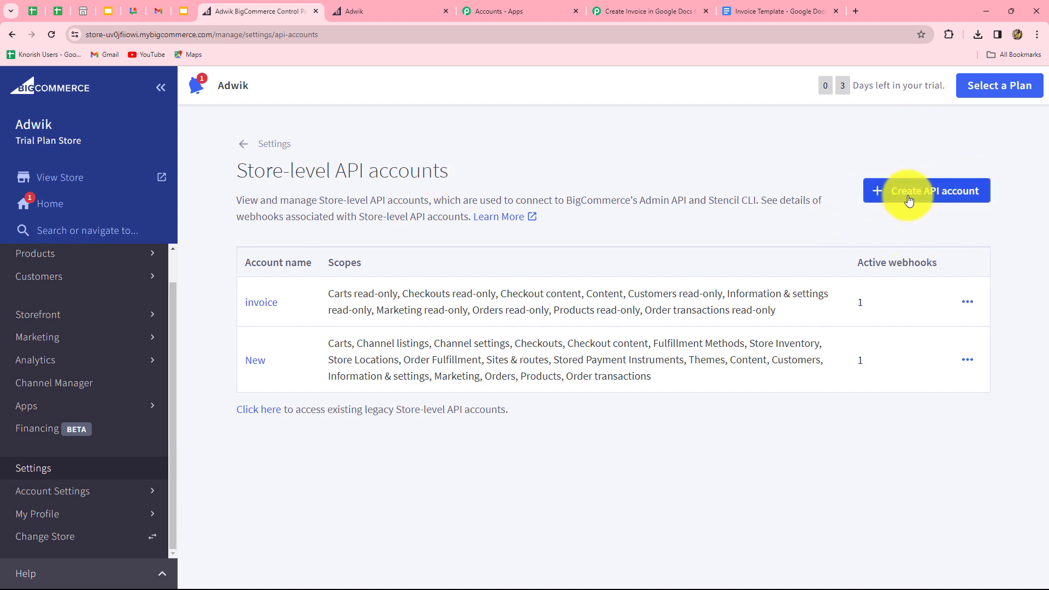
left_click(950, 192)
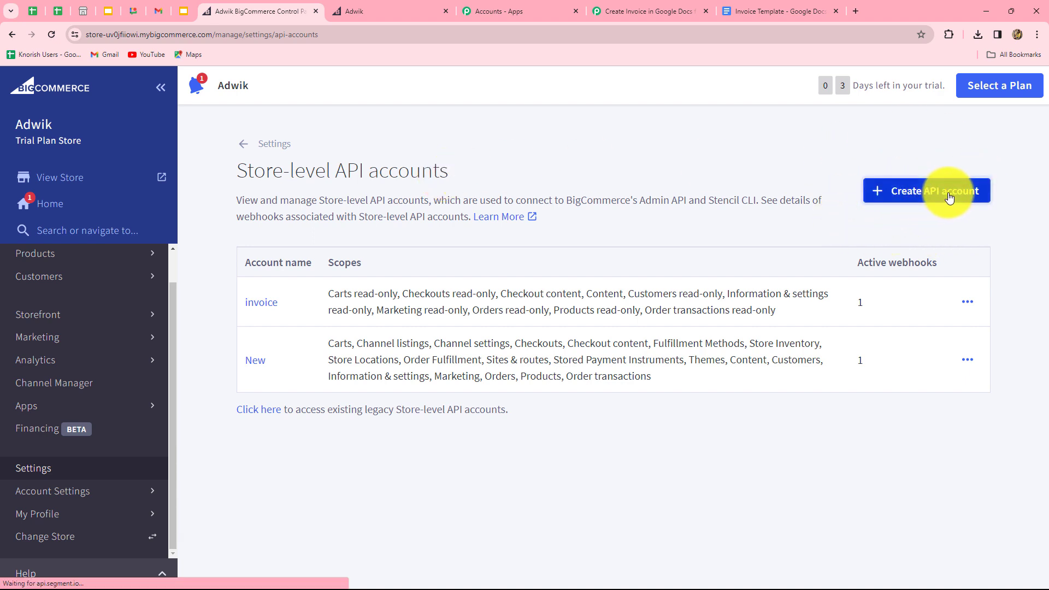
scroll(424, 299, "up", 1)
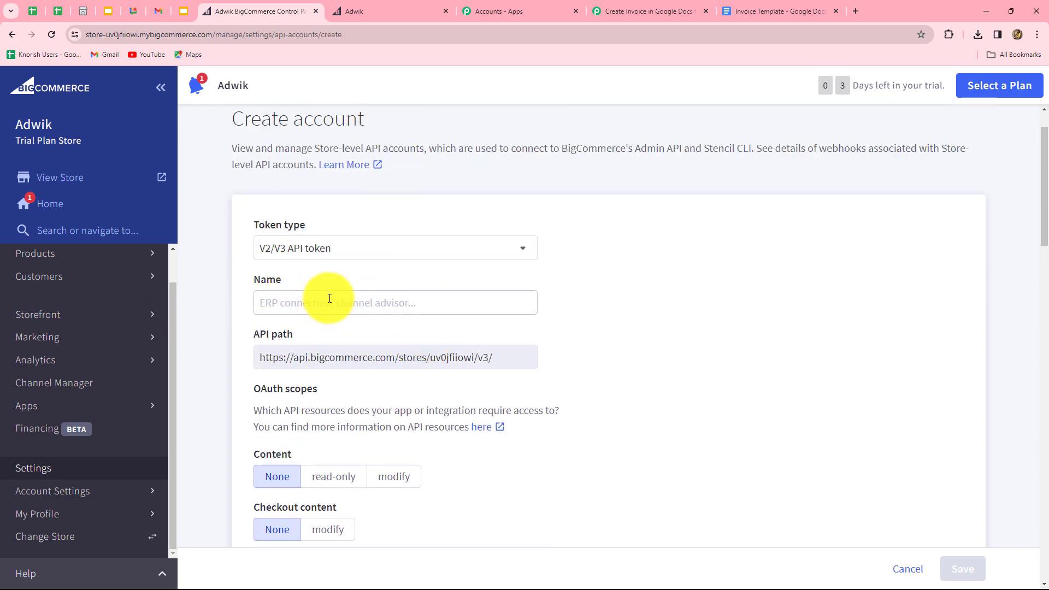
Step: Name the new store-level API account 'New Order'
left_click(306, 304)
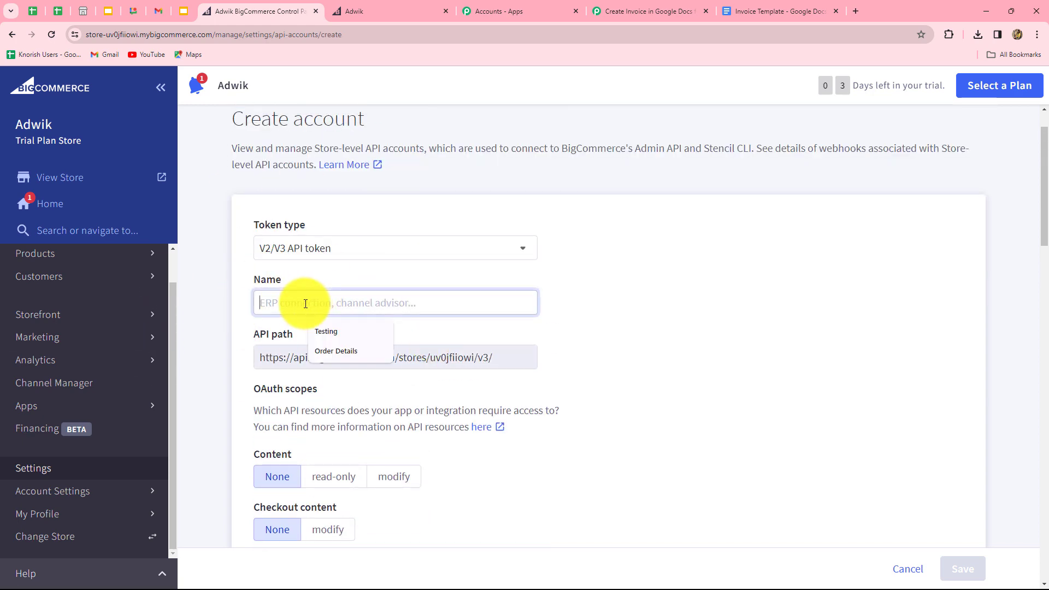
type("O")
key("BackSpace")
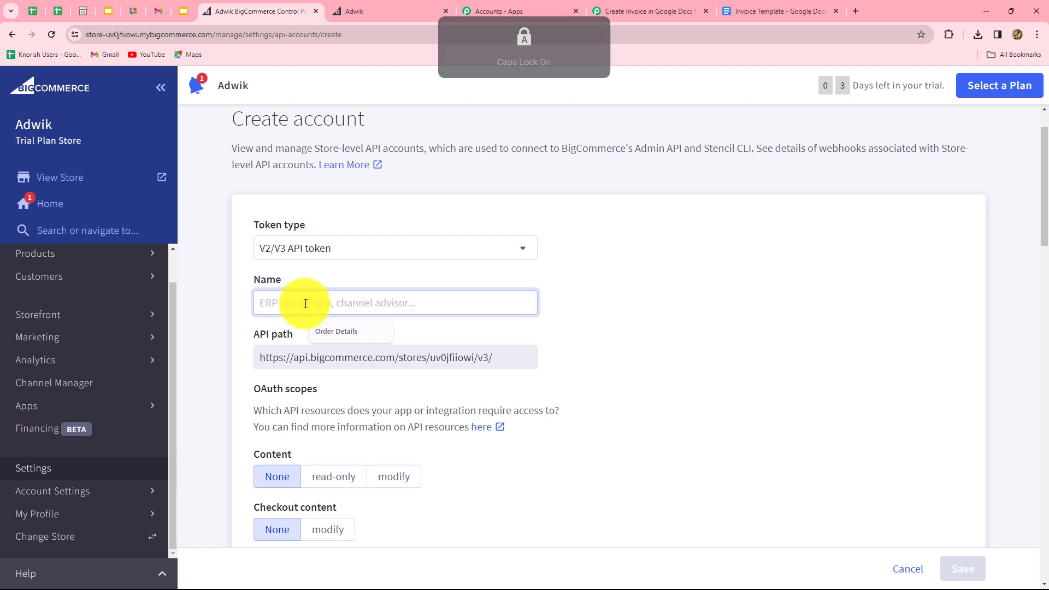
type("New Order")
left_click(549, 302)
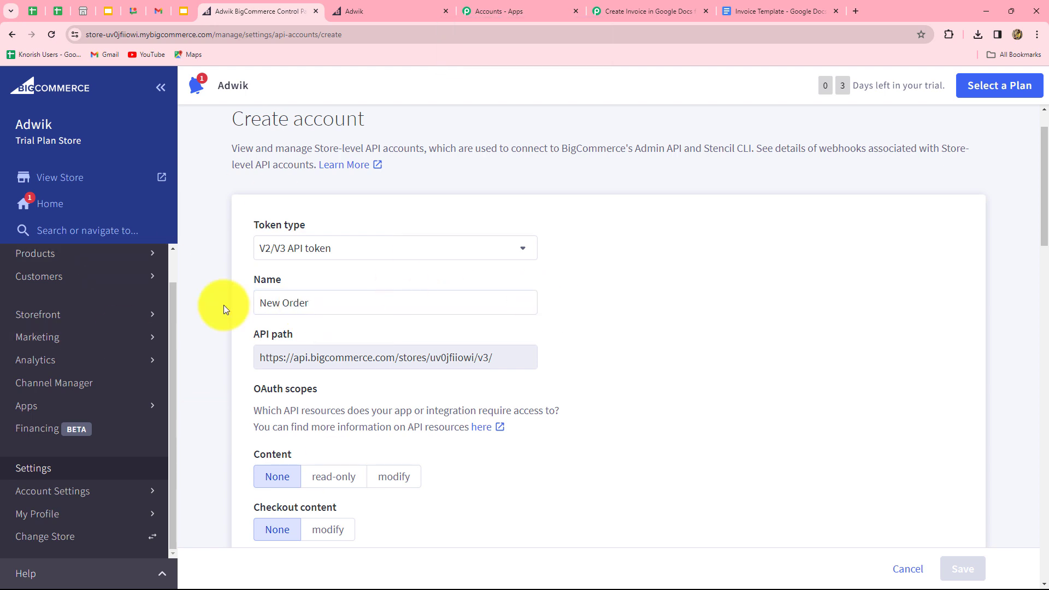
scroll(523, 402, "down", 3)
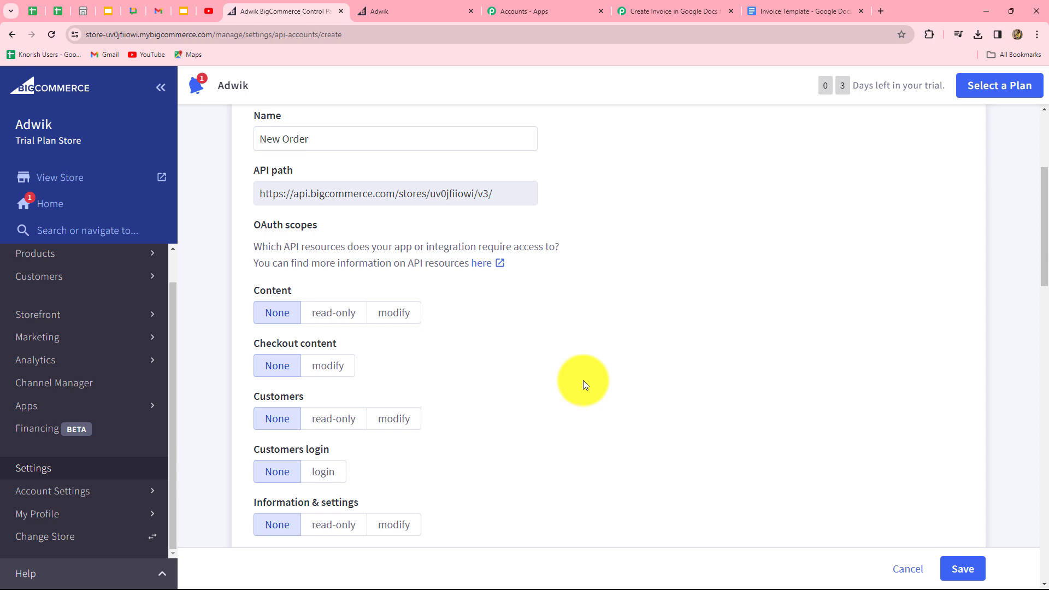
Step: Check the required BigCommerce permission scopes listed in Pabbly's help text
left_click(654, 4)
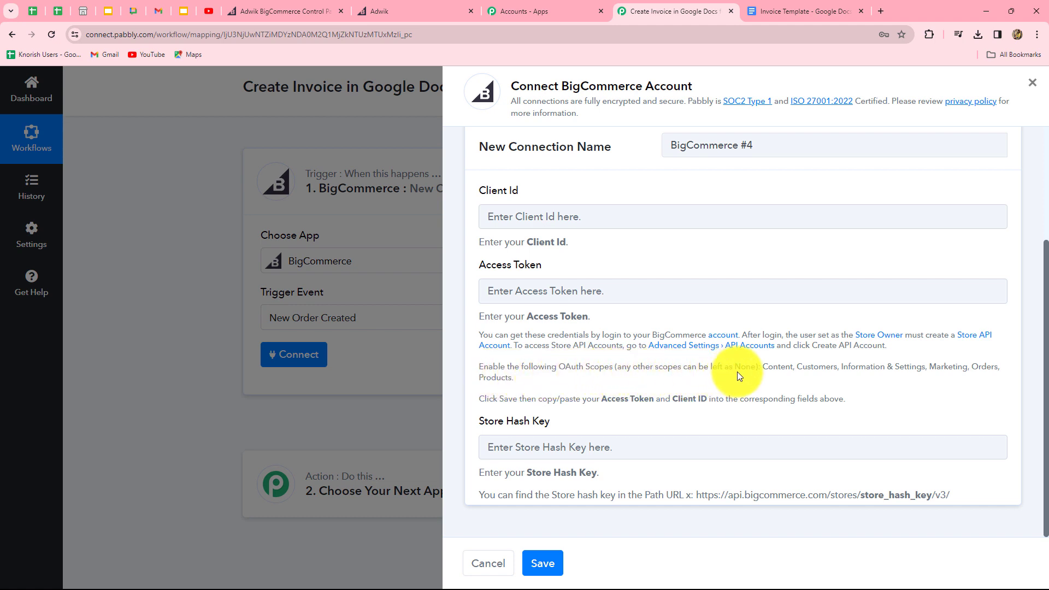
left_click_drag(764, 368, 995, 369)
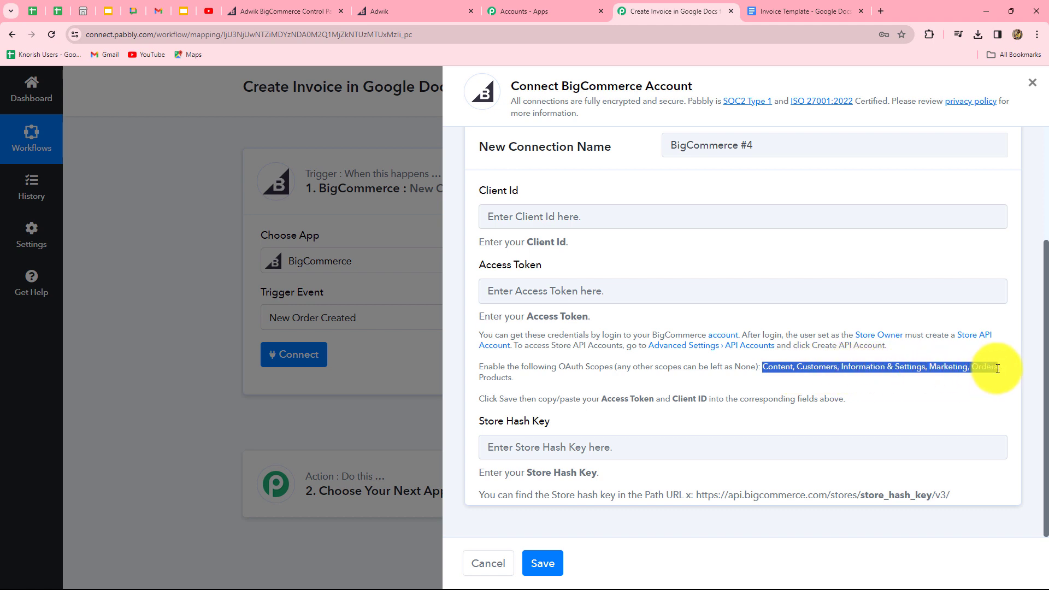
left_click_drag(998, 369, 999, 368)
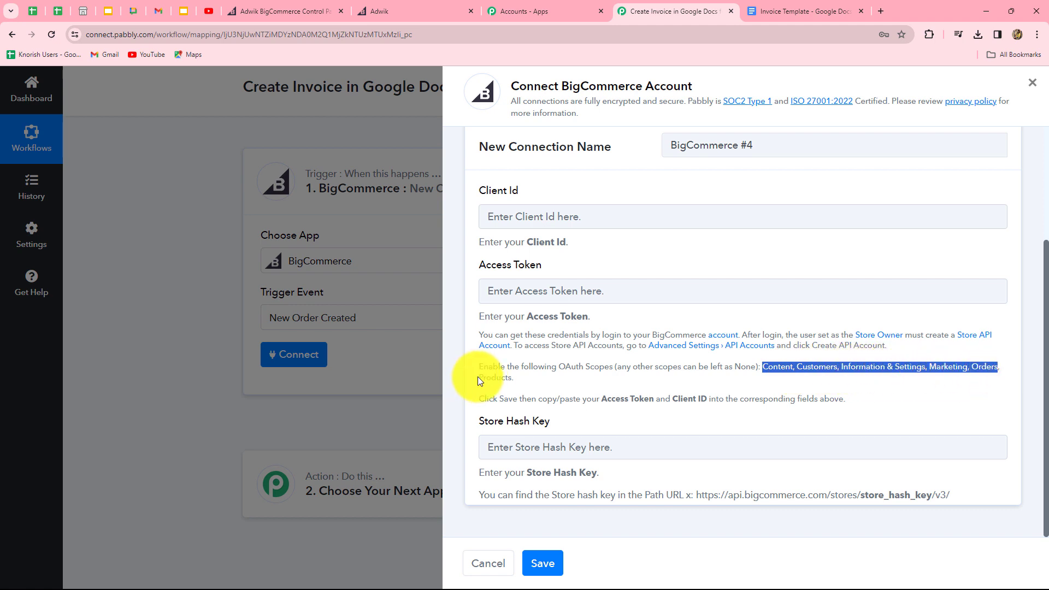
left_click(229, 12)
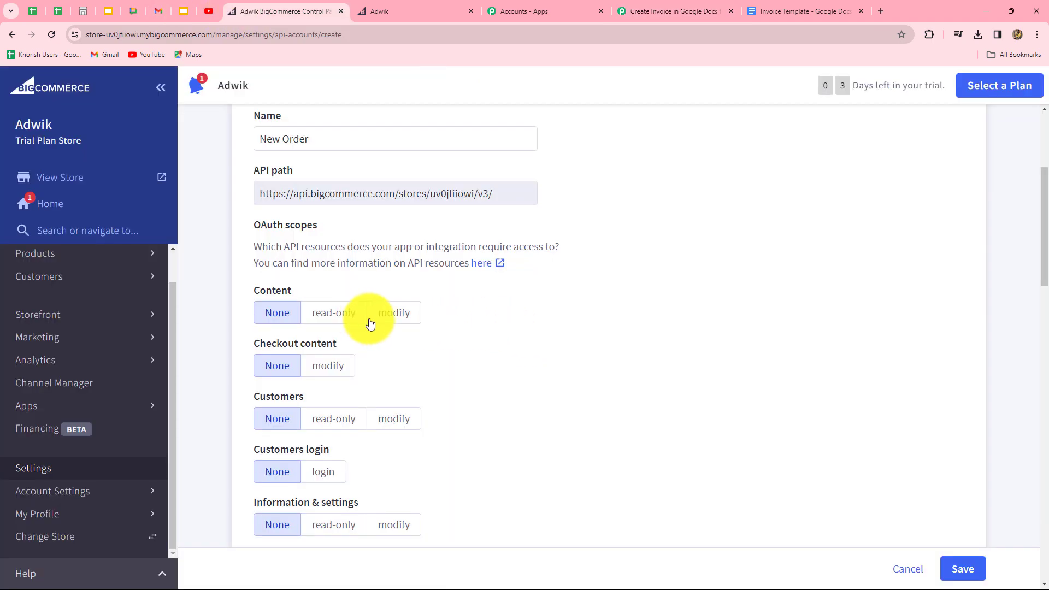
Step: Set Content, Customers, Information & settings, Marketing, Orders and Products scopes to modify
left_click(402, 319)
scroll(403, 339, "down", 3)
left_click(389, 256)
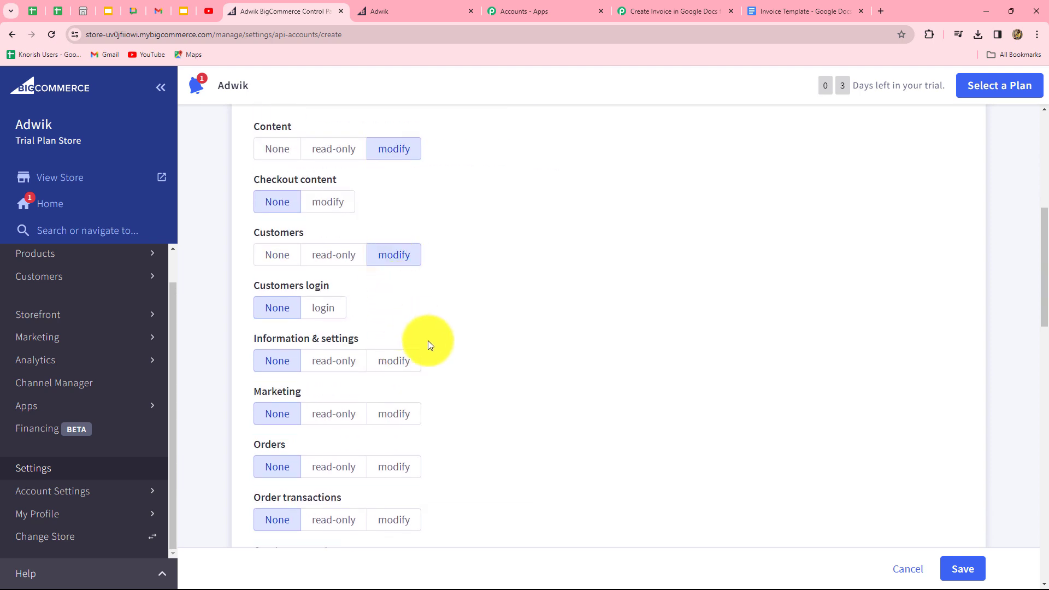
scroll(429, 344, "down", 2)
left_click(396, 252)
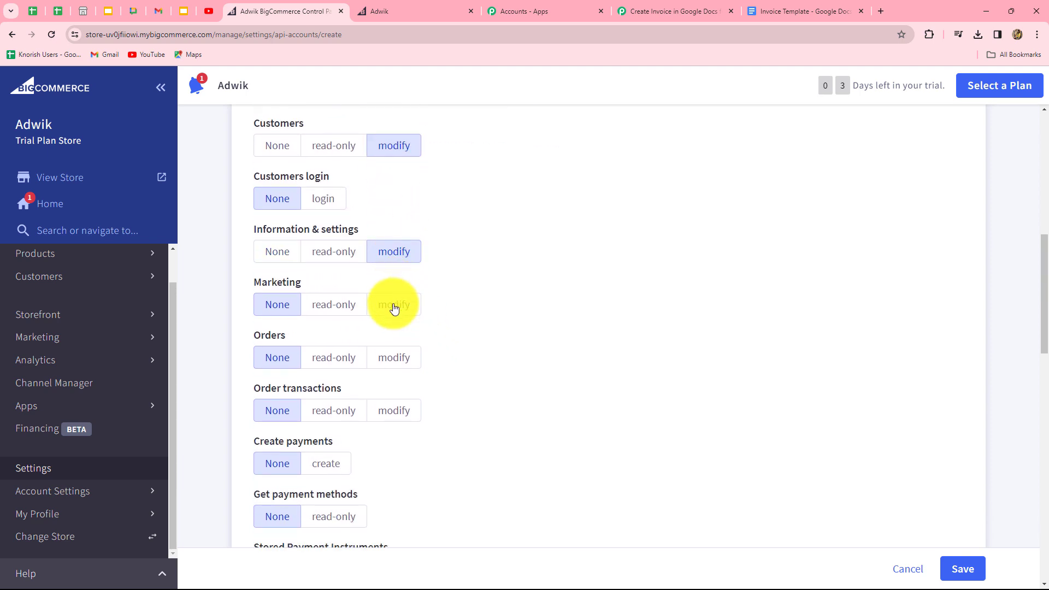
left_click(395, 307)
left_click(402, 360)
scroll(433, 375, "down", 3)
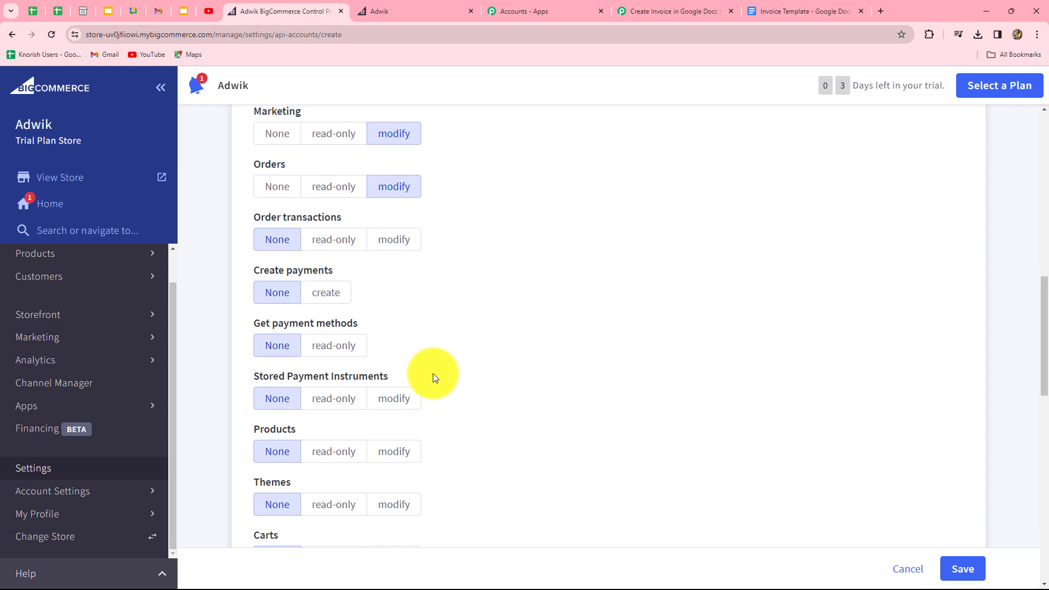
scroll(415, 361, "down", 2)
left_click(393, 346)
scroll(573, 333, "up", 7)
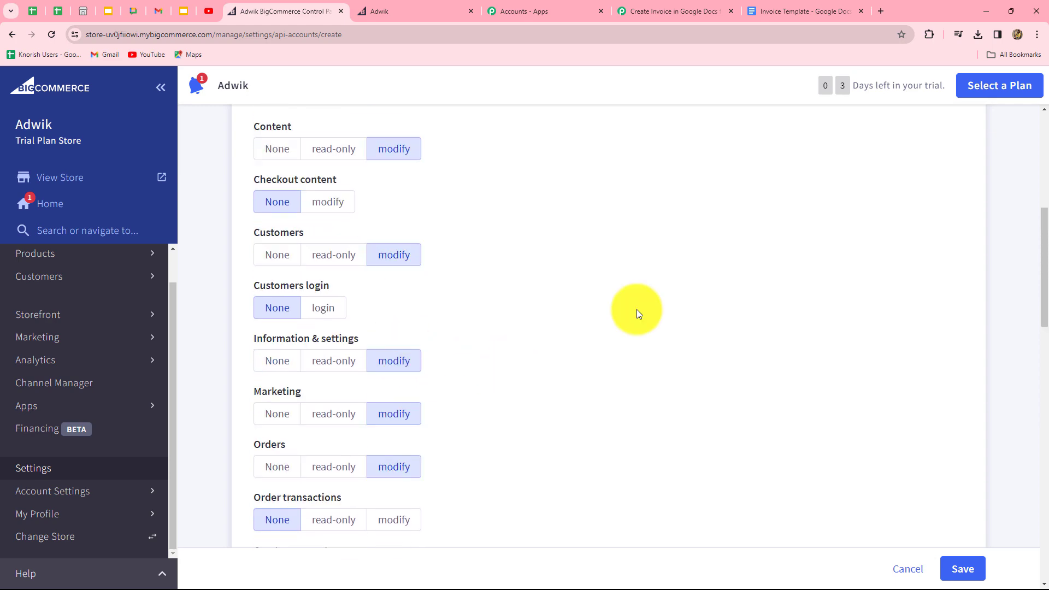
Step: Recheck the required scopes in Pabbly, then save the New Order API account
left_click(658, 11)
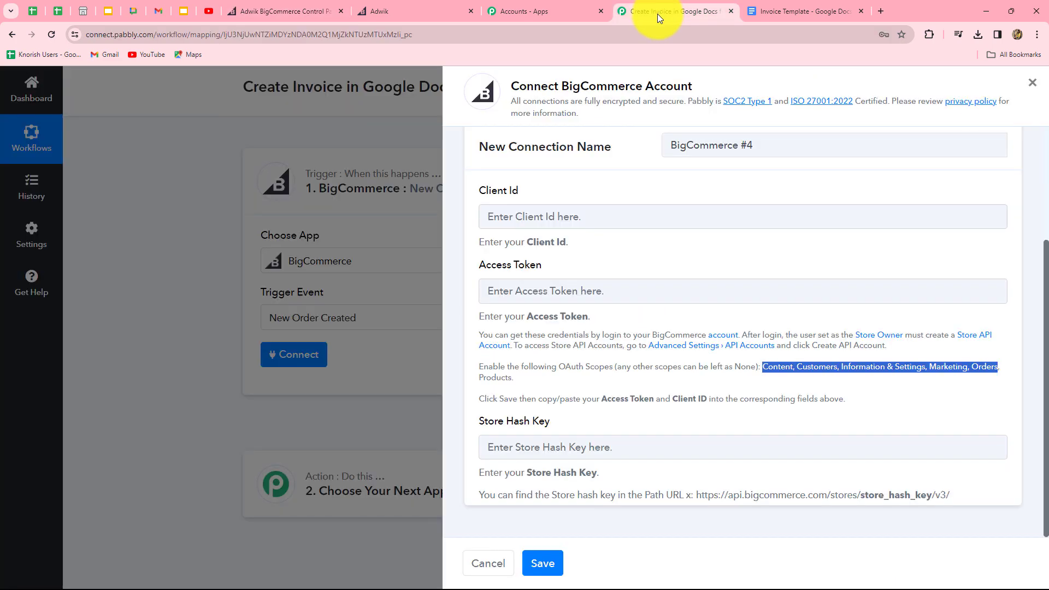
left_click(289, 11)
scroll(578, 439, "up", 2)
scroll(578, 439, "up", 3)
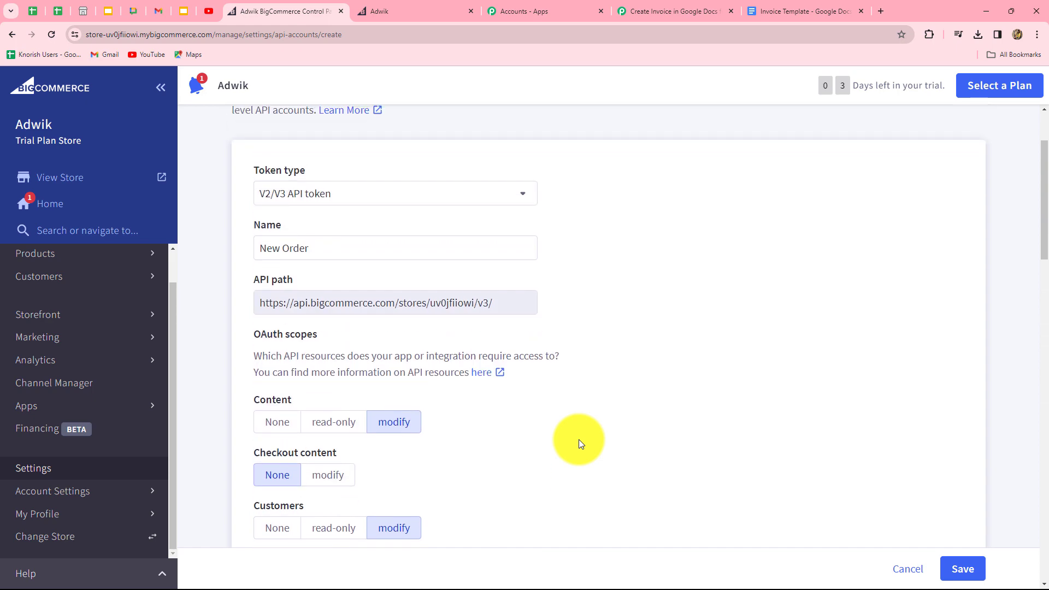
scroll(578, 439, "down", 19)
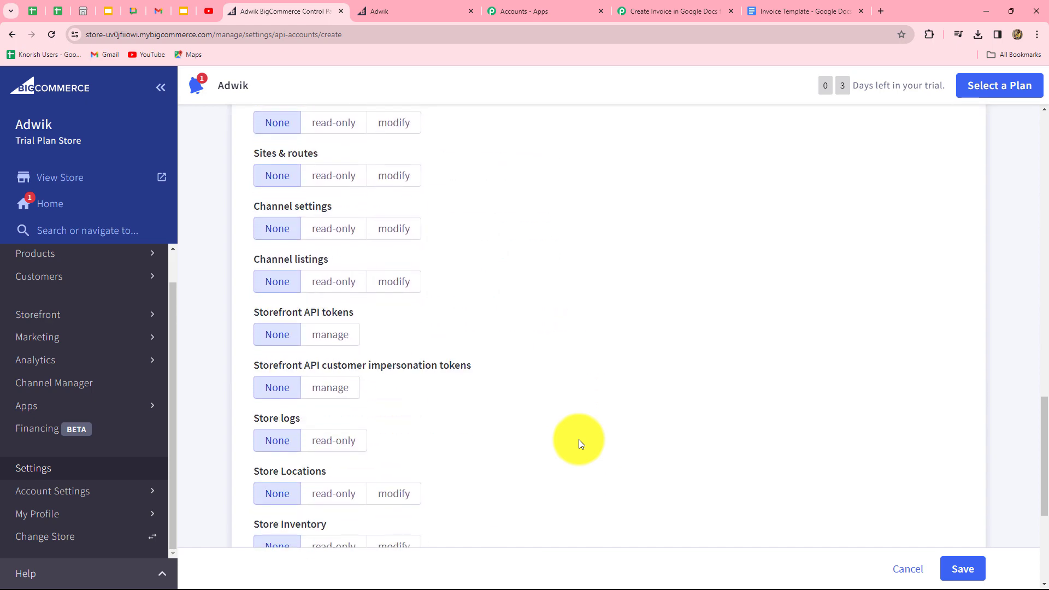
scroll(579, 440, "down", 5)
left_click(963, 568)
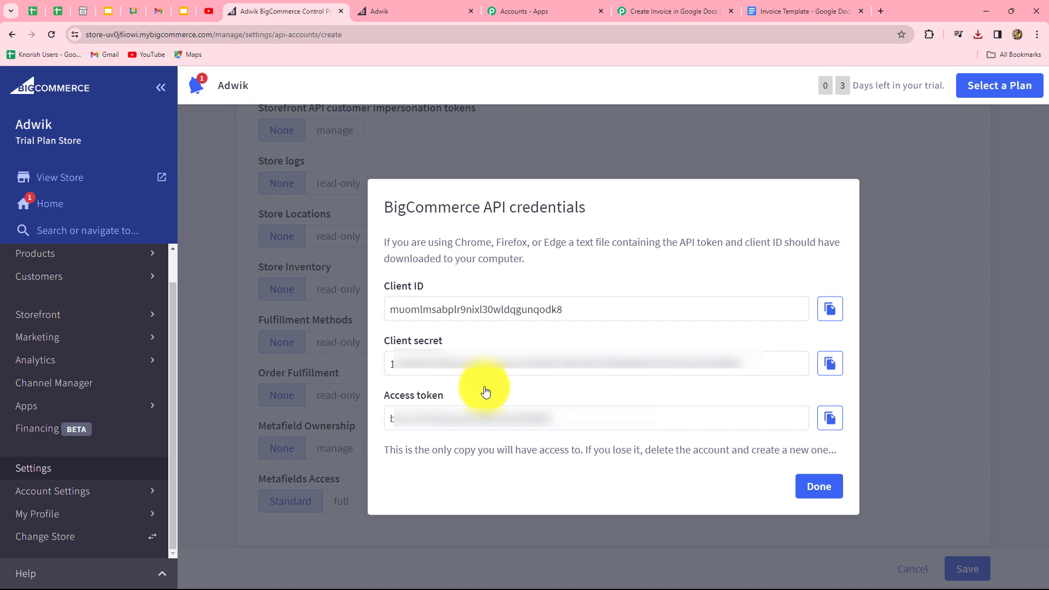
Step: Copy the new account's Client ID into Pabbly's Client Id field
left_click(830, 309)
left_click(674, 11)
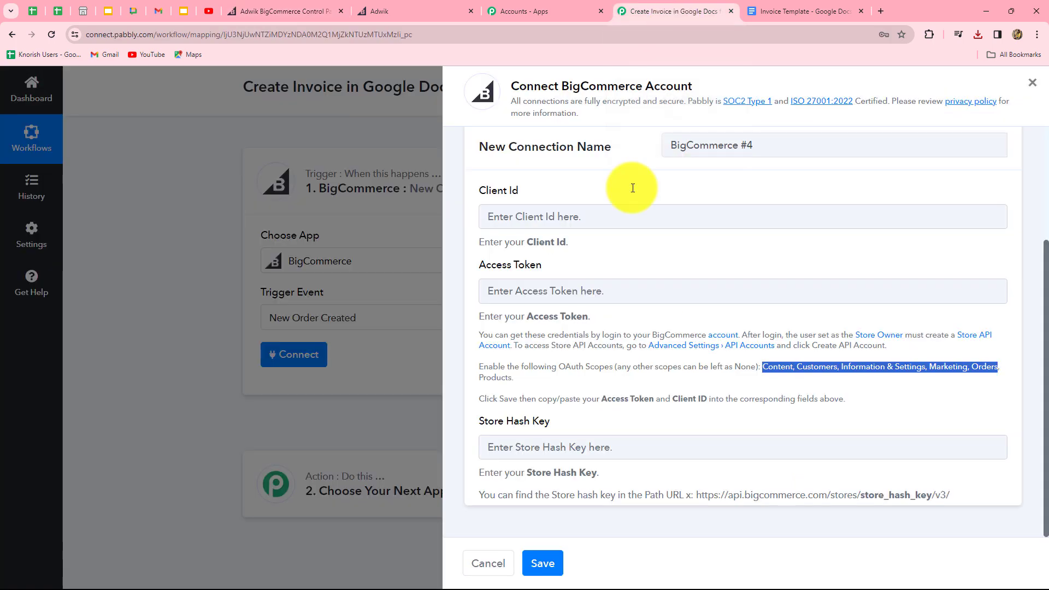
left_click(541, 212)
key("ctrl+v")
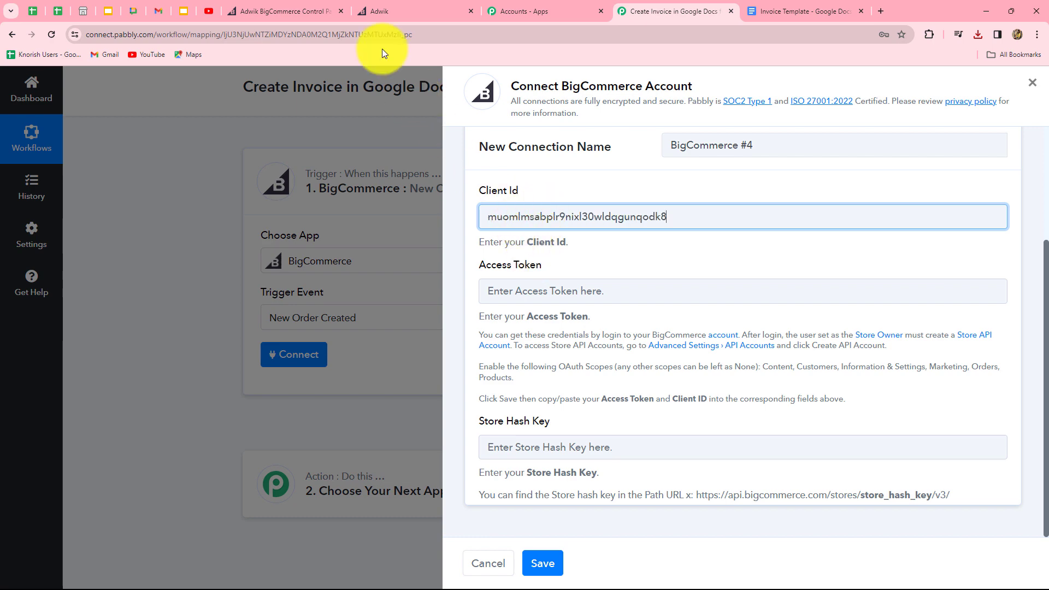
Step: Copy the BigCommerce API access token into the Access Token field
left_click(304, 7)
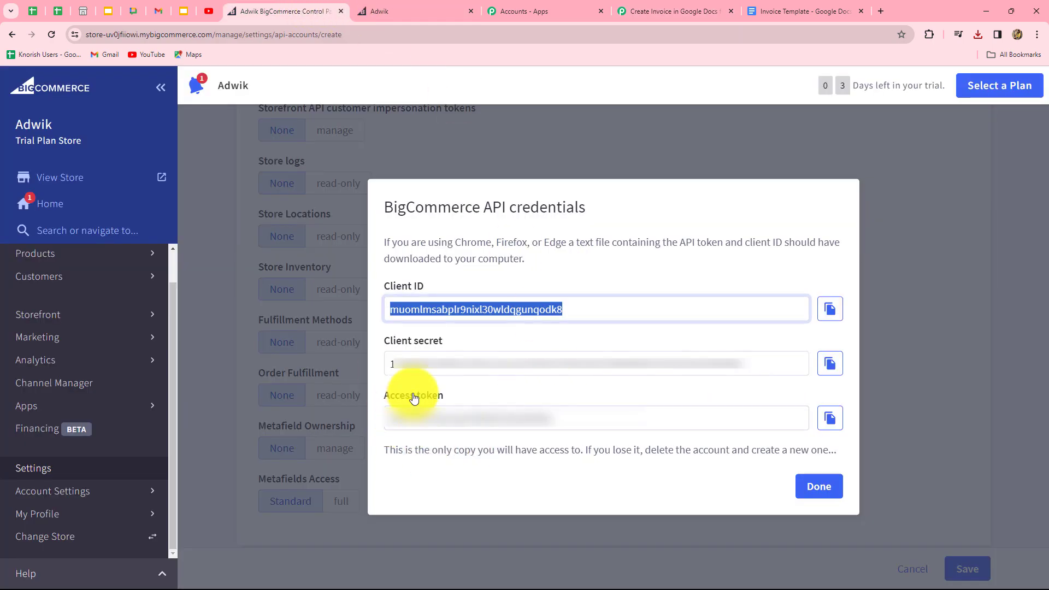
left_click(830, 418)
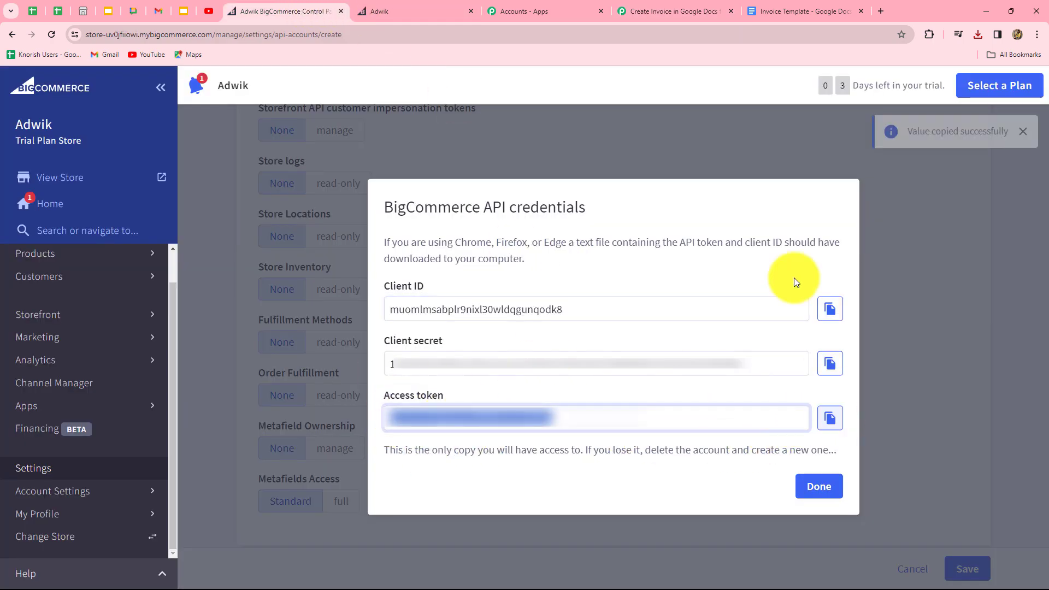
left_click(657, 8)
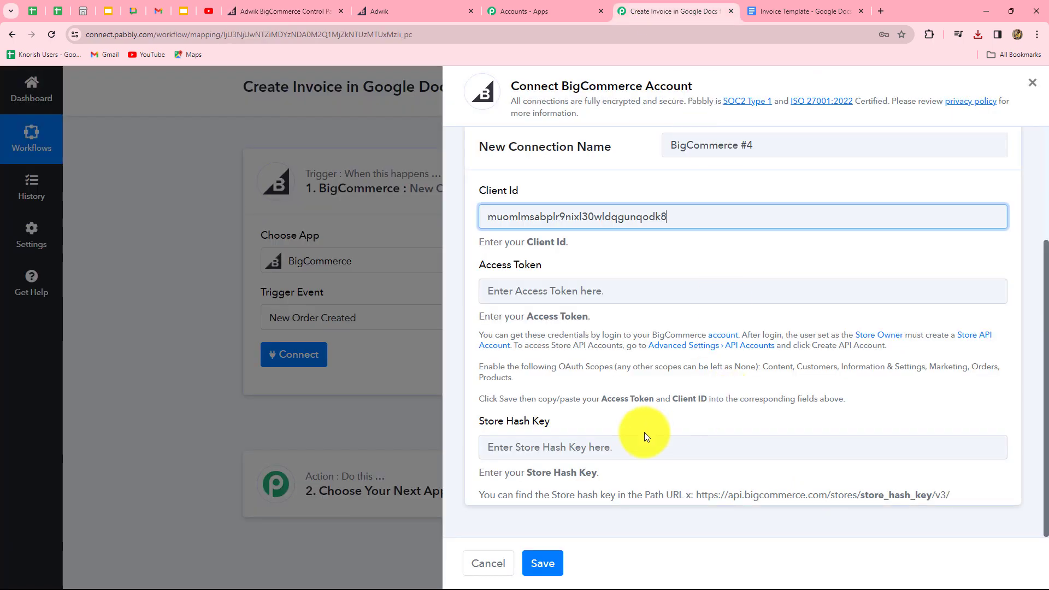
left_click(565, 289)
key("ctrl+v")
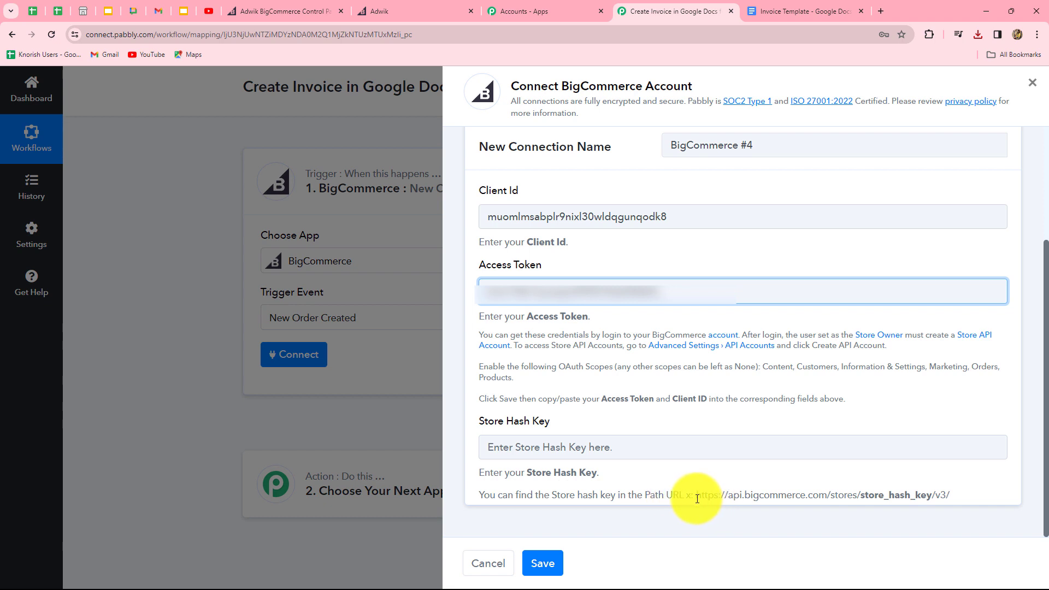
Step: Take the store hash from the store address, enter it as Store Hash Key, and save the connection
left_click_drag(697, 496, 814, 511)
left_click(837, 506)
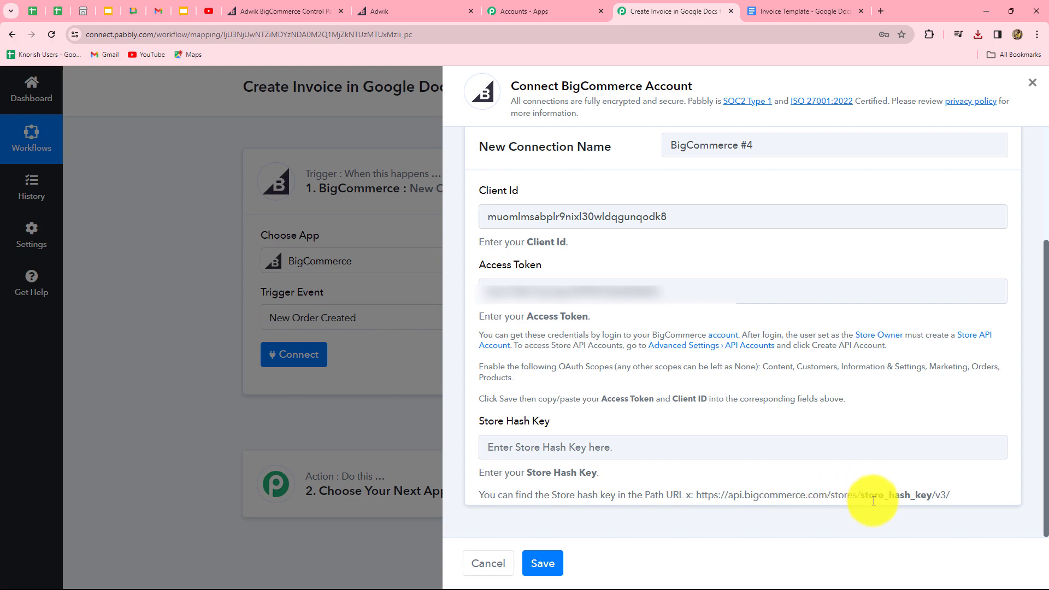
left_click(254, 4)
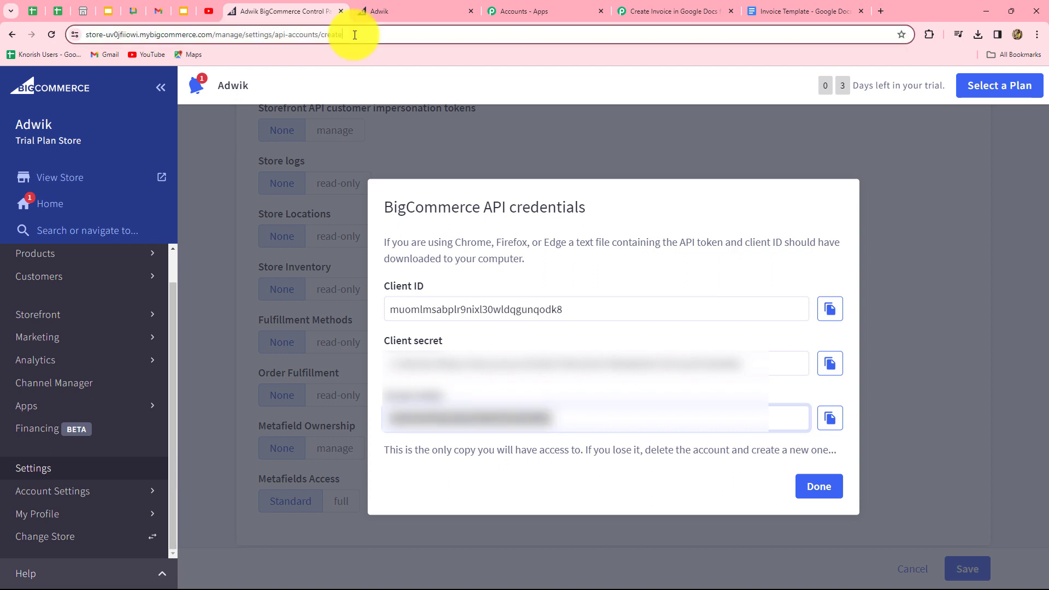
left_click_drag(354, 34, 74, 59)
left_click(131, 34)
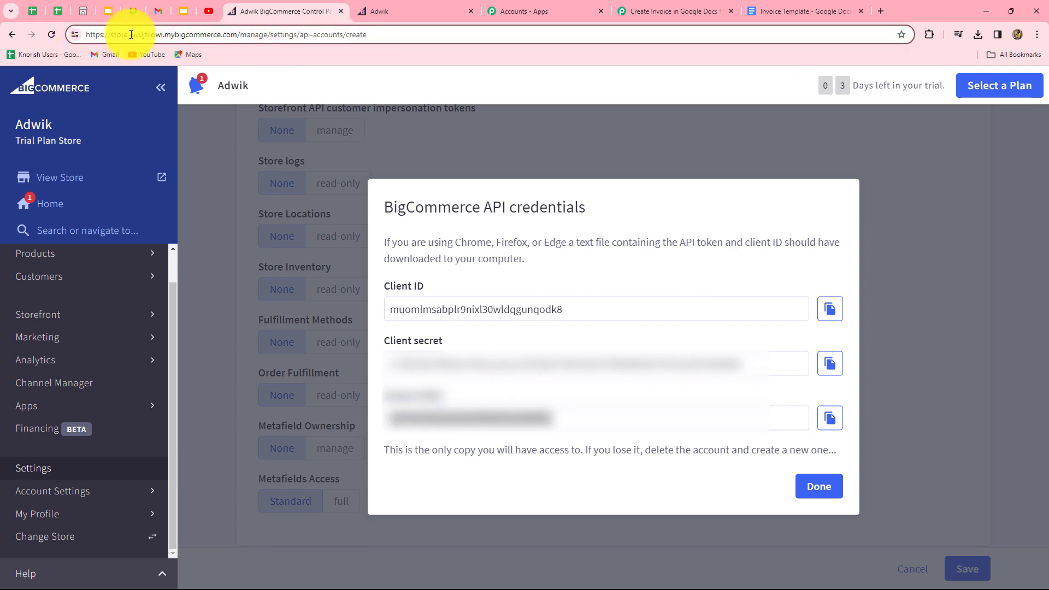
left_click_drag(132, 35, 161, 40)
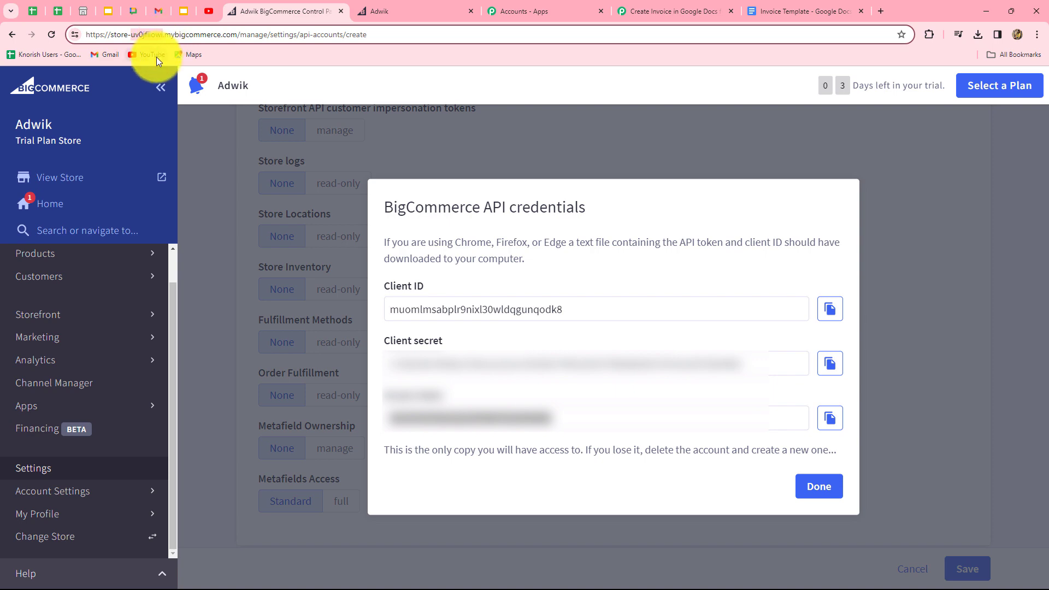
left_click(642, 11)
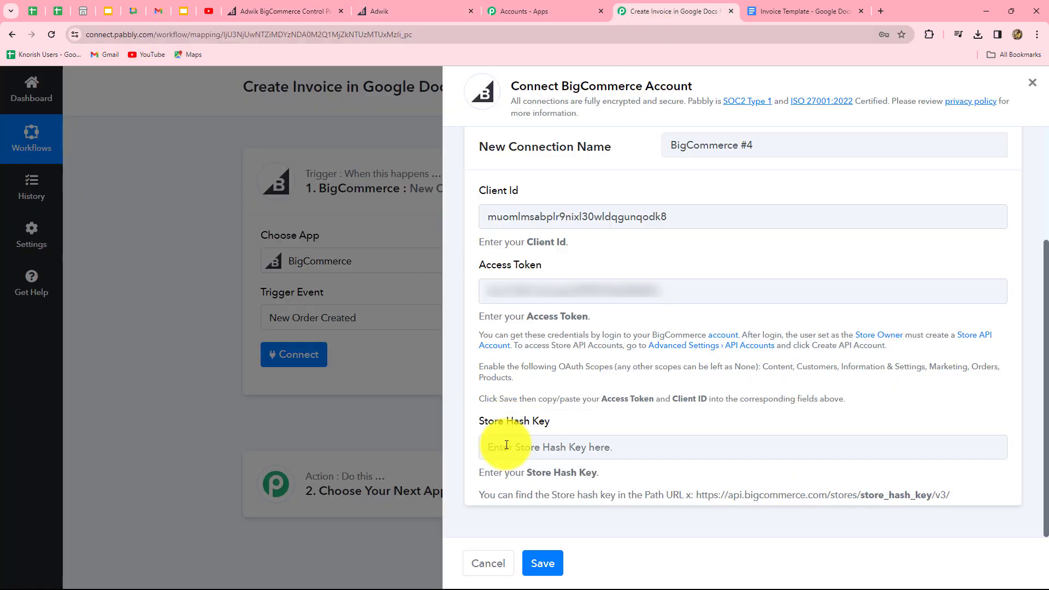
left_click(512, 449)
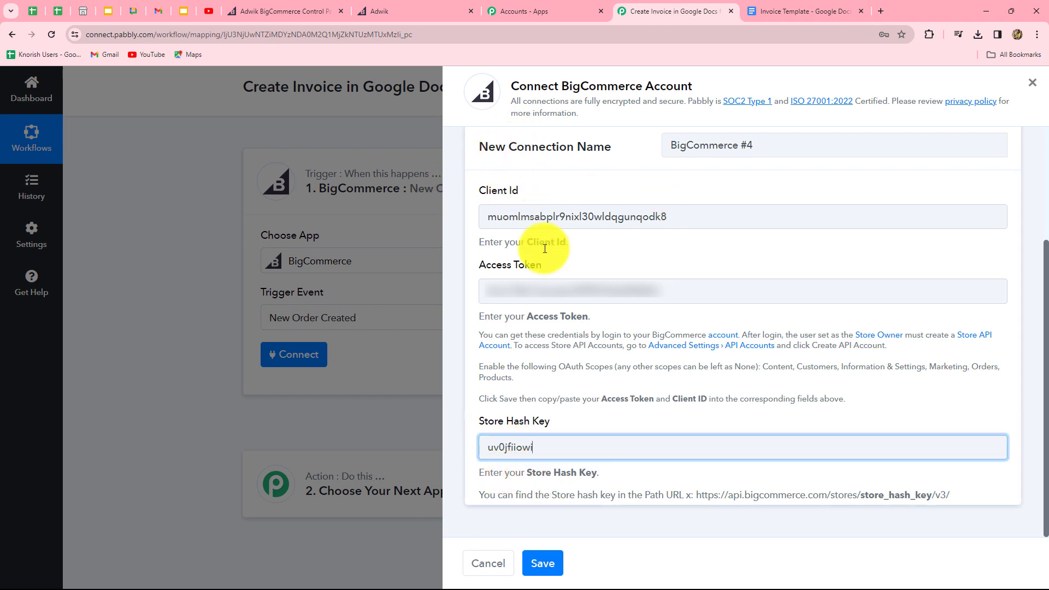
left_click(543, 563)
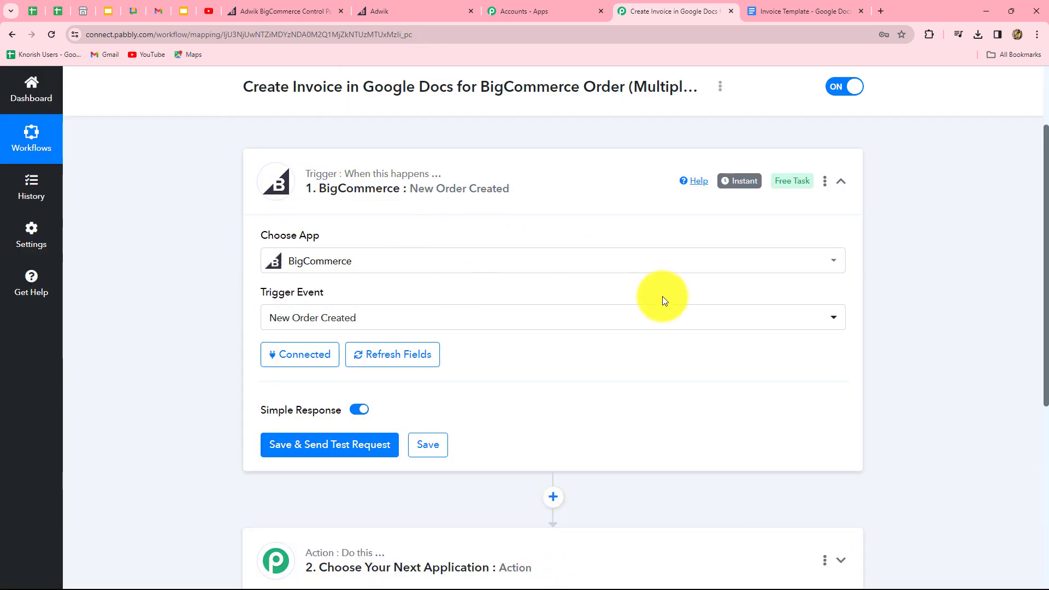
Step: Save the New Order Created trigger and send a test request, noting the place-a-test-order note
scroll(475, 310, "down", 3)
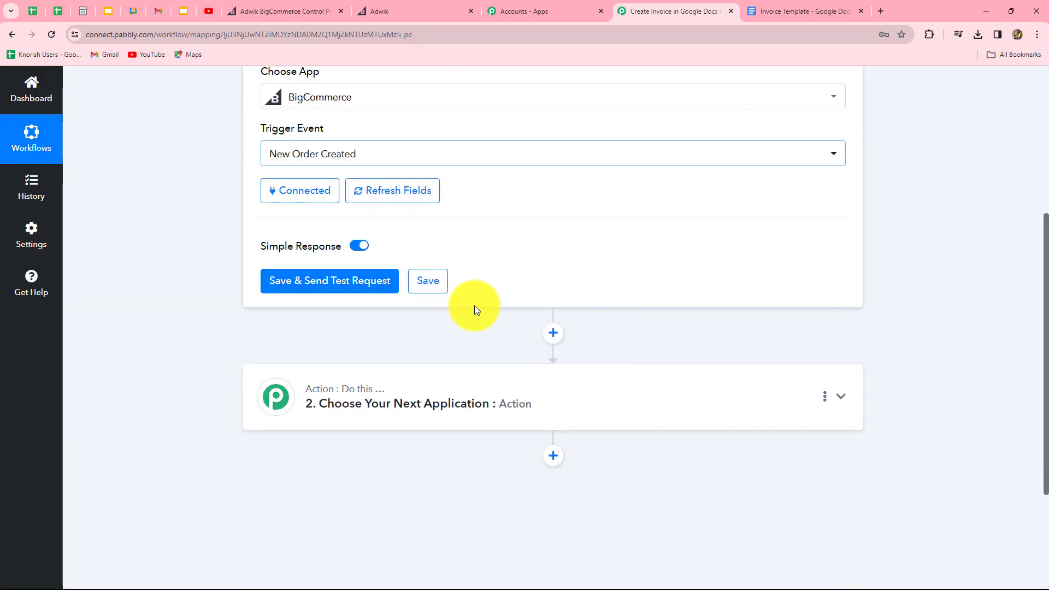
left_click(312, 283)
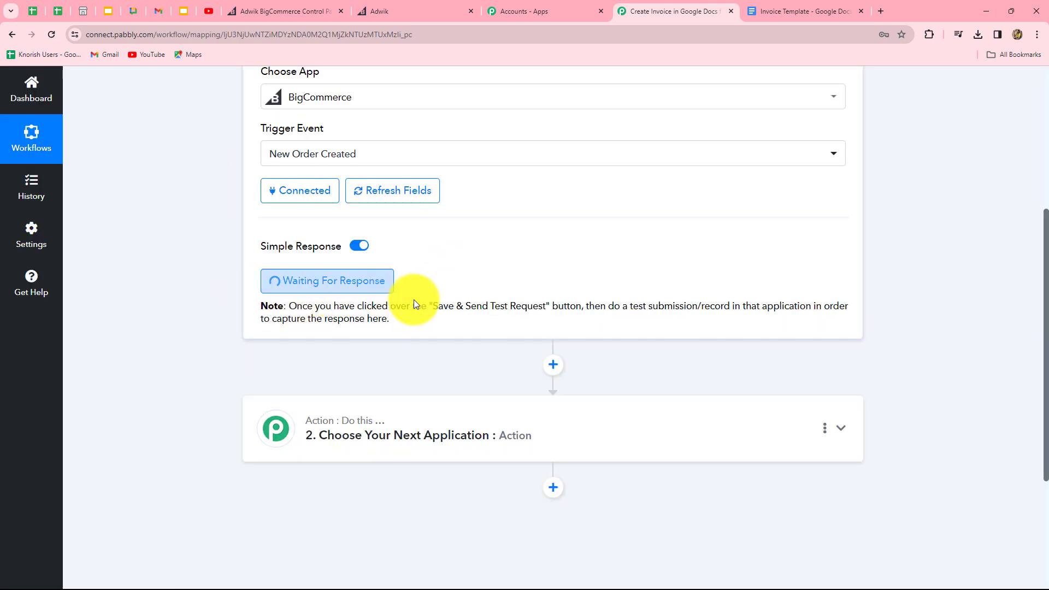
left_click_drag(382, 306, 792, 310)
left_click(772, 326)
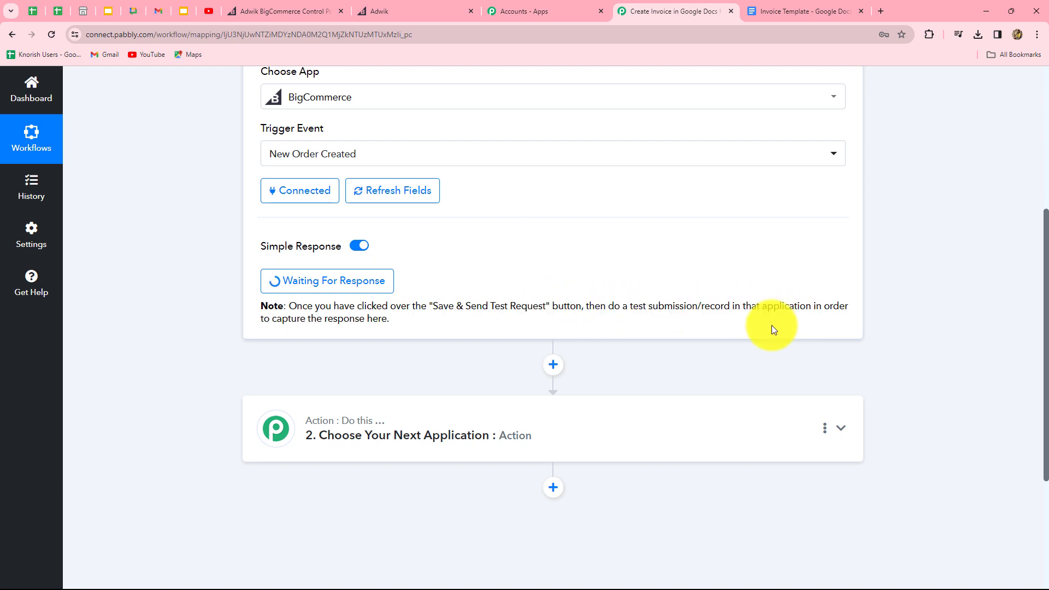
scroll(761, 330, "up", 3)
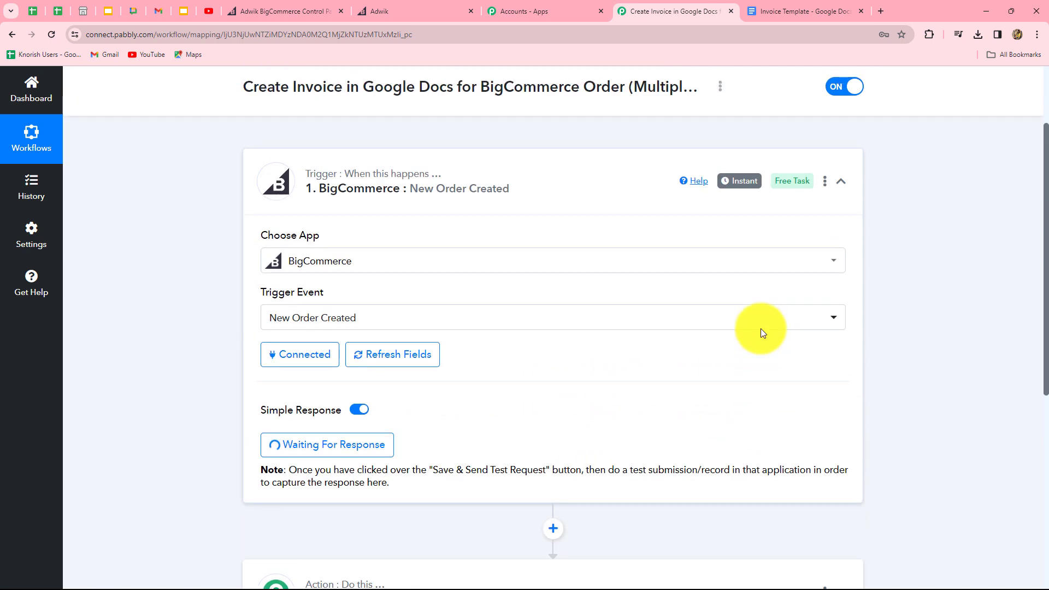
Step: In the storefront, add the Comfort Chair, MT Mobile11i and LED Bulb to the cart, raising the LED Bulb quantity
left_click(392, 12)
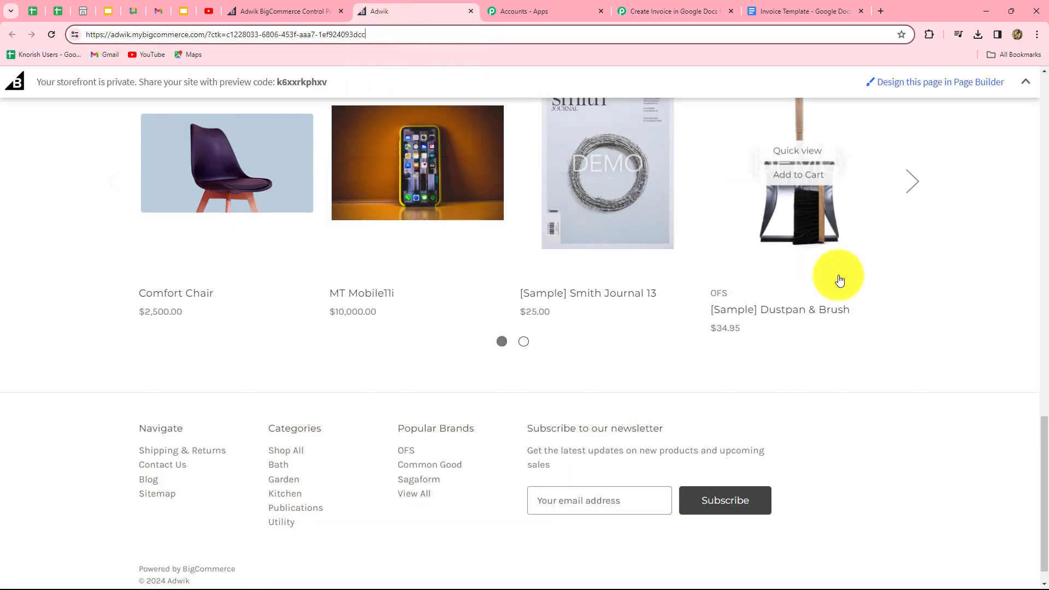
scroll(207, 272, "up", 10)
scroll(208, 272, "down", 6)
scroll(208, 272, "up", 4)
scroll(208, 271, "down", 4)
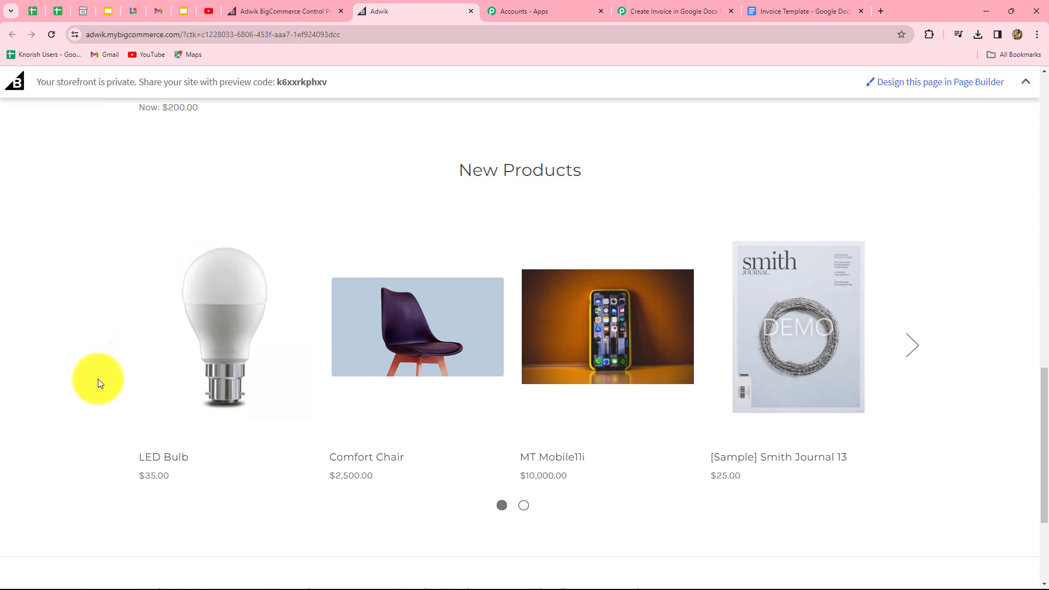
mouse_move(481, 331)
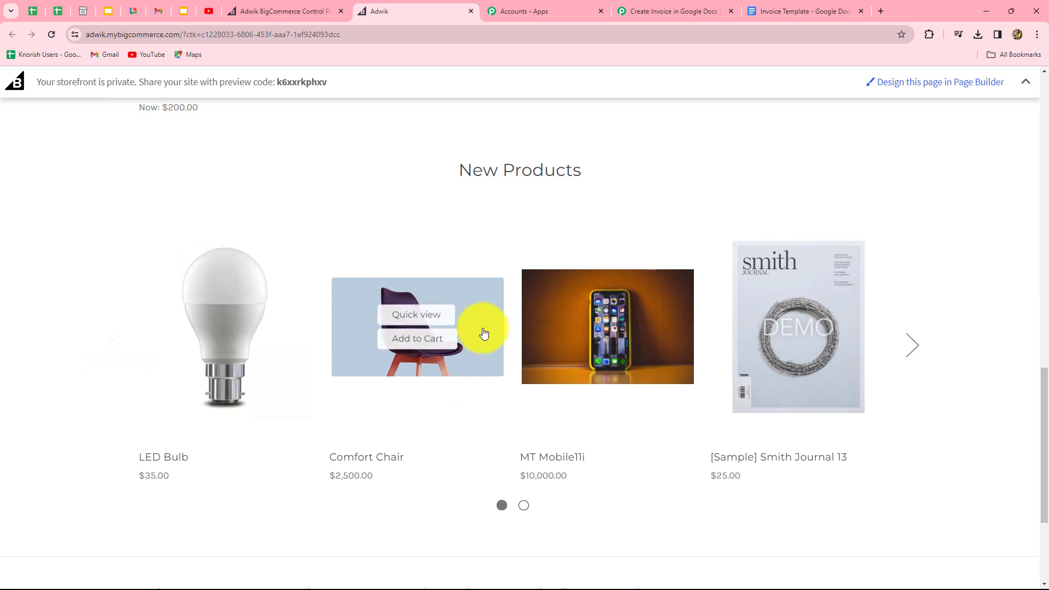
left_click(415, 347)
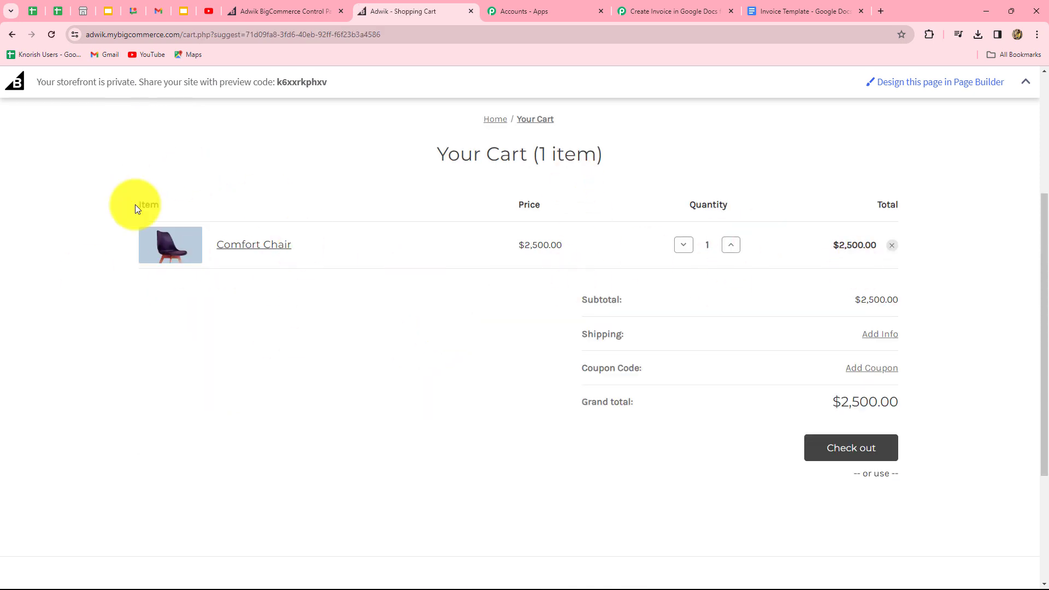
left_click(11, 33)
mouse_move(574, 428)
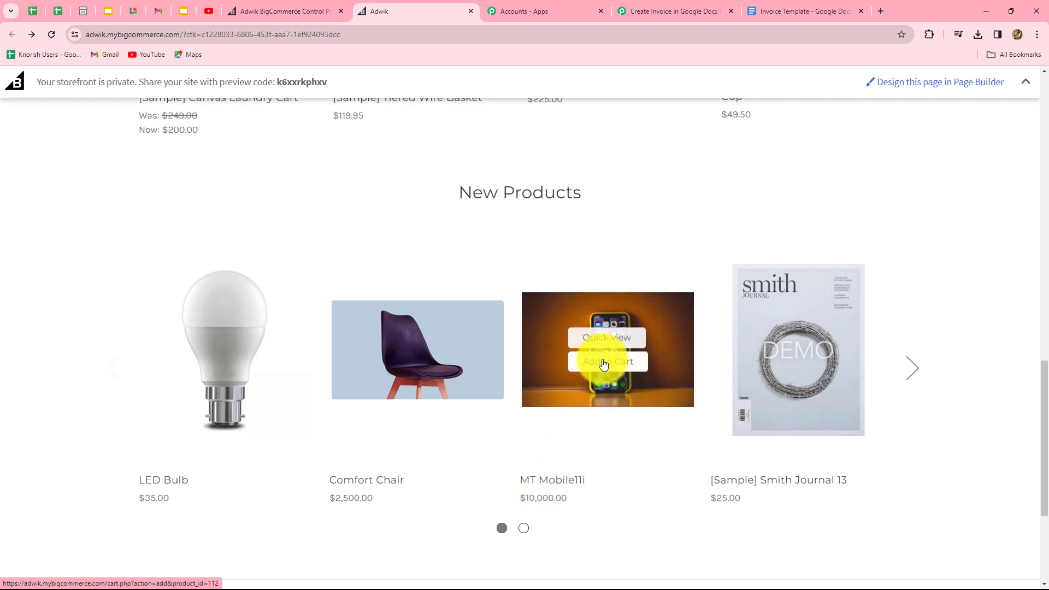
left_click(604, 364)
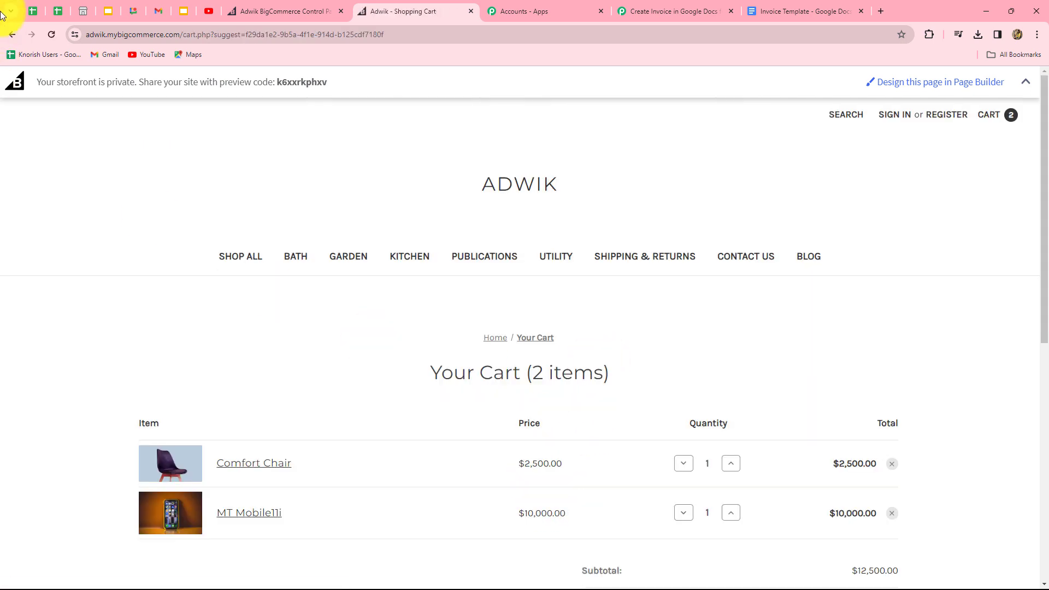
left_click(14, 35)
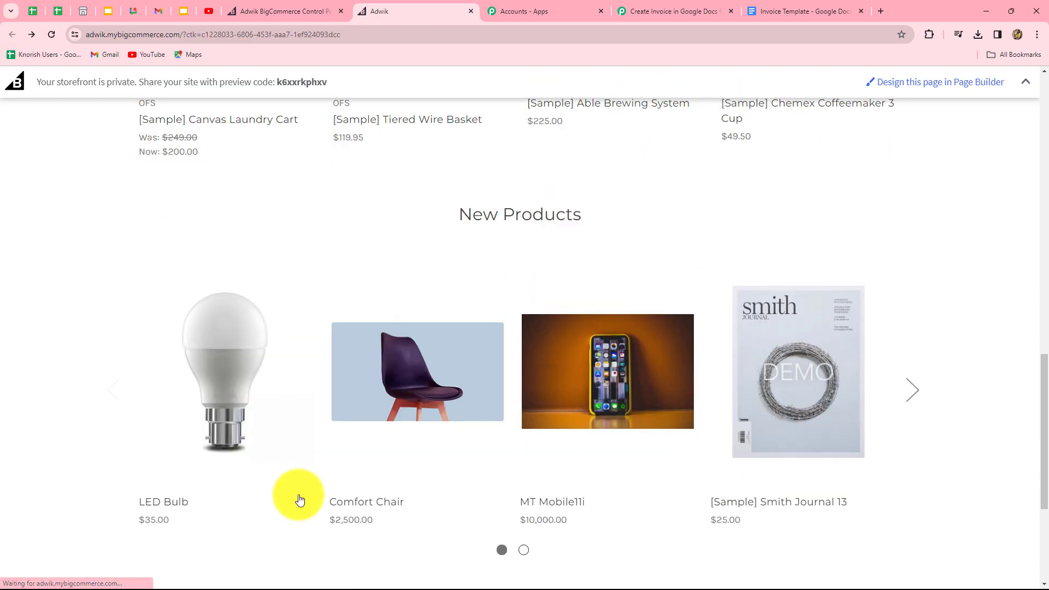
mouse_move(219, 441)
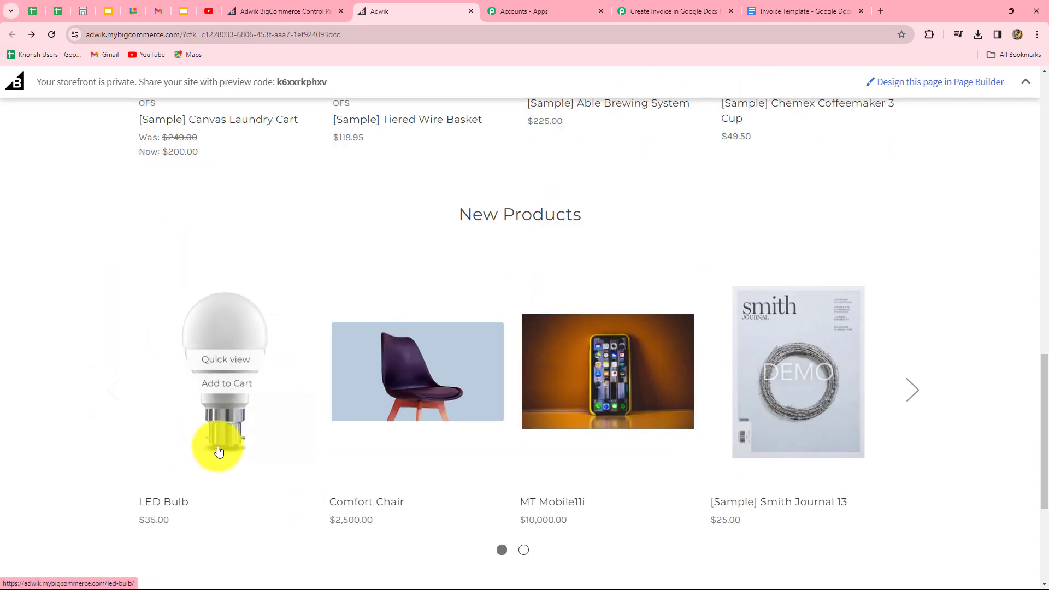
left_click(227, 388)
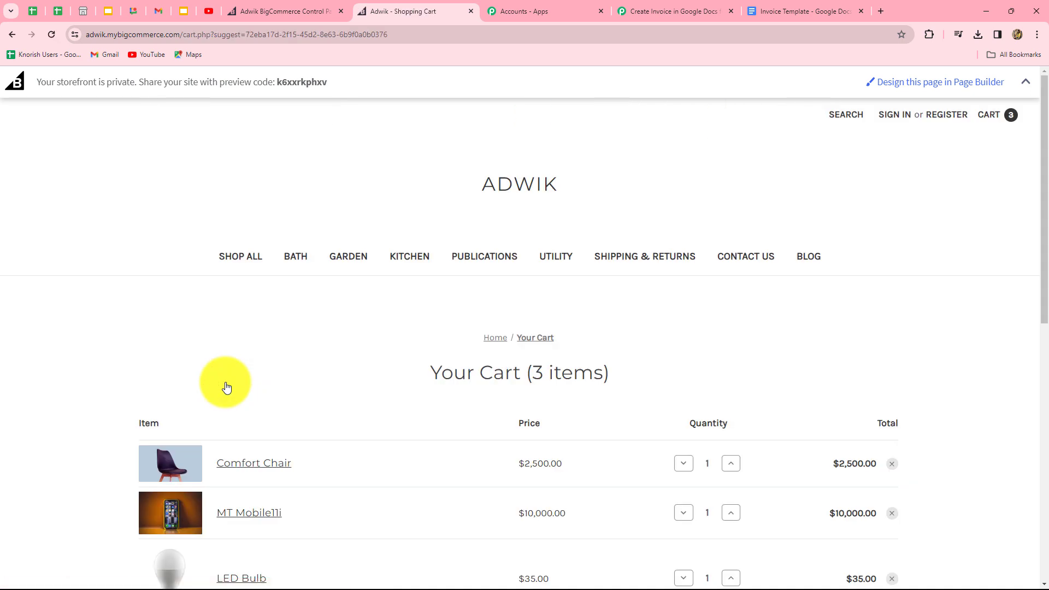
scroll(223, 379, "down", 4)
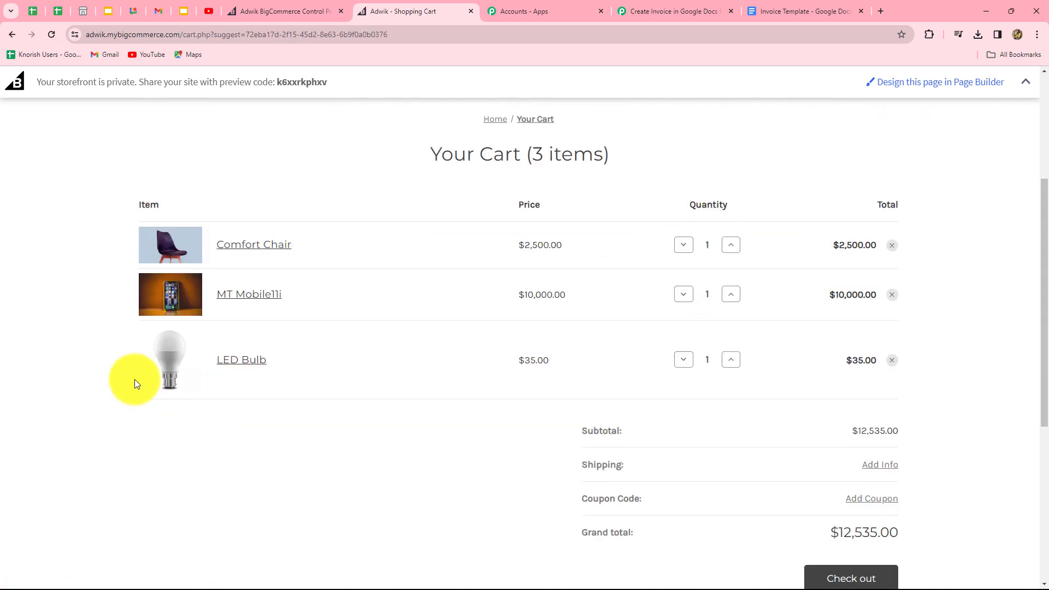
left_click(731, 360)
left_click(731, 360)
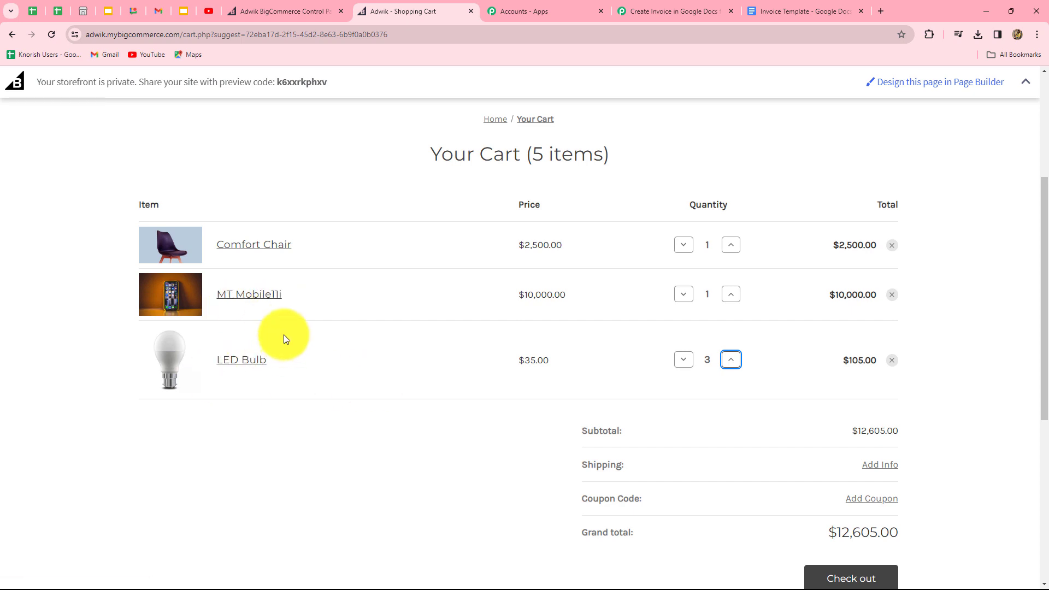
Step: Proceed to checkout and submit the customer's e-mail address
scroll(842, 414, "down", 3)
scroll(842, 413, "up", 3)
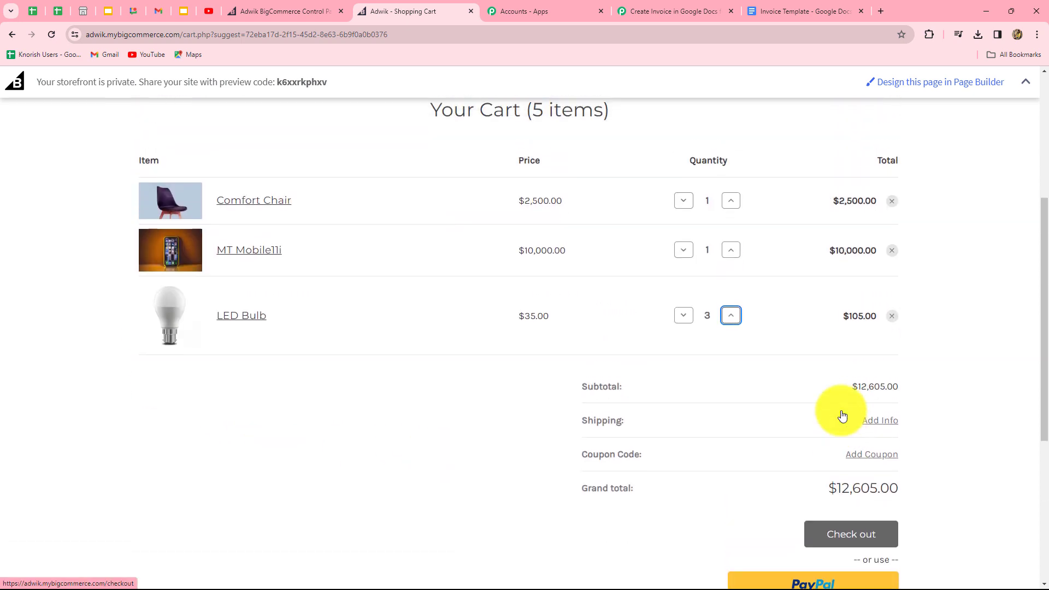
scroll(842, 414, "down", 4)
left_click(879, 363)
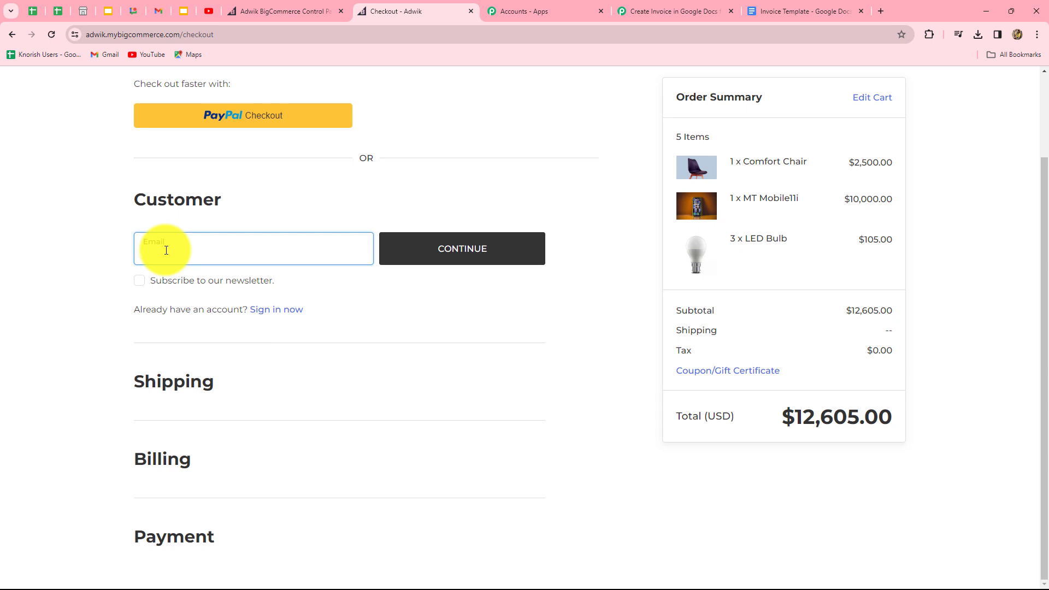
key("Caps_Lock")
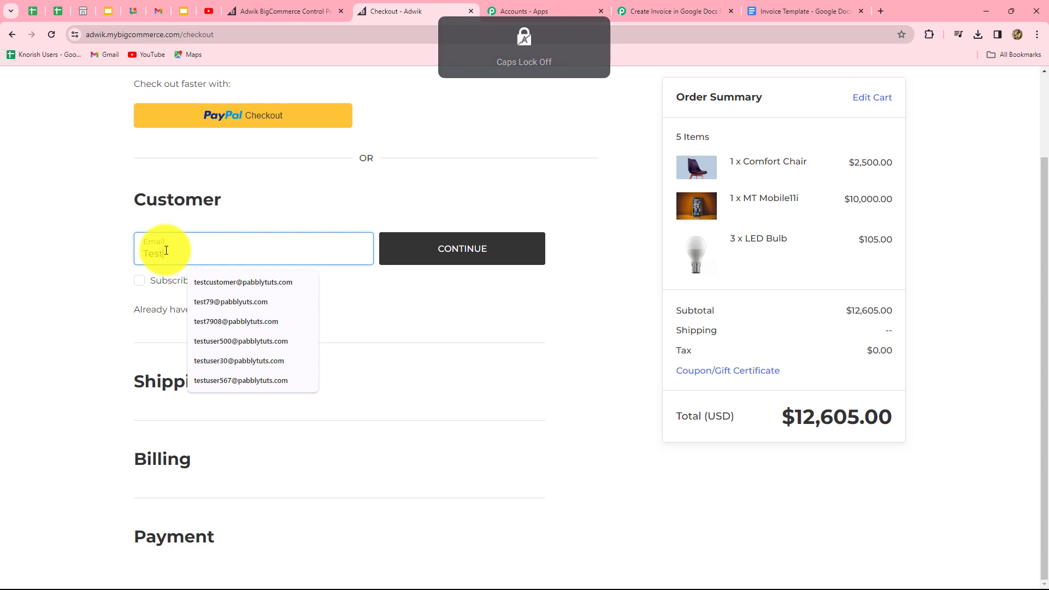
left_click(496, 252)
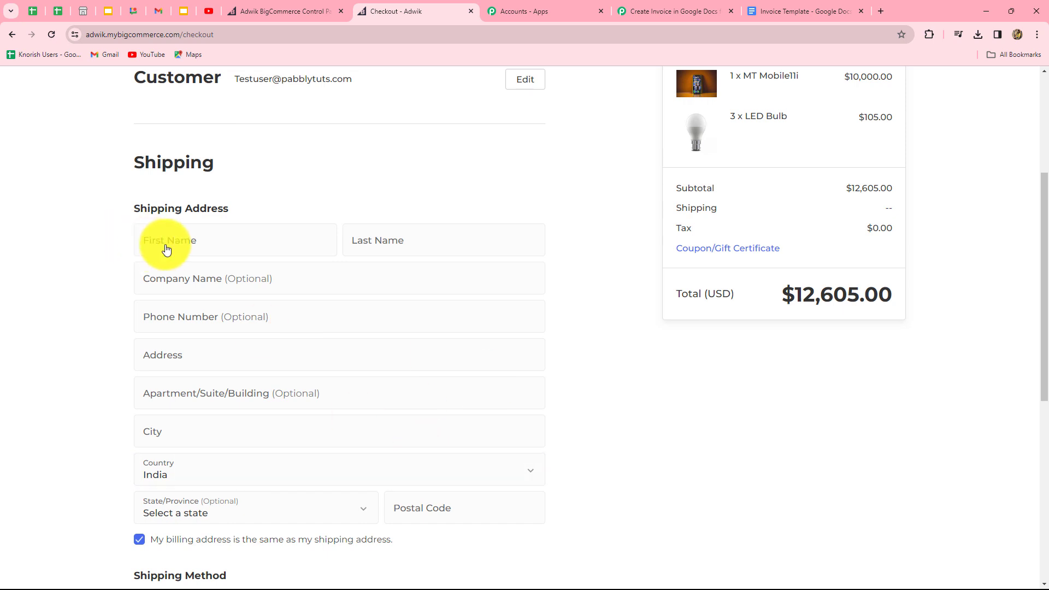
Step: Enter the customer's first and last name in the shipping address
left_click(166, 249)
type("T")
key("Caps_Lock")
type("es")
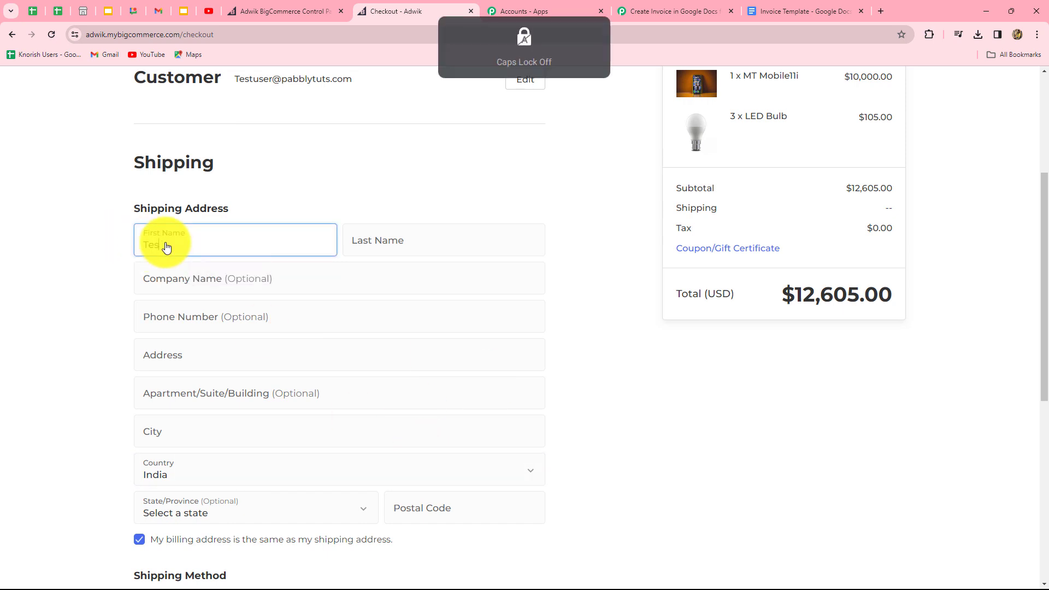
type("t")
left_click(379, 246)
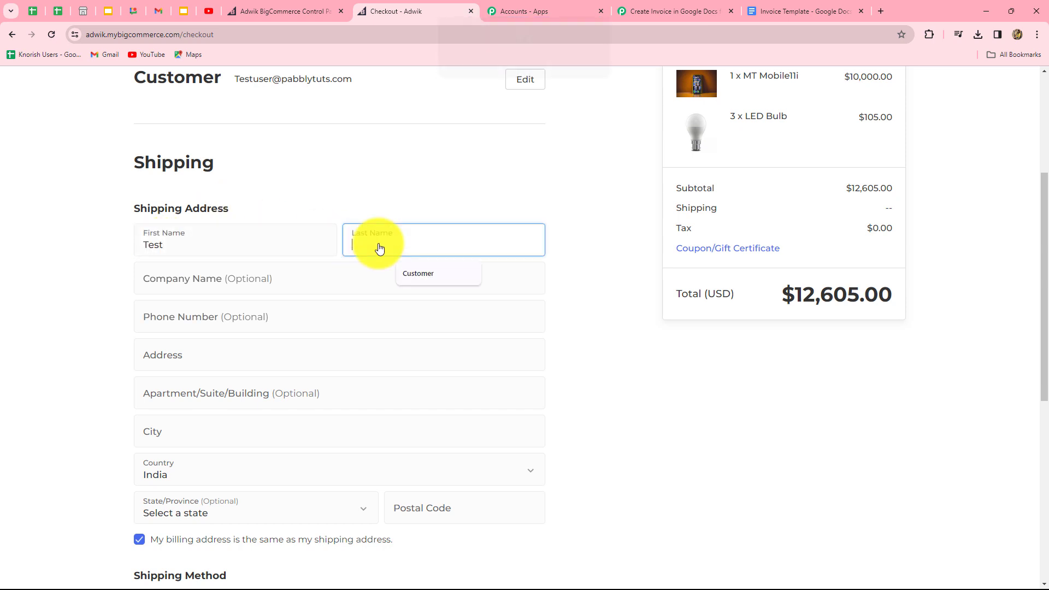
key("Caps_Lock")
type("U")
key("Caps_Lock")
type("ser")
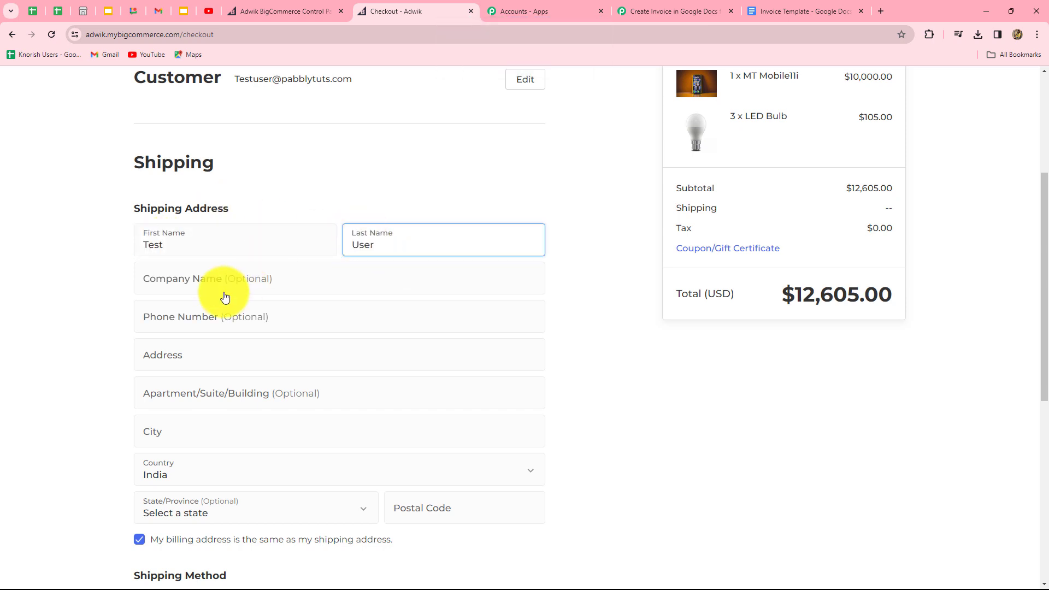
Step: Fill in the phone number and street address, then continue with Free Shipping
scroll(230, 284, "down", 1)
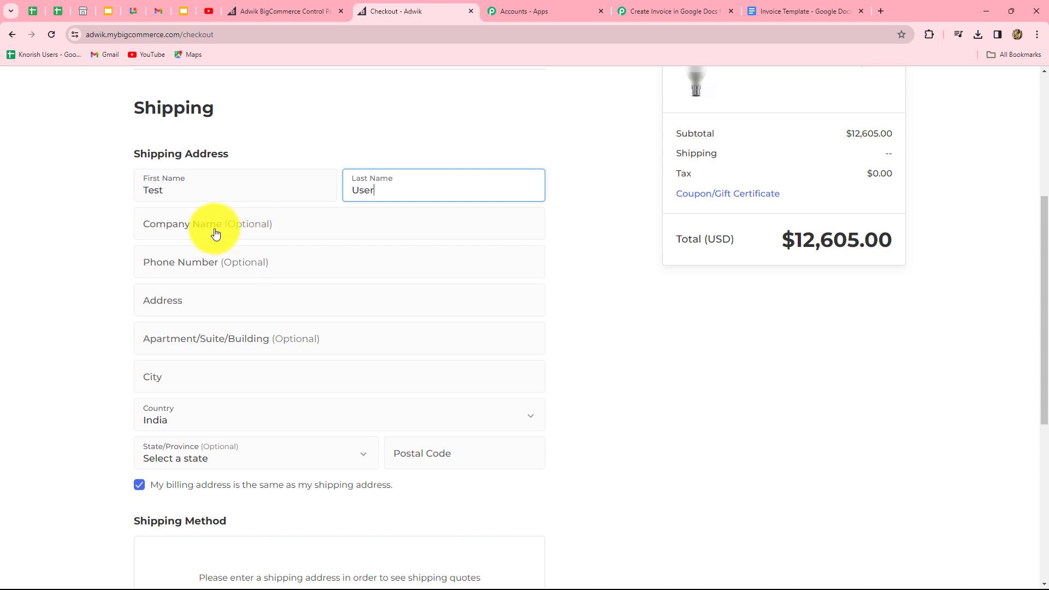
left_click(195, 266)
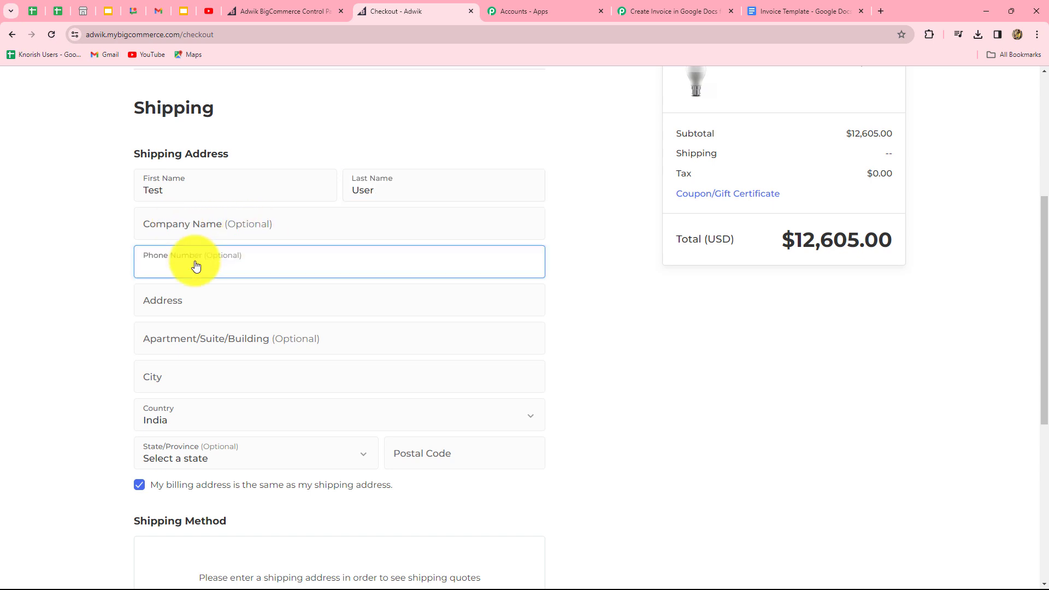
type("916868686868")
left_click(201, 302)
type("34, New Apartment")
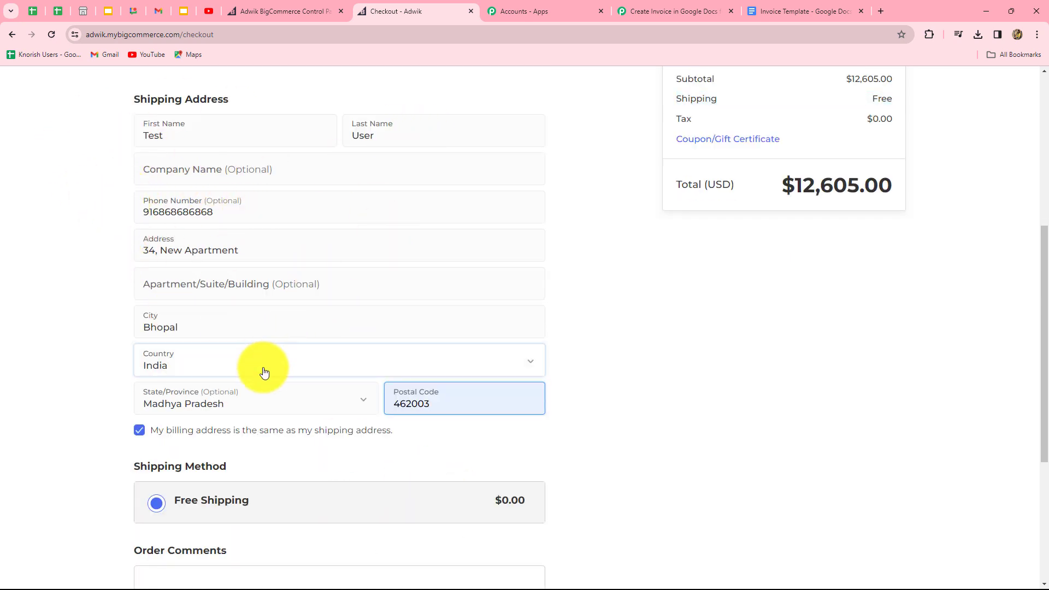
scroll(264, 372, "down", 5)
left_click(178, 374)
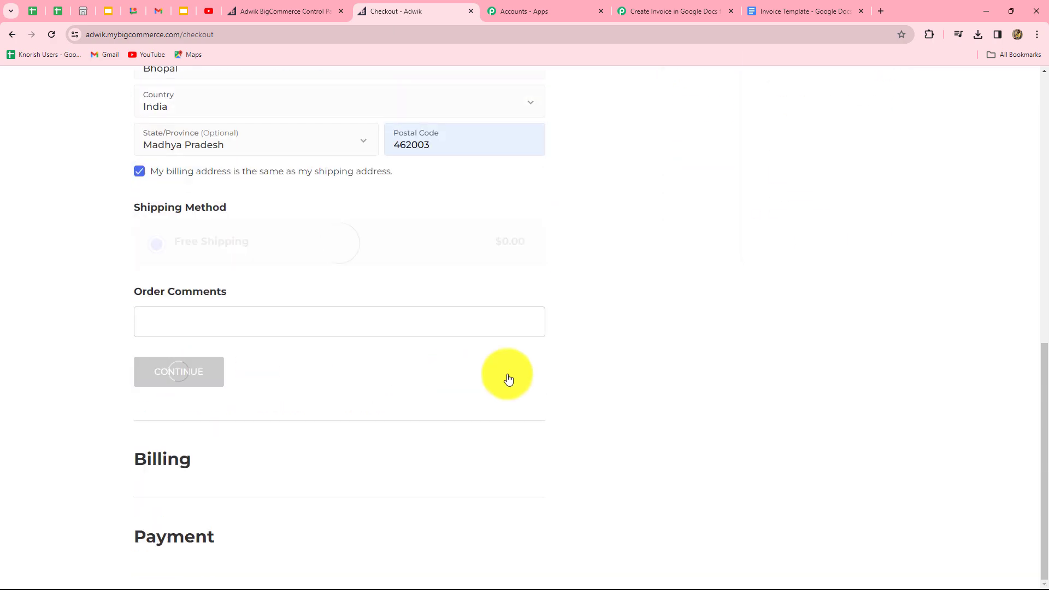
Step: Dismiss the save-address prompt, pay via Test payment provider with a test card number, and place the order
left_click(893, 65)
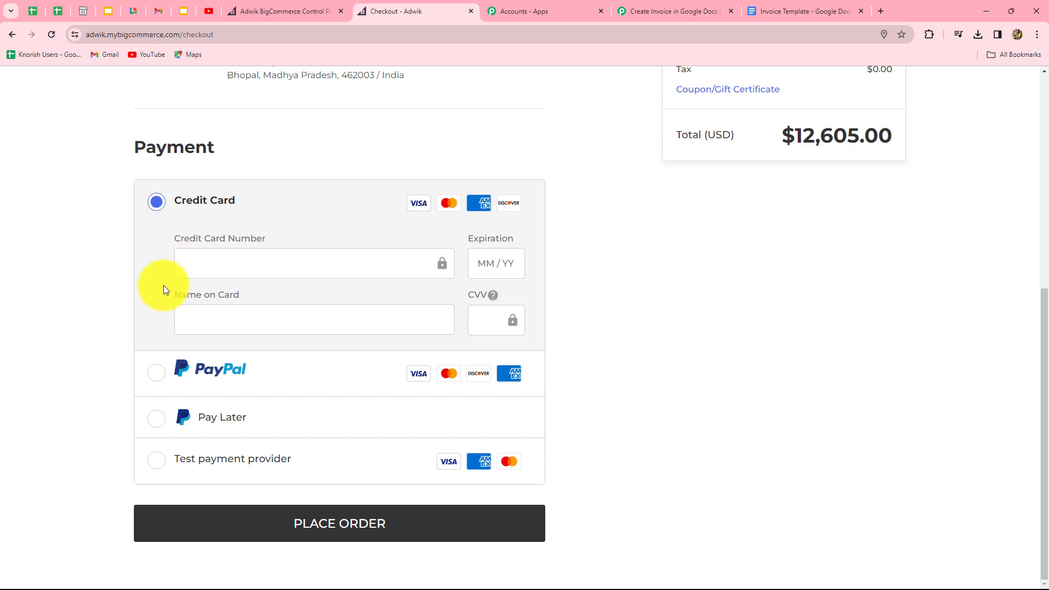
left_click(155, 465)
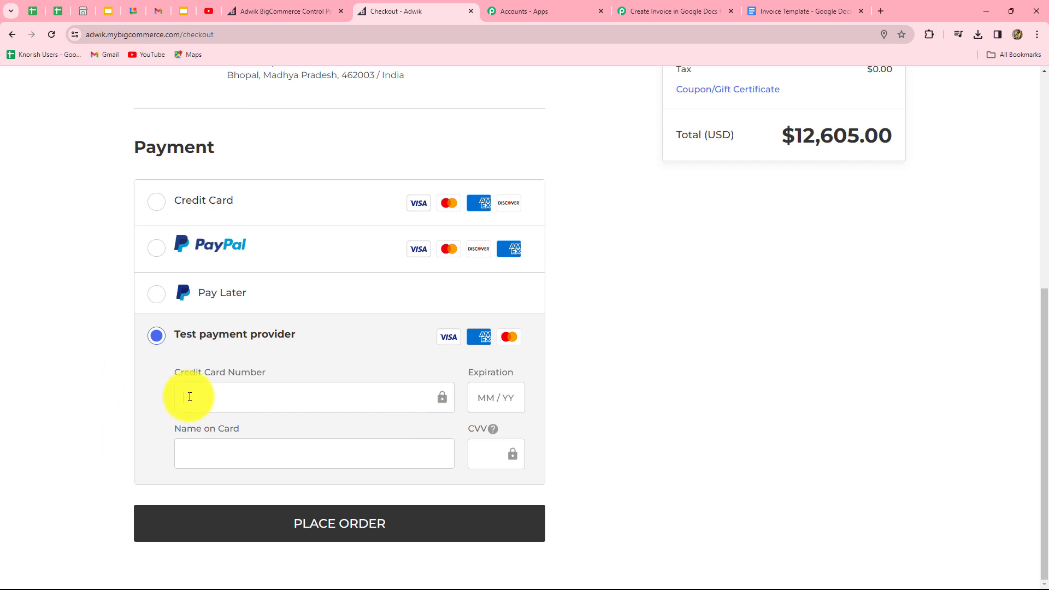
left_click(190, 396)
type("4111 1111 1111")
left_click(202, 453)
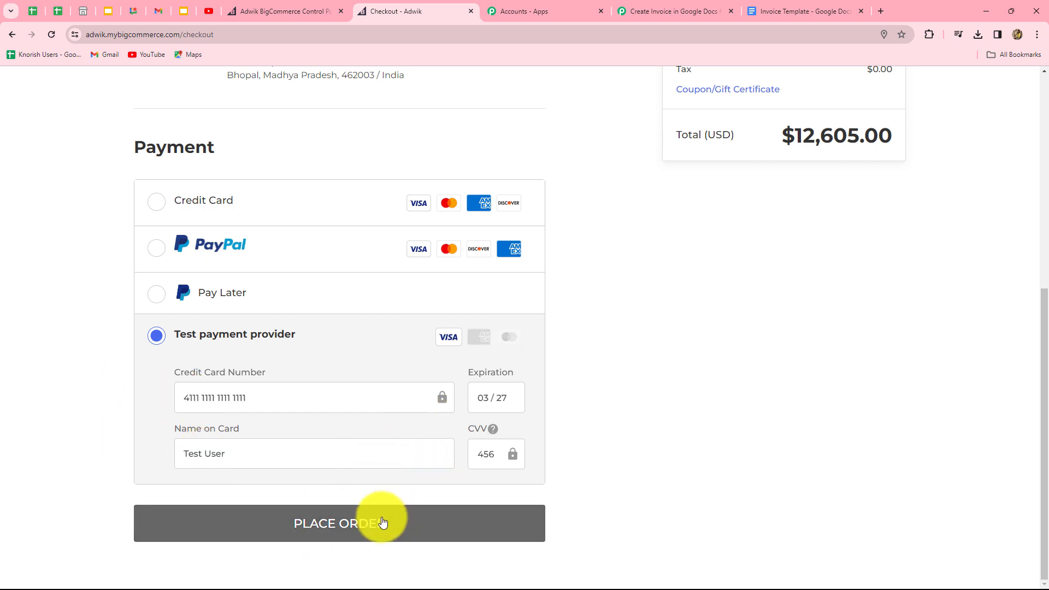
left_click(382, 526)
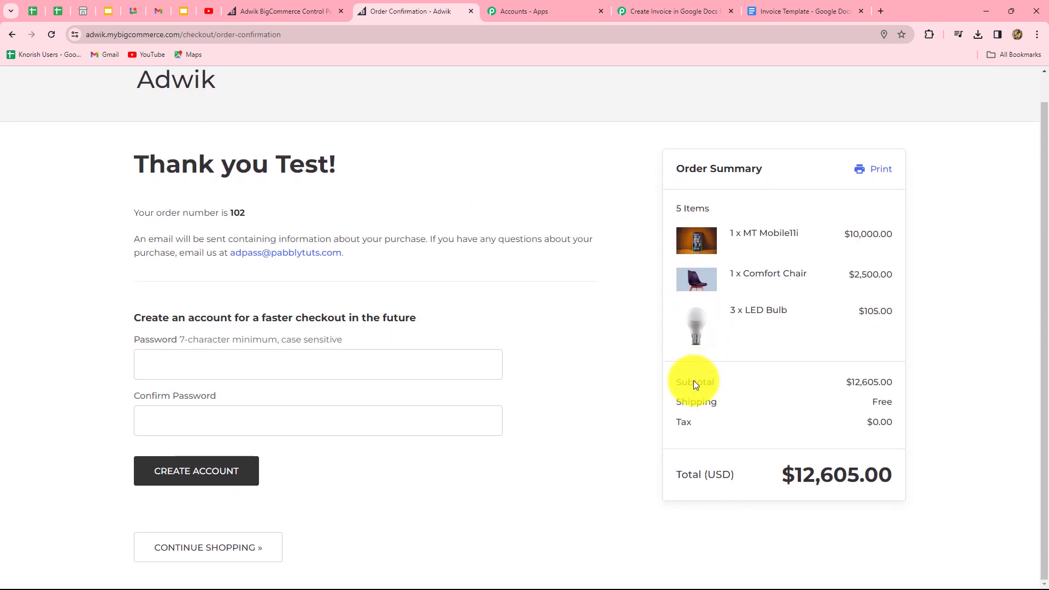
Step: Back in the Pabbly workflow, review the captured webhook response and select the Data Id 102 value
left_click(647, 12)
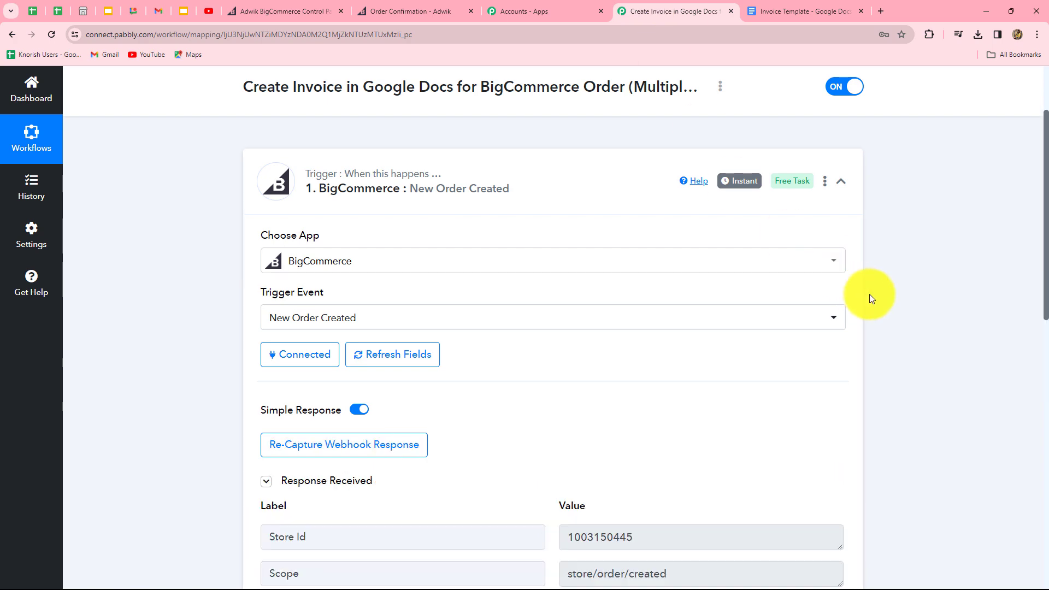
scroll(979, 334, "down", 8)
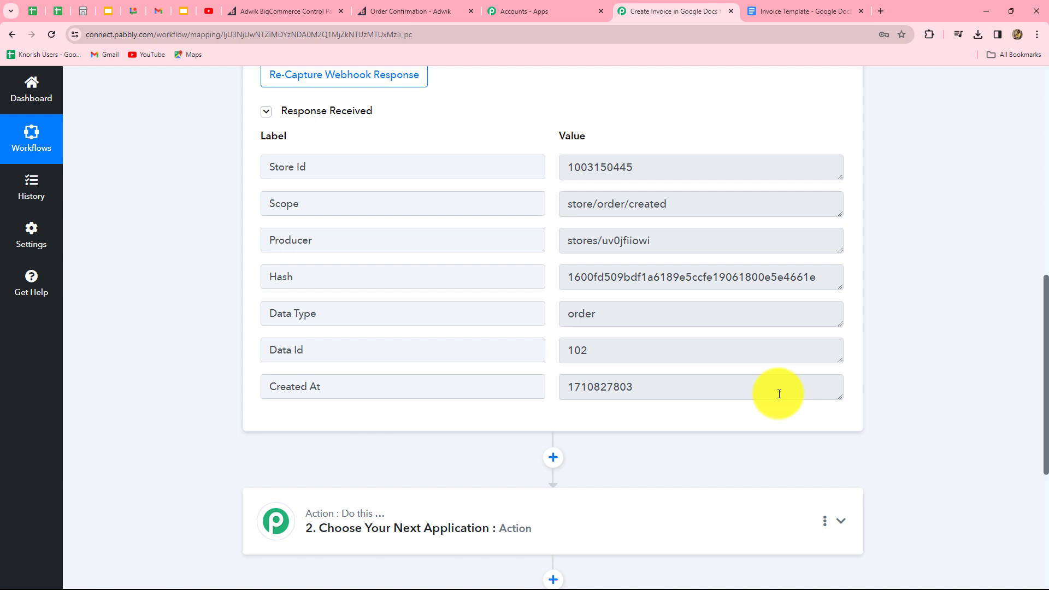
left_click(576, 355)
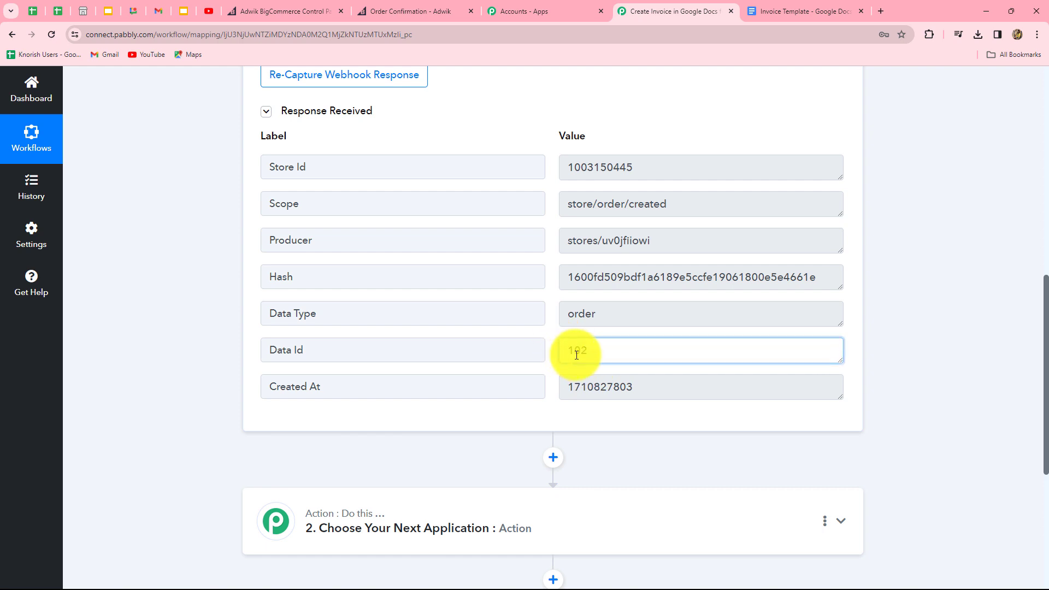
double_click(577, 355)
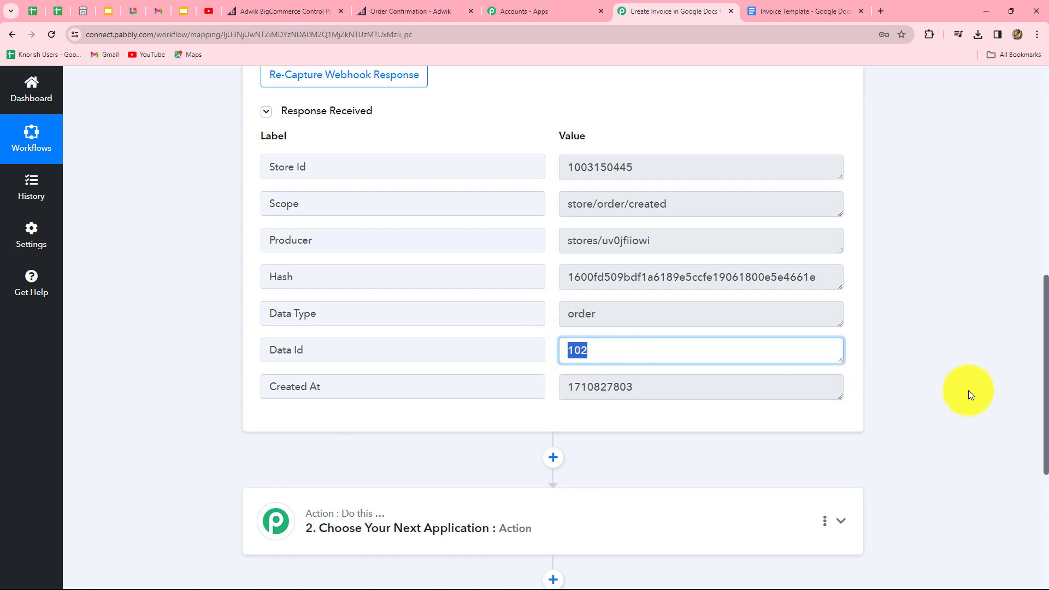
scroll(956, 391, "down", 4)
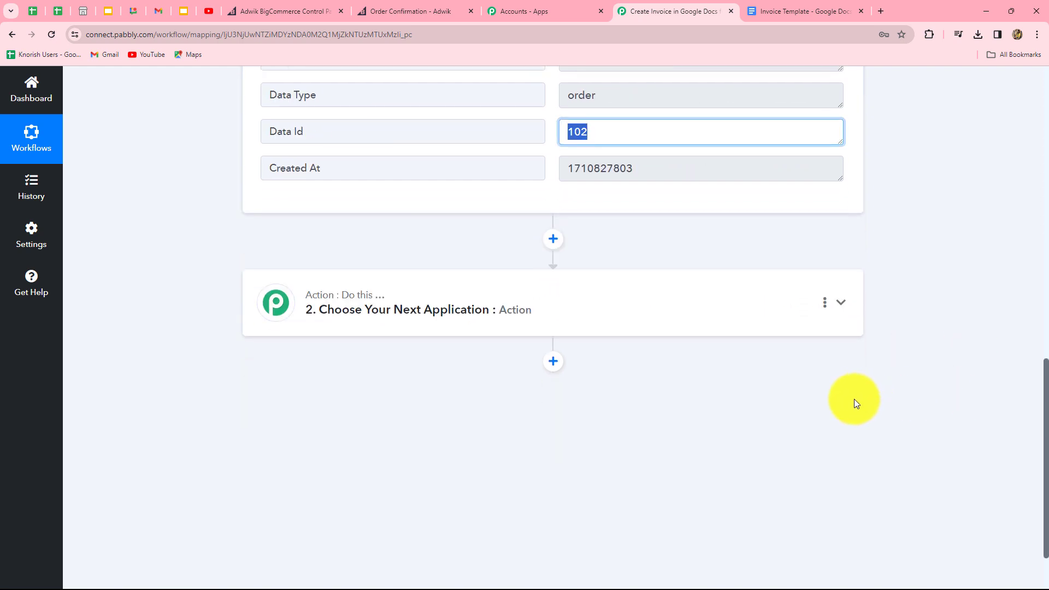
Step: Set step 2 to BigCommerce Get Order By Id, connected through the existing BigCommerce #4 connection
left_click(567, 322)
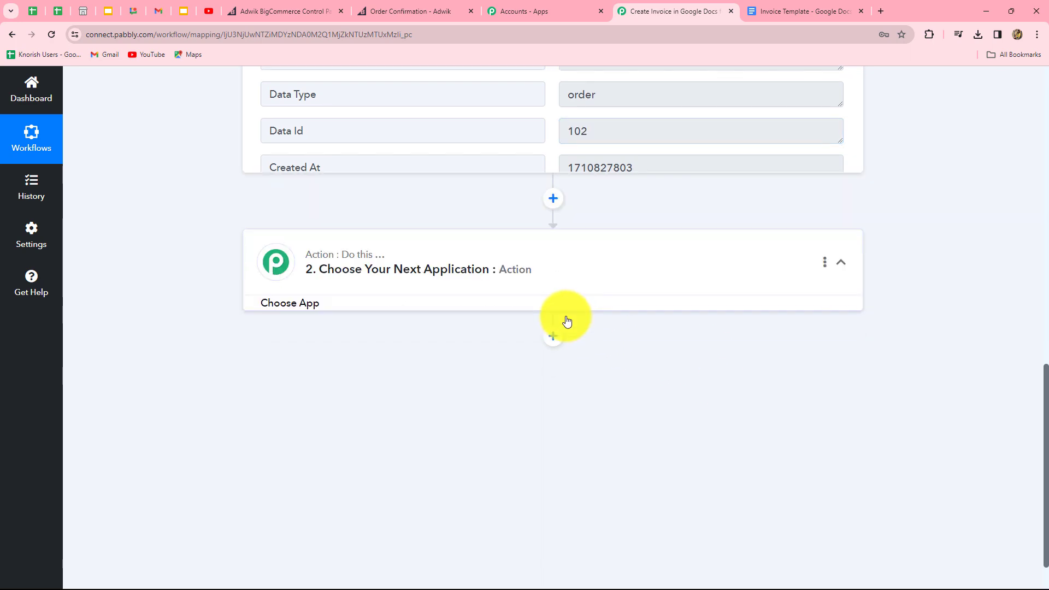
left_click(369, 307)
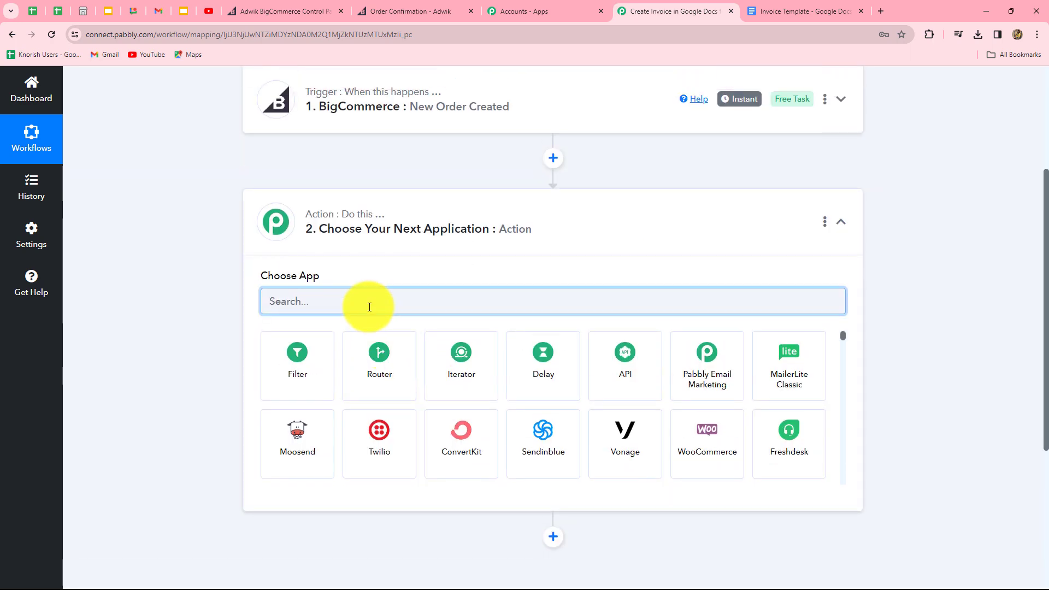
type("Big")
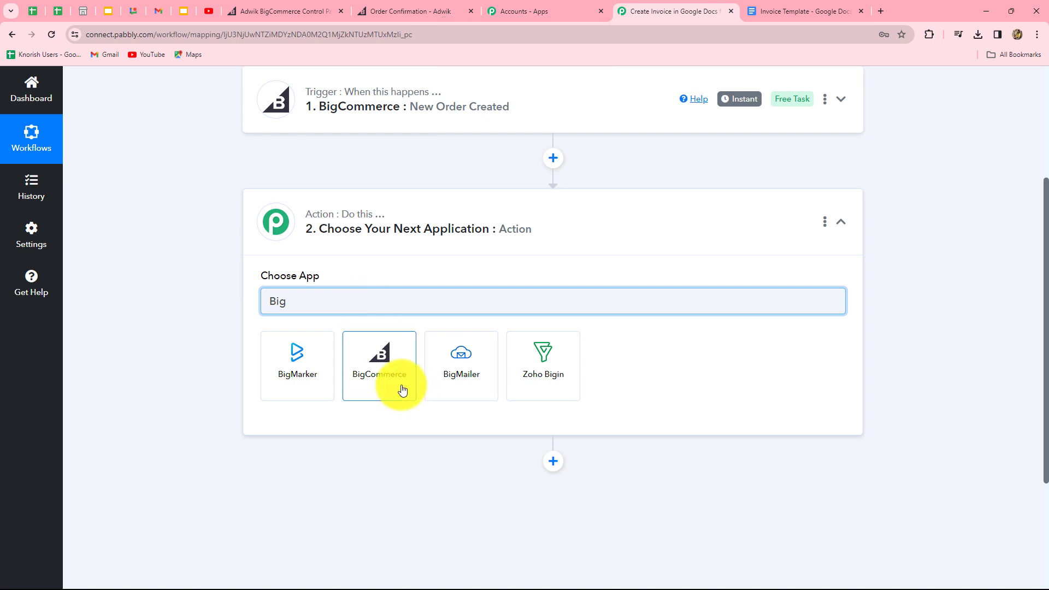
left_click(402, 389)
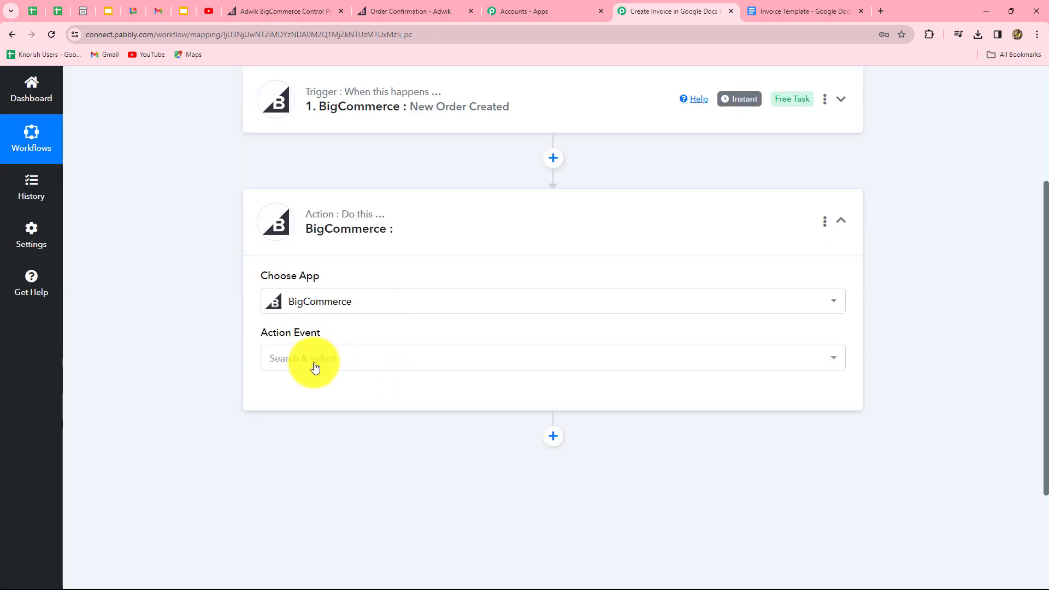
left_click(315, 365)
type("get")
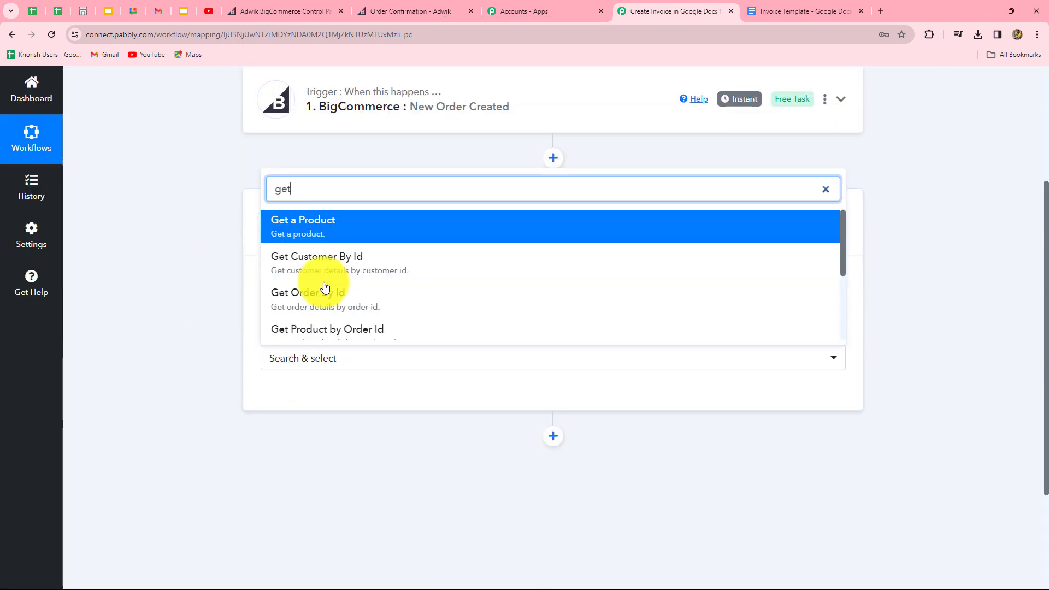
left_click(326, 291)
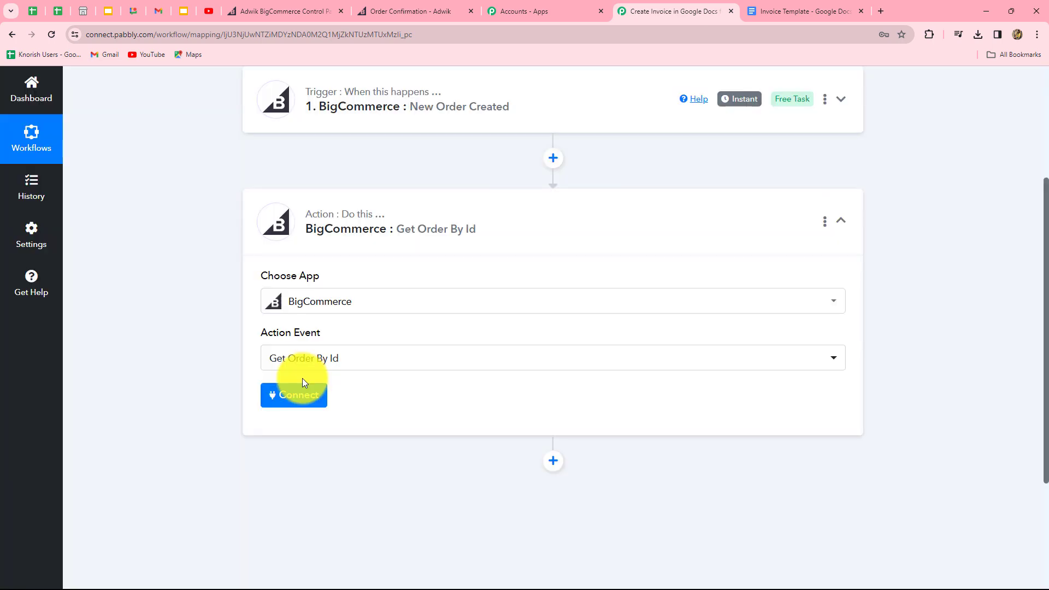
left_click(304, 396)
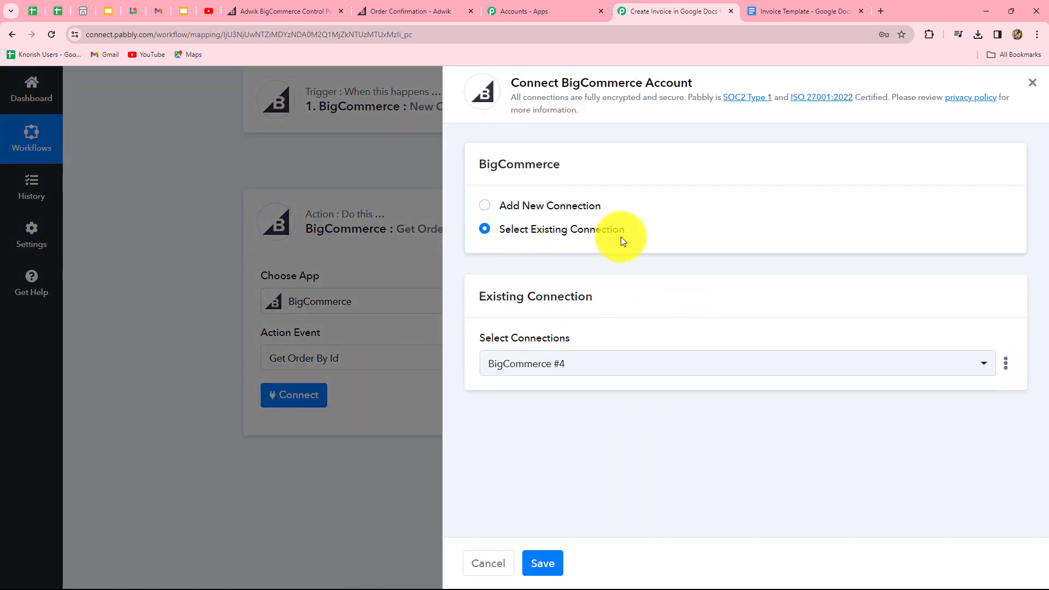
left_click(547, 562)
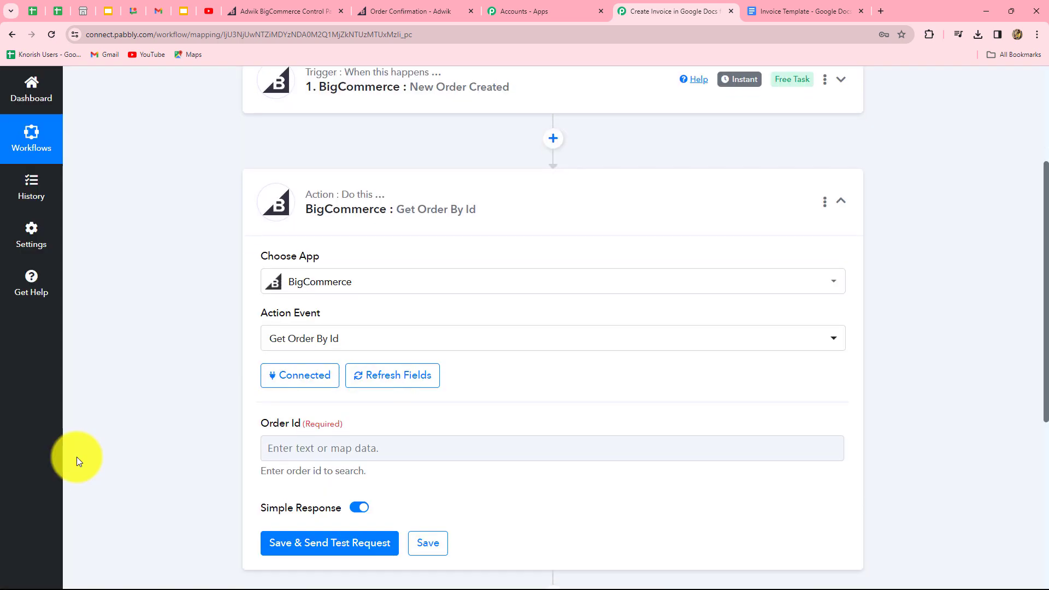
Step: Fill the Order Id field with Data Id (102) from 1. BigCommerce: New Order Created
scroll(76, 457, "down", 2)
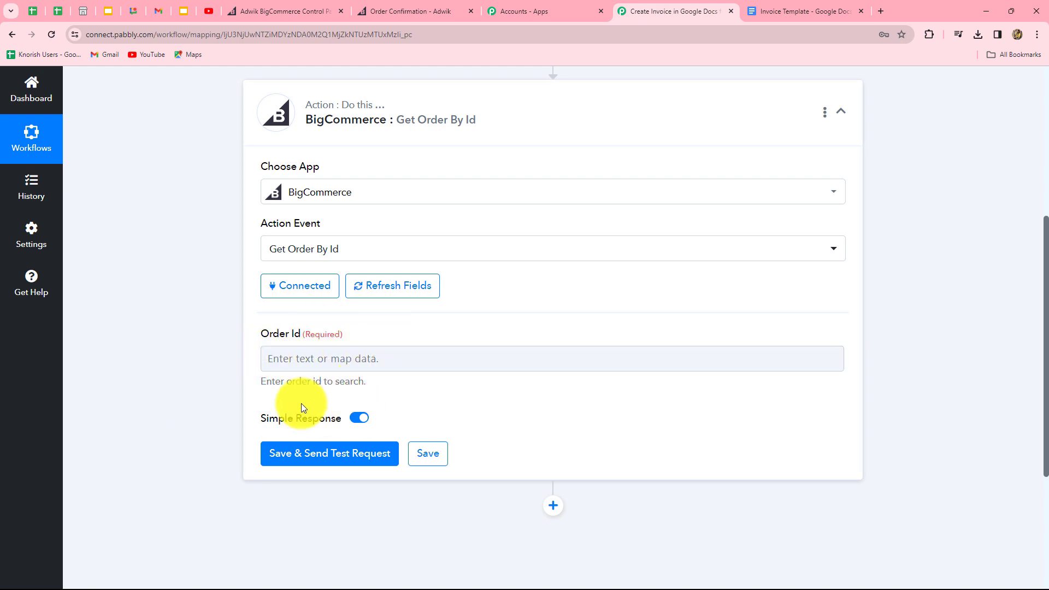
left_click(317, 358)
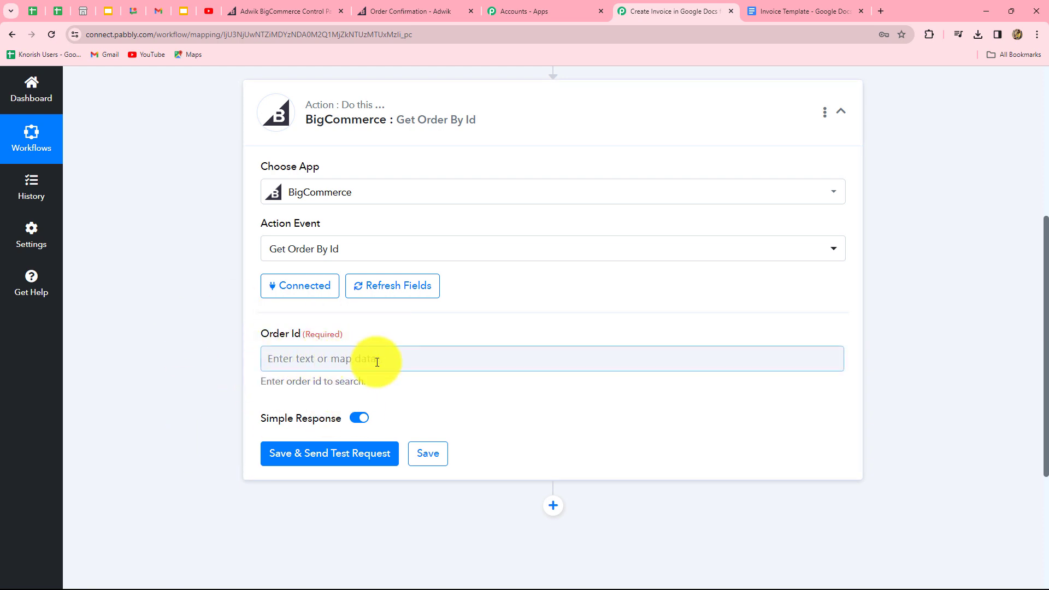
scroll(382, 350, "down", 2)
left_click(395, 255)
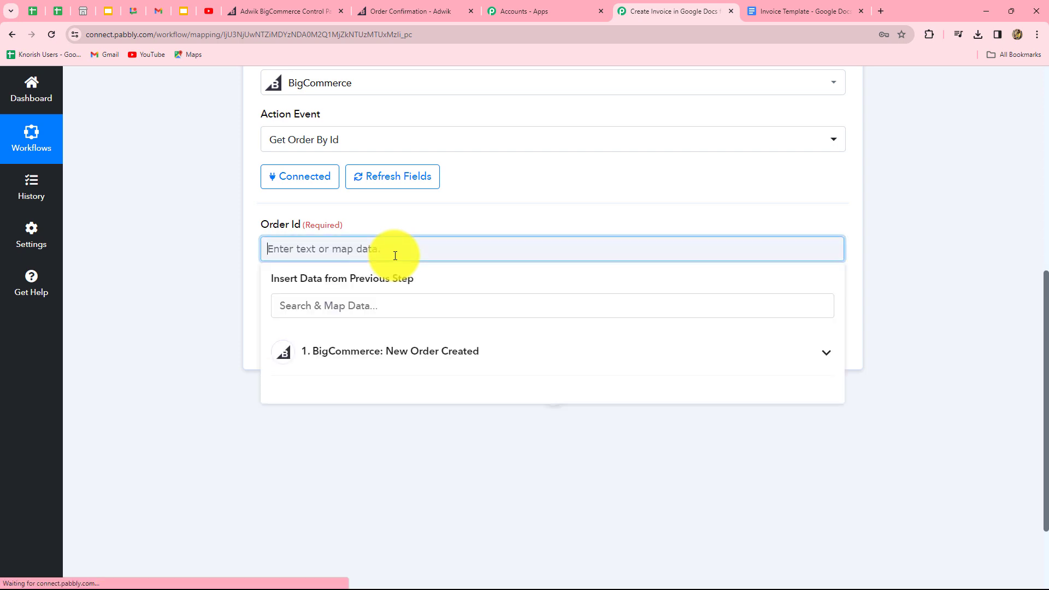
left_click(383, 352)
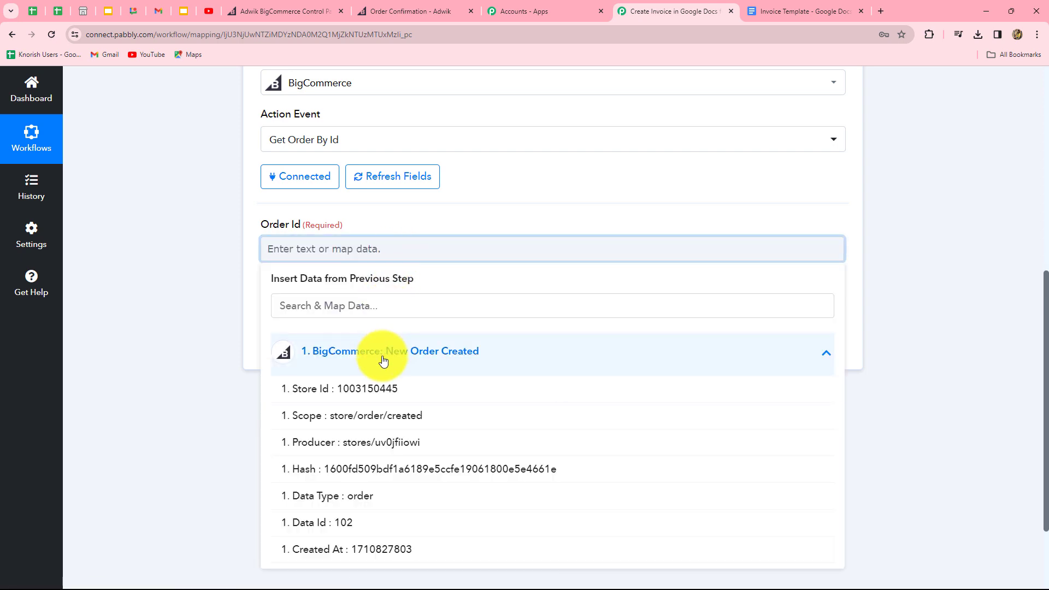
left_click(346, 524)
left_click(944, 339)
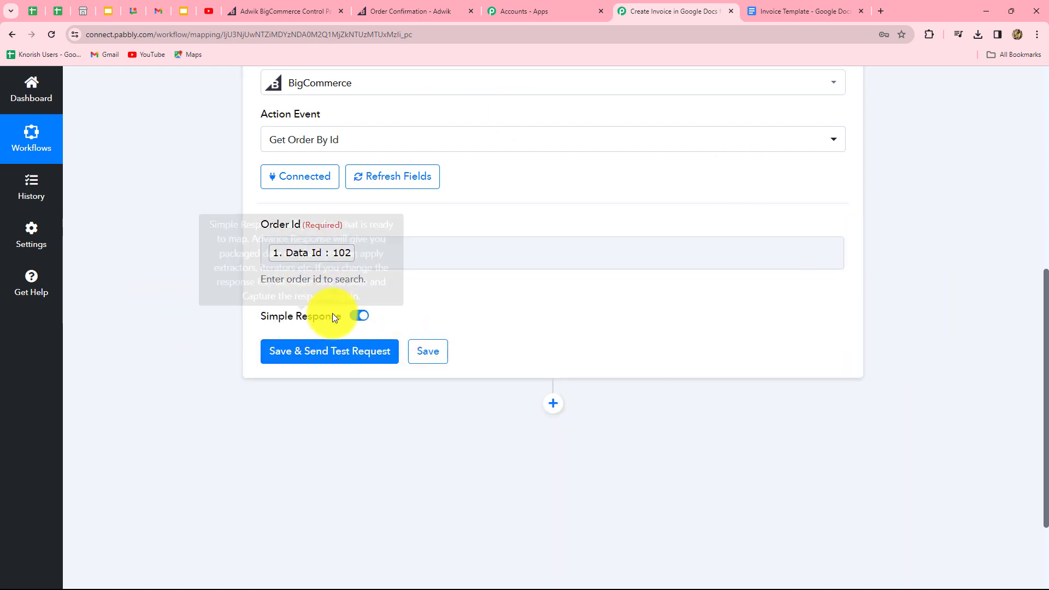
scroll(333, 314, "down", 2)
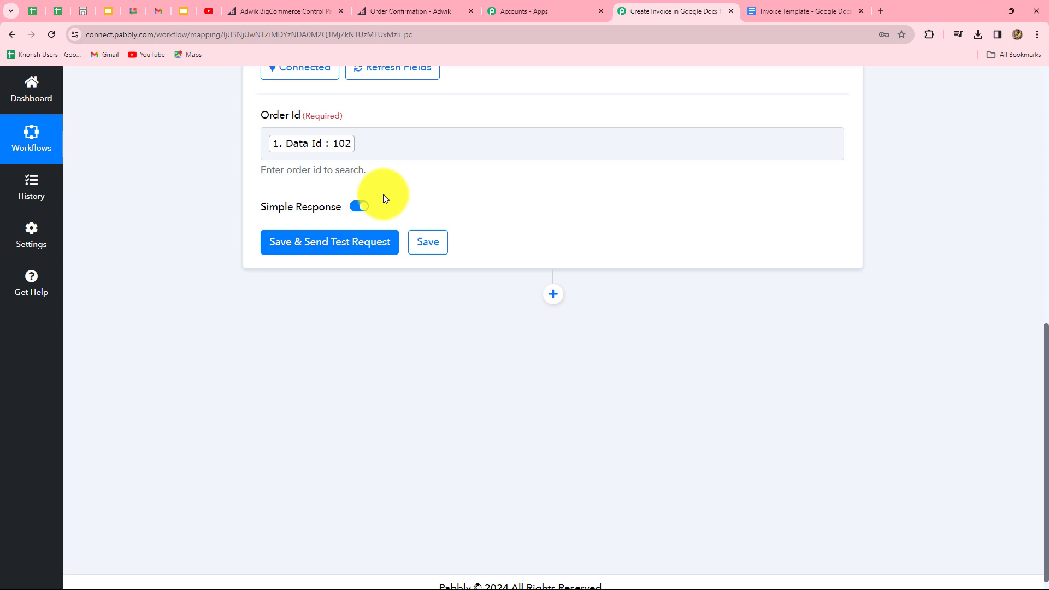
left_click(333, 249)
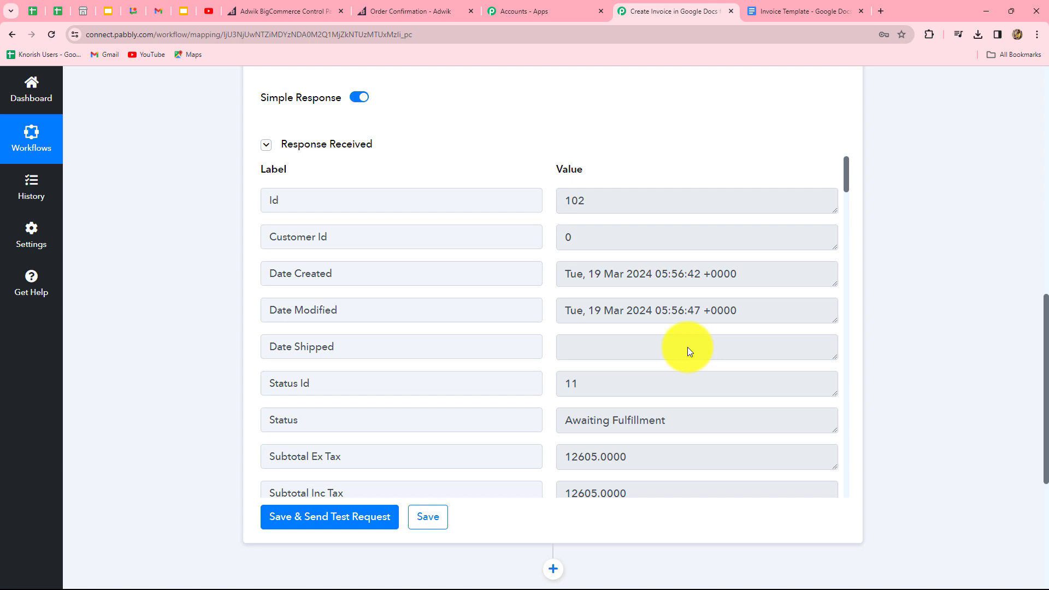
scroll(687, 346, "down", 10)
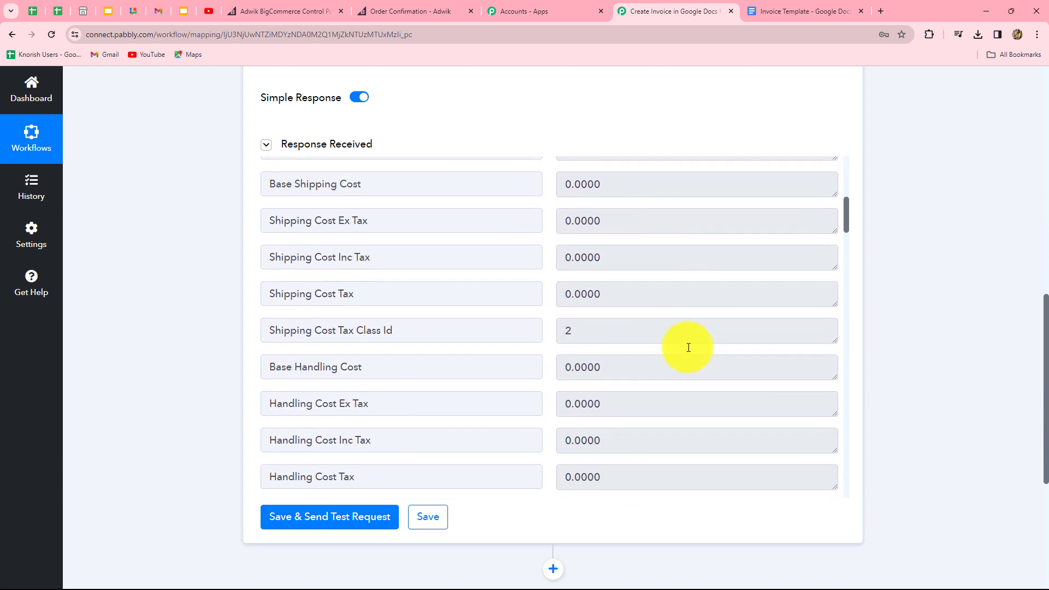
scroll(688, 348, "down", 9)
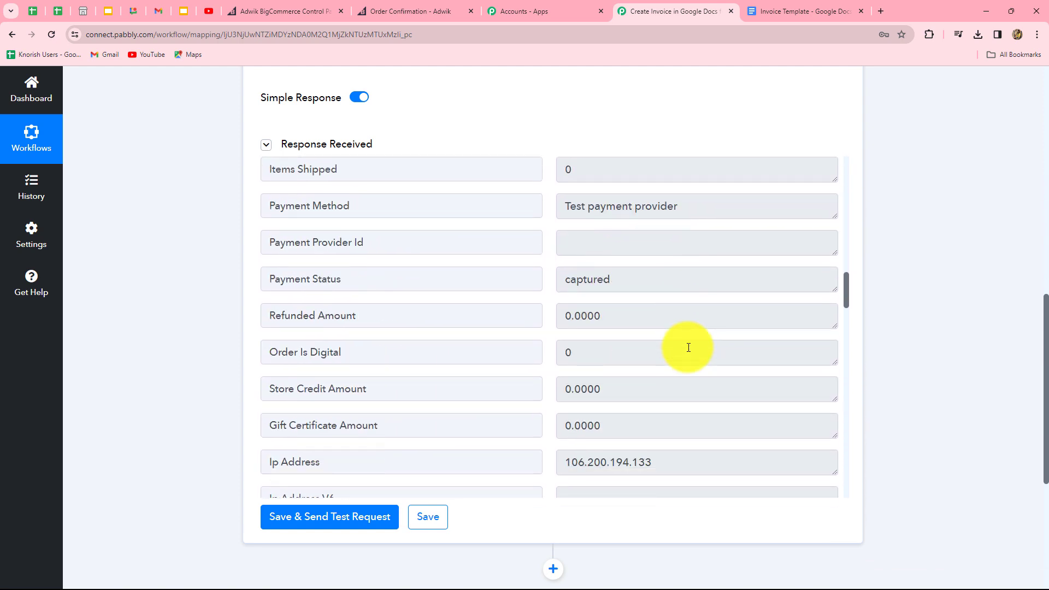
scroll(688, 348, "down", 6)
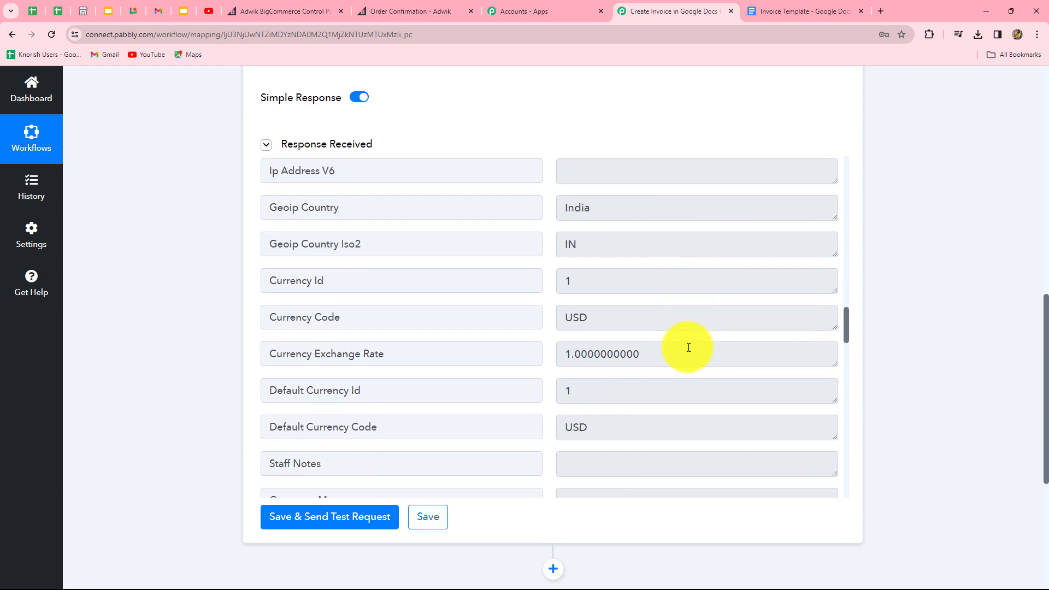
scroll(650, 382, "down", 12)
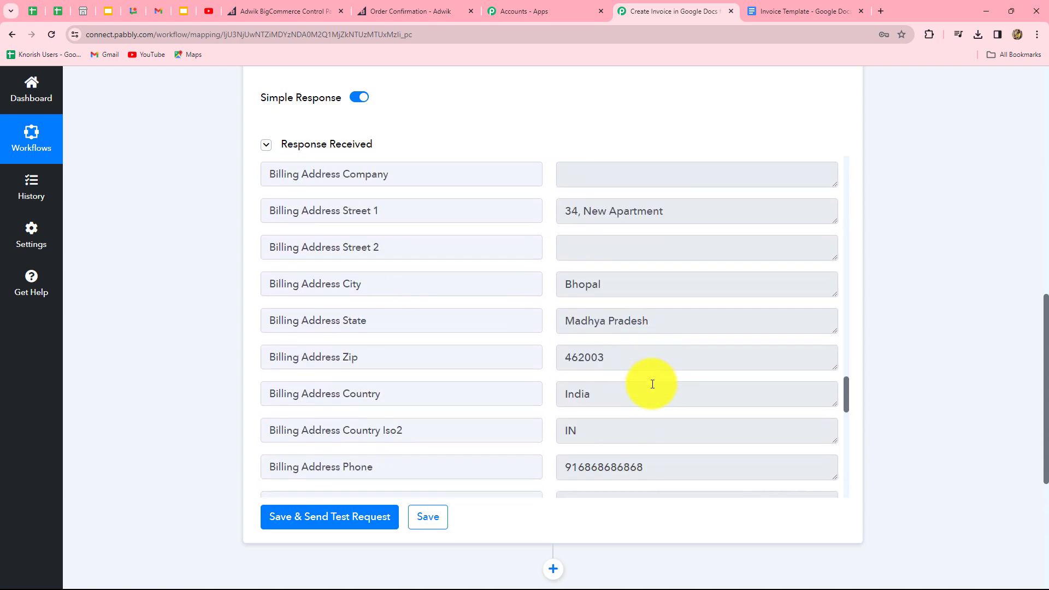
scroll(780, 363, "down", 4)
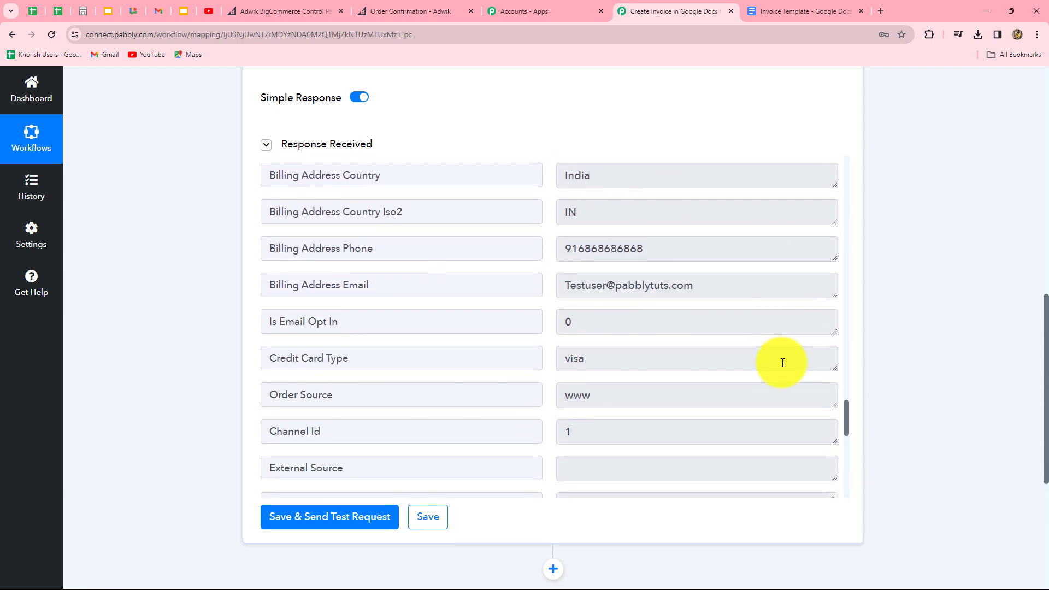
scroll(738, 306, "down", 1)
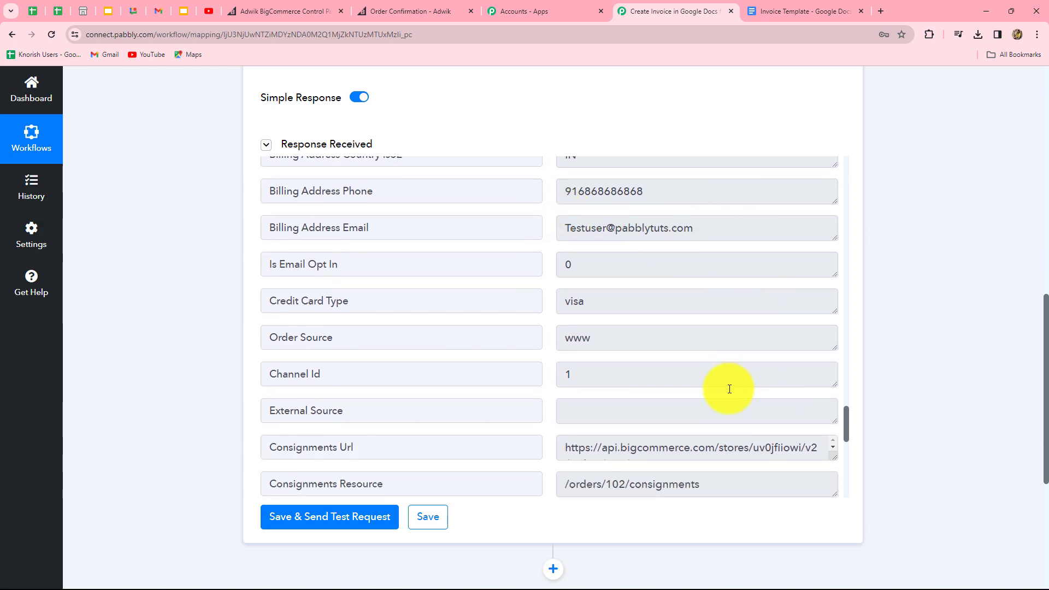
scroll(710, 366, "down", 3)
scroll(697, 343, "up", 8)
scroll(699, 345, "up", 15)
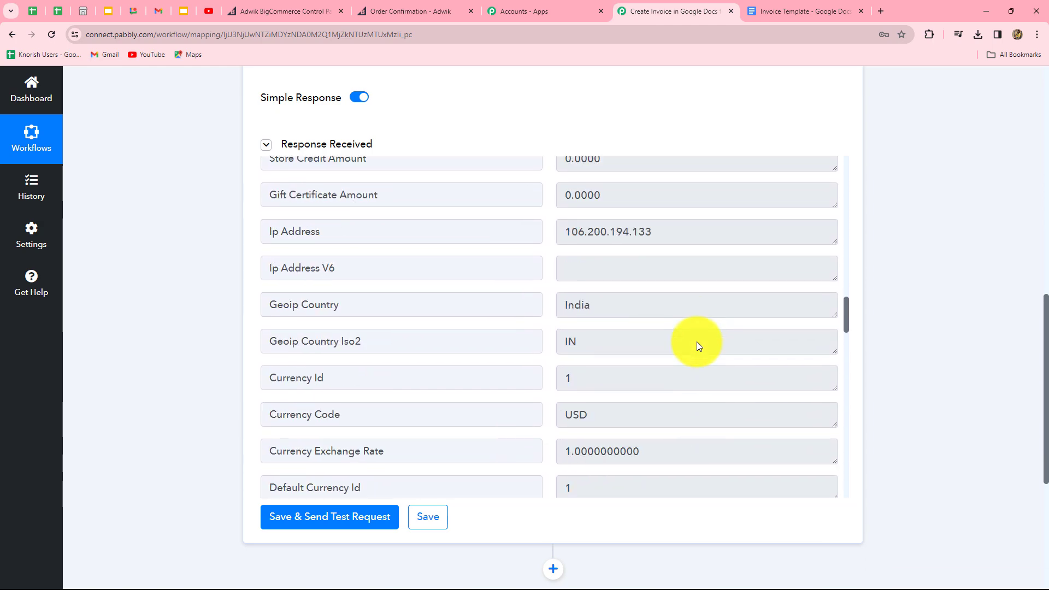
scroll(724, 393, "up", 4)
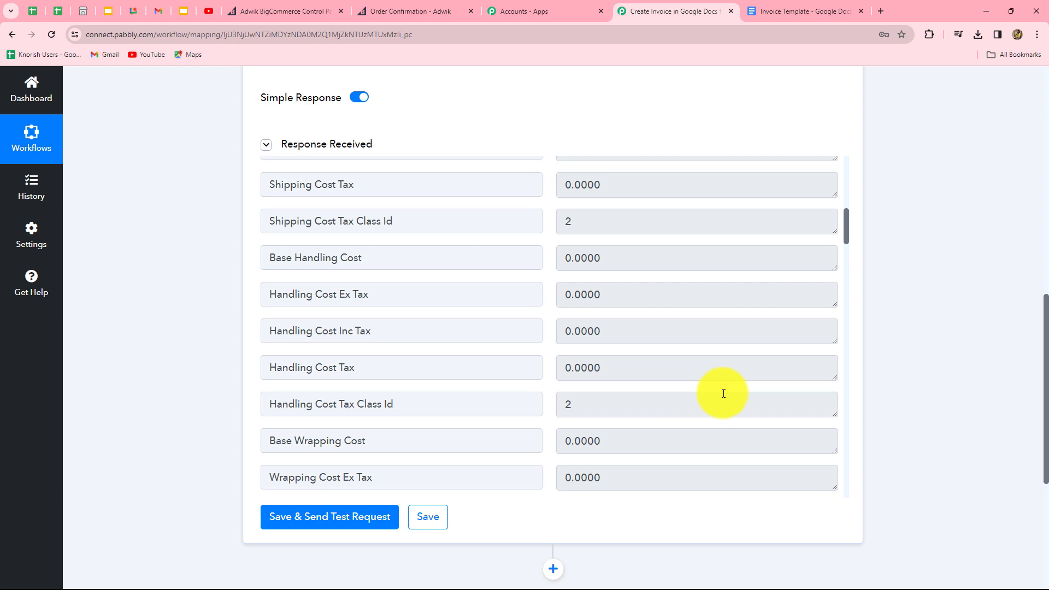
scroll(724, 393, "down", 15)
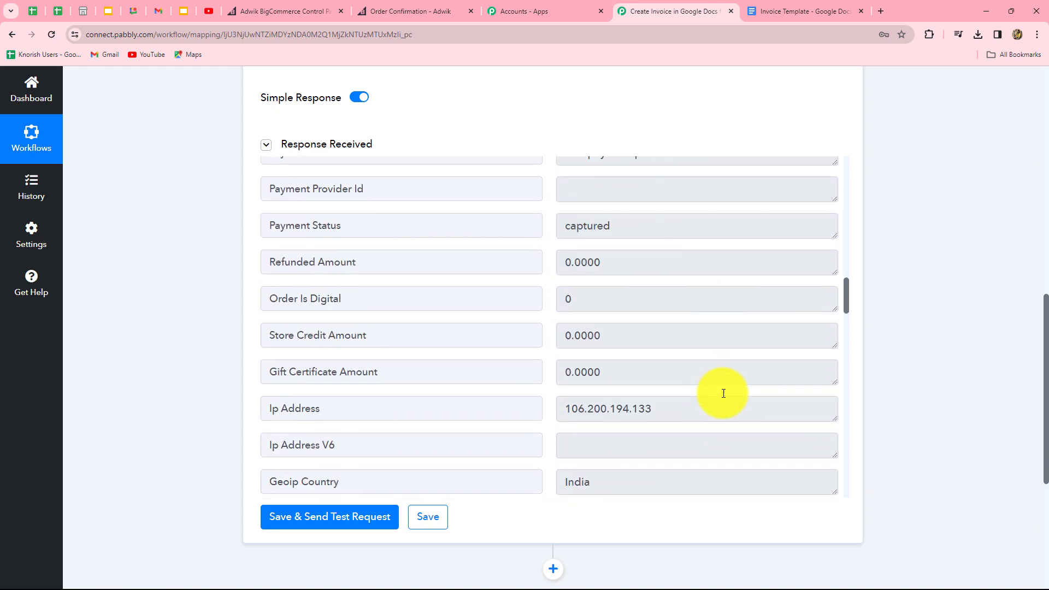
scroll(723, 394, "down", 15)
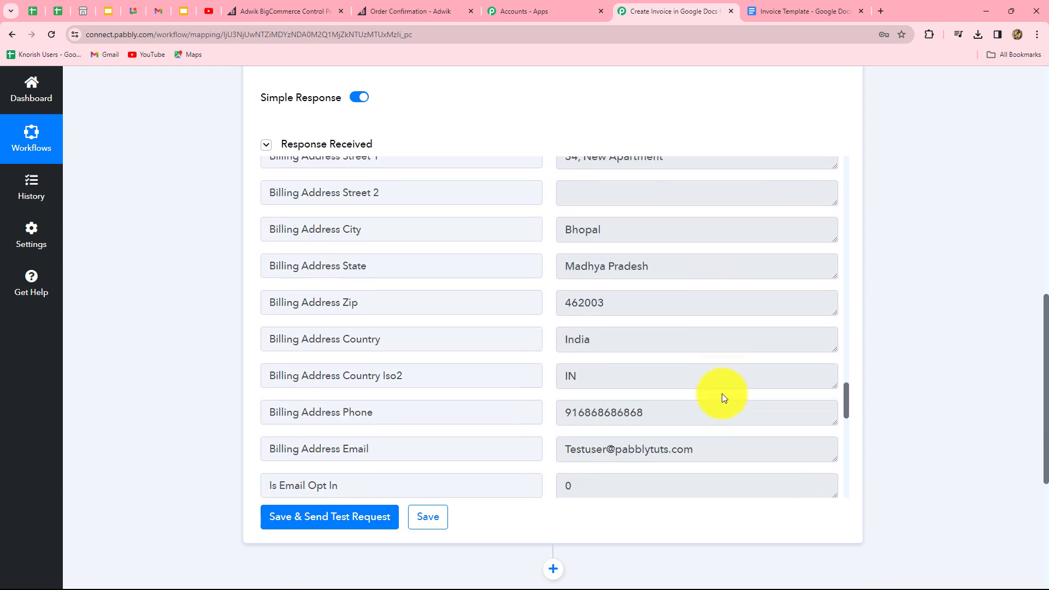
scroll(722, 396, "down", 4)
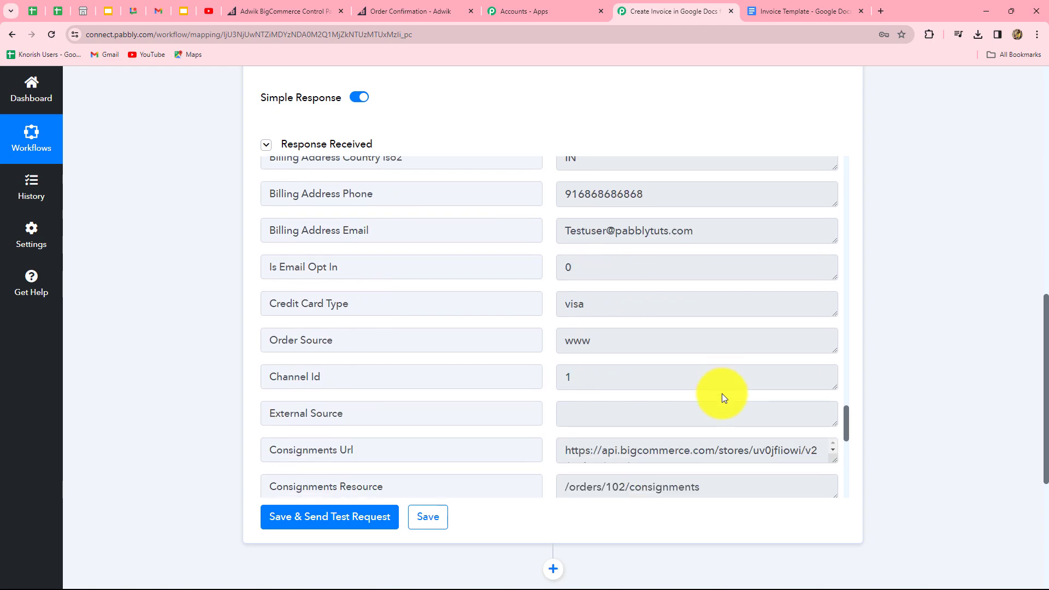
scroll(722, 397, "down", 8)
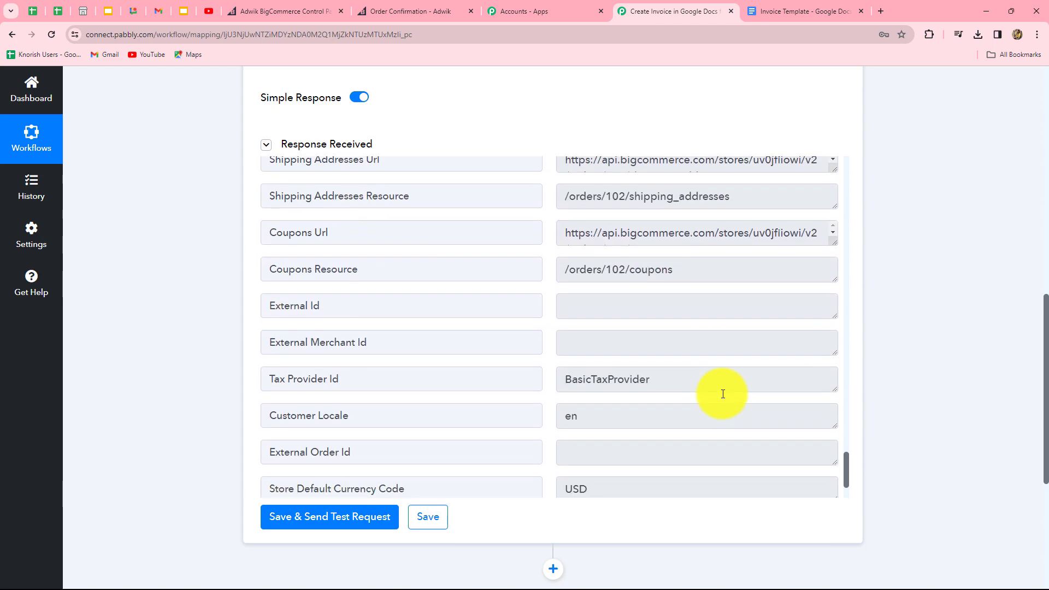
scroll(722, 393, "down", 2)
scroll(723, 394, "up", 9)
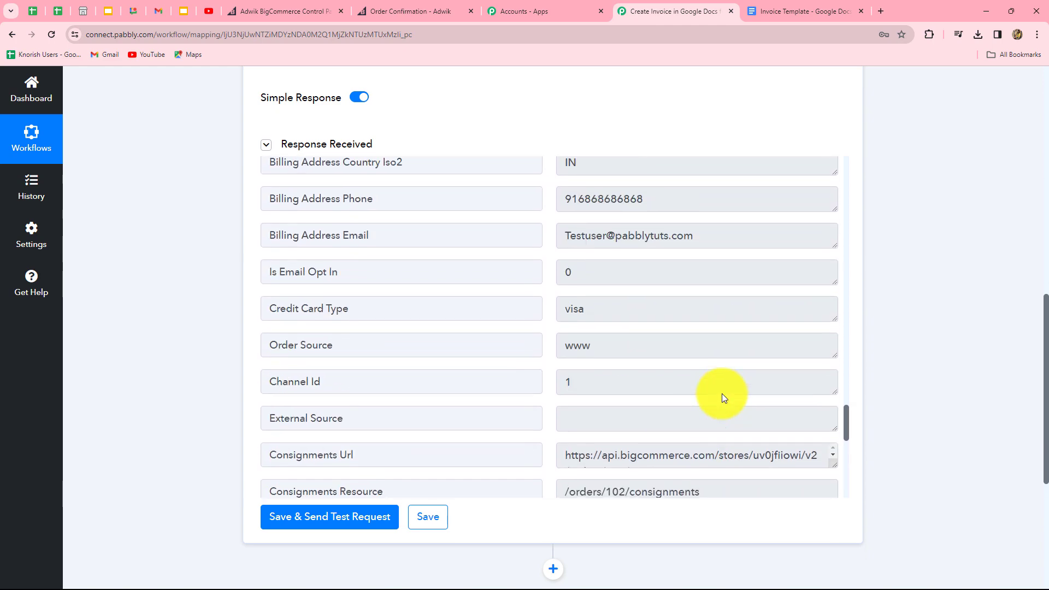
scroll(722, 394, "up", 20)
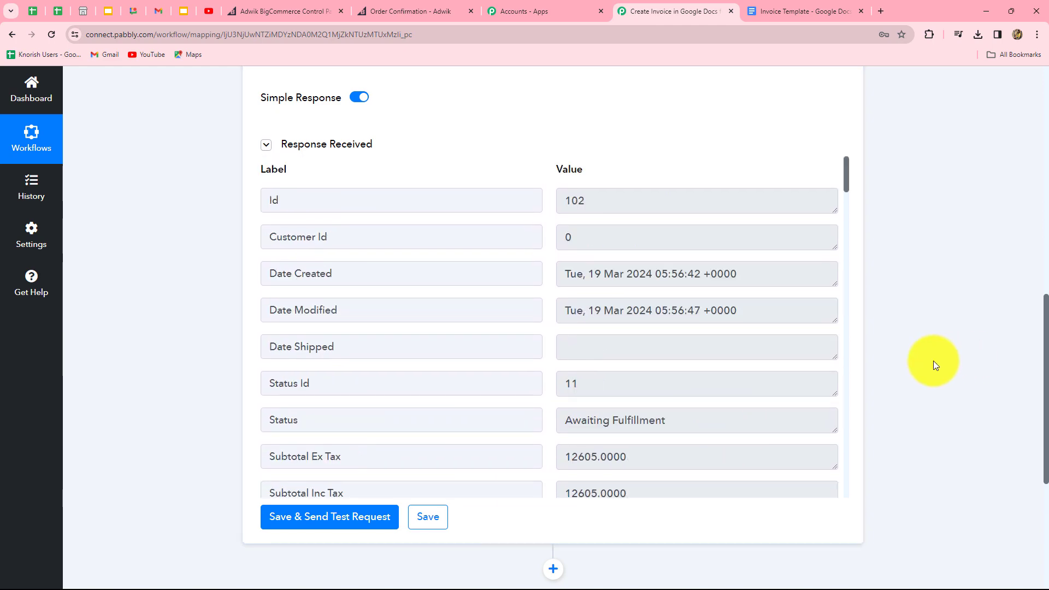
scroll(966, 375, "down", 5)
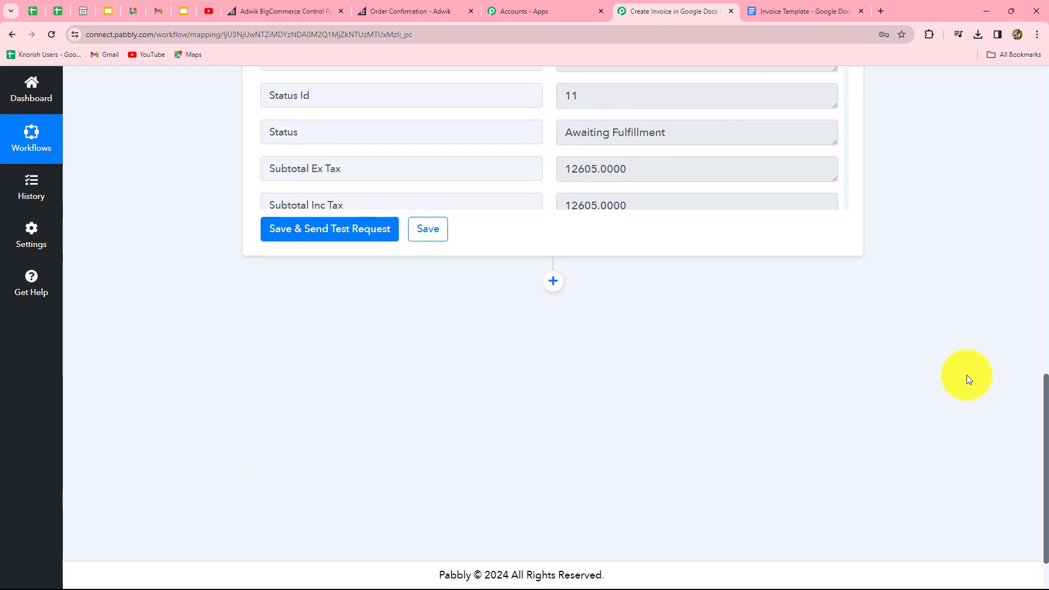
scroll(661, 372, "up", 4)
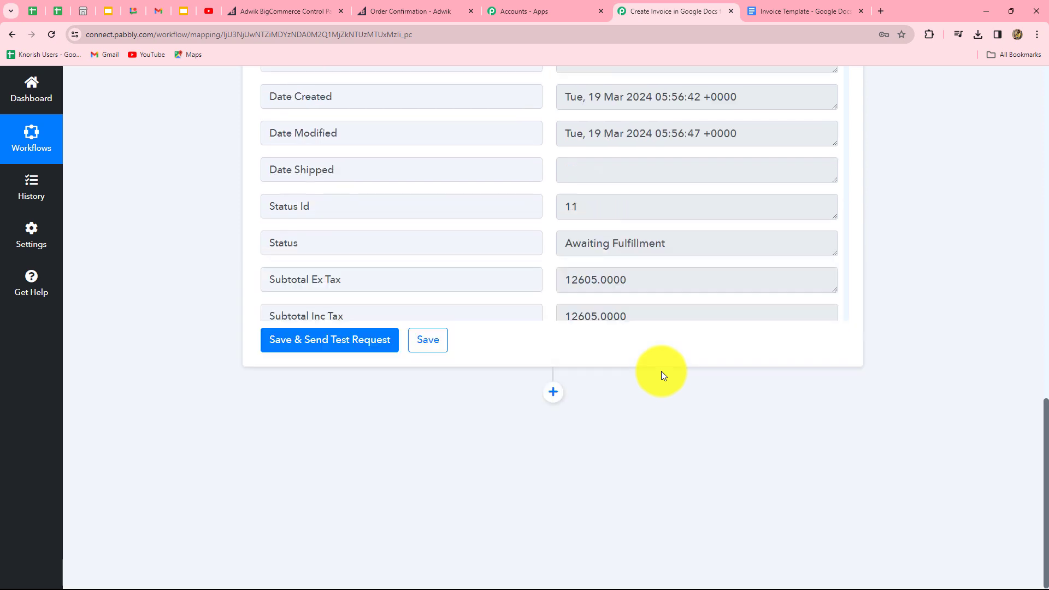
scroll(661, 371, "down", 4)
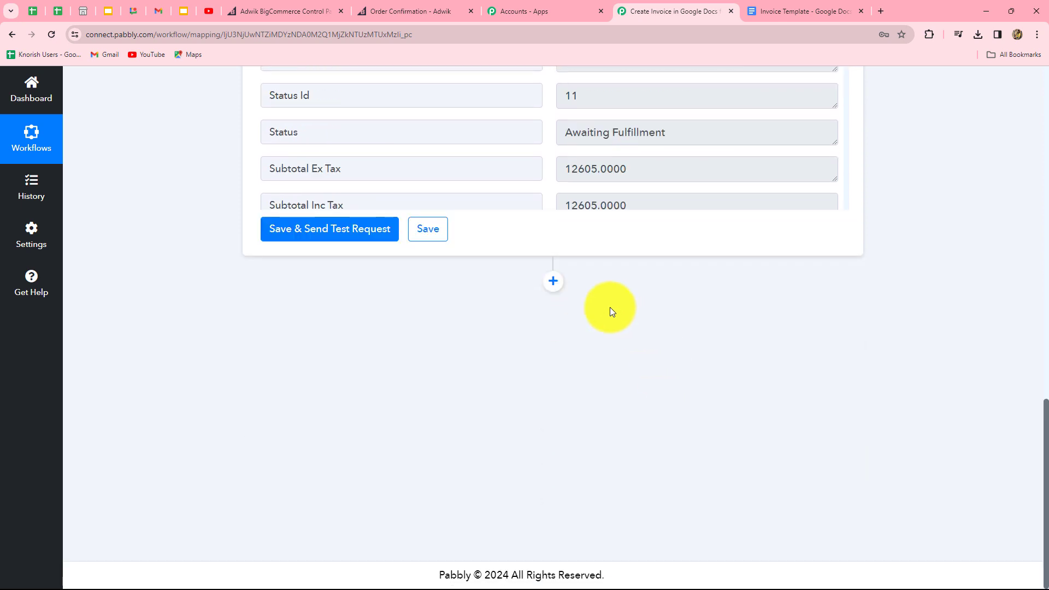
left_click(553, 281)
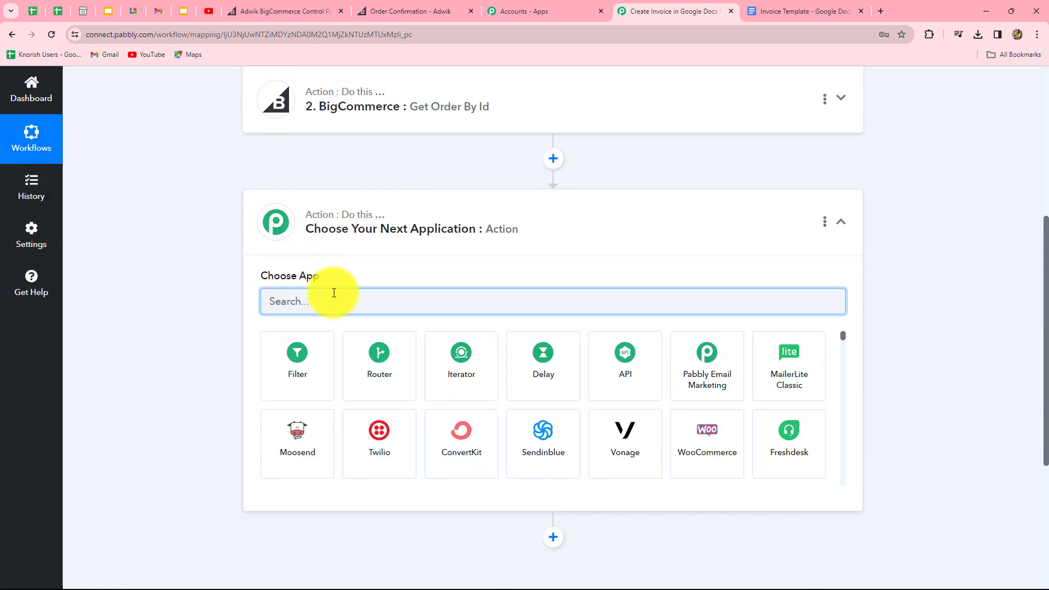
Step: Set the new step to BigCommerce Get Product by Order Id using the existing BigCommerce #4 connection
type("B")
key("Caps_Lock")
type("g")
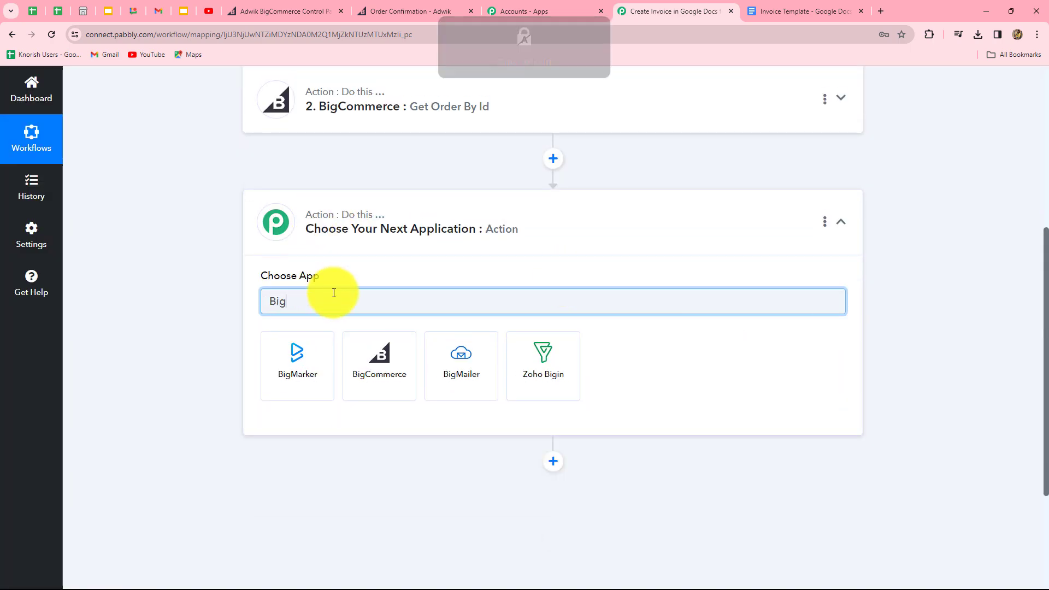
left_click(347, 348)
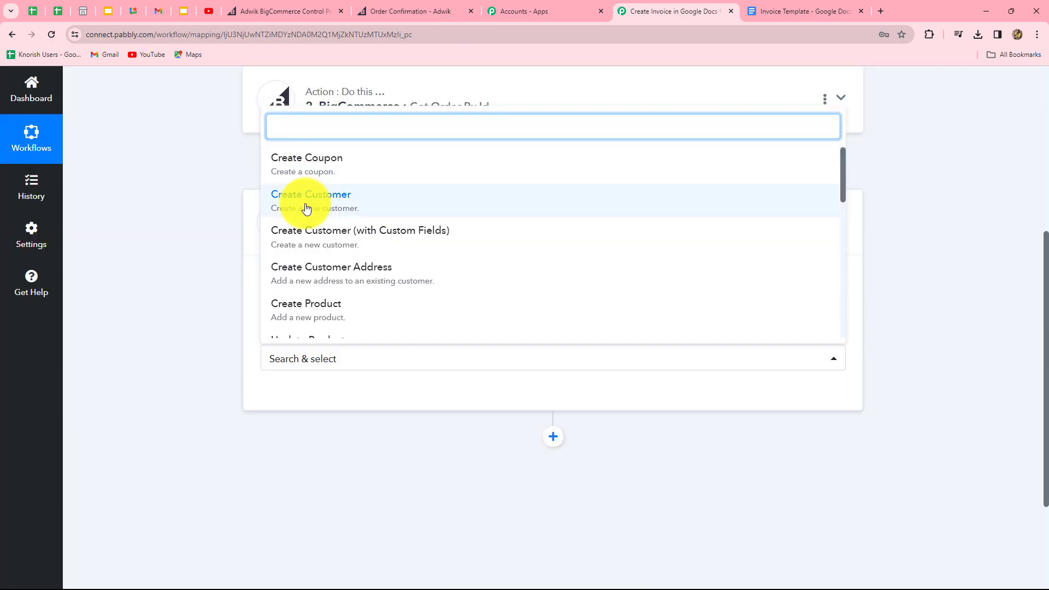
type("pro")
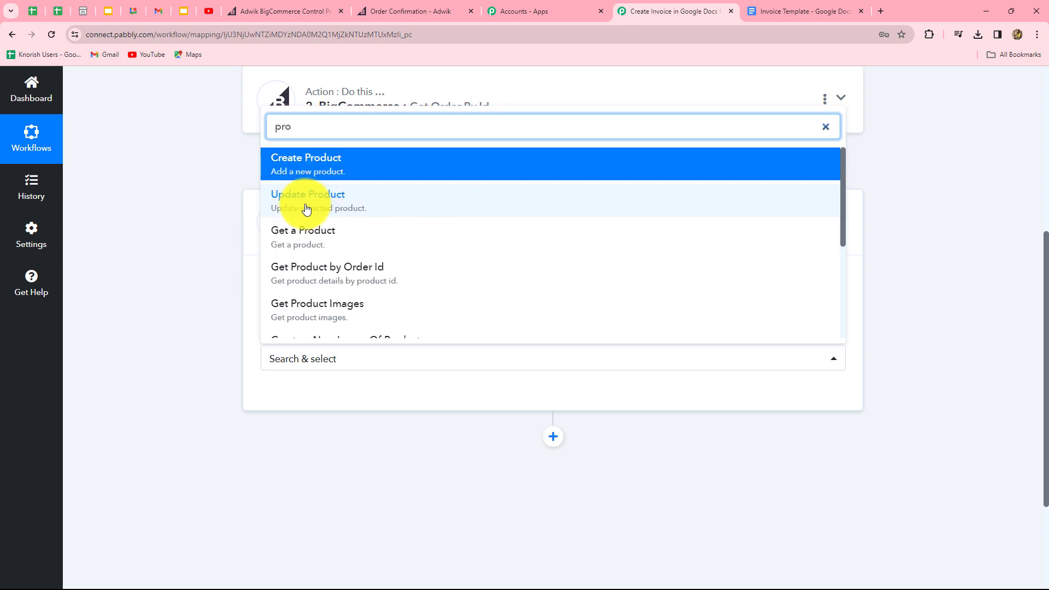
left_click(321, 281)
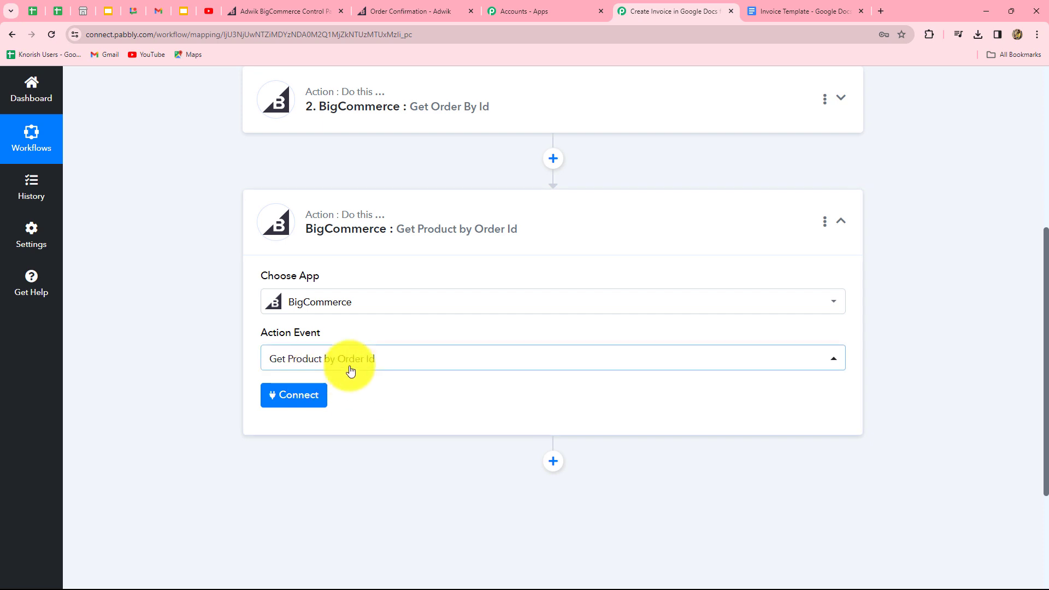
left_click(295, 399)
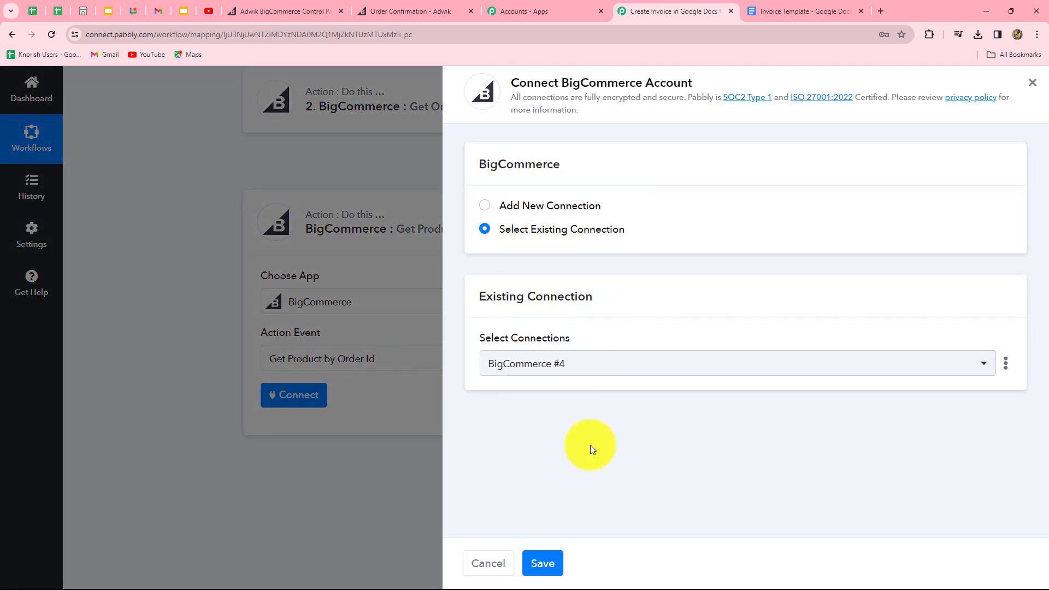
left_click(556, 564)
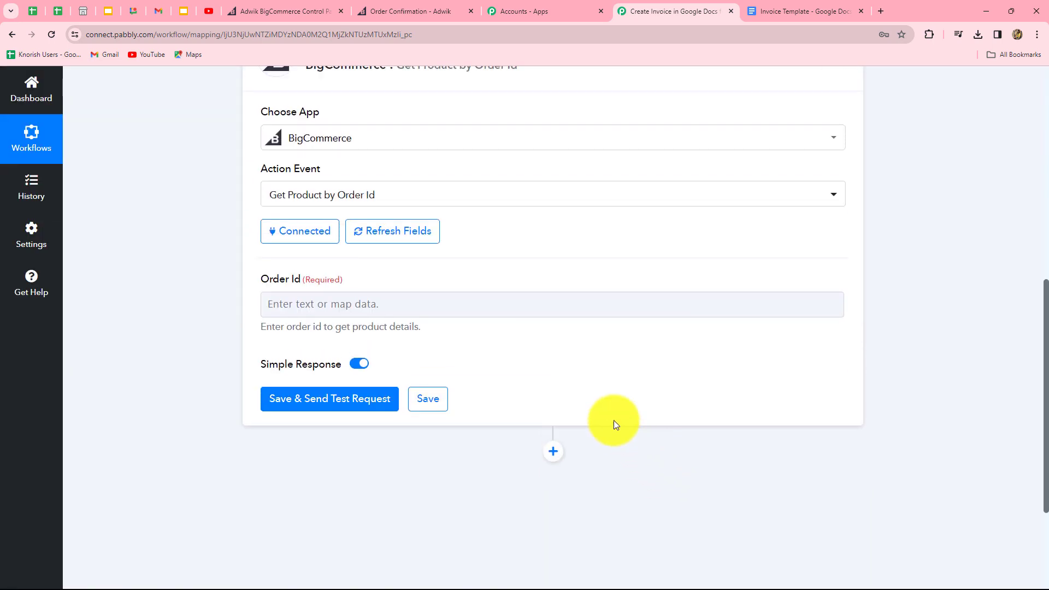
Step: Map the trigger's Data Id (102) into Order Id and save with a test request
scroll(464, 289, "down", 2)
left_click(446, 195)
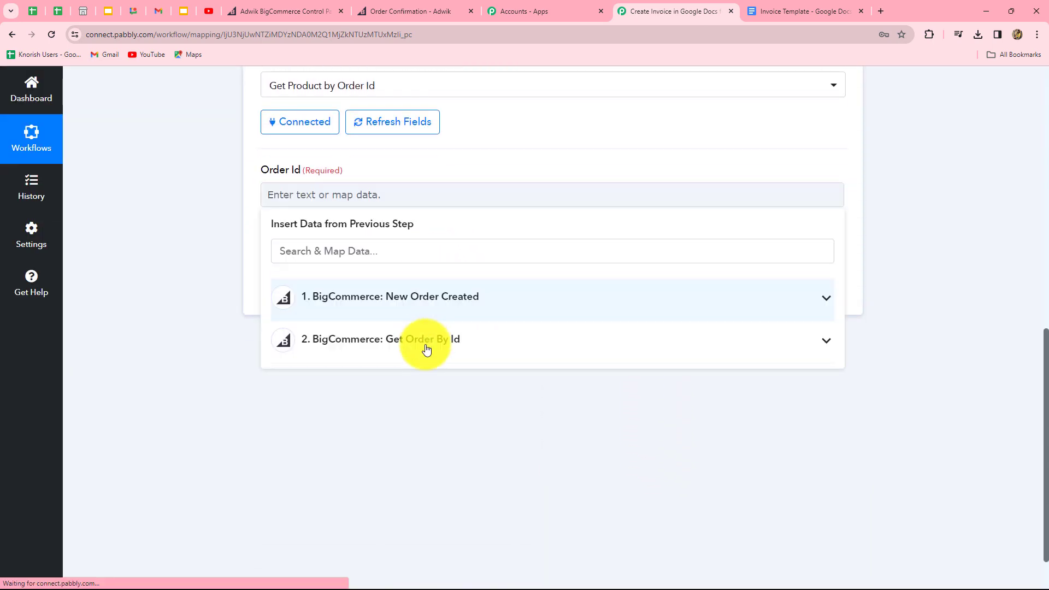
left_click(417, 298)
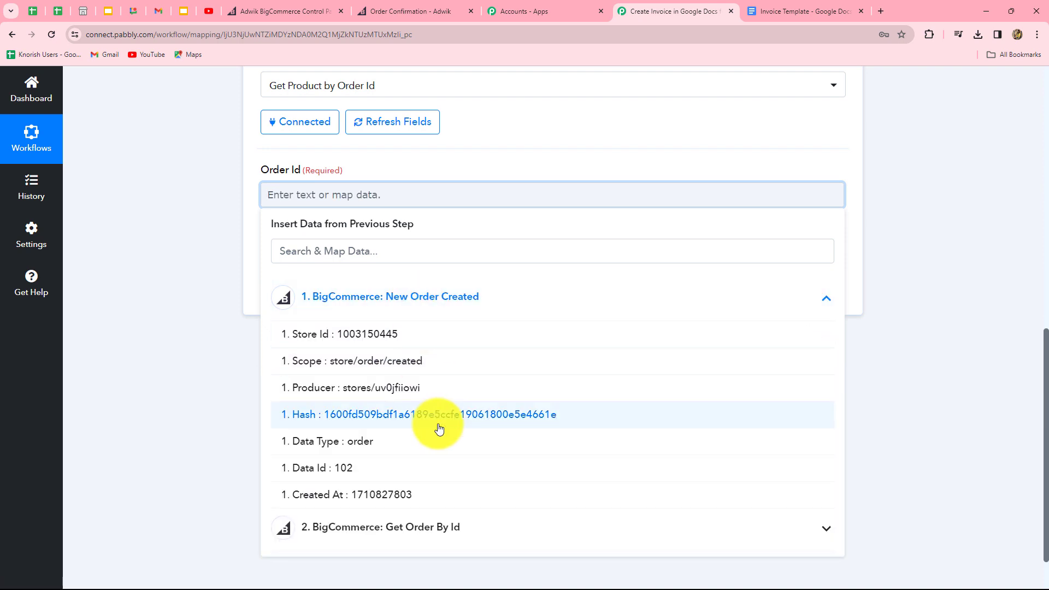
left_click(372, 476)
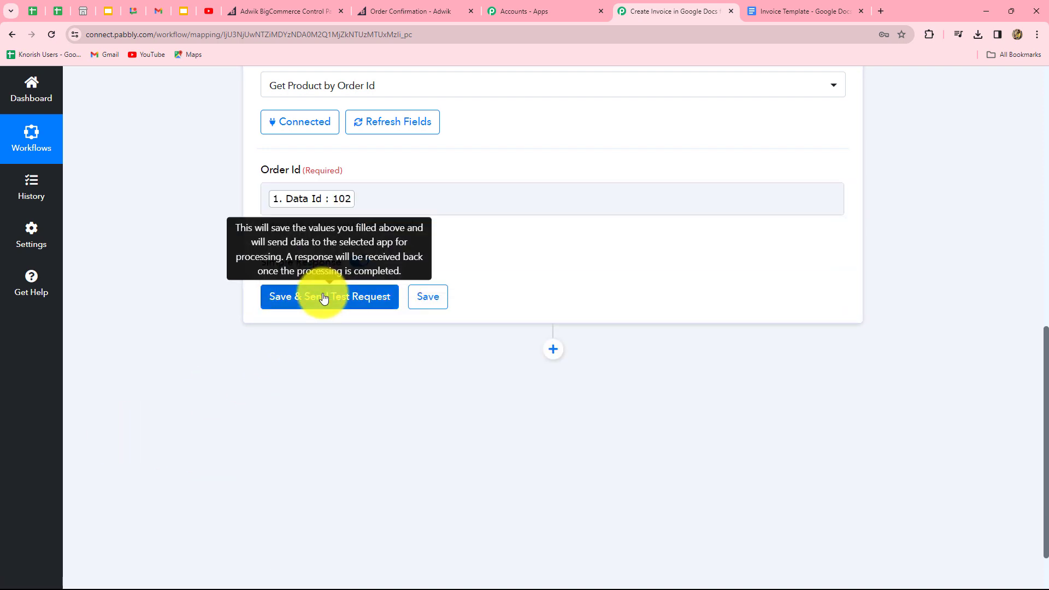
left_click(322, 297)
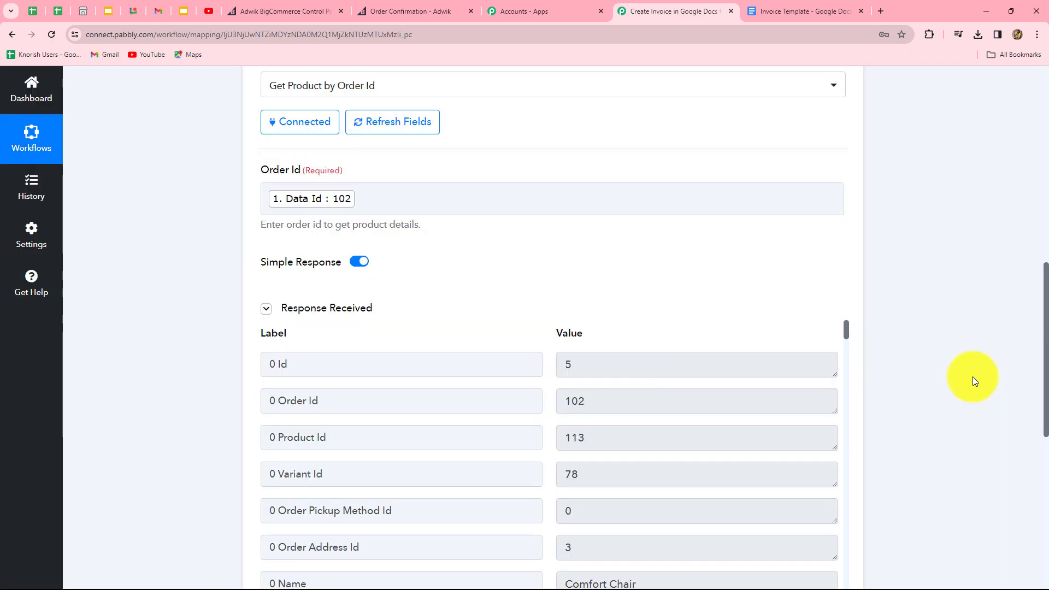
scroll(973, 376, "down", 4)
scroll(691, 352, "down", 10)
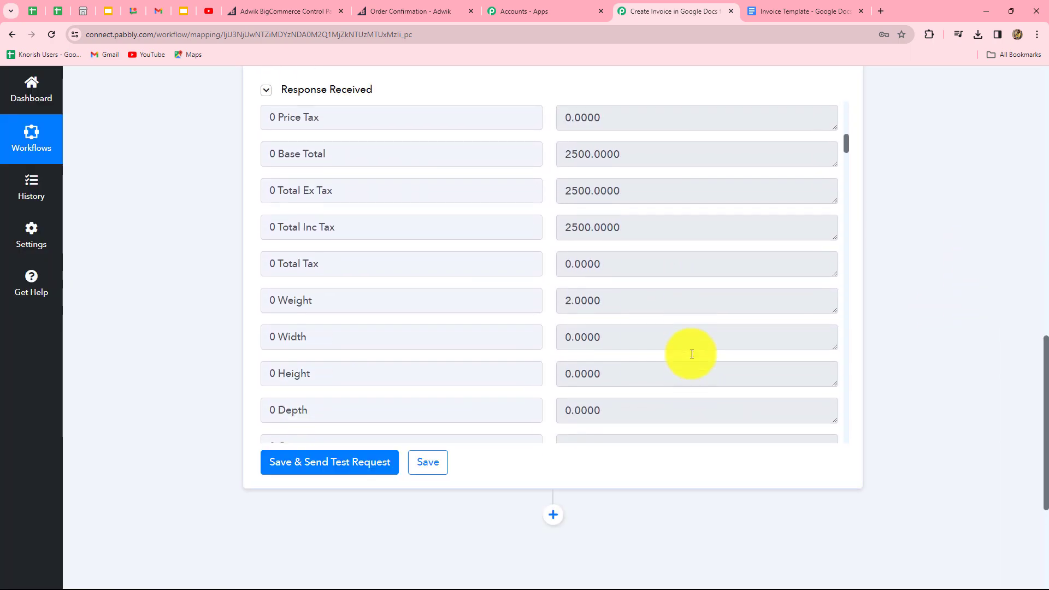
scroll(692, 354, "down", 20)
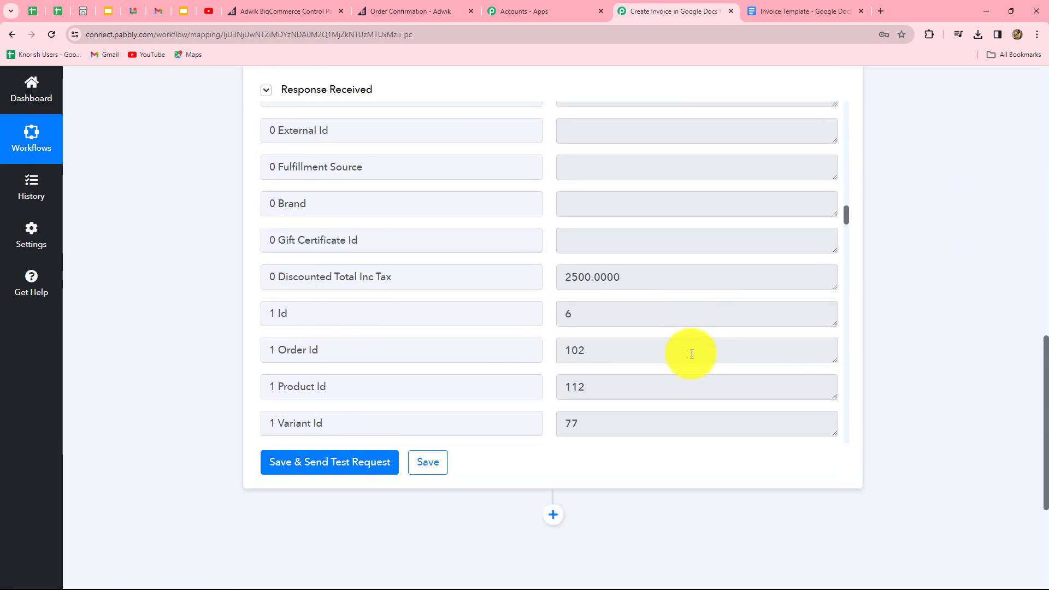
scroll(691, 352, "down", 8)
scroll(660, 341, "up", 20)
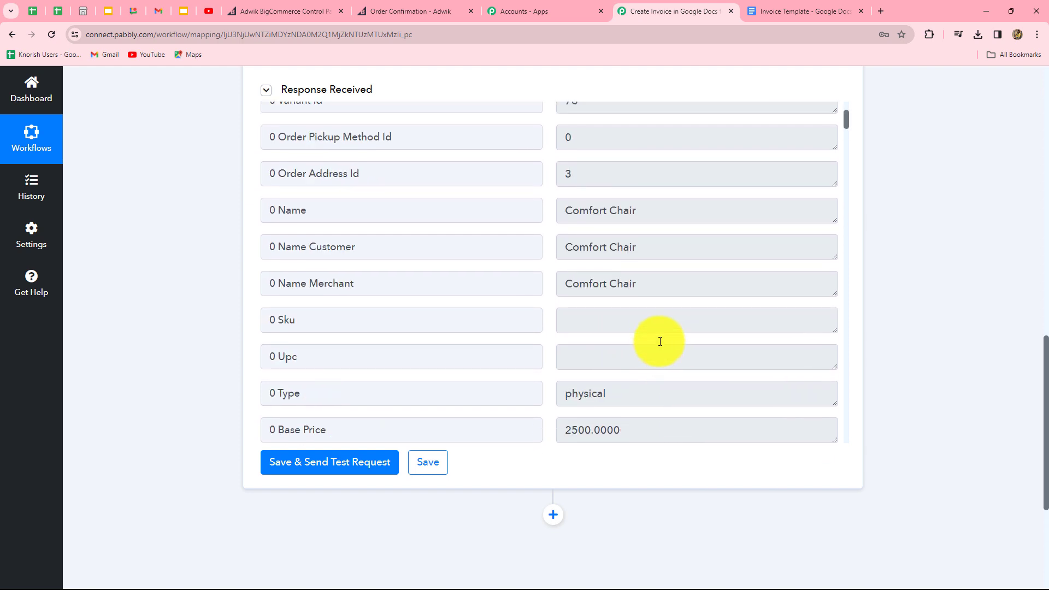
scroll(660, 341, "up", 5)
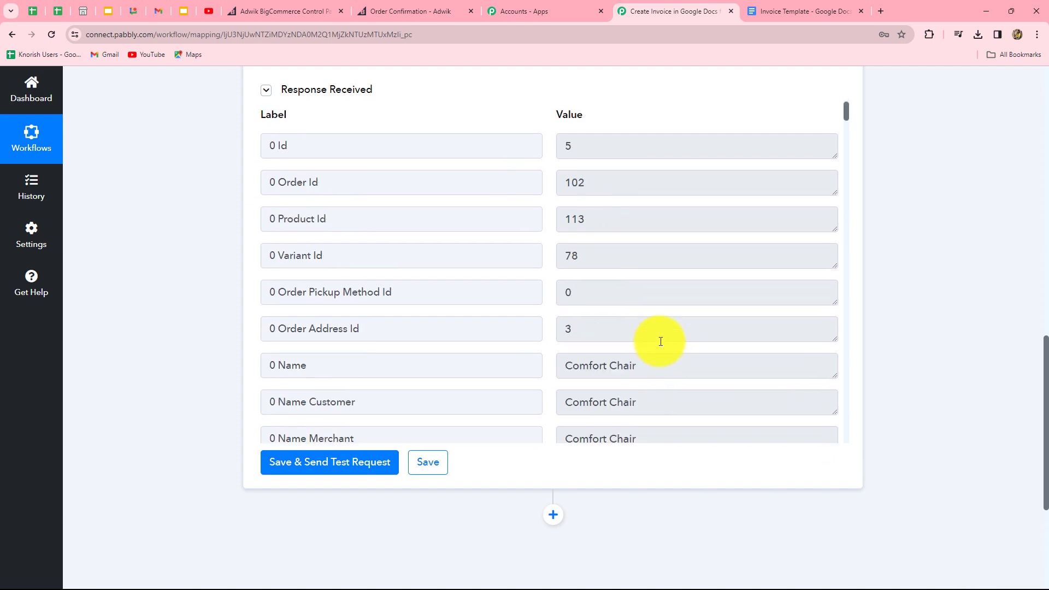
scroll(658, 341, "down", 2)
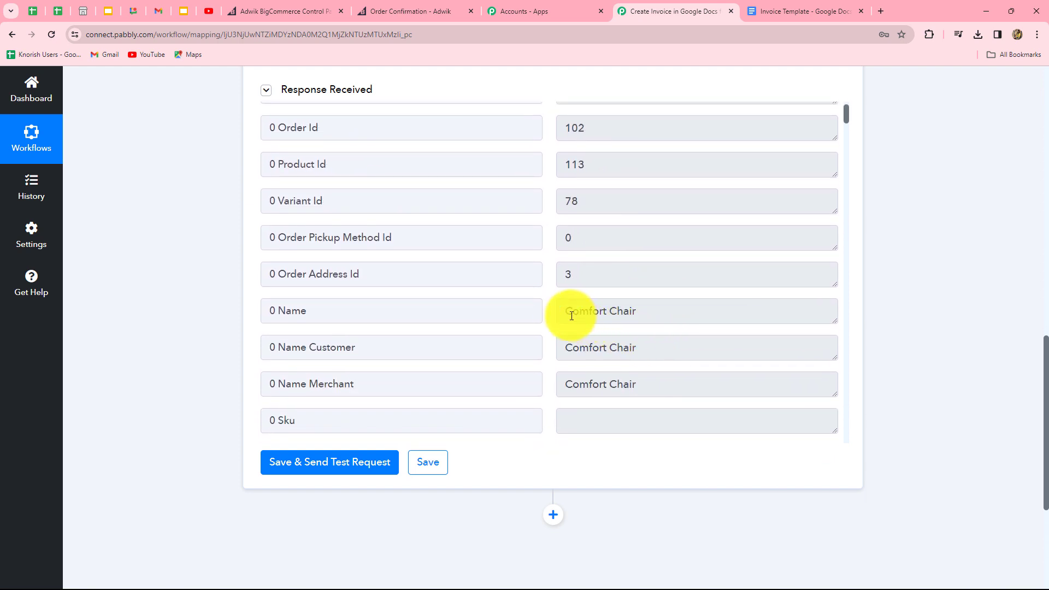
scroll(649, 361, "down", 4)
scroll(649, 362, "down", 3)
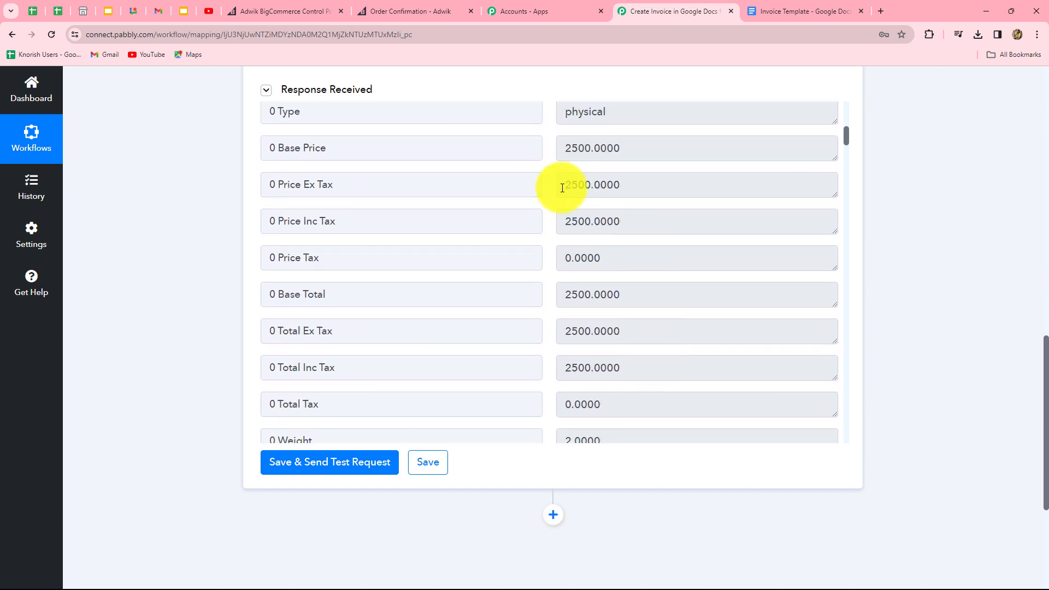
scroll(775, 374, "up", 1)
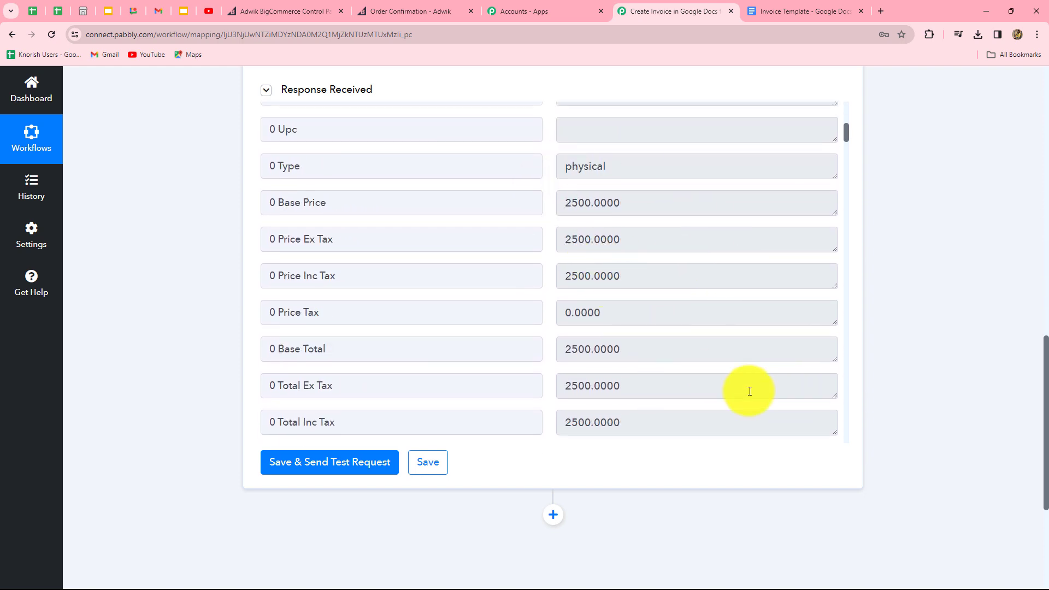
scroll(749, 391, "down", 5)
scroll(747, 391, "down", 10)
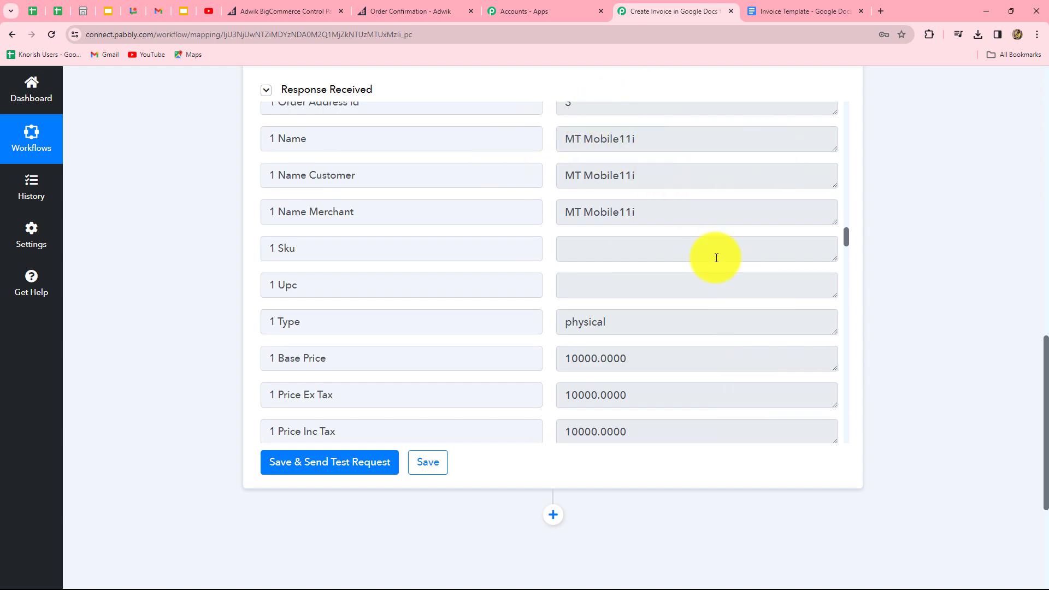
scroll(694, 322, "down", 8)
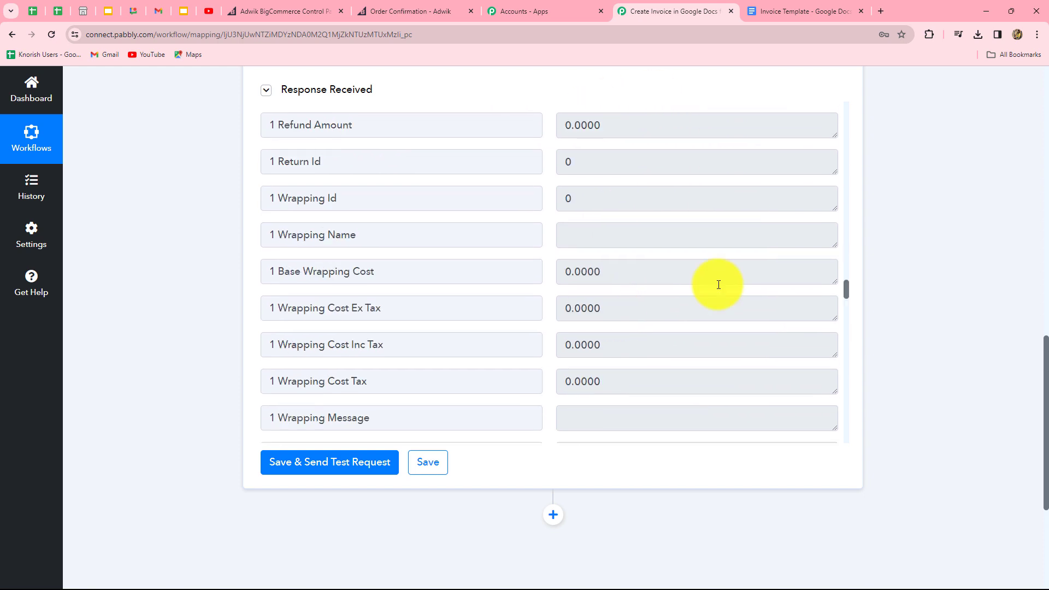
scroll(719, 284, "down", 20)
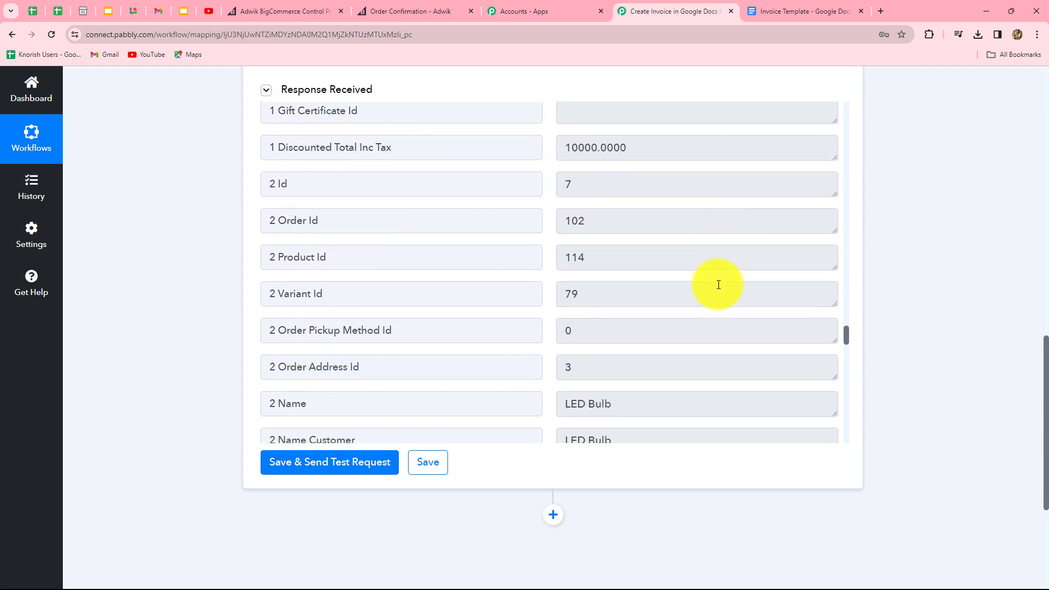
scroll(661, 353, "down", 10)
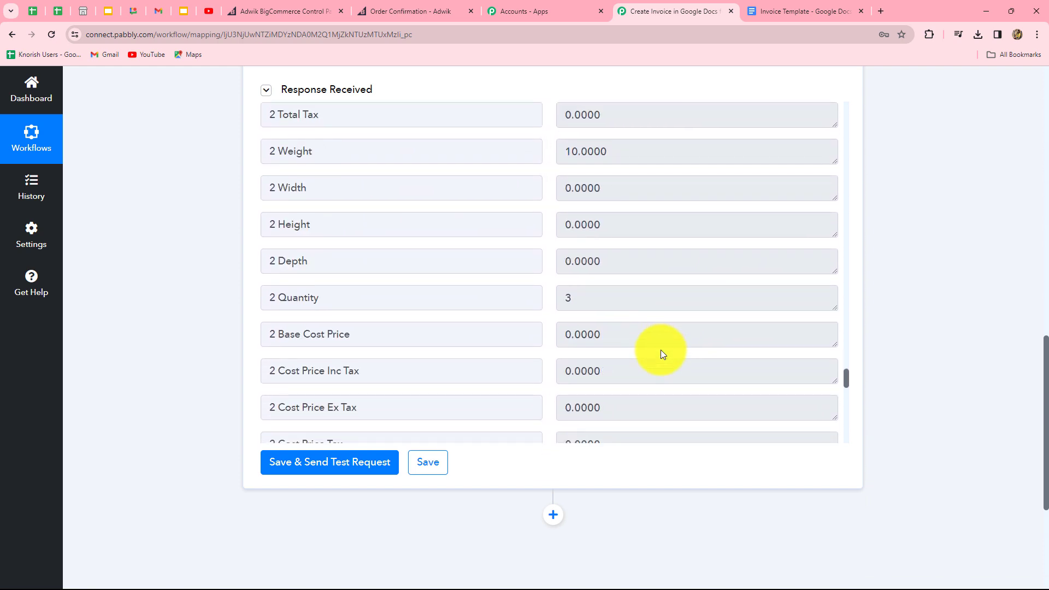
scroll(660, 352, "up", 20)
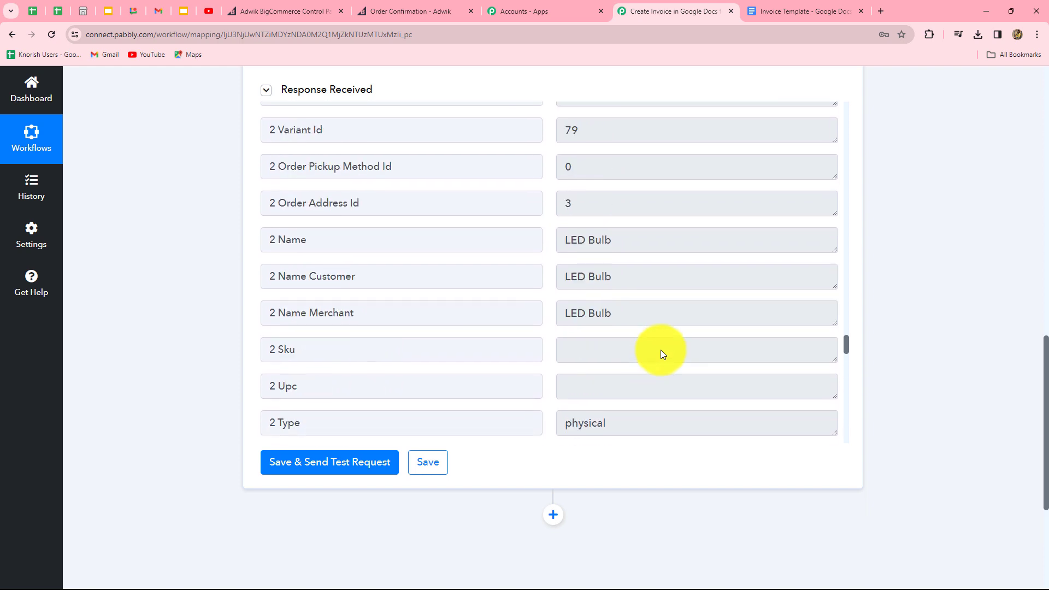
scroll(720, 360, "up", 20)
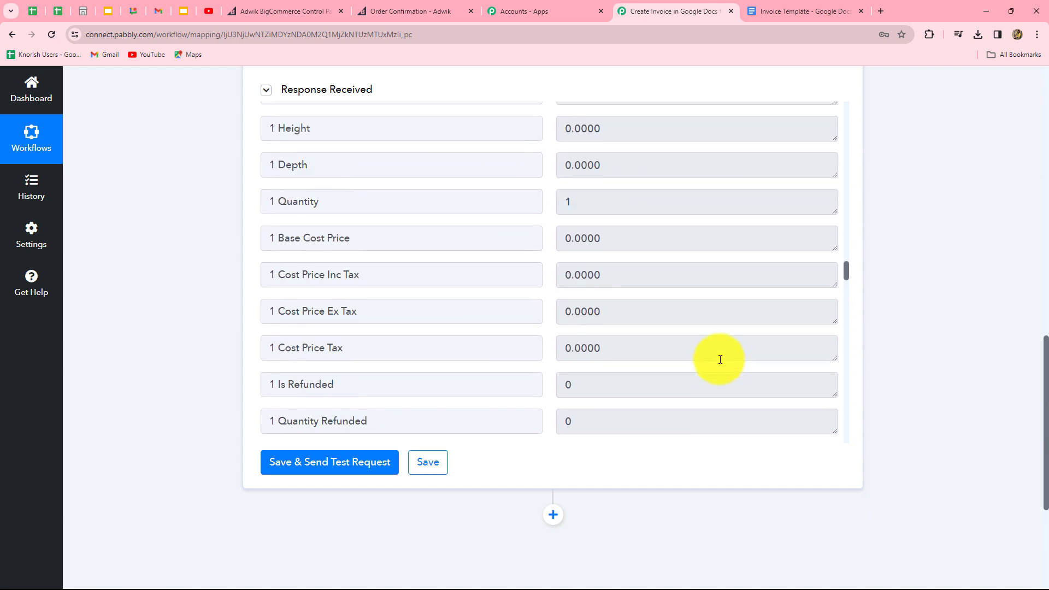
scroll(720, 356, "up", 18)
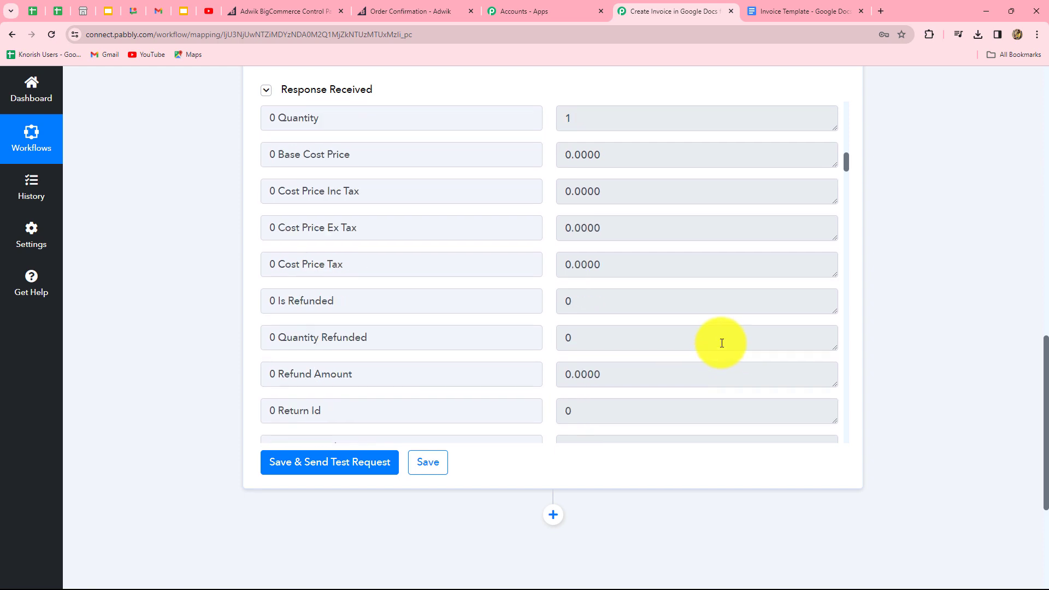
scroll(721, 343, "up", 5)
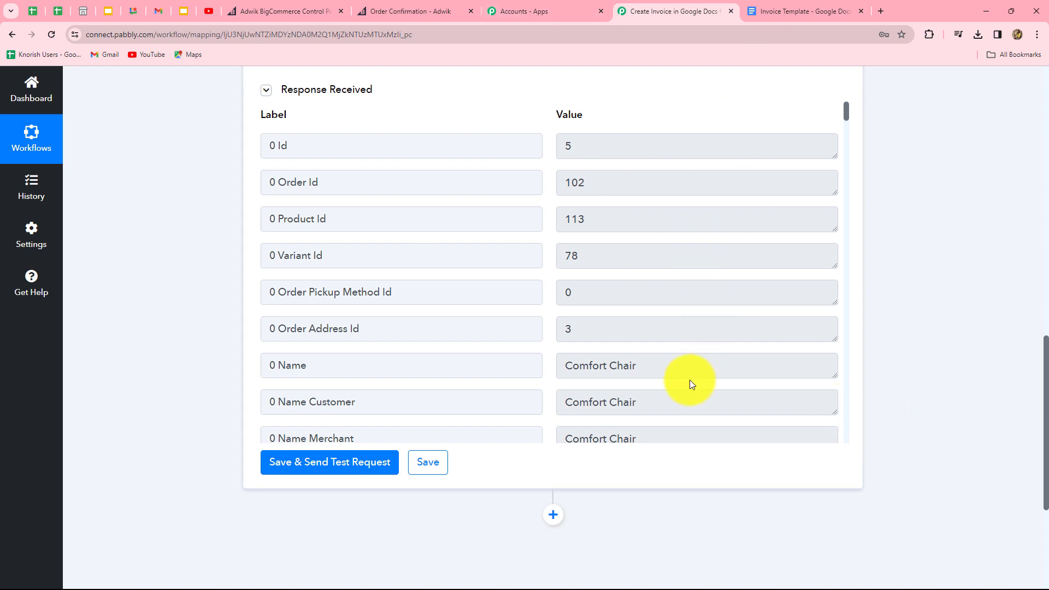
scroll(689, 379, "up", 3)
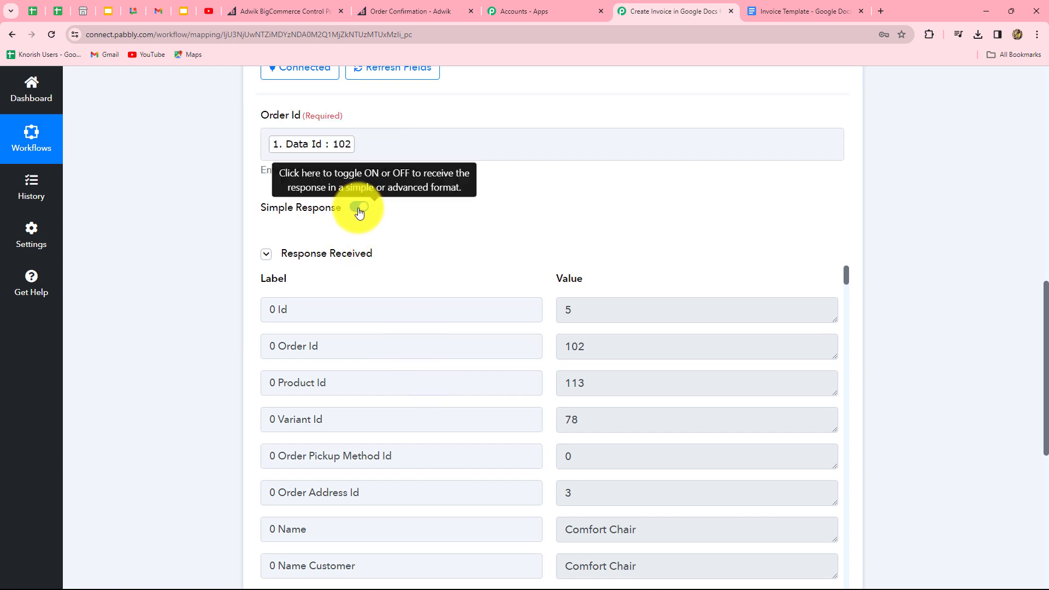
Step: Re-test the product lookup for a raw JSON response, read through it, and add a fourth step
scroll(355, 219, "down", 6)
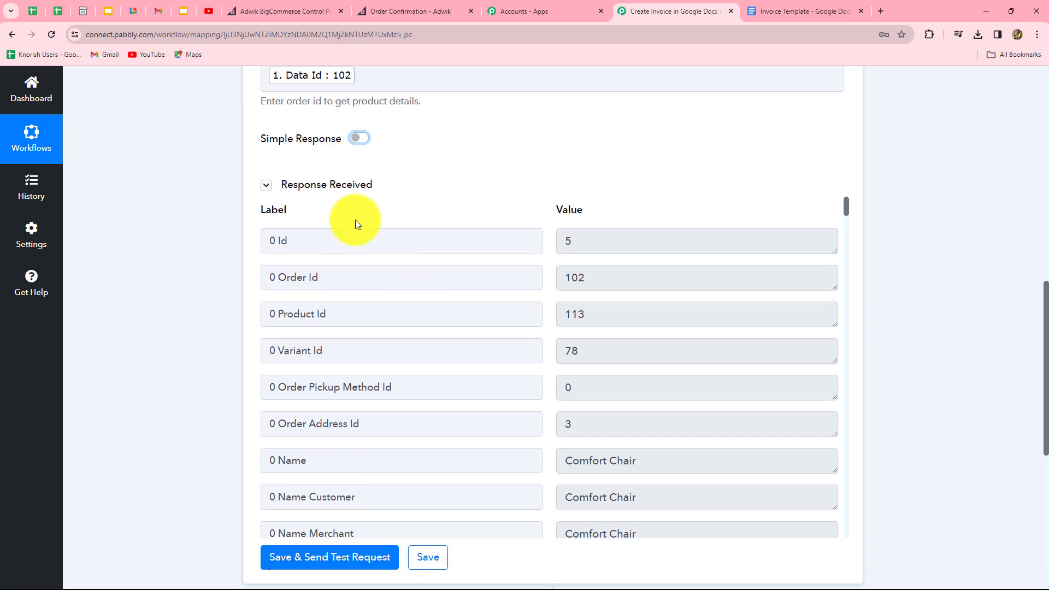
left_click(432, 232)
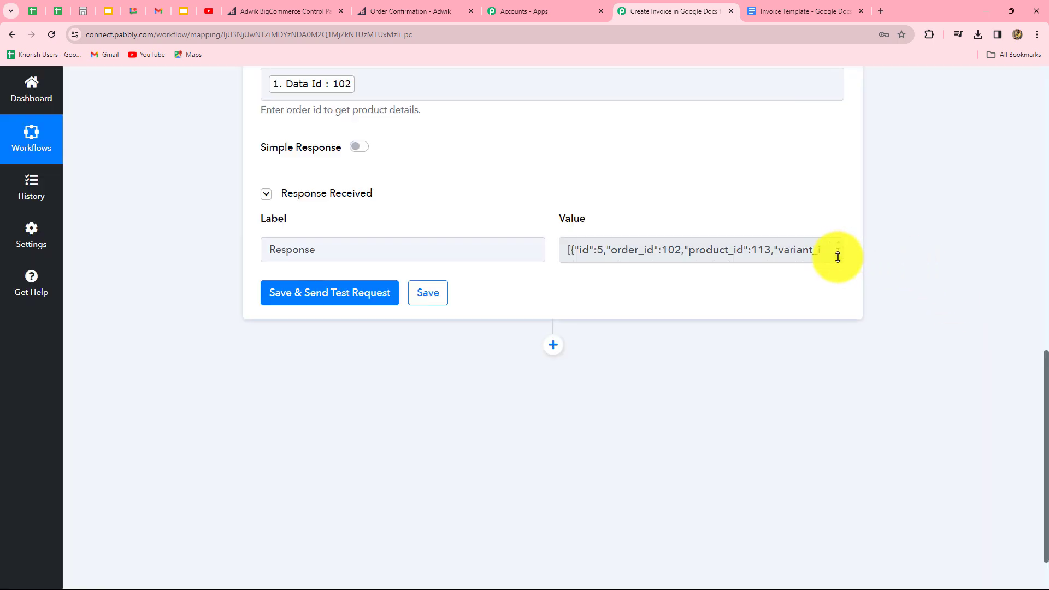
left_click_drag(838, 257, 788, 560)
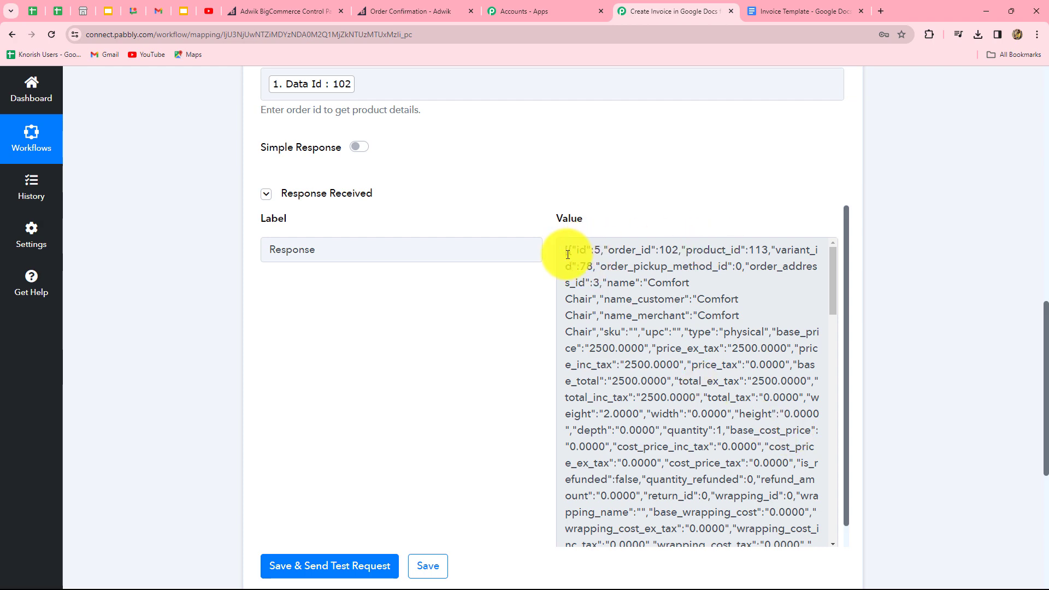
left_click(761, 380)
scroll(710, 388, "down", 10)
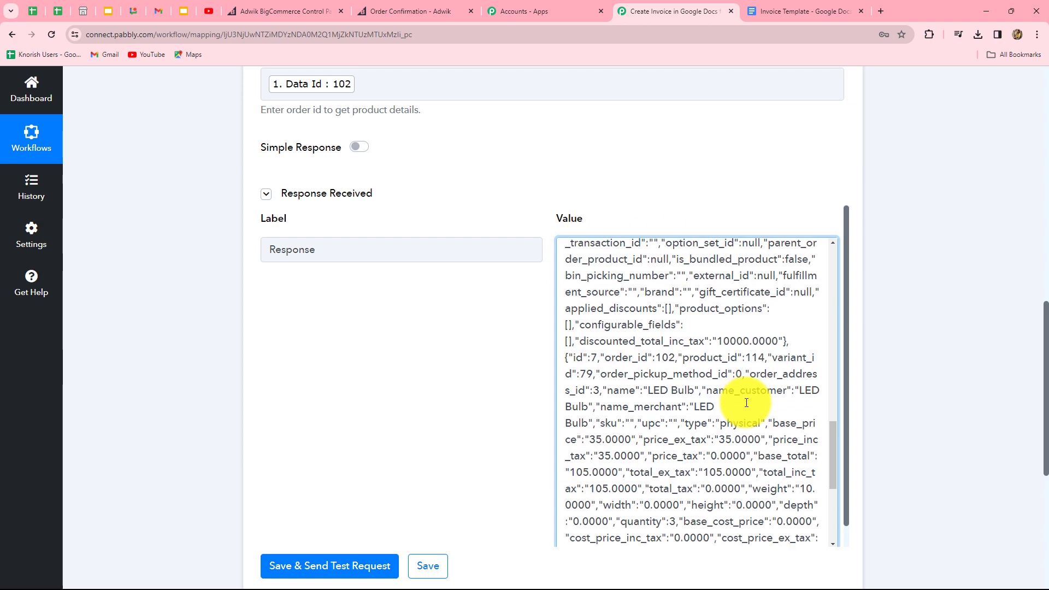
scroll(747, 402, "down", 10)
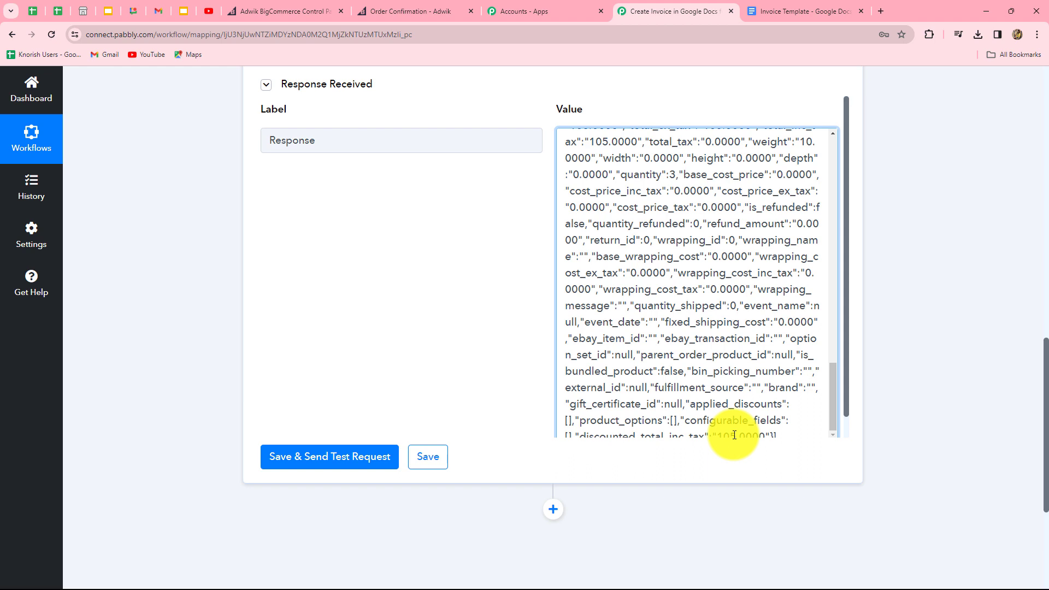
scroll(778, 344, "up", 5)
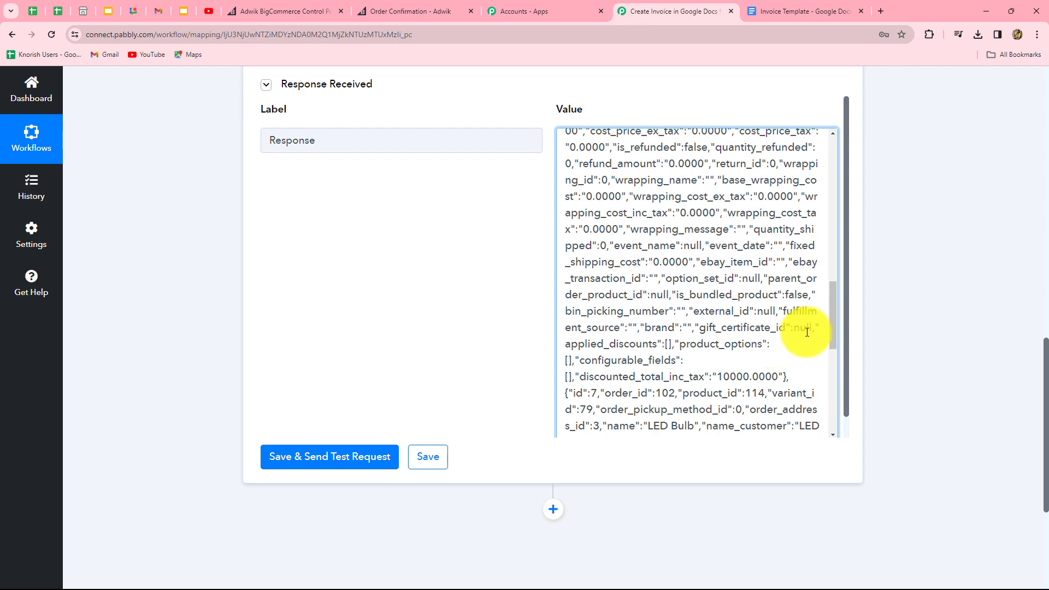
scroll(1032, 164, "down", 1)
scroll(955, 373, "down", 4)
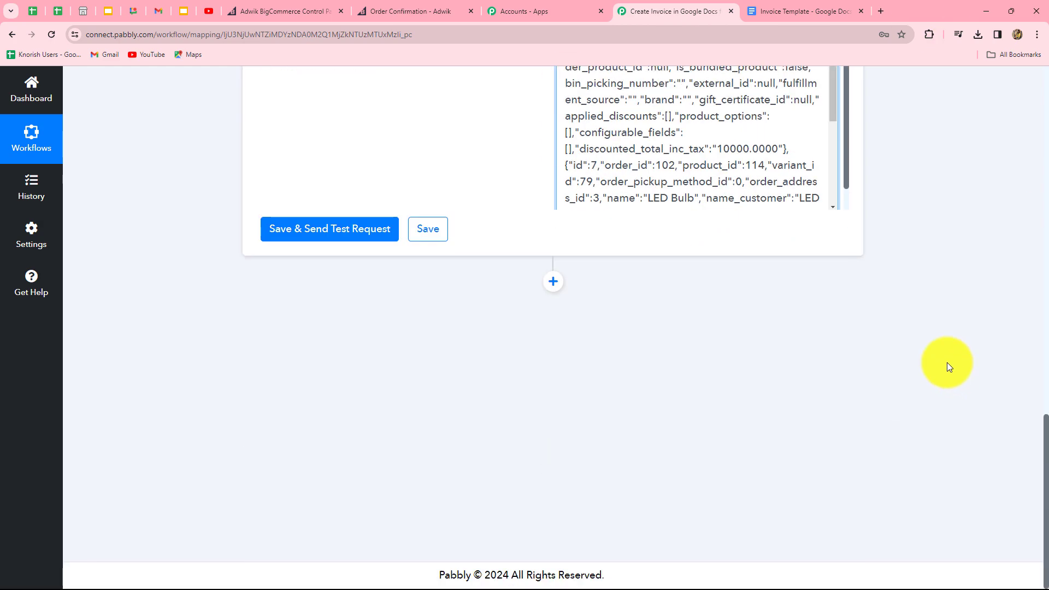
left_click(552, 282)
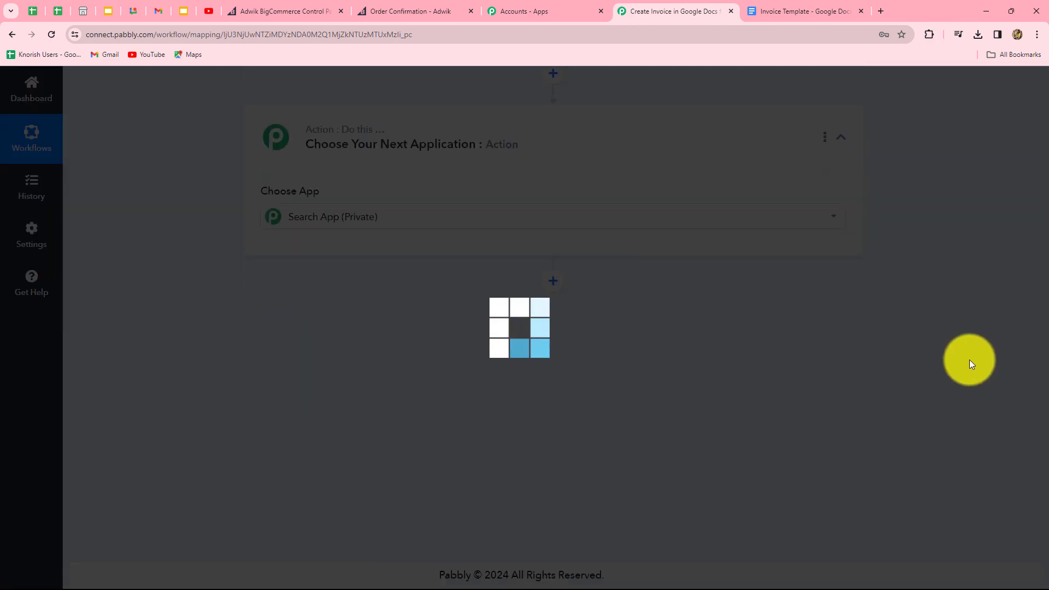
Step: Make the new step a connected Data Transformer (Pabbly) Line Itemizer action
left_click(295, 290)
type("data")
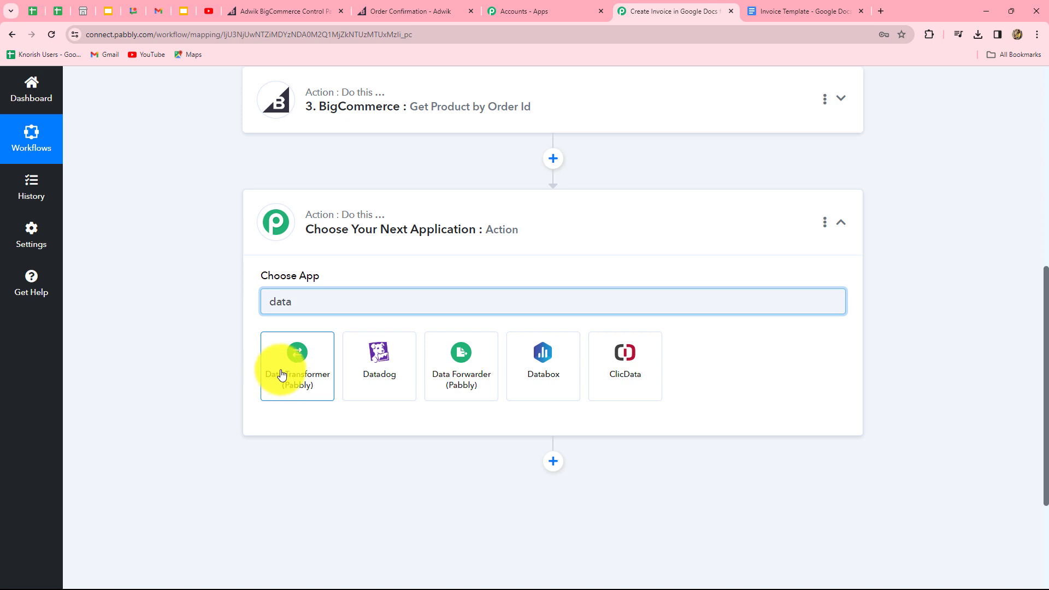
left_click(282, 374)
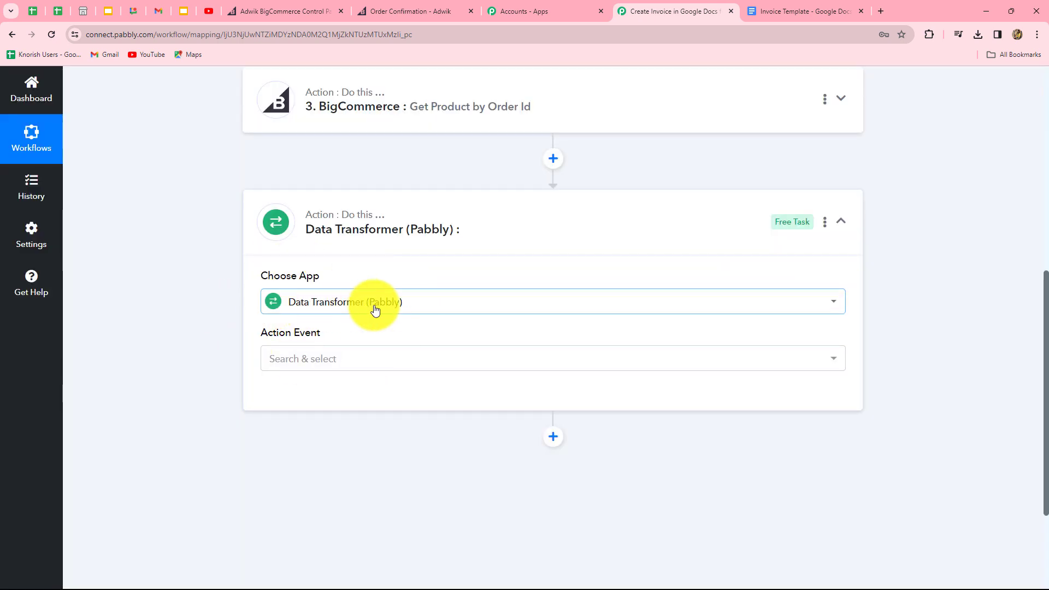
left_click(342, 365)
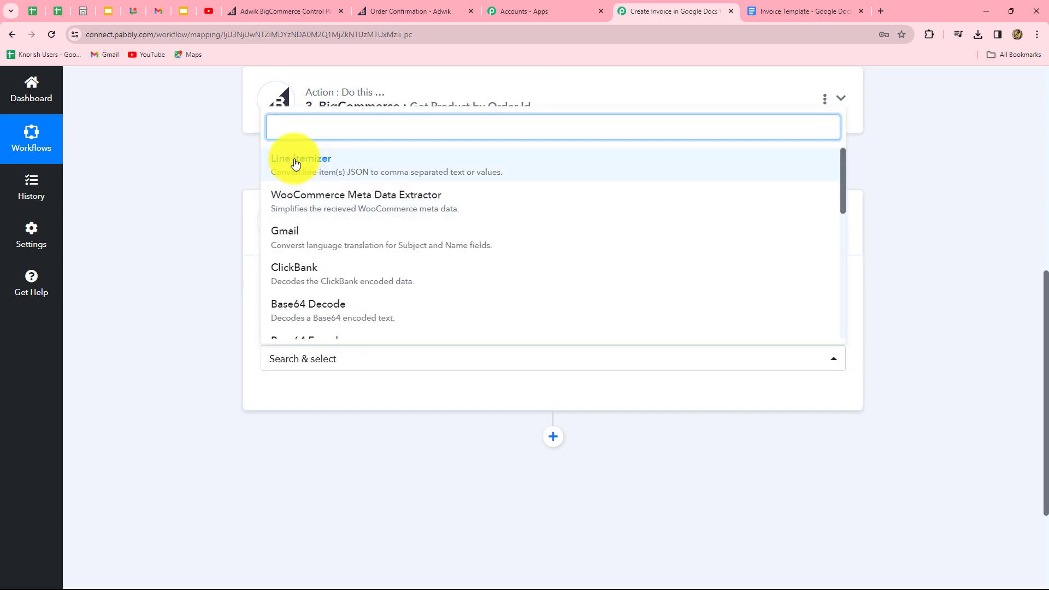
left_click(295, 164)
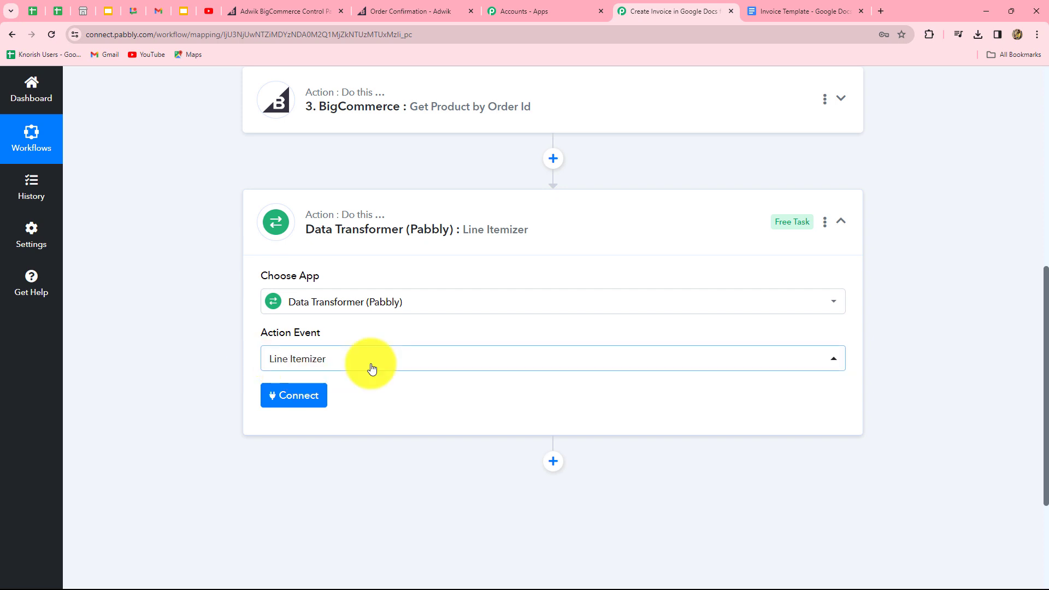
left_click(300, 399)
Step: Map step 3's Response into the Line Items Array field
scroll(378, 247, "down", 4)
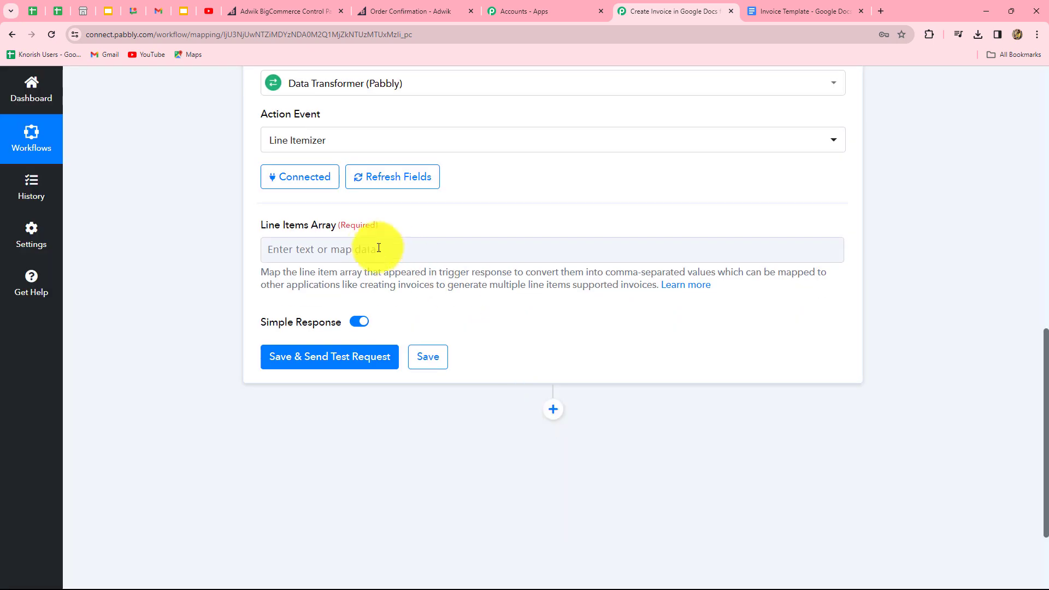
left_click(339, 254)
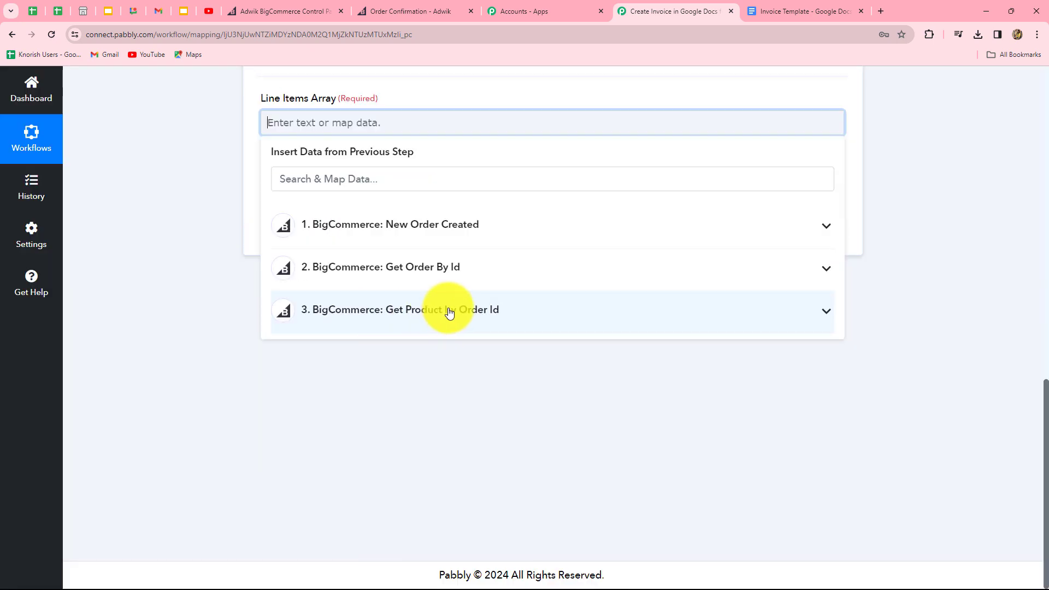
left_click(449, 312)
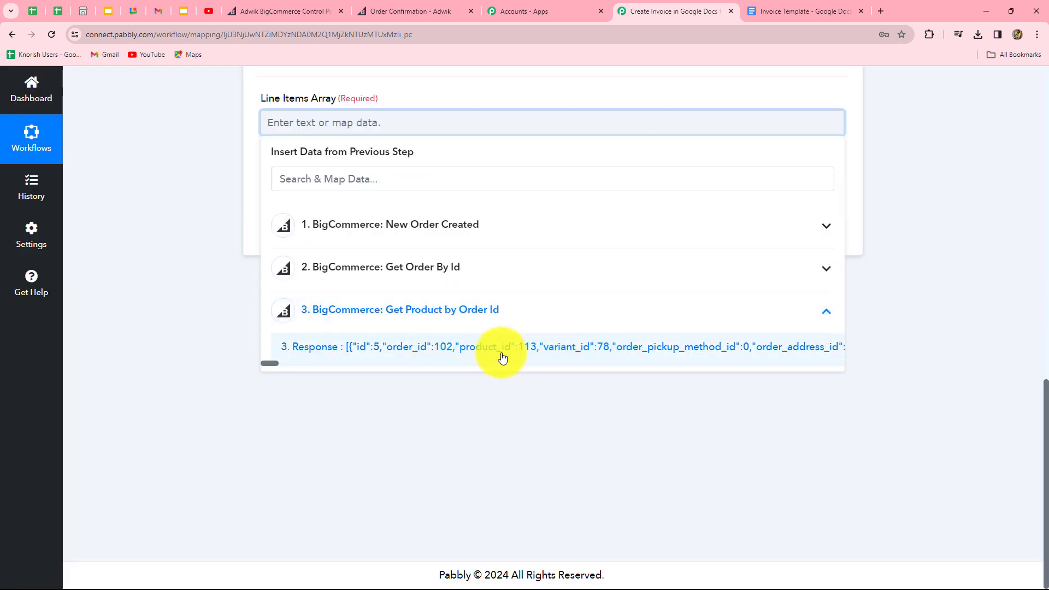
left_click(627, 353)
left_click(841, 331)
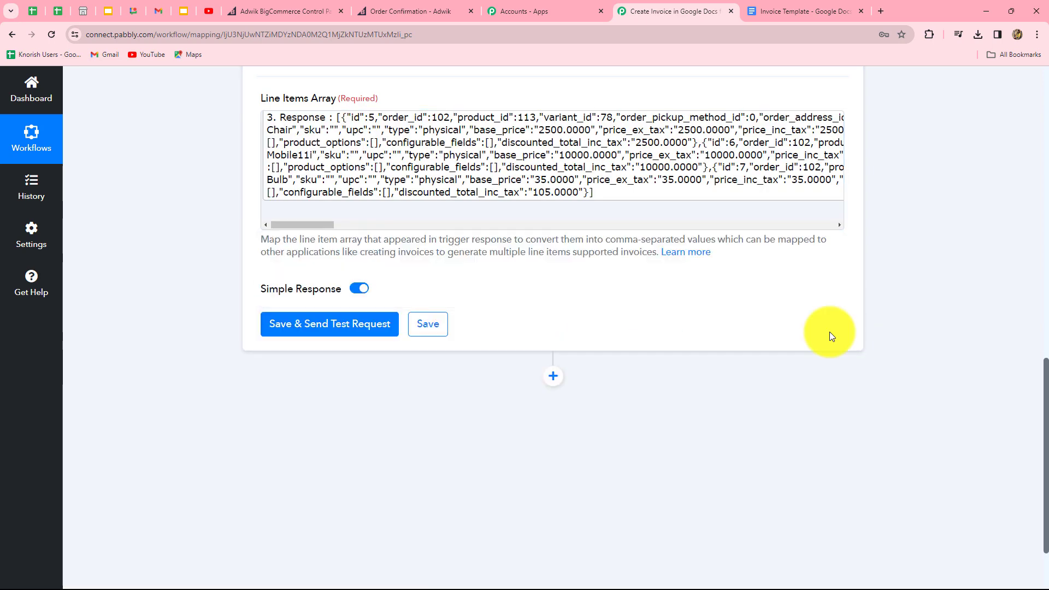
Step: Test the Line Itemizer, review its comma-separated values like quantities 1,1,3, and add a fifth step
left_click(281, 327)
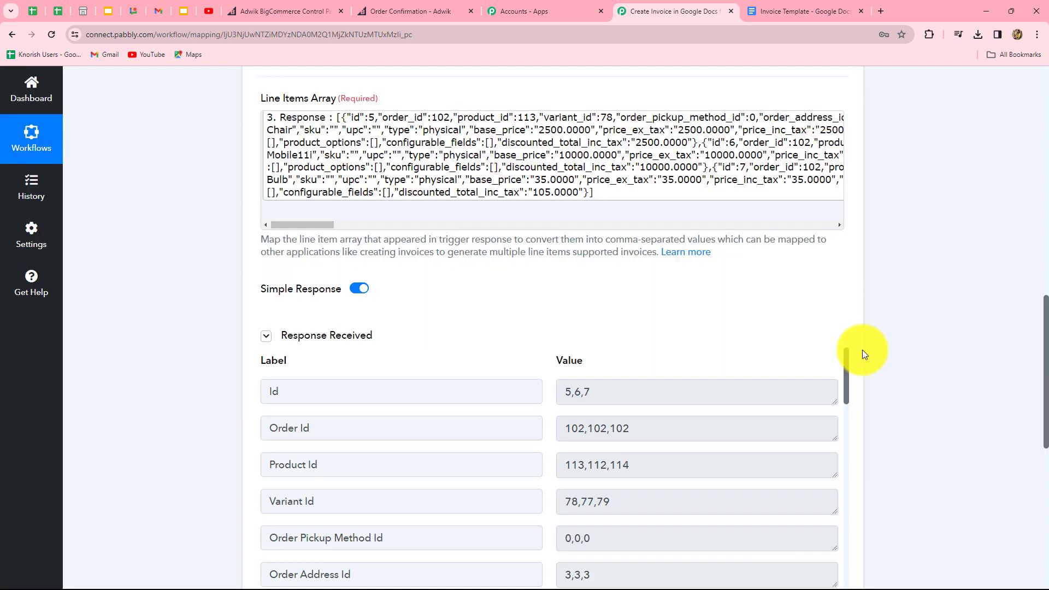
scroll(971, 339, "down", 1)
scroll(971, 338, "down", 5)
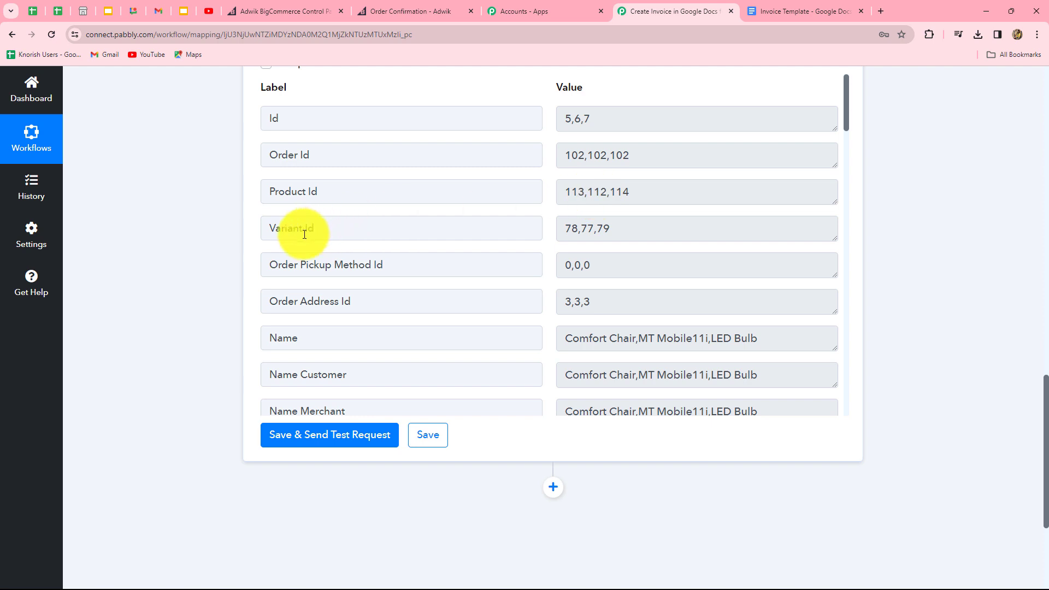
scroll(300, 274, "down", 3)
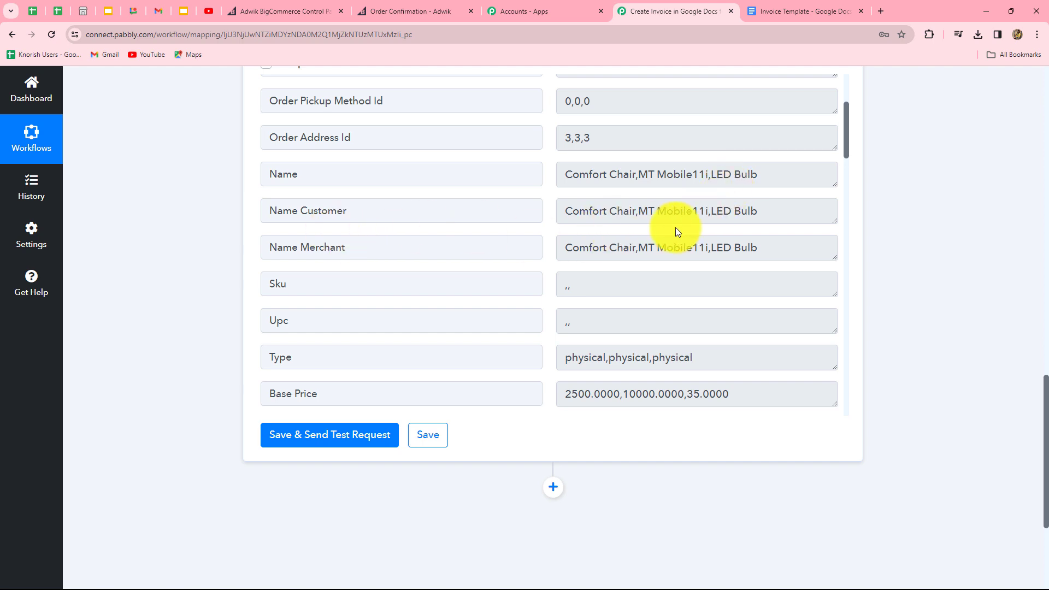
scroll(426, 169, "down", 5)
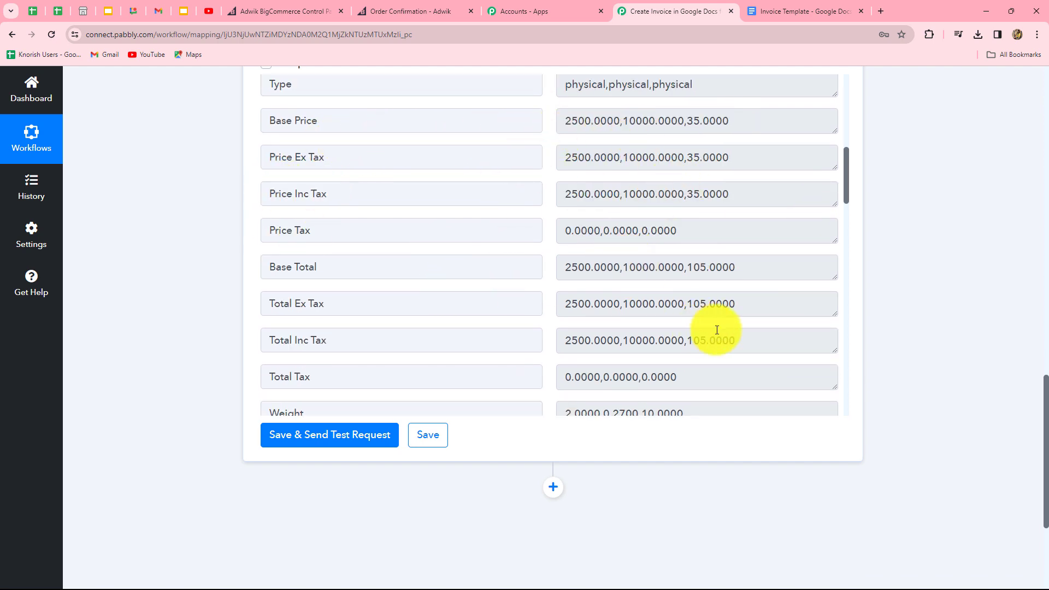
scroll(717, 330, "down", 6)
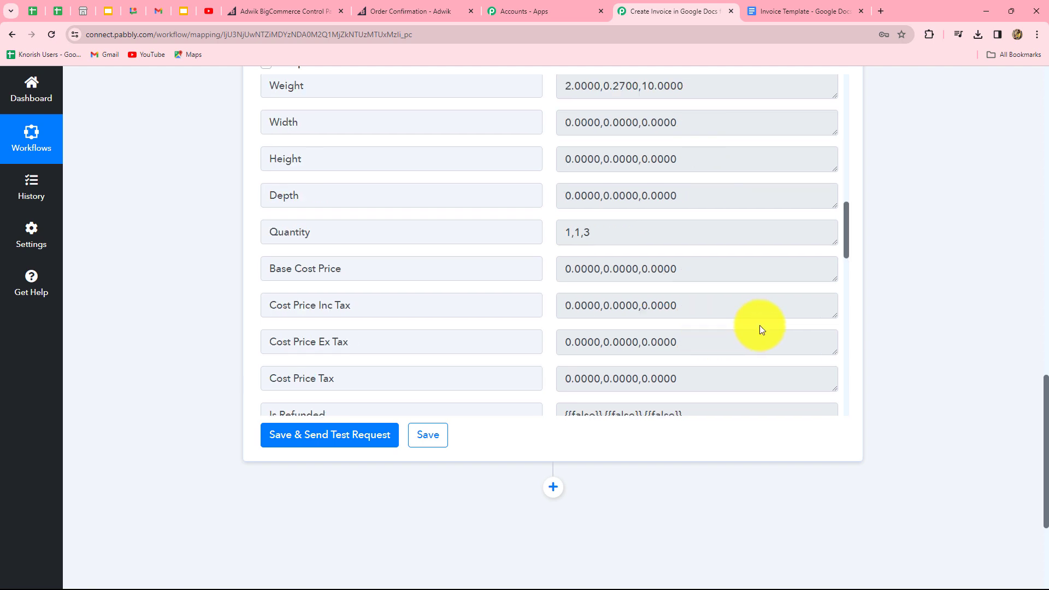
scroll(959, 355, "down", 4)
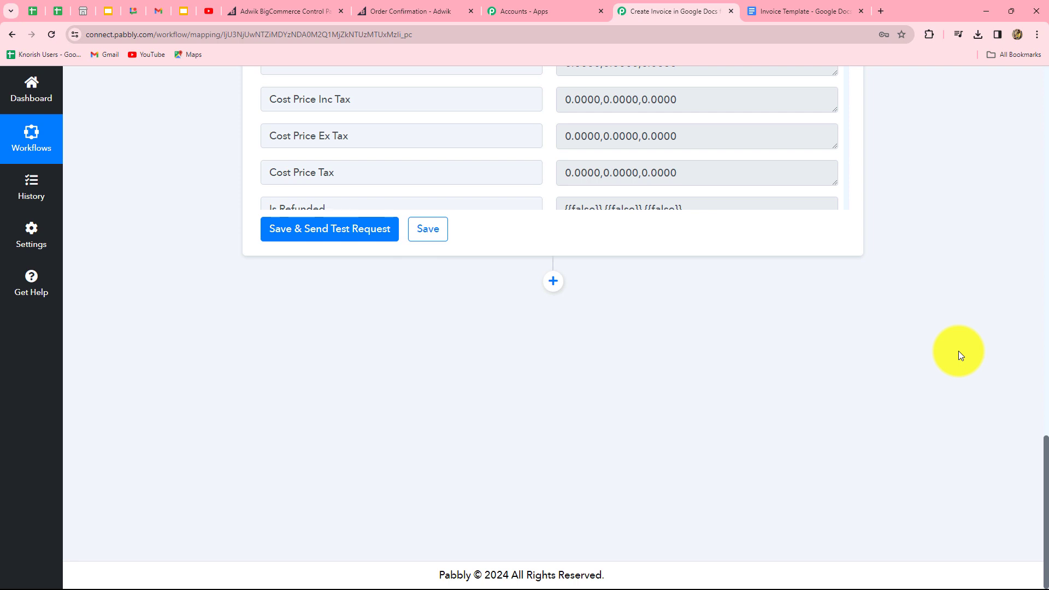
left_click(553, 281)
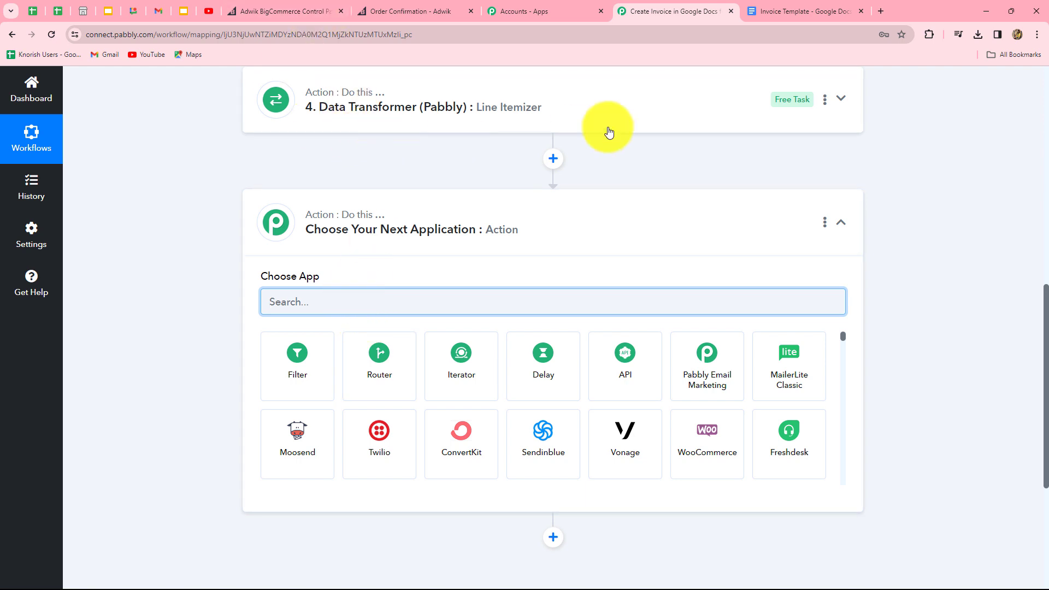
left_click(771, 16)
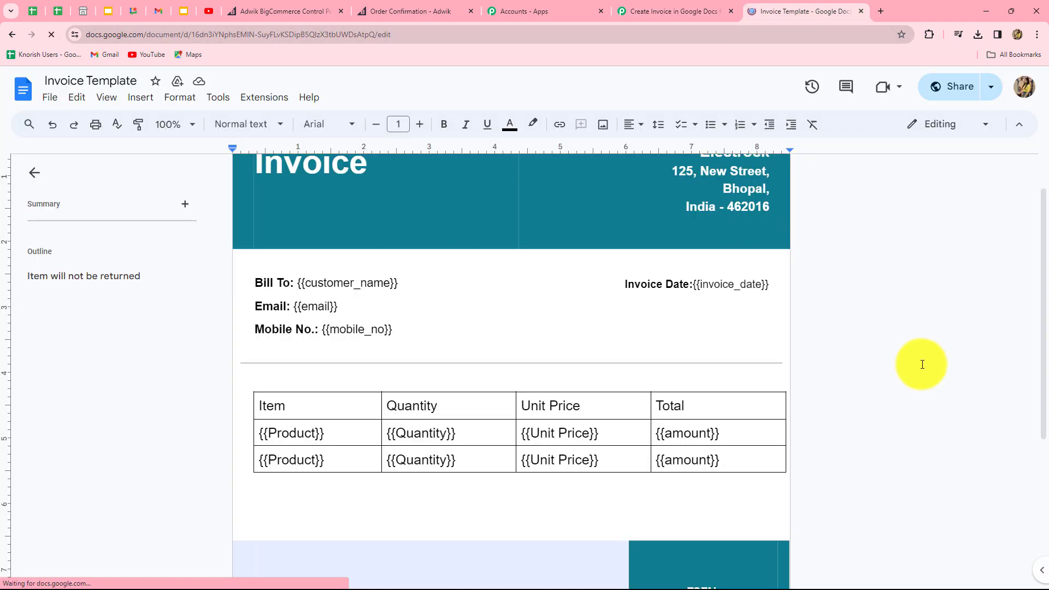
scroll(922, 363, "up", 1)
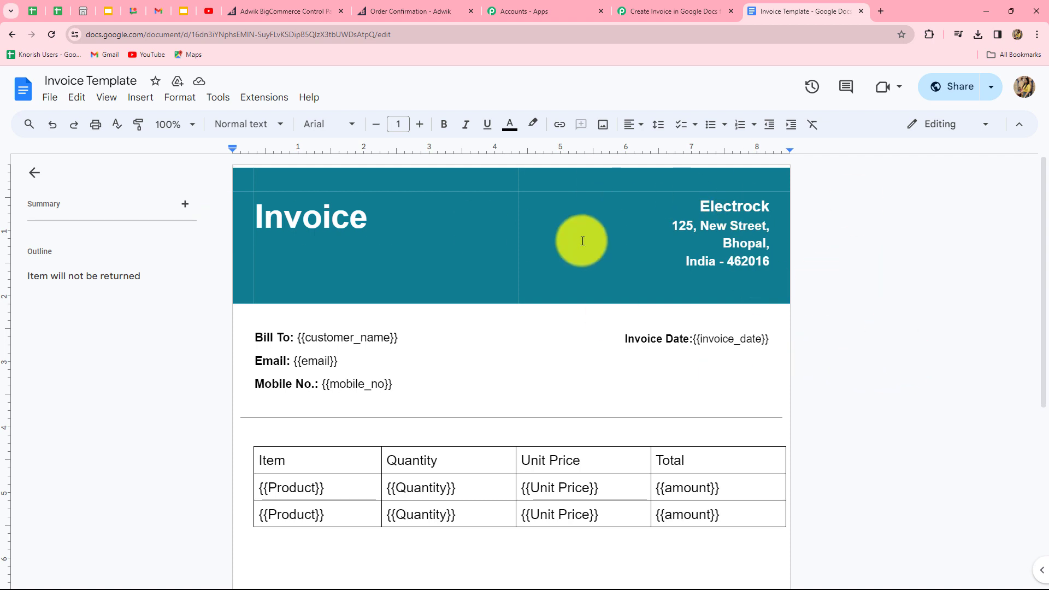
scroll(836, 361, "down", 4)
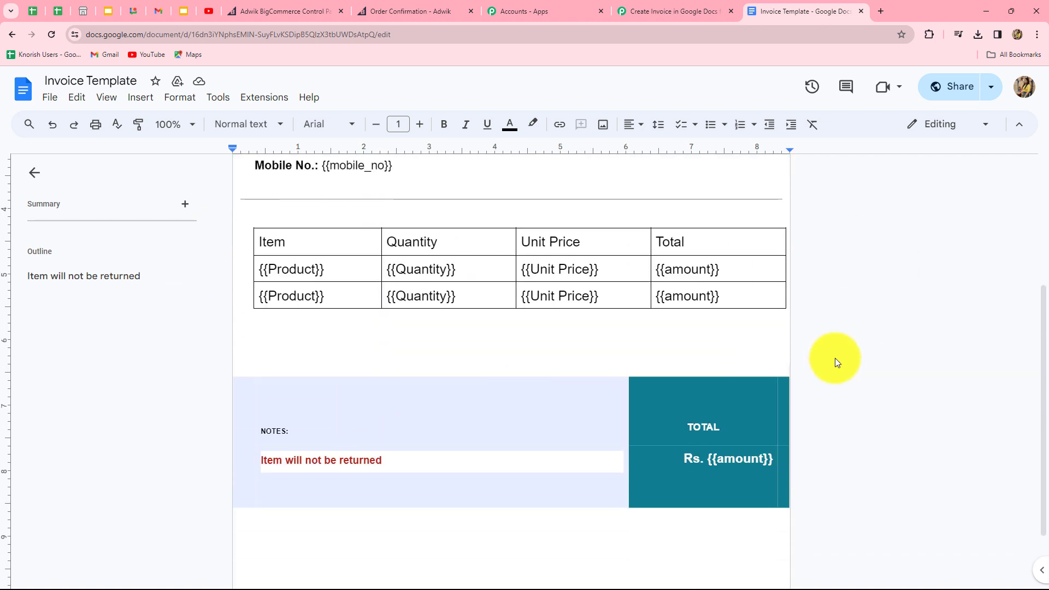
scroll(903, 342, "up", 2)
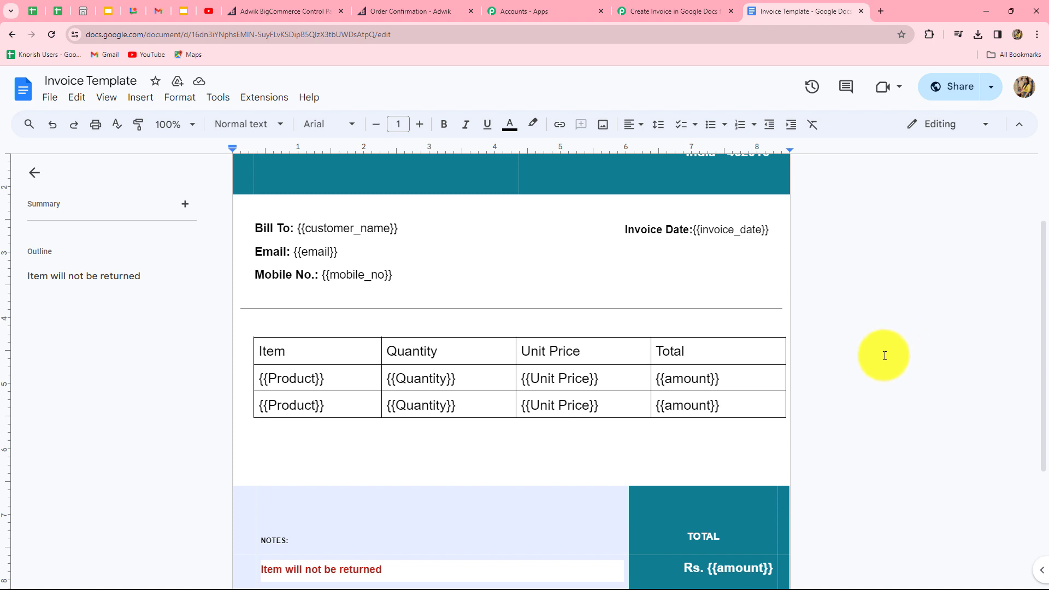
scroll(885, 356, "down", 2)
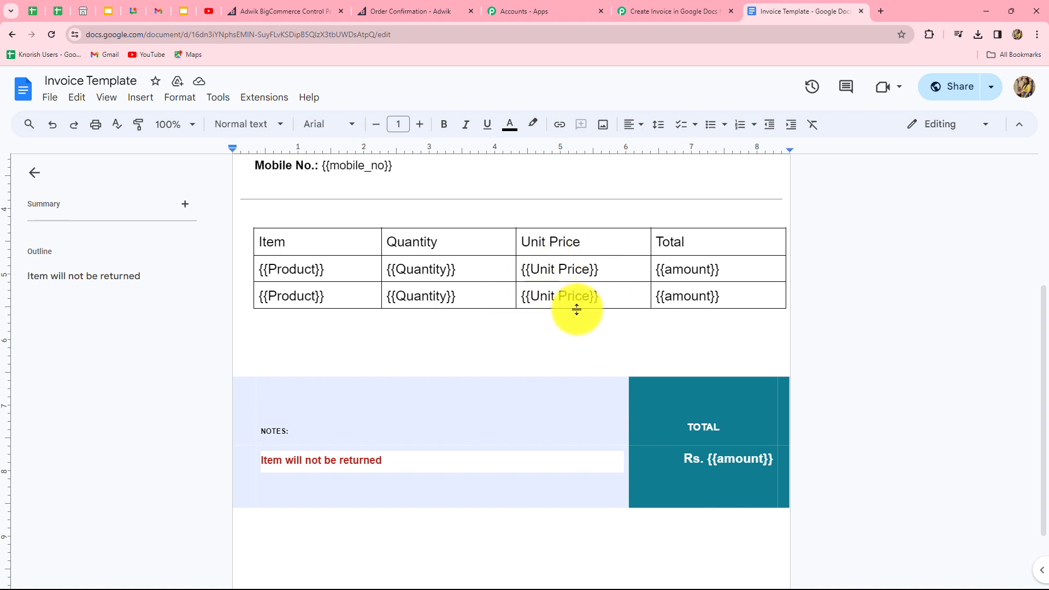
scroll(574, 410, "up", 4)
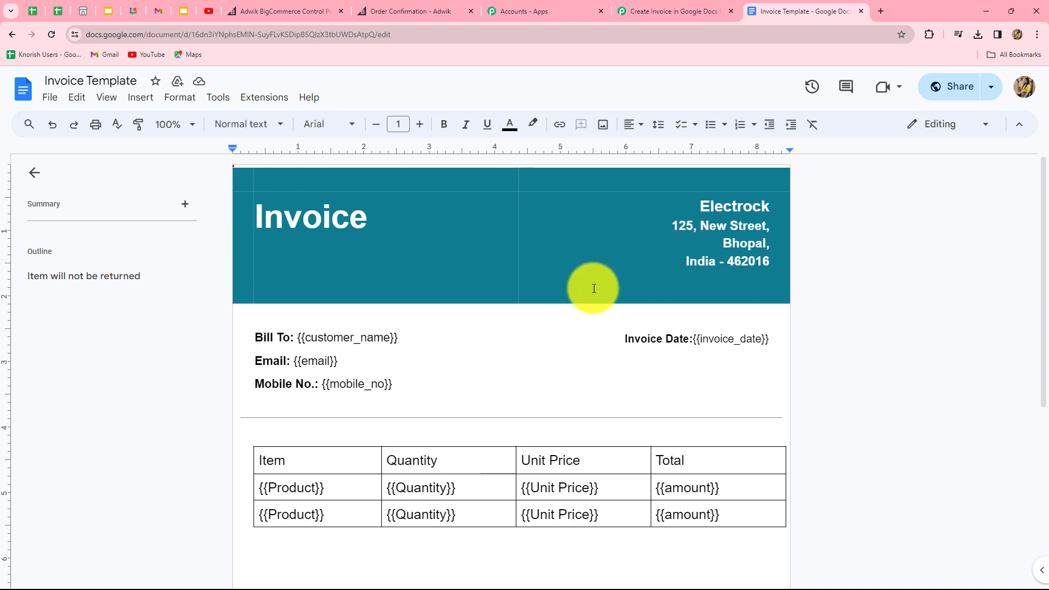
left_click(664, 11)
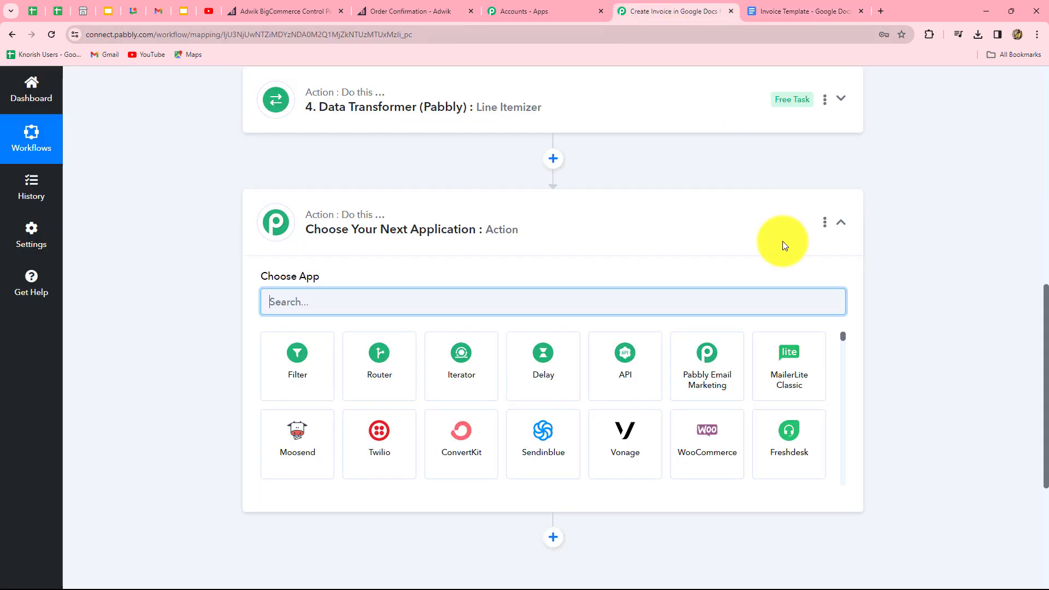
Step: Choose Google Docs with the Create Document from Template action for the new step
key("Caps_Lock")
type("G")
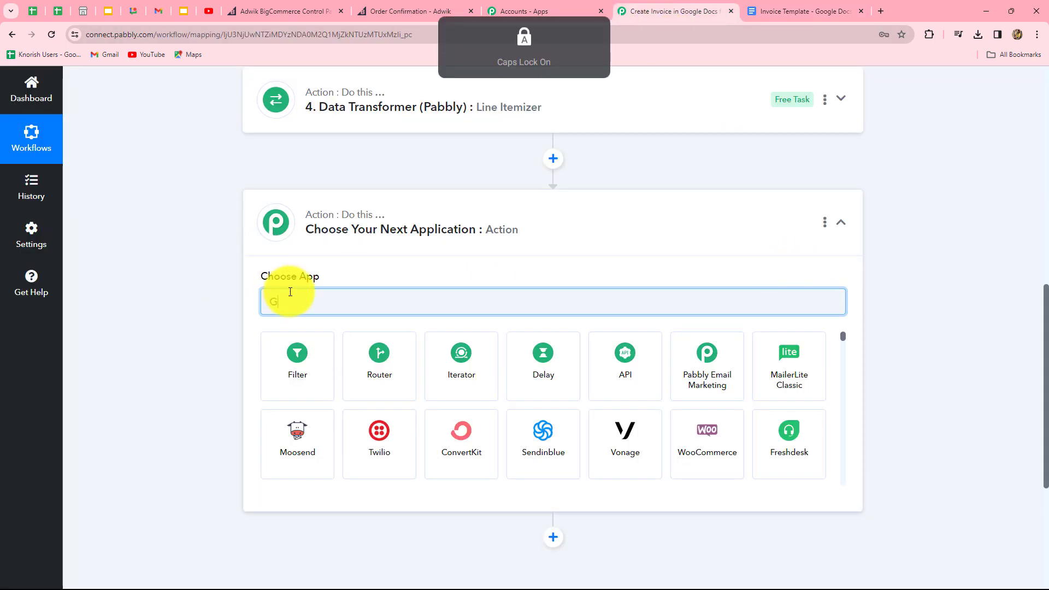
type("oog")
left_click(702, 363)
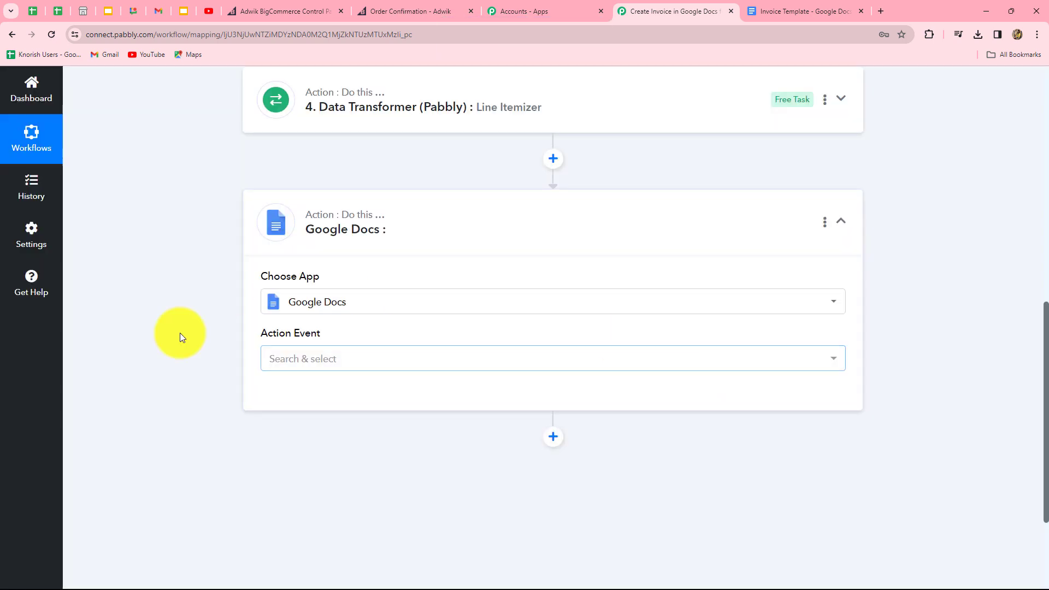
left_click(324, 369)
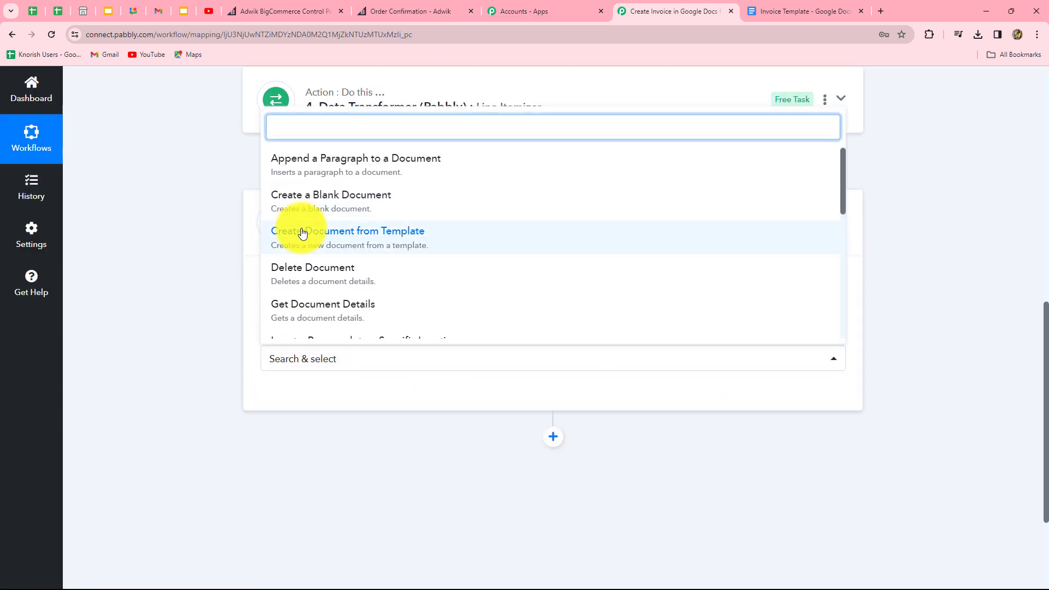
left_click(378, 245)
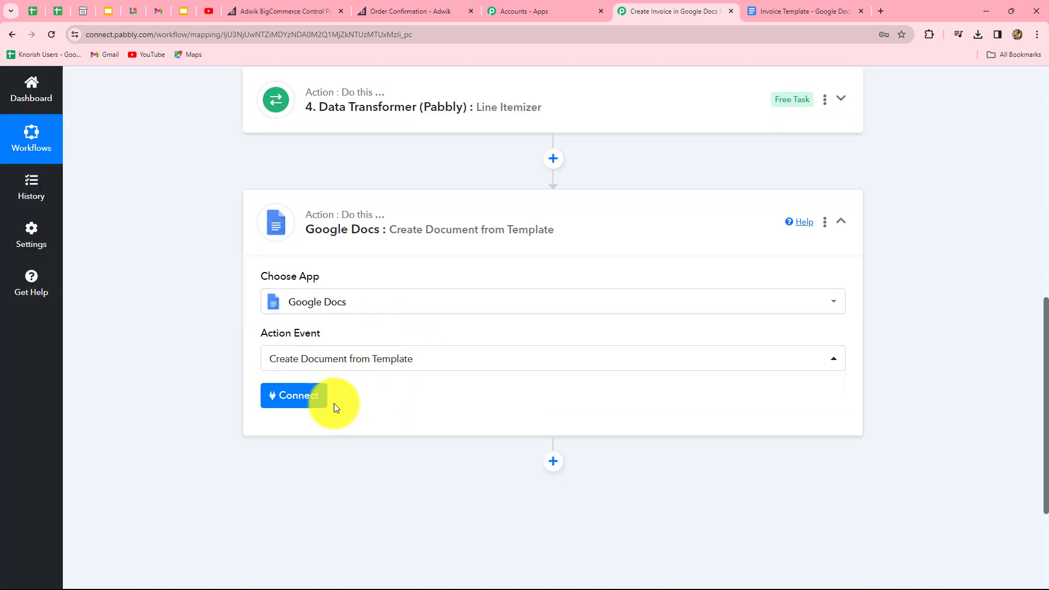
Step: Connect the step through the existing Google Docs #5 connection and save it
left_click(290, 401)
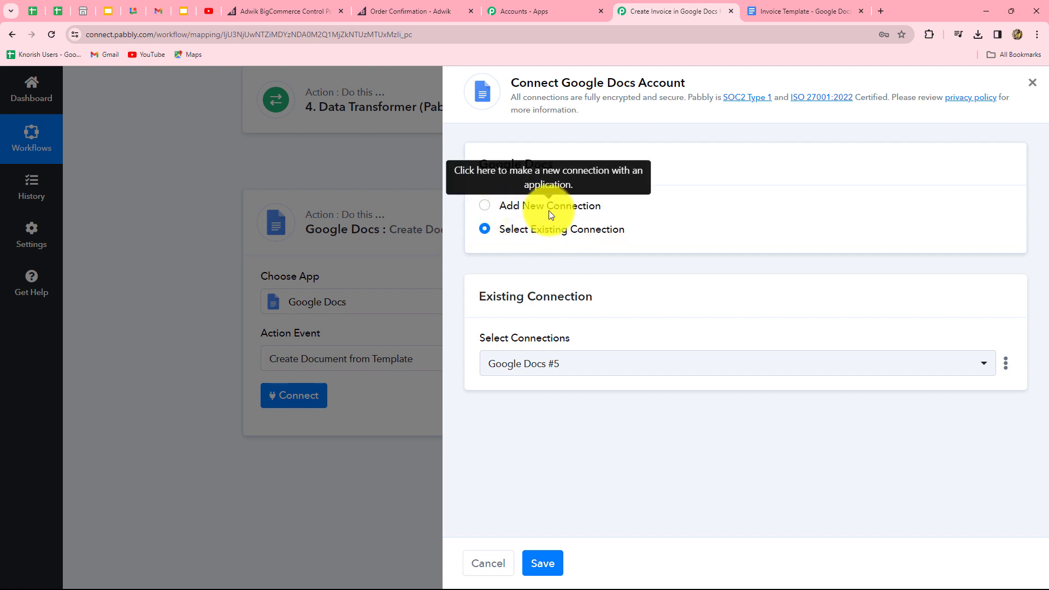
left_click(484, 207)
left_click(484, 229)
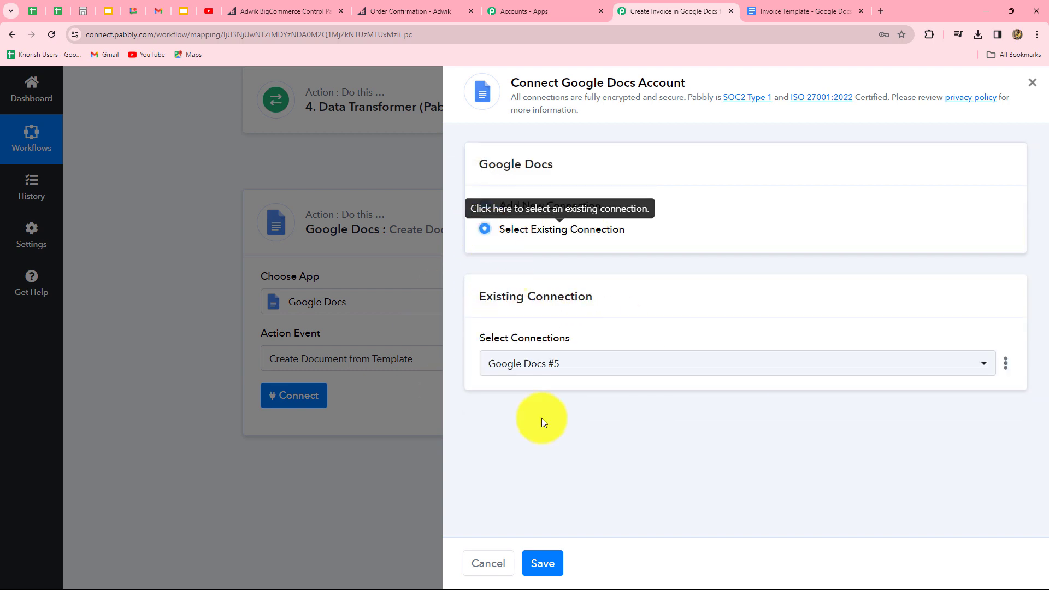
left_click(542, 563)
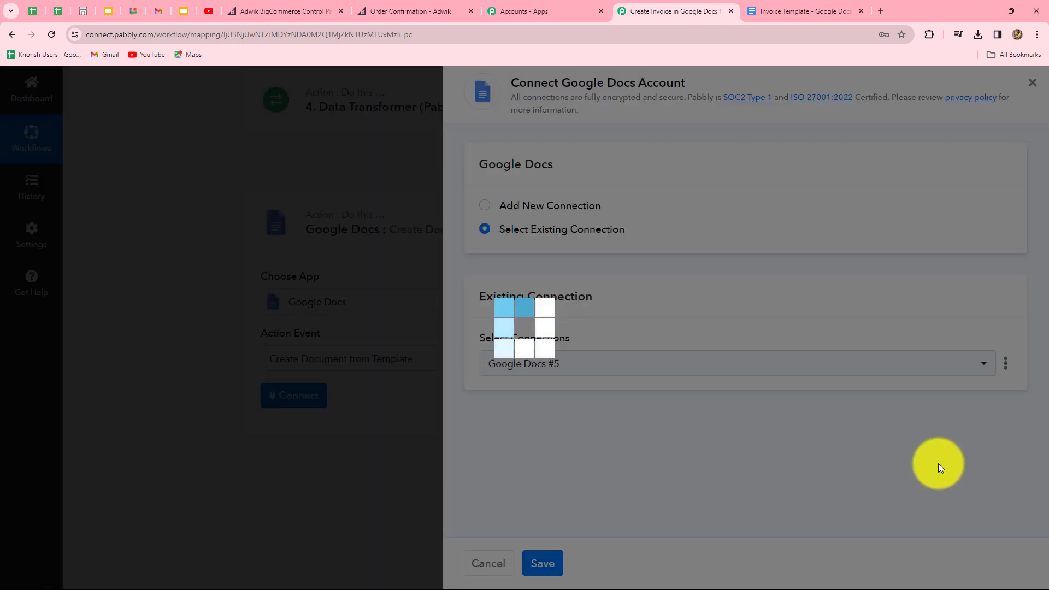
scroll(881, 405, "down", 2)
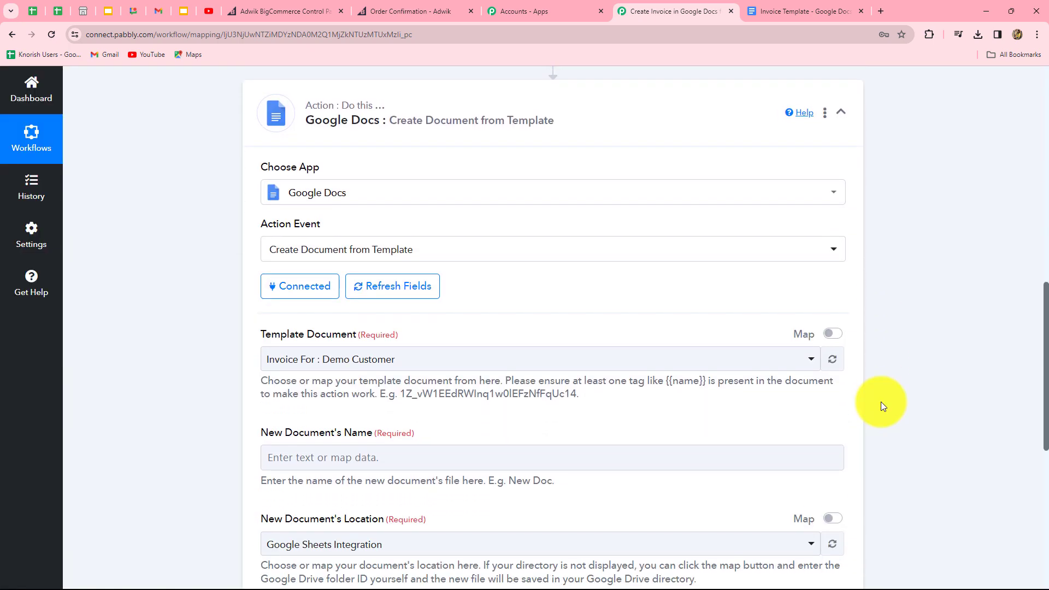
Step: Select Invoice Template as the Template Document, revealing Customer Name, Email and Mobile No fields
scroll(880, 402, "down", 2)
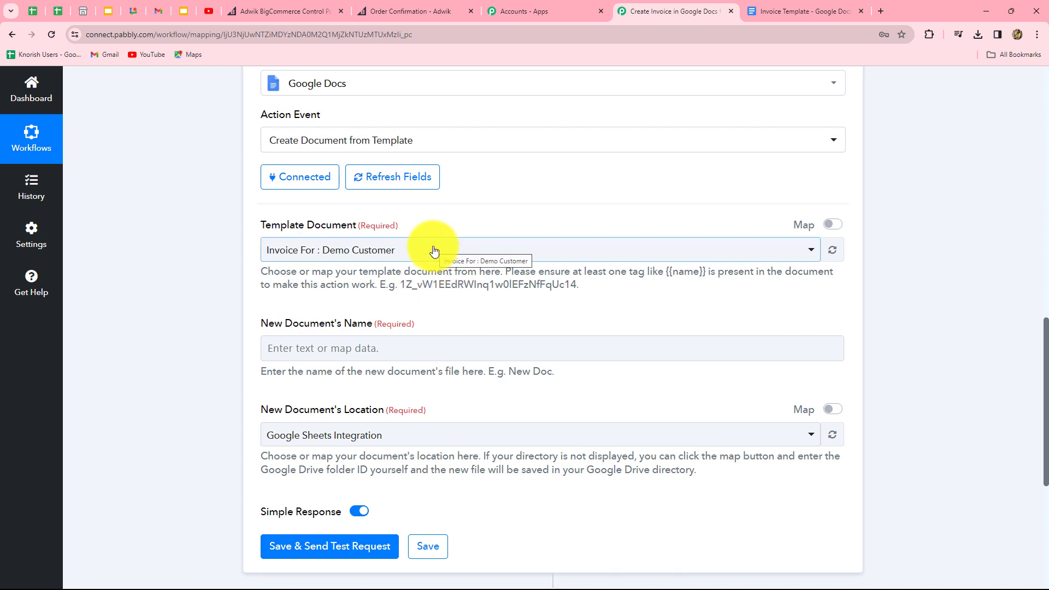
left_click(434, 251)
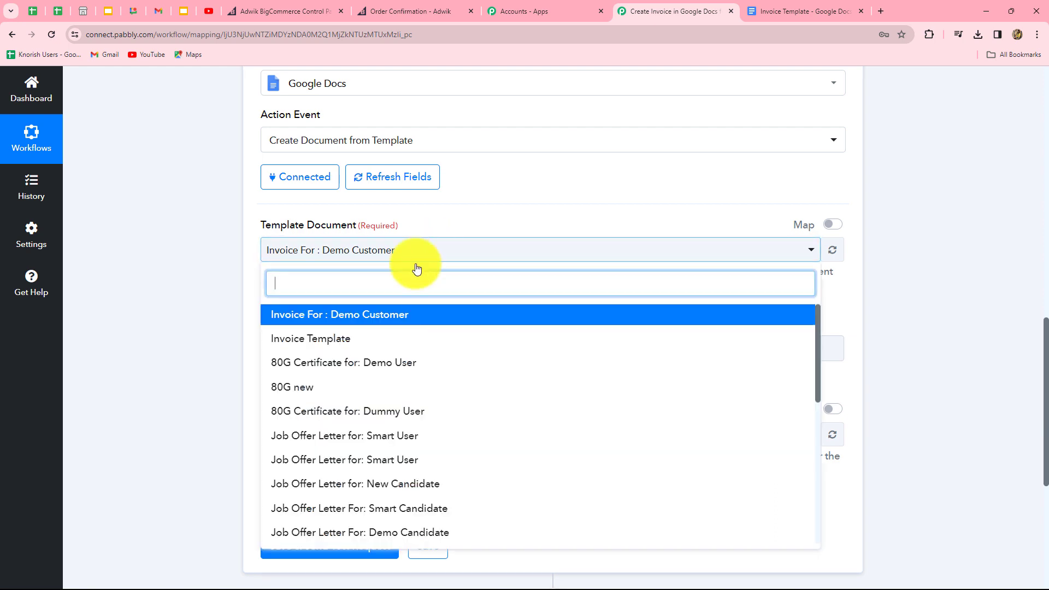
left_click(308, 341)
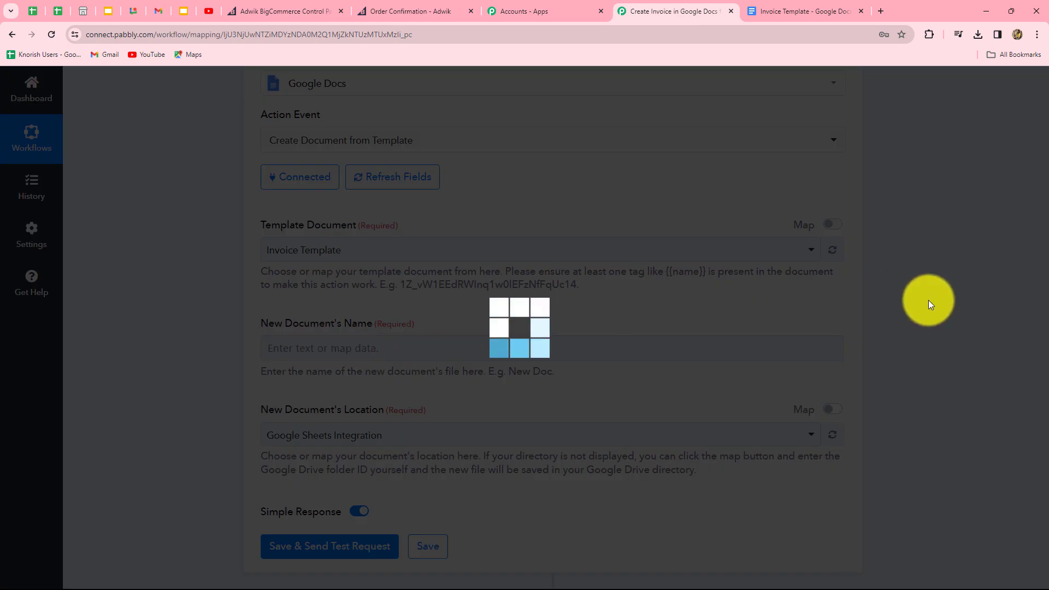
scroll(284, 176, "down", 3)
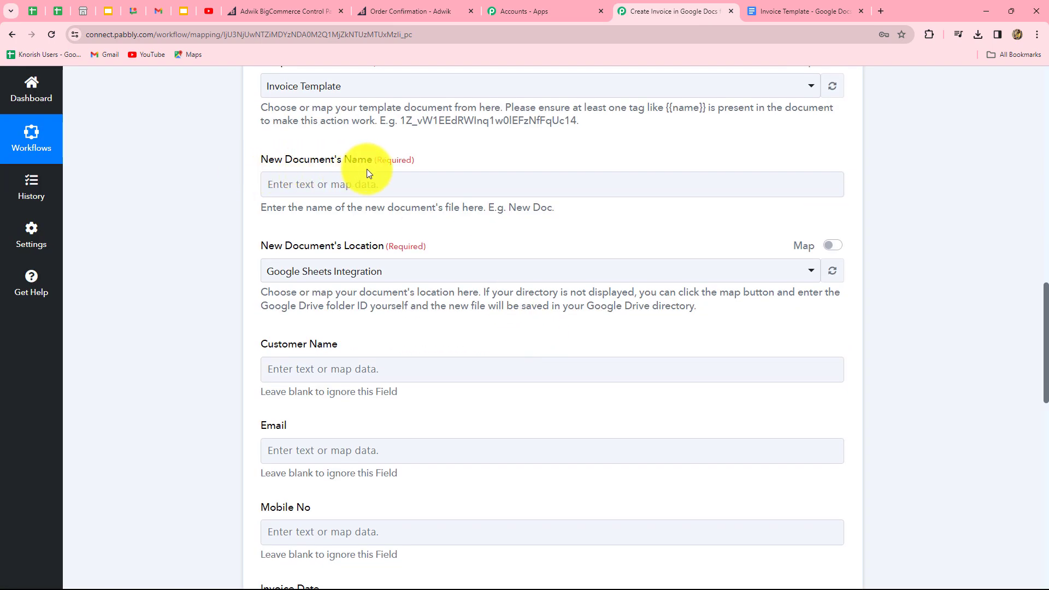
left_click(363, 185)
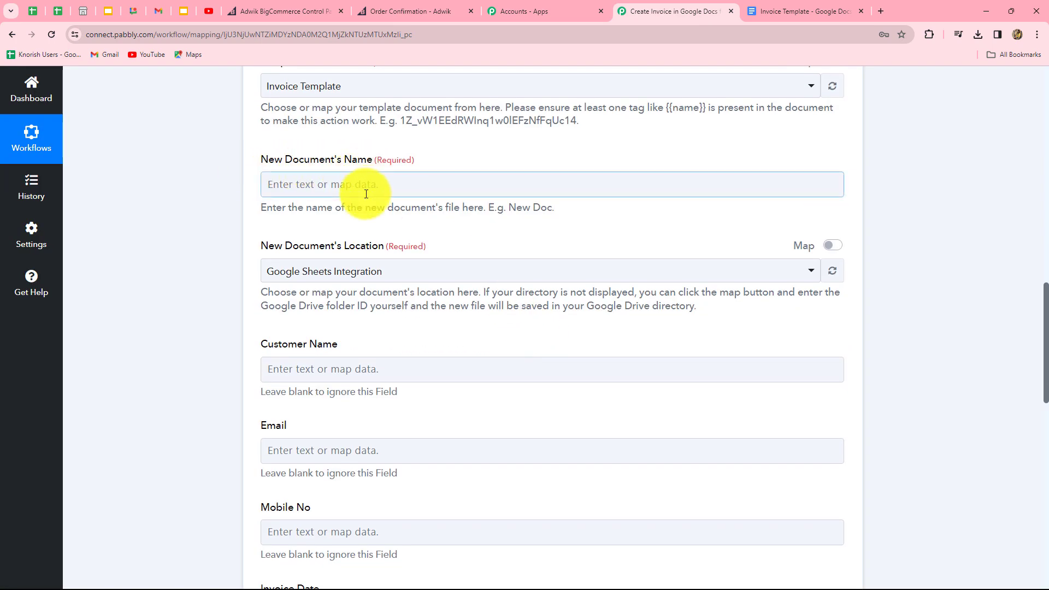
Step: Enter 'Invoice For:' in the New Document's Name field
left_click(315, 184)
key("Caps_Lock")
type("In")
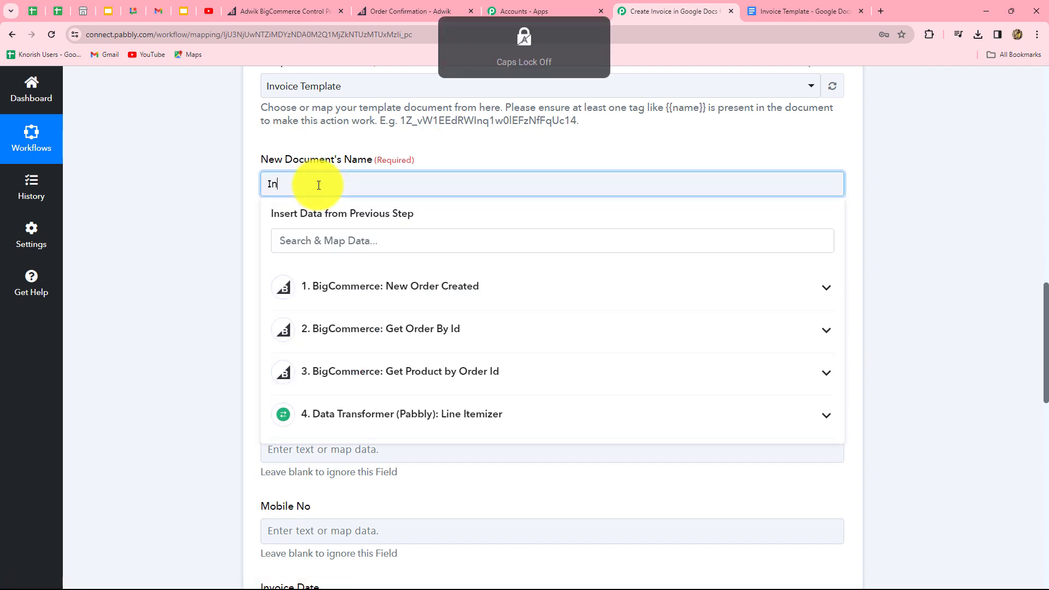
type("voice For:")
scroll(319, 190, "down", 1)
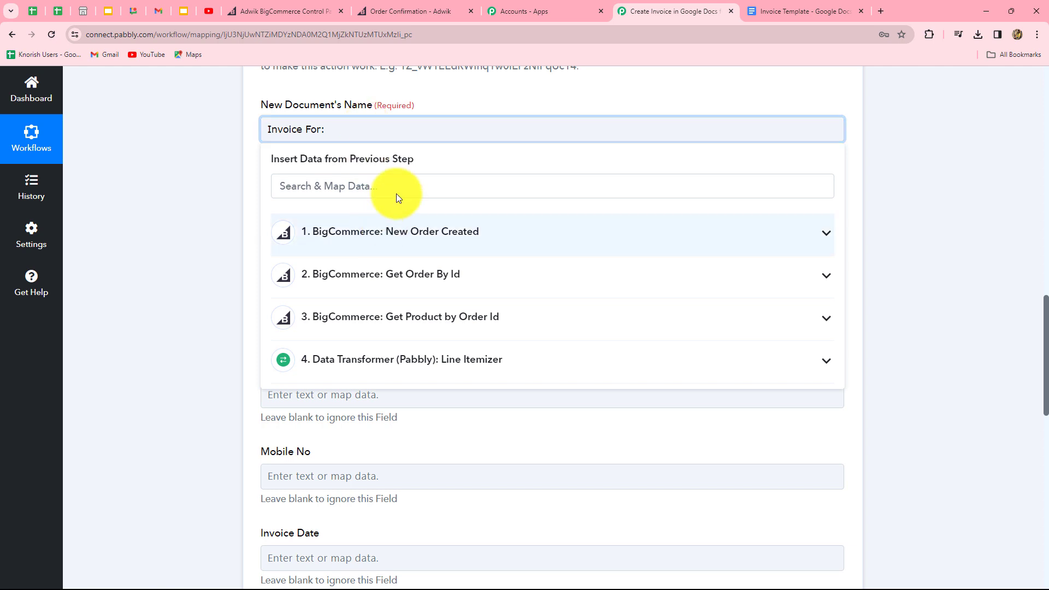
Step: Append the Billing Address First Name and Last Name from Get Order By Id to the name
left_click(405, 283)
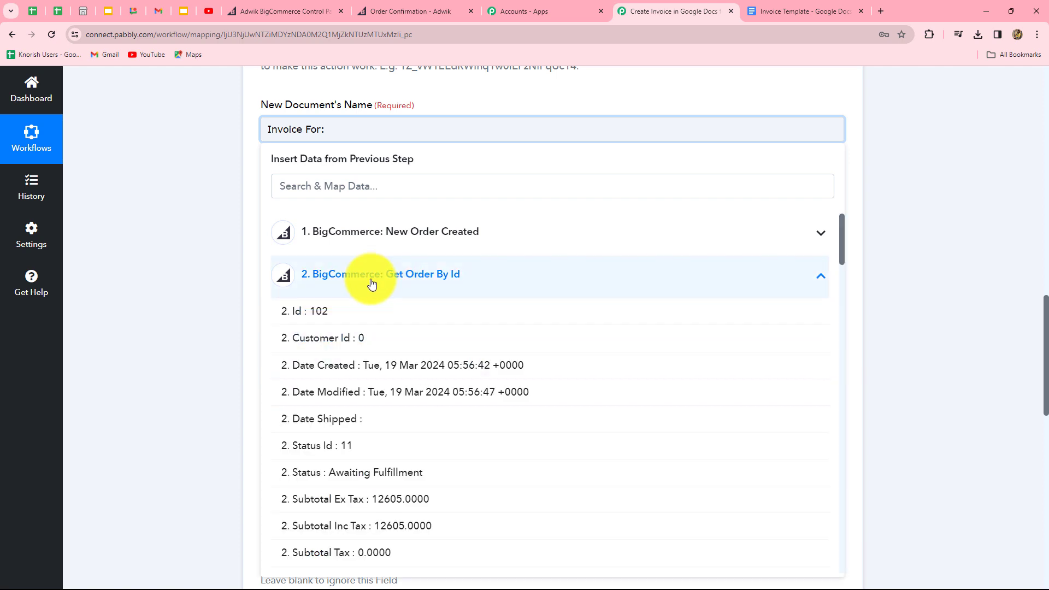
left_click(340, 186)
type("name")
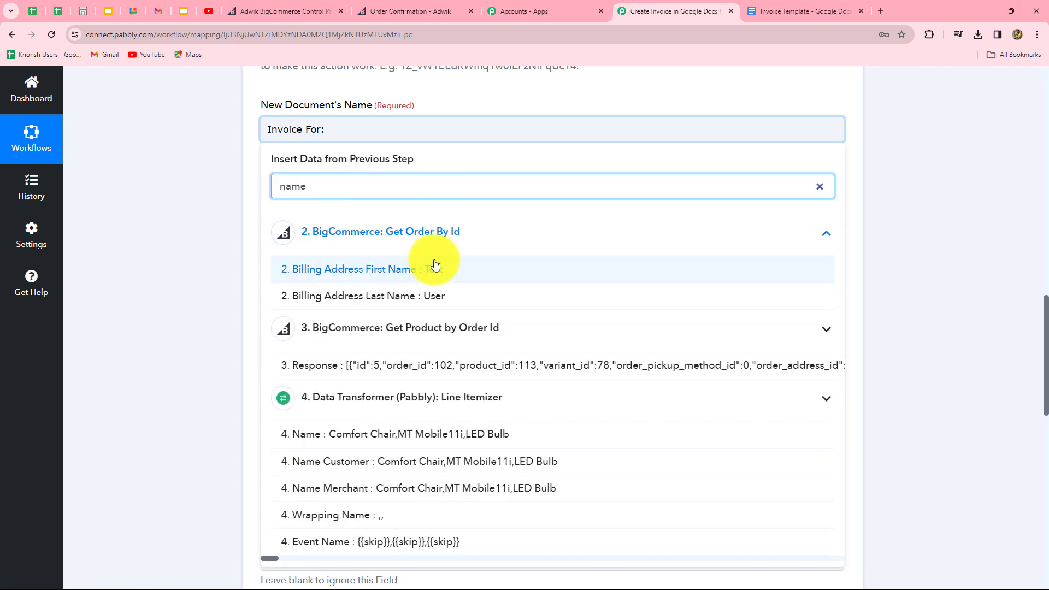
left_click(434, 268)
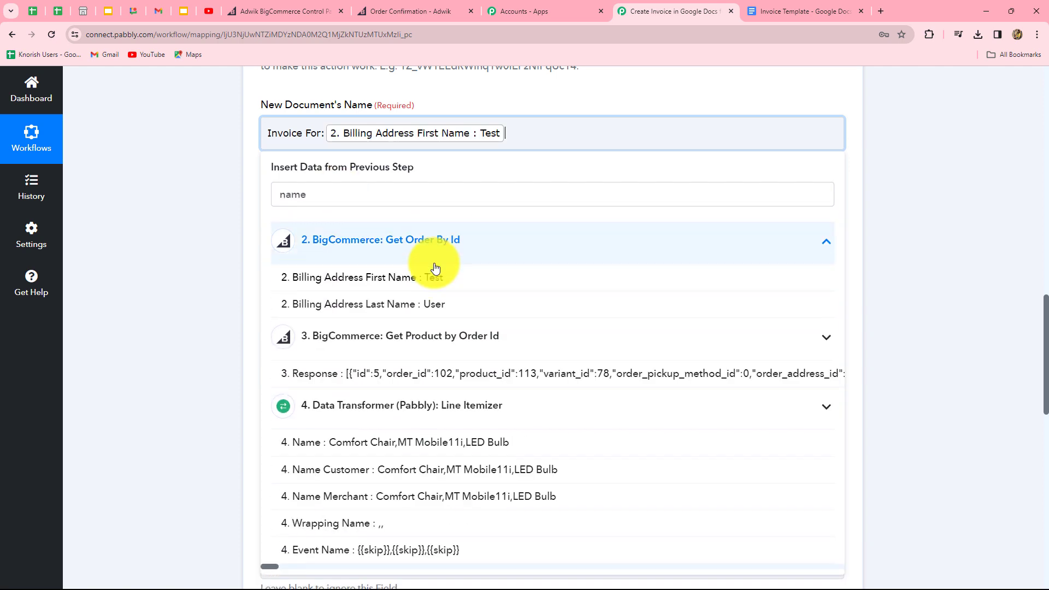
left_click(435, 309)
left_click(855, 100)
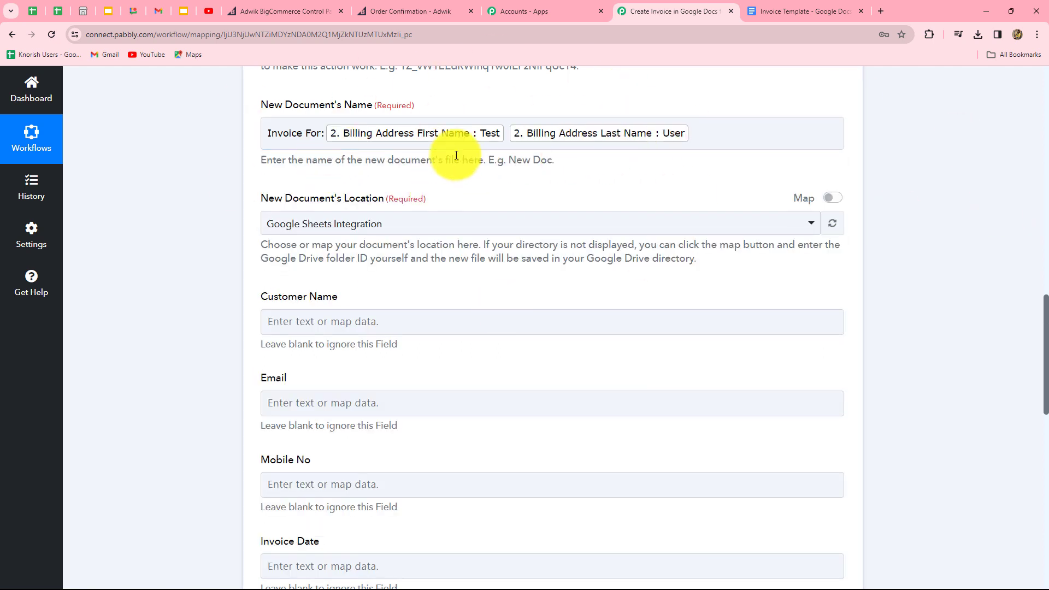
left_click(620, 150)
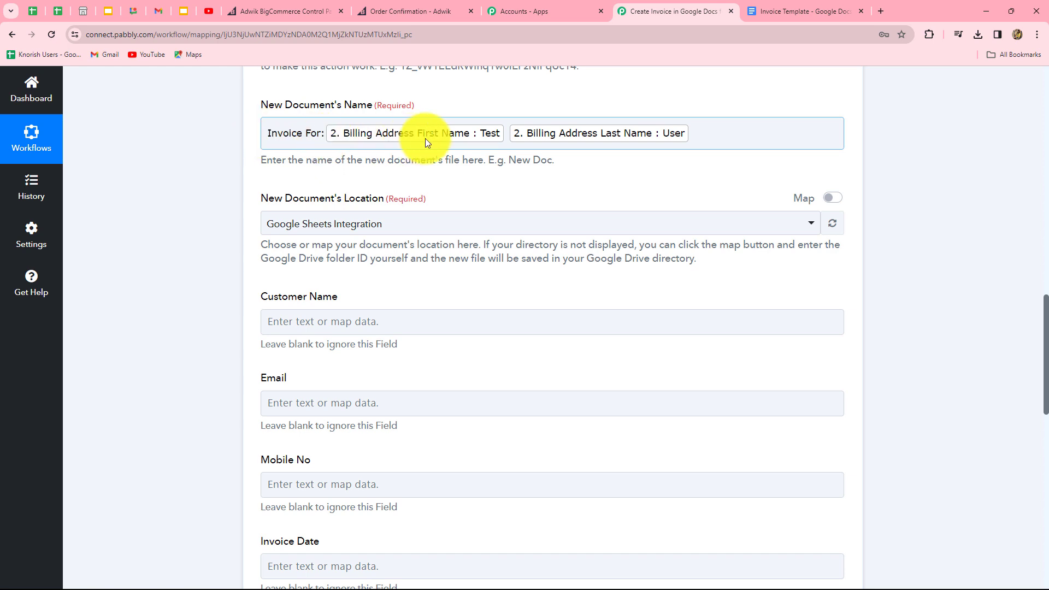
left_click(214, 119)
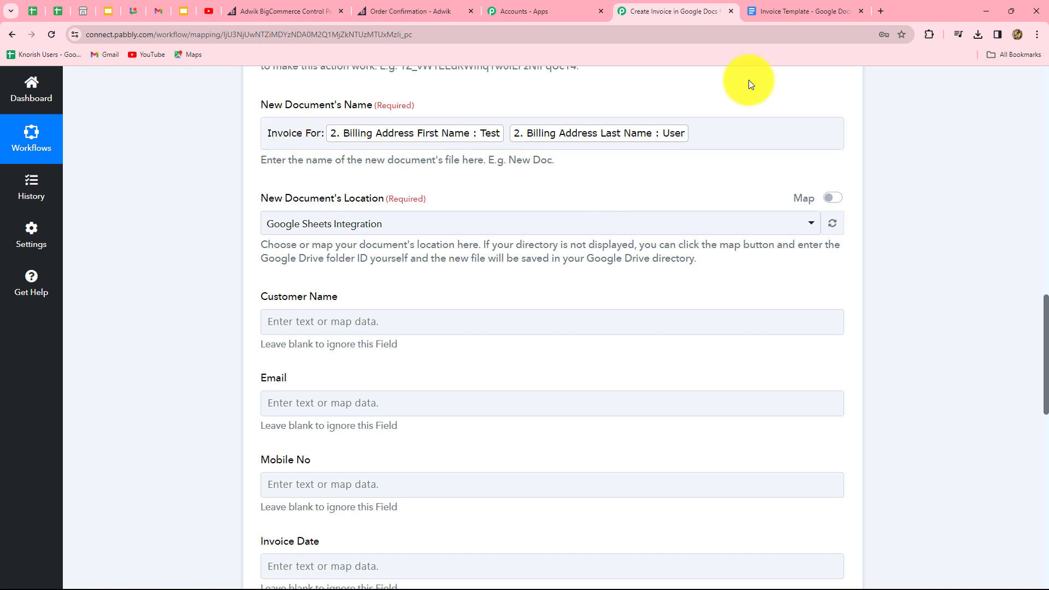
scroll(729, 192, "down", 3)
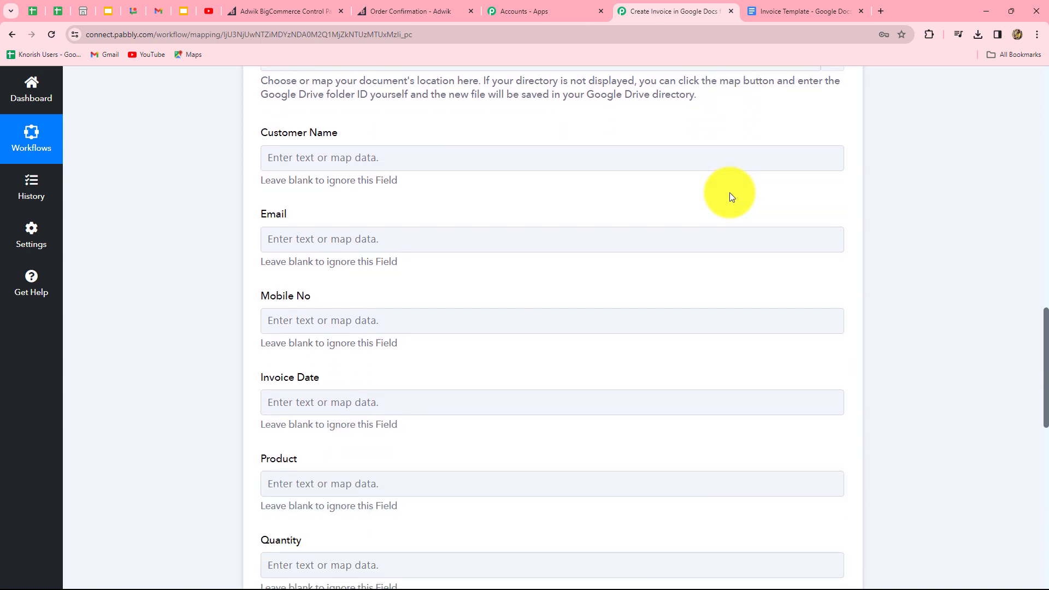
scroll(733, 197, "up", 3)
scroll(585, 206, "down", 1)
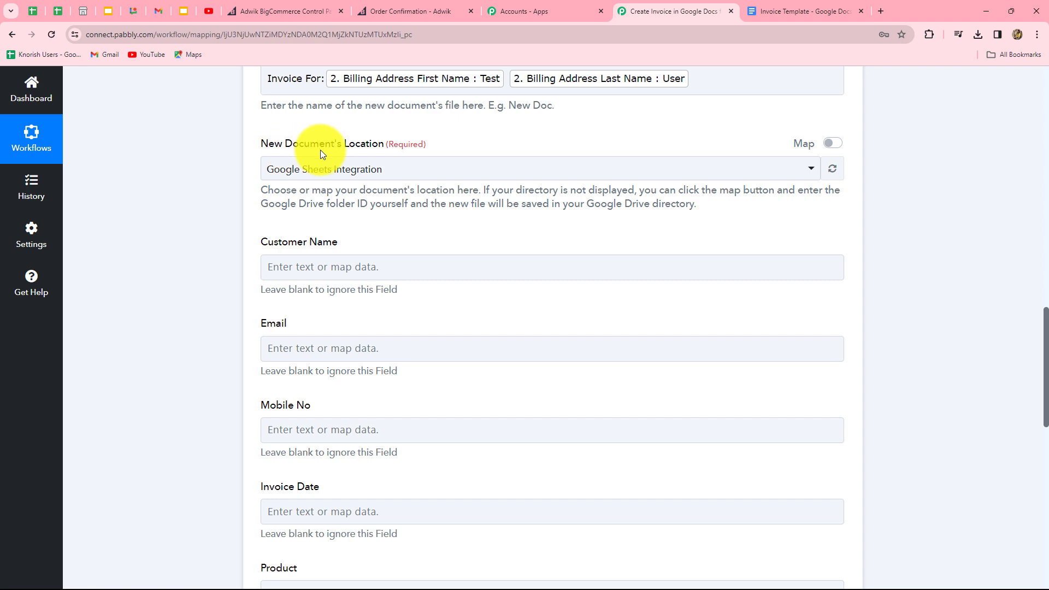
Step: Set the New Document's Location to Test Folder
left_click(391, 172)
scroll(339, 328, "up", 1)
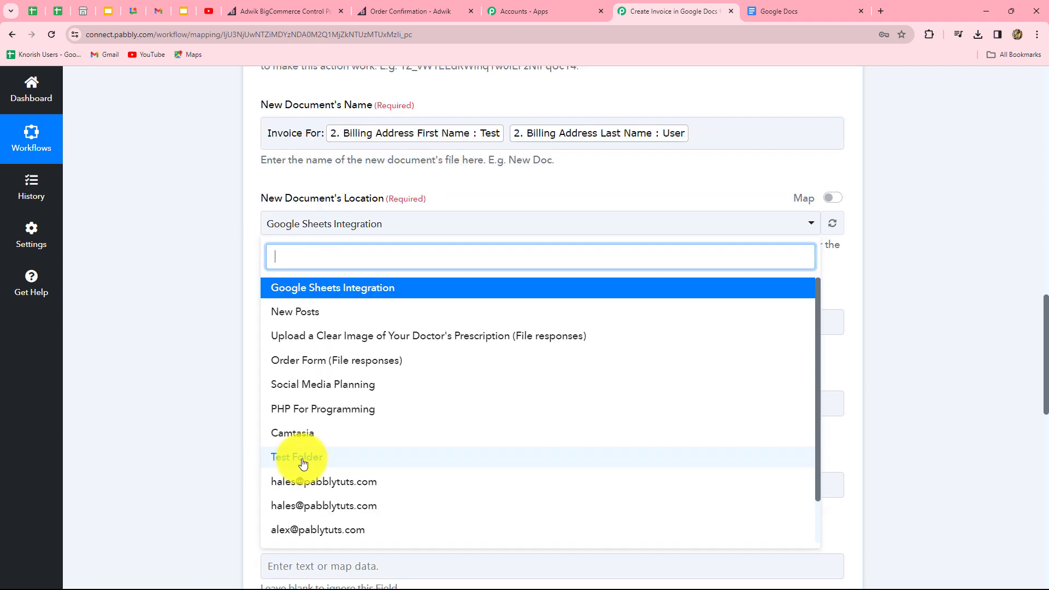
left_click(303, 464)
scroll(381, 213, "down", 3)
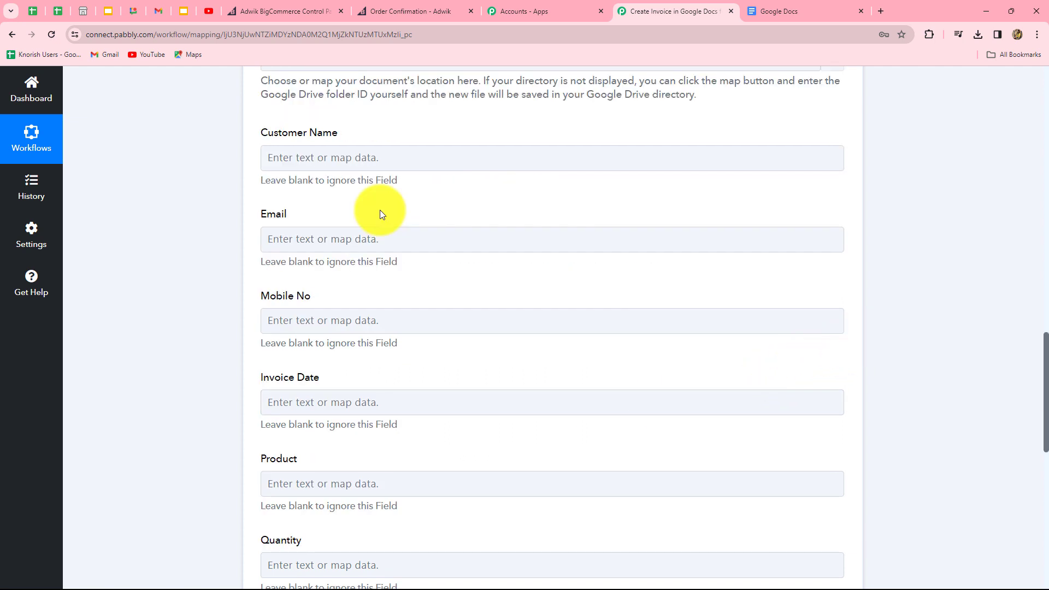
left_click(276, 149)
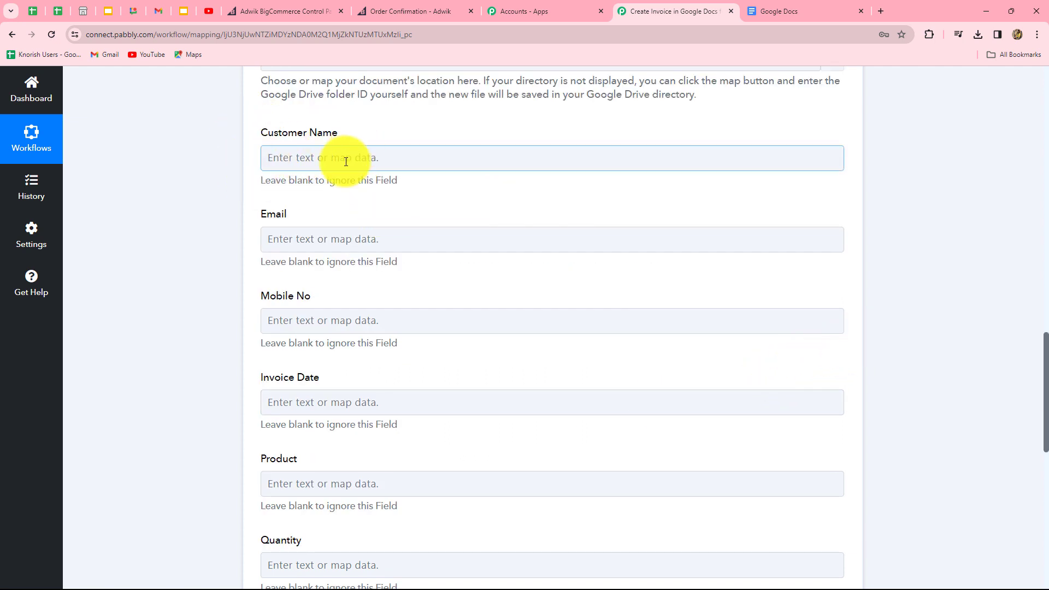
scroll(471, 354, "down", 4)
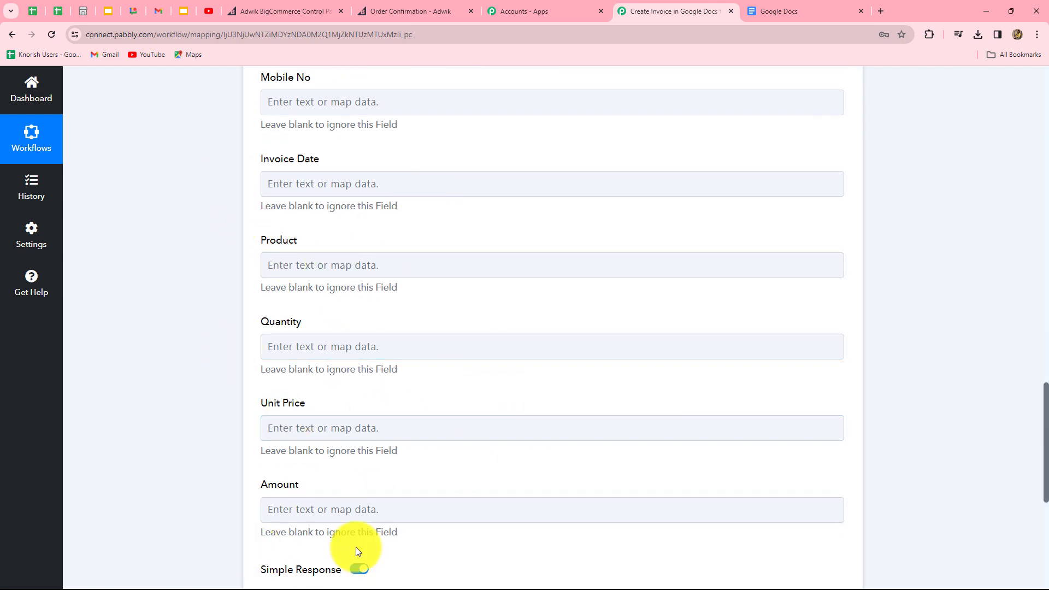
scroll(601, 530, "up", 5)
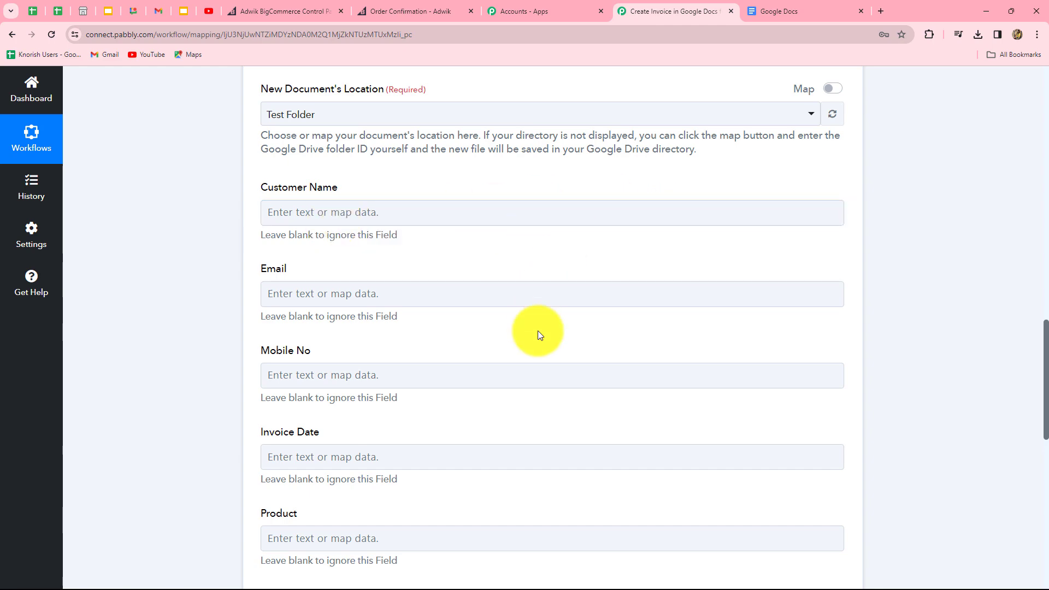
scroll(544, 355, "down", 2)
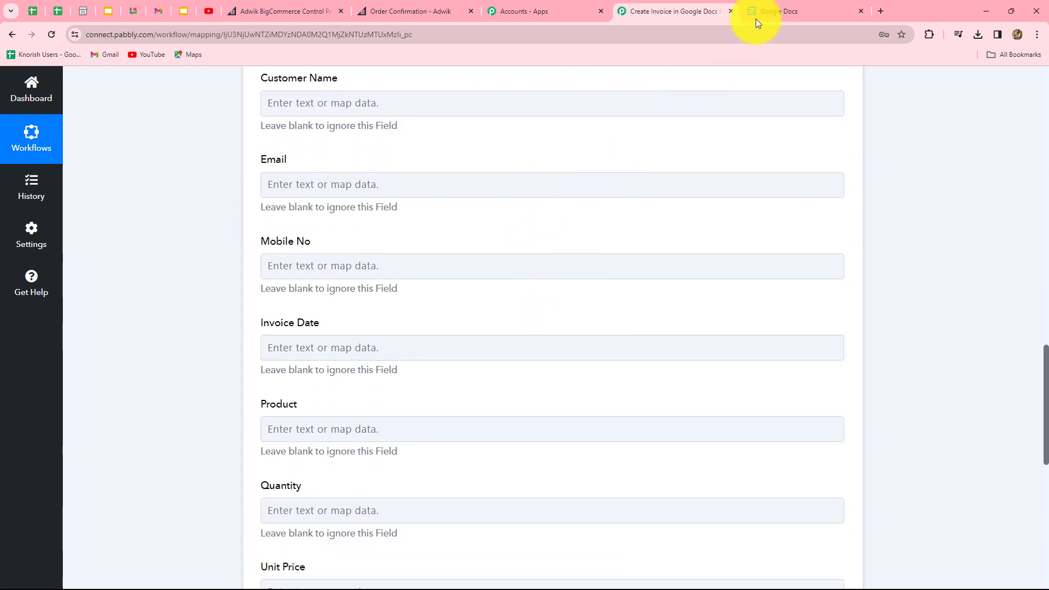
Step: Open the Invoice Template document in Google Docs to review its placeholders
left_click(770, 11)
left_click(203, 359)
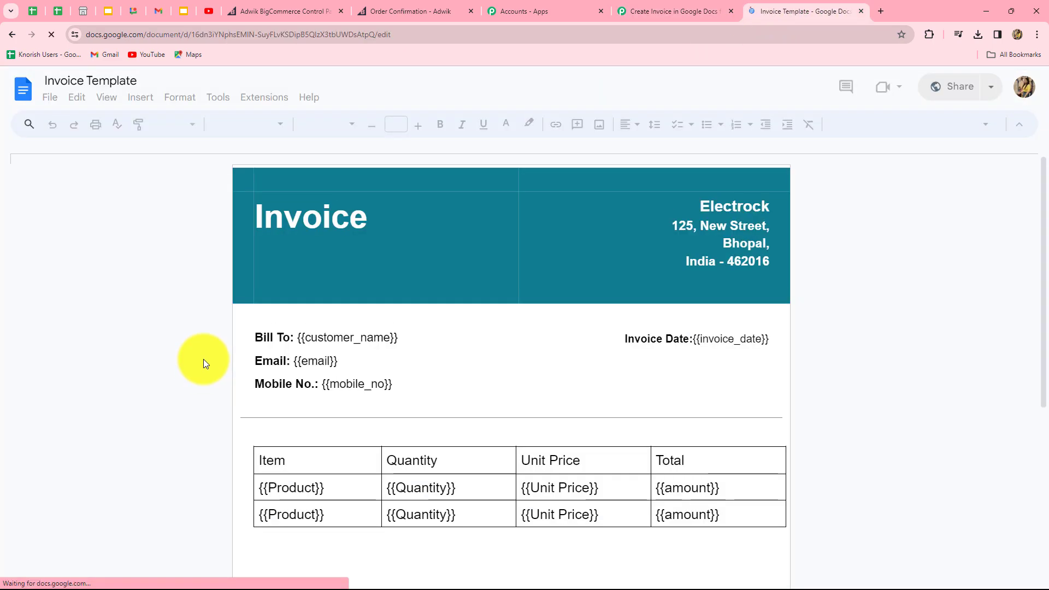
scroll(375, 231, "down", 3)
scroll(266, 275, "up", 2)
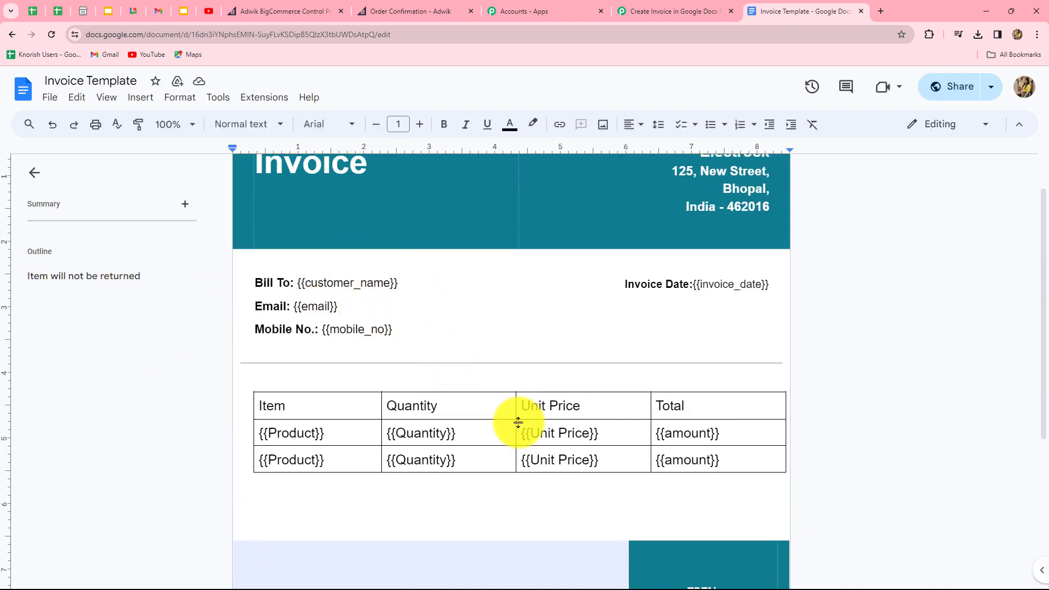
Step: Map Billing Address First Name into the Customer Name field
left_click(628, 12)
scroll(472, 289, "up", 3)
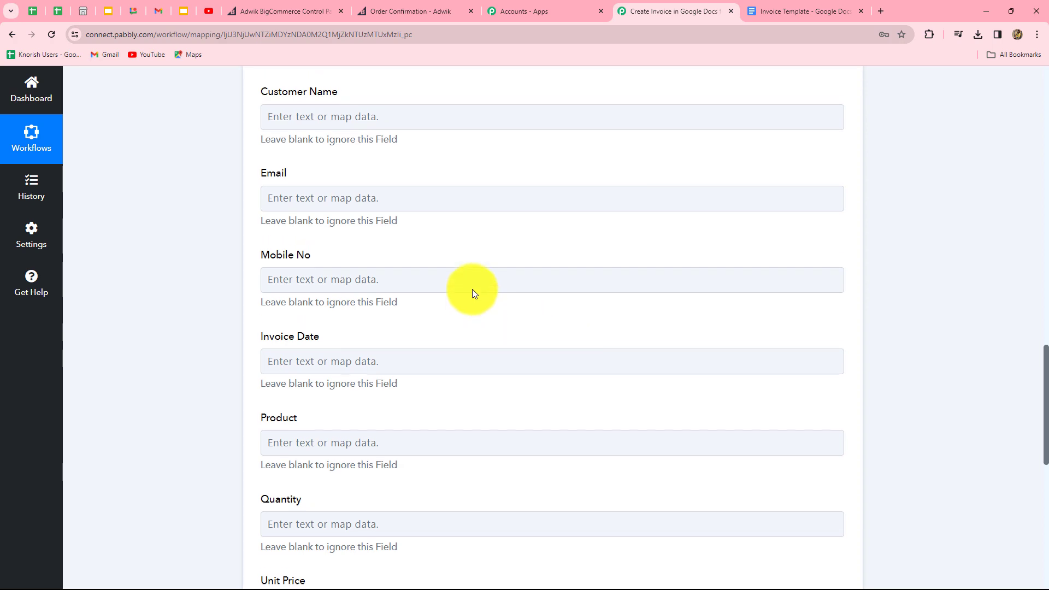
left_click(393, 266)
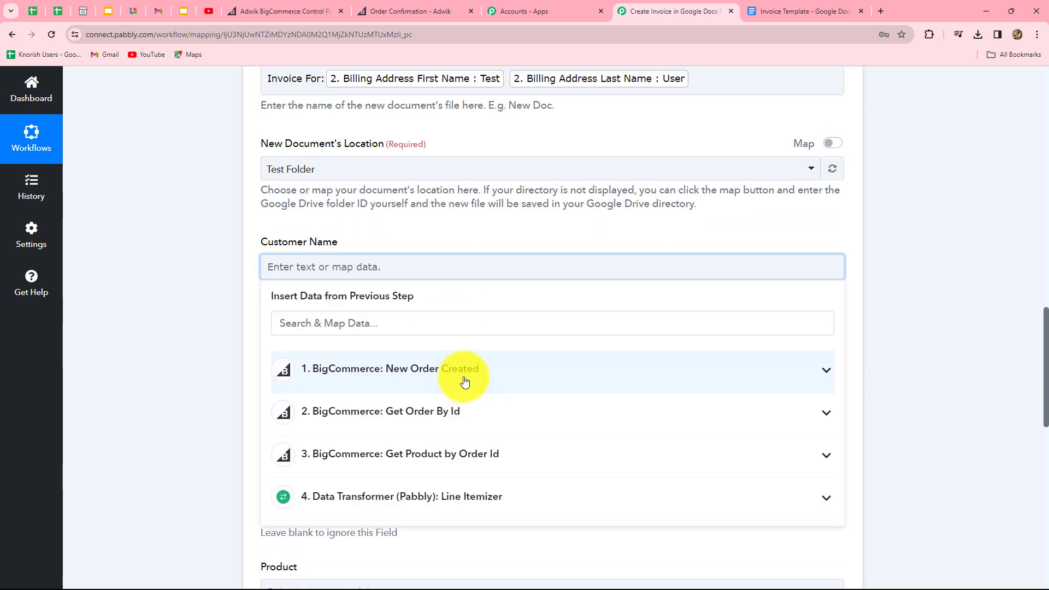
left_click(465, 382)
left_click(409, 323)
type("name")
left_click(426, 407)
scroll(393, 136, "down", 4)
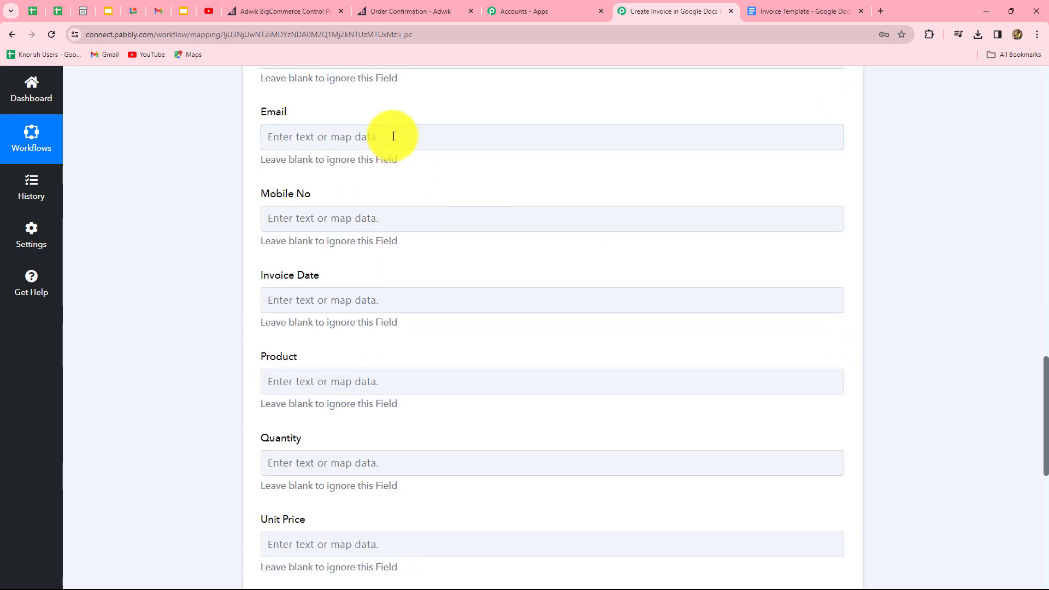
Step: Map Billing Address Email into the Email field
left_click(394, 136)
left_click(382, 246)
left_click(358, 199)
type("e")
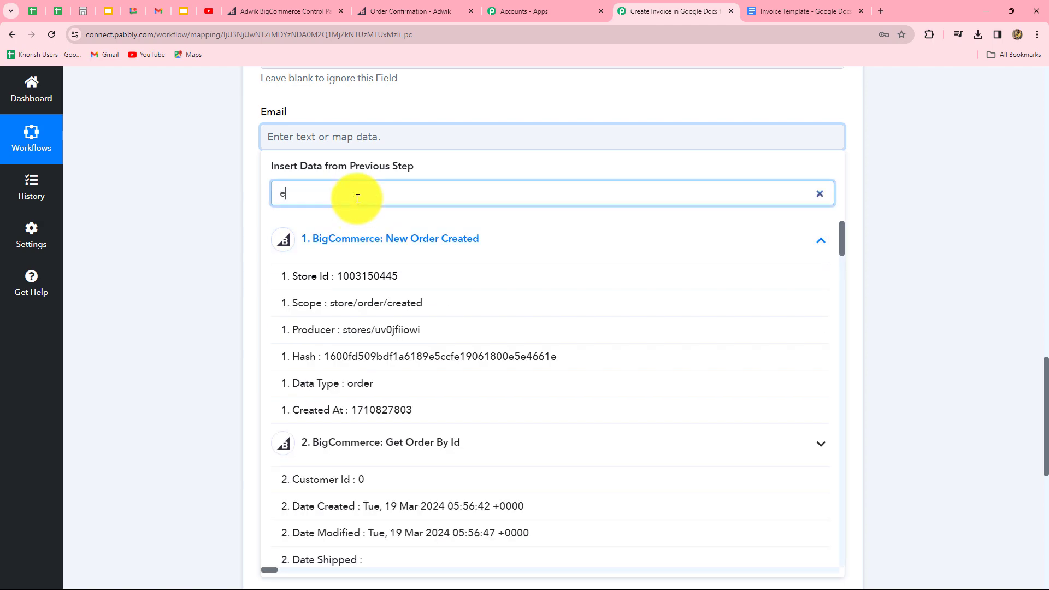
type("mail")
left_click(477, 282)
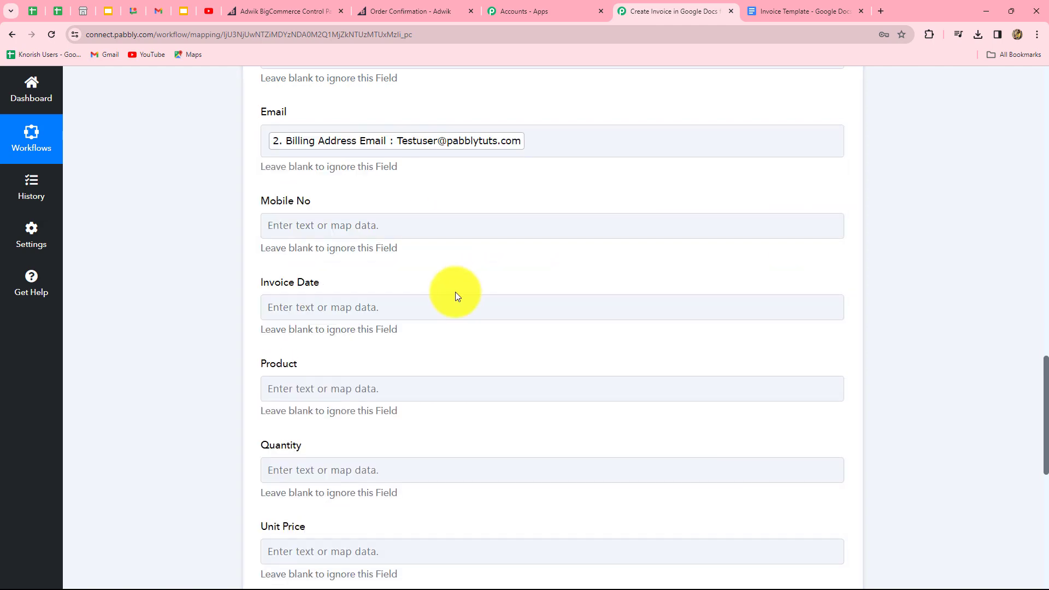
scroll(455, 291, "down", 2)
Step: Map Billing Address Phone into Mobile No, leaving Invoice Date empty
left_click(437, 116)
left_click(434, 268)
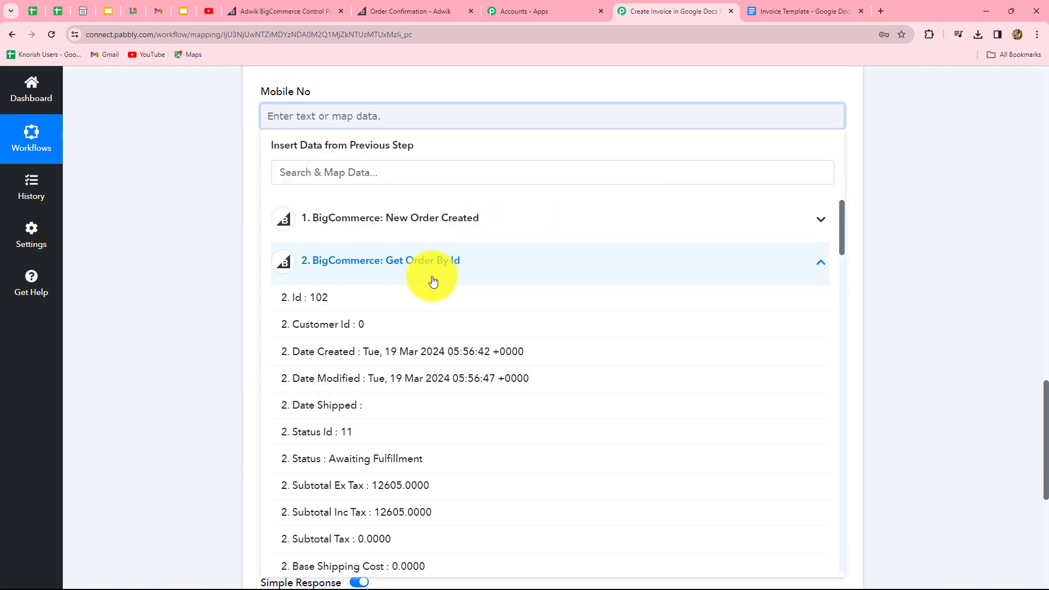
scroll(476, 406, "down", 4)
scroll(478, 408, "up", 4)
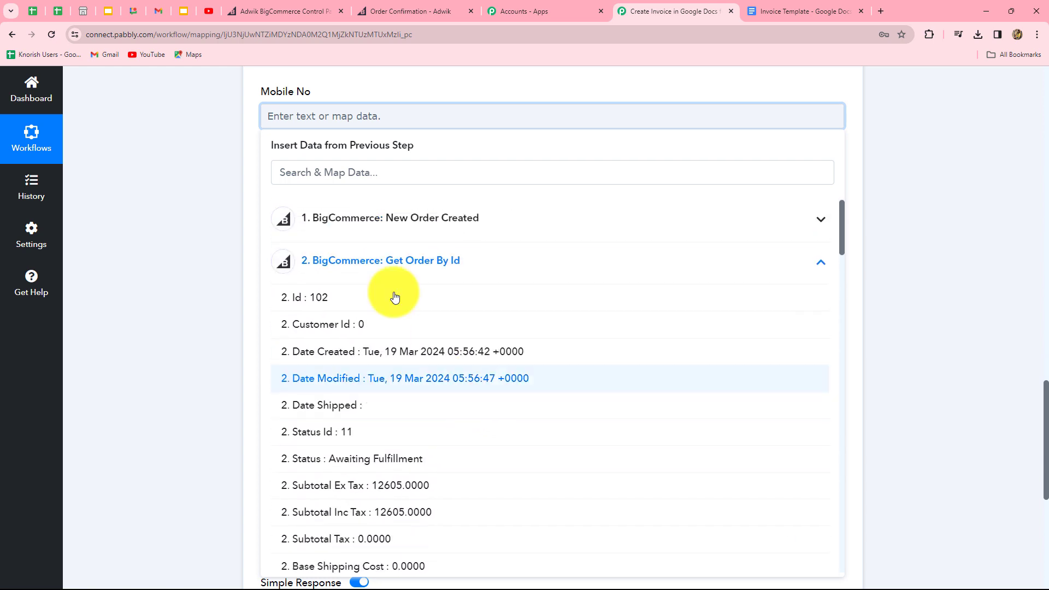
left_click(319, 180)
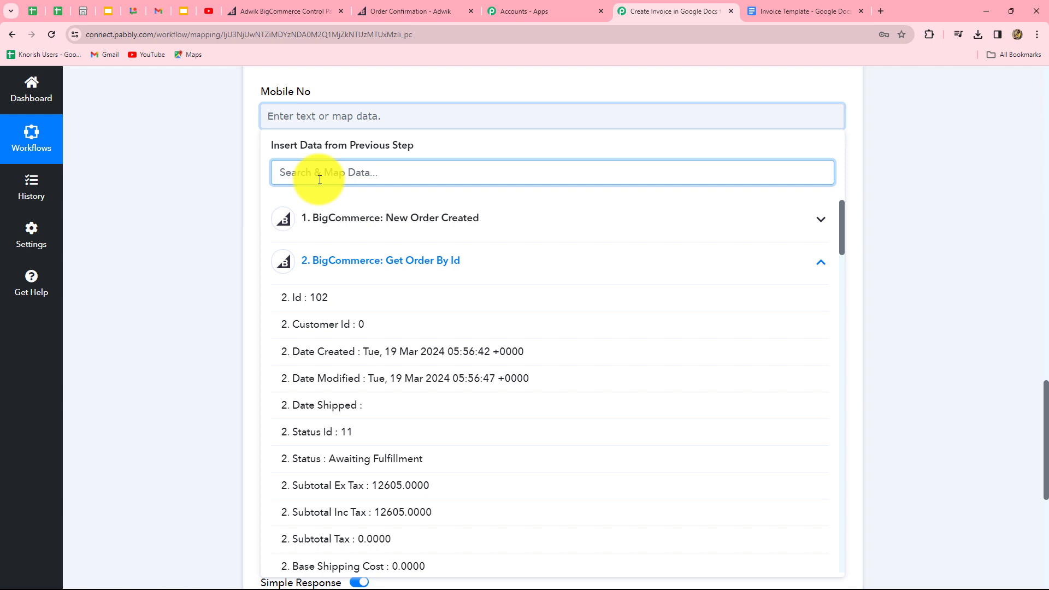
type("pho")
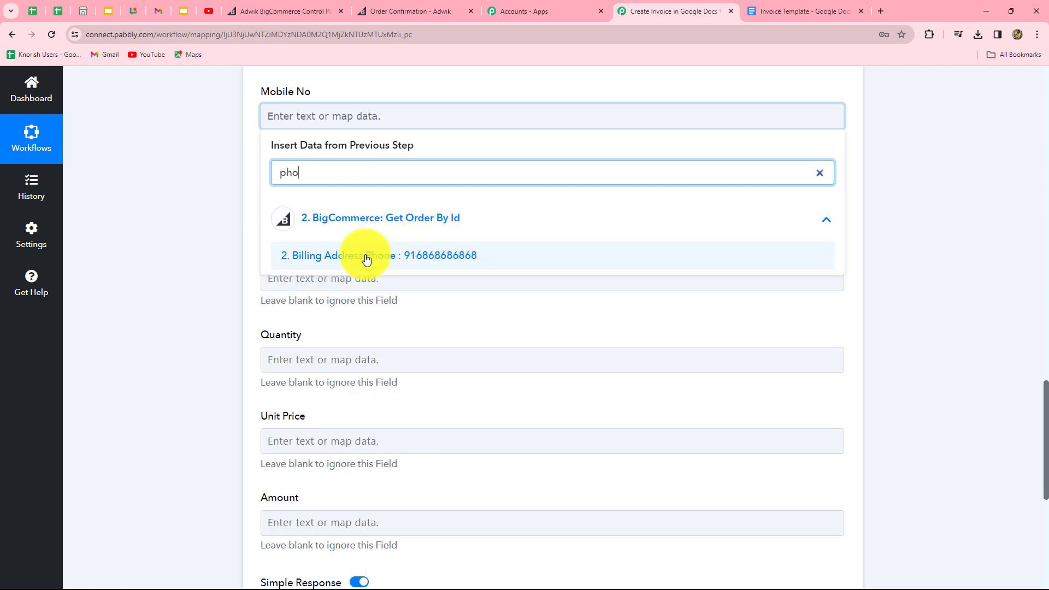
left_click(453, 261)
left_click(371, 203)
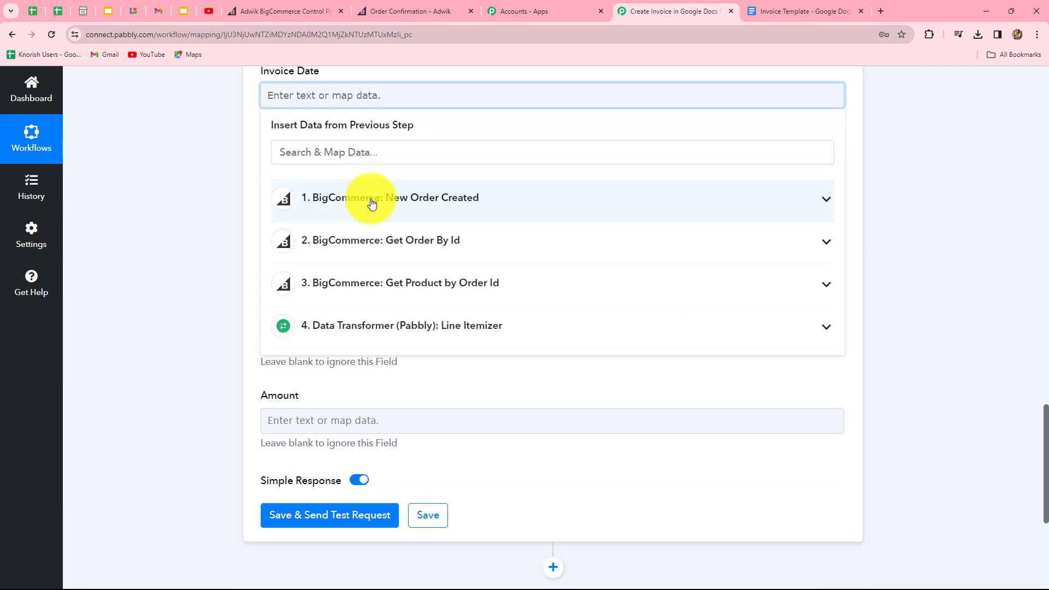
left_click(372, 200)
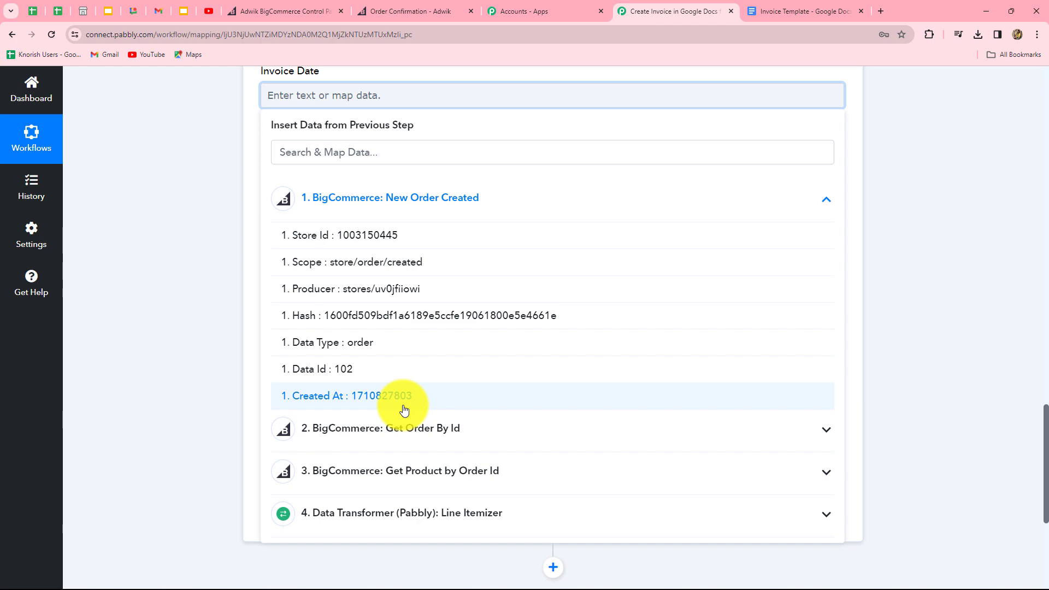
left_click(923, 370)
scroll(923, 369, "up", 6)
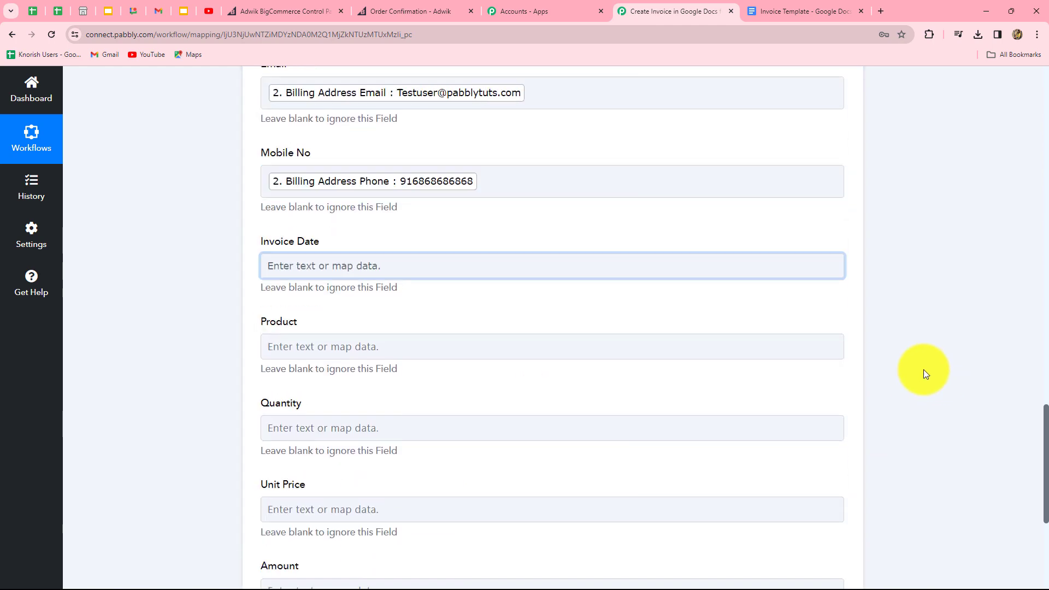
Step: Insert a Date/Time Formatter step before the Google Docs action
scroll(923, 369, "up", 20)
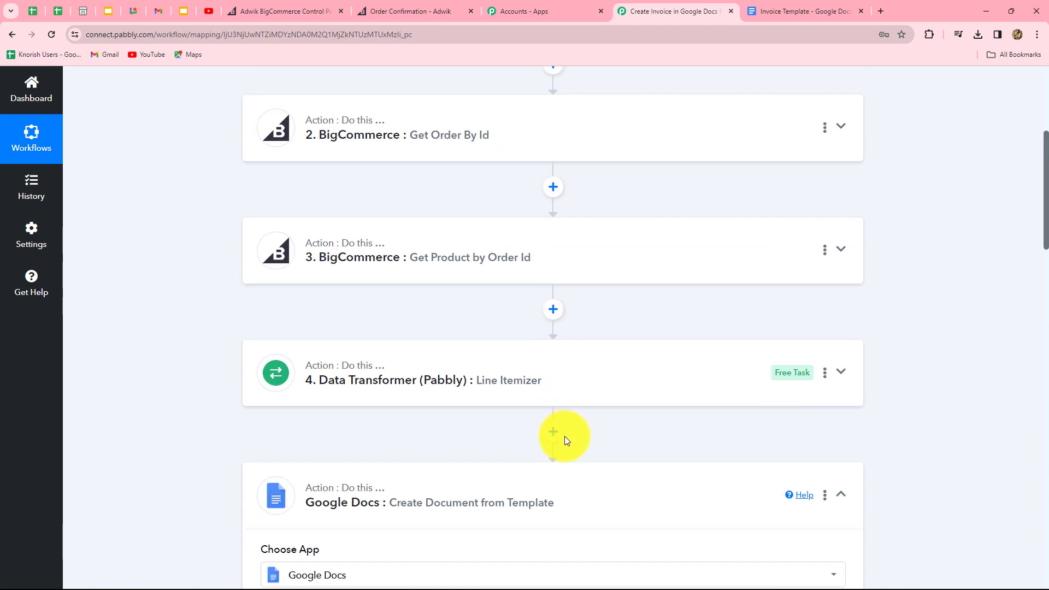
left_click(554, 435)
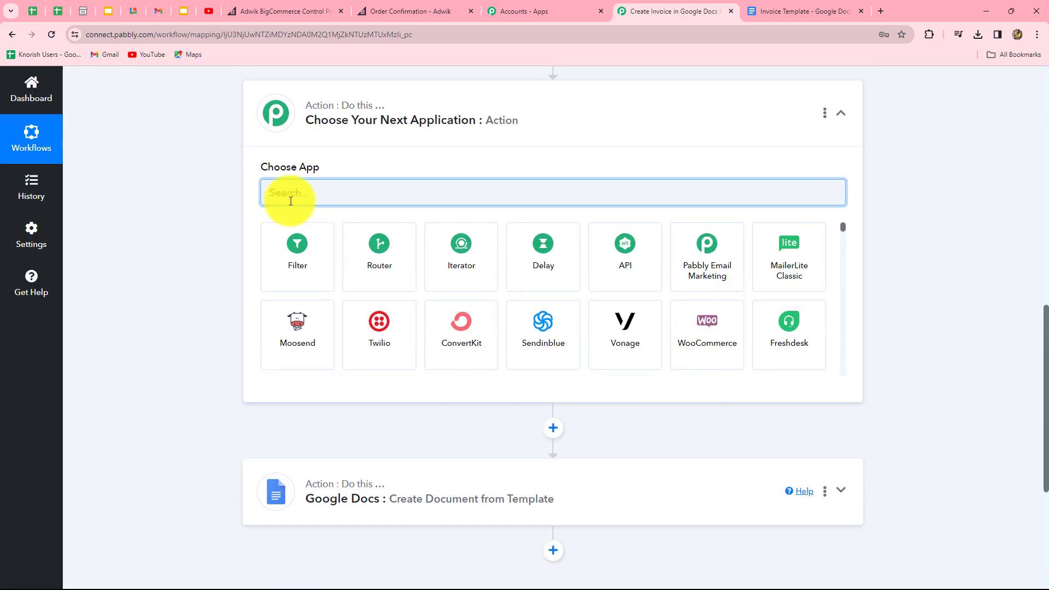
key("Caps_Lock")
type("D")
key("Caps_Lock")
type("ate")
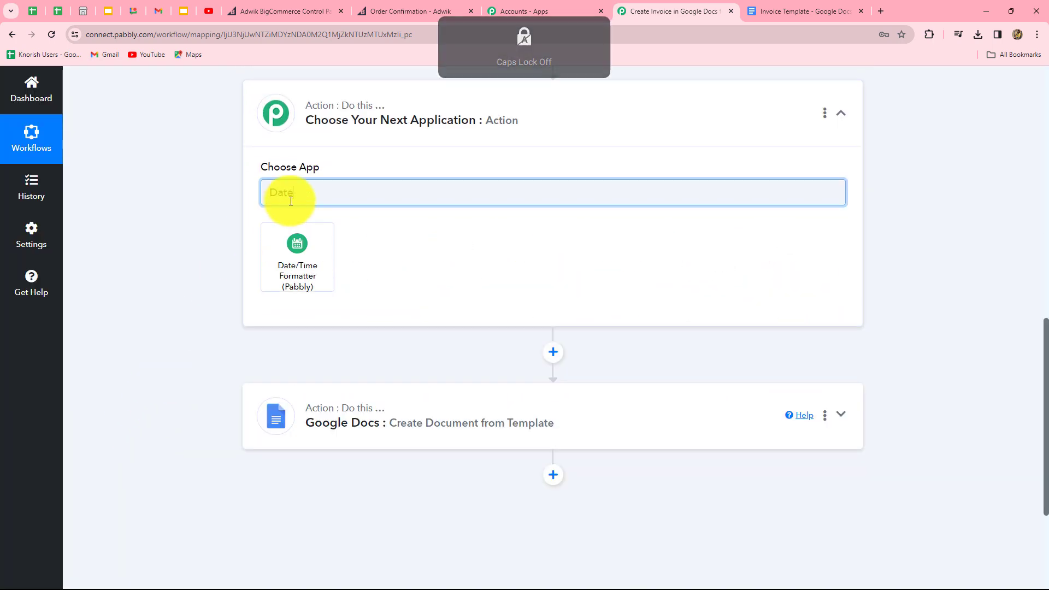
left_click(298, 247)
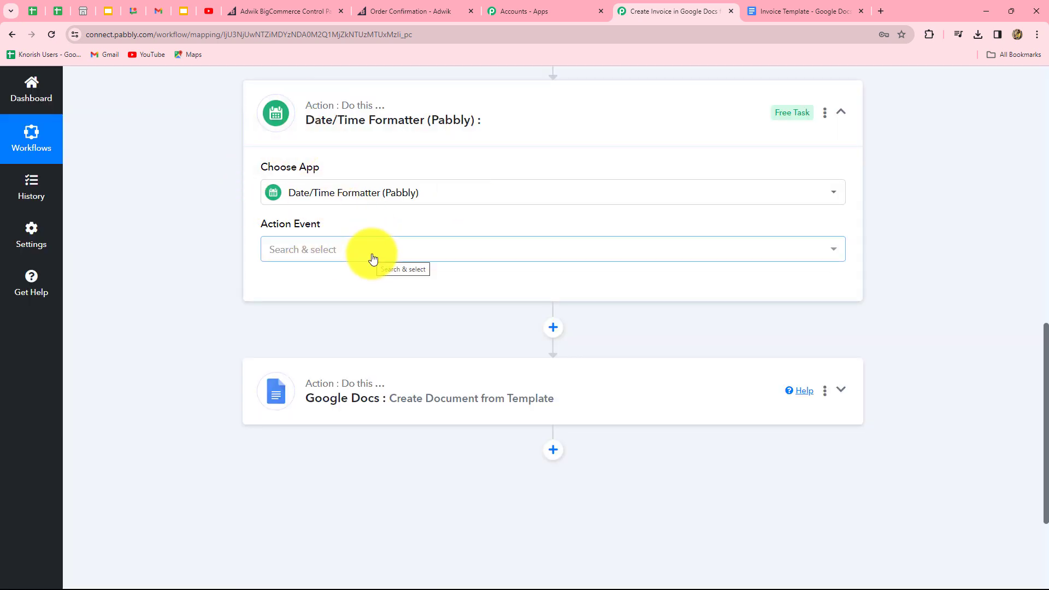
Step: Set the formatter's action event to Format Date Only and connect it
left_click(331, 247)
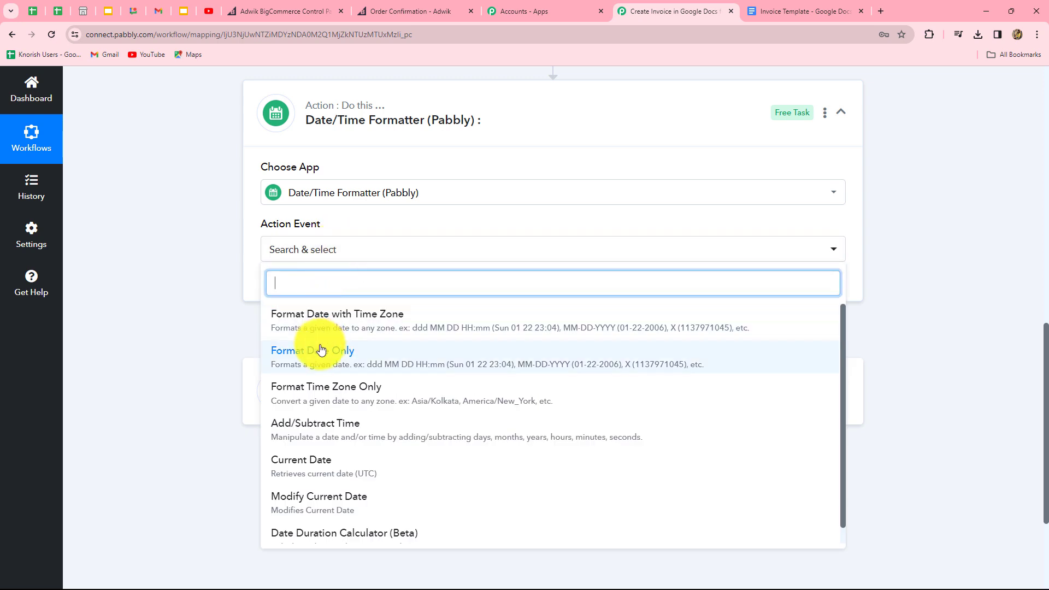
left_click(318, 366)
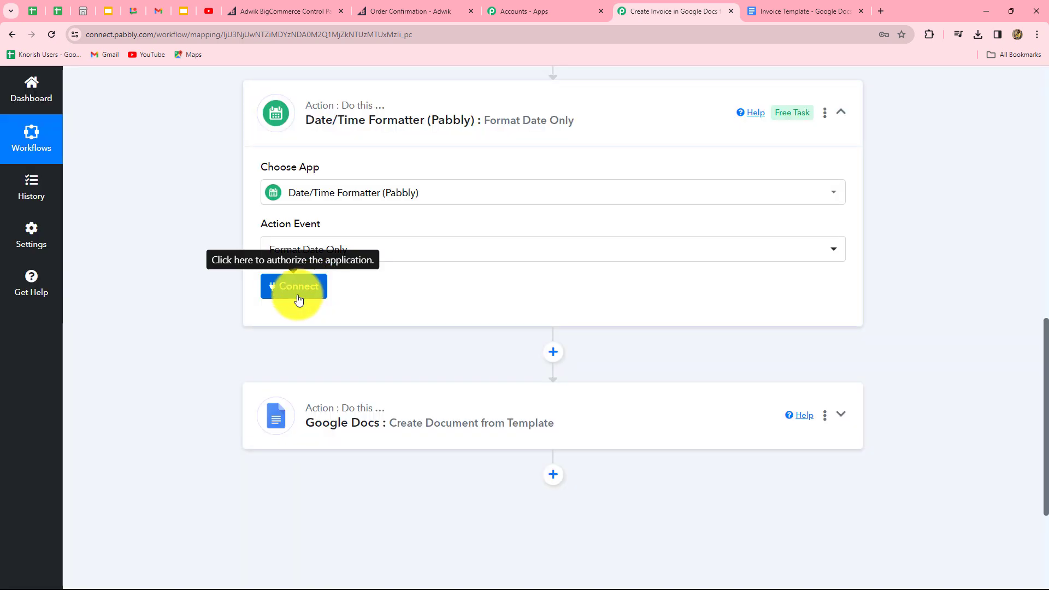
left_click(299, 296)
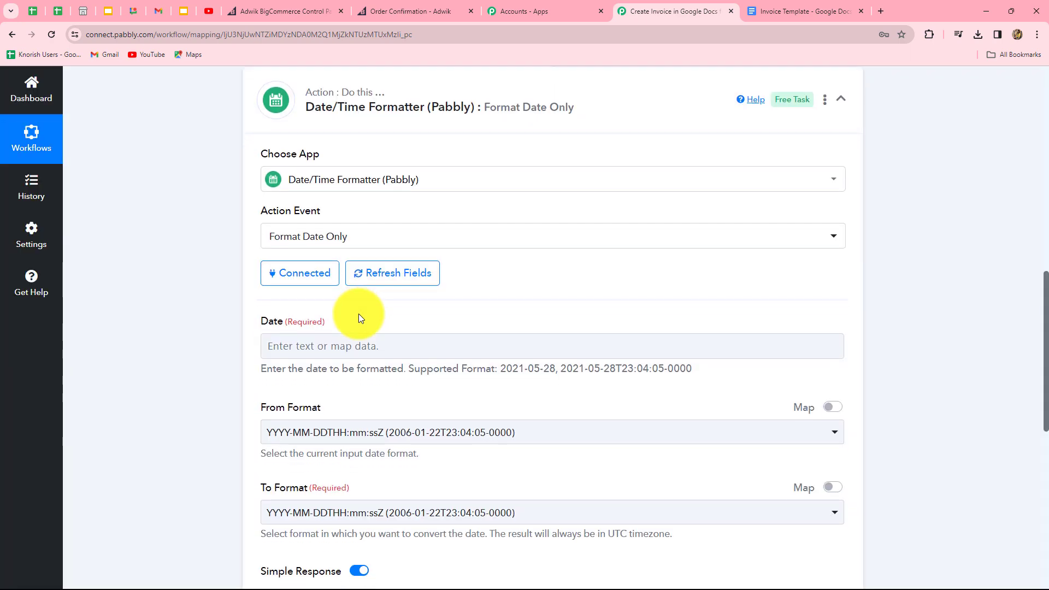
Step: Map the order's 1. Created At value into the formatter's Date field
scroll(328, 246, "down", 3)
left_click(343, 147)
left_click(356, 143)
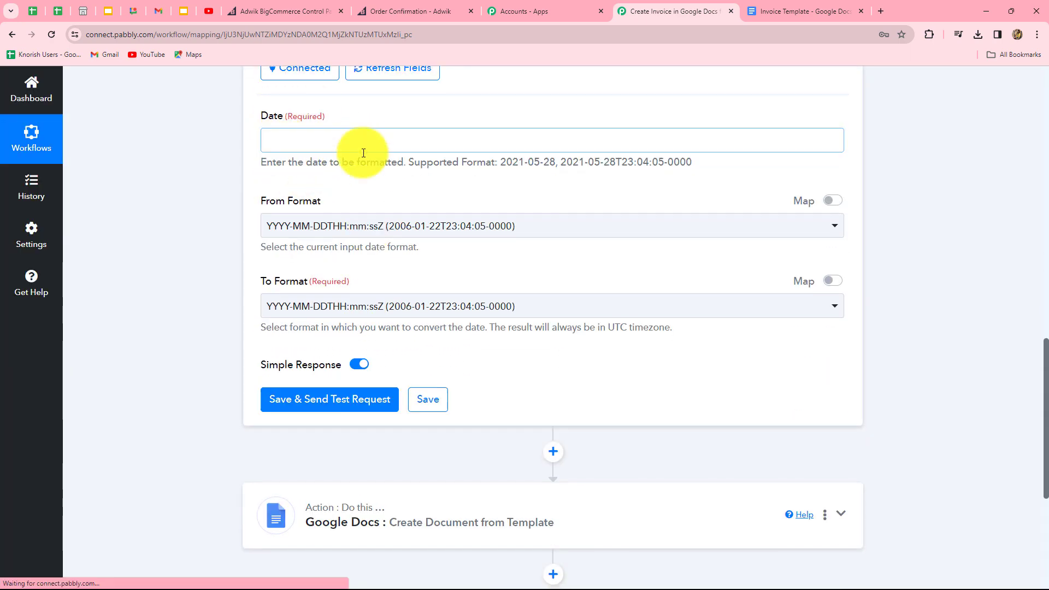
left_click(377, 242)
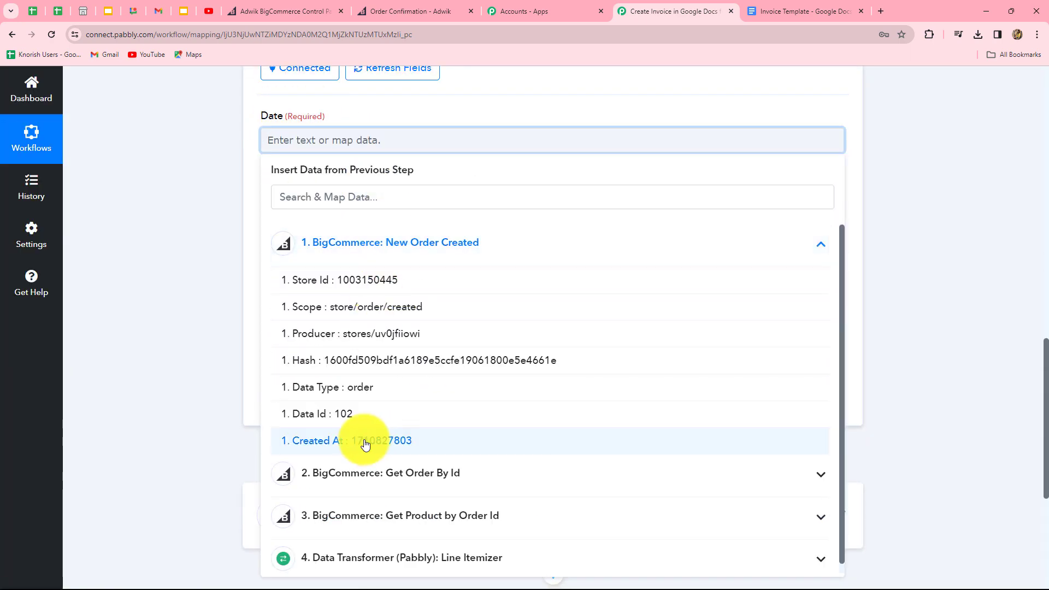
left_click(410, 440)
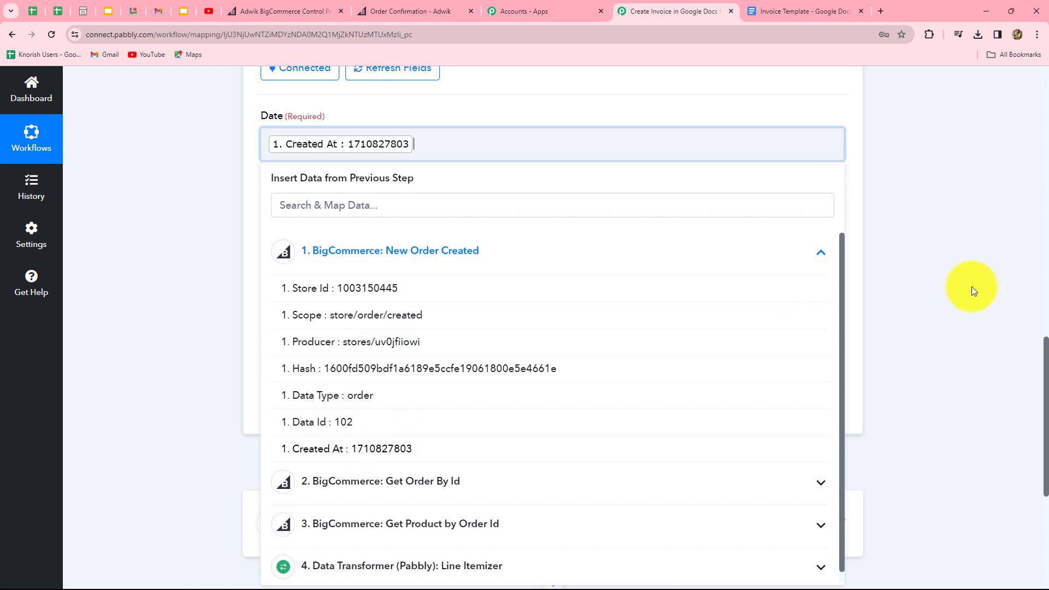
left_click(971, 286)
scroll(407, 274, "down", 2)
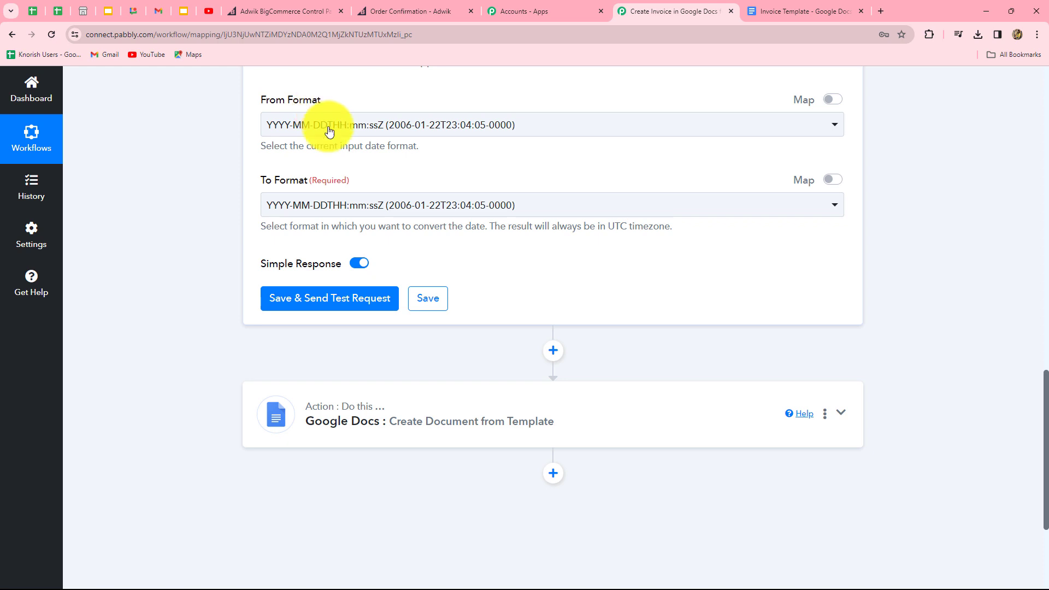
scroll(424, 169, "up", 2)
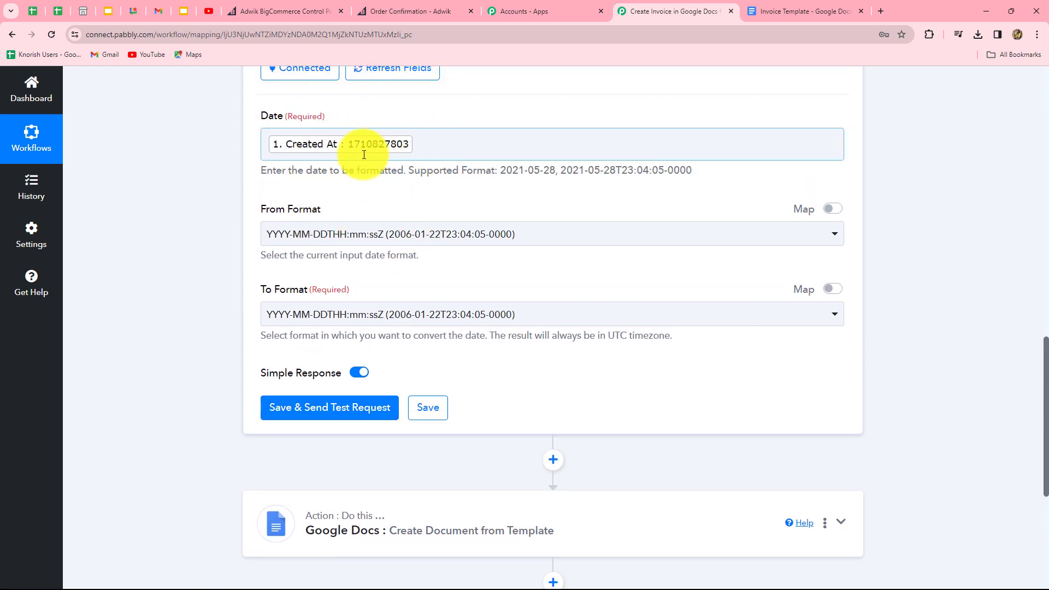
Step: Set From Format to Timestamp and To Format to DD-MM-YYYY
left_click(374, 234)
scroll(418, 410, "down", 5)
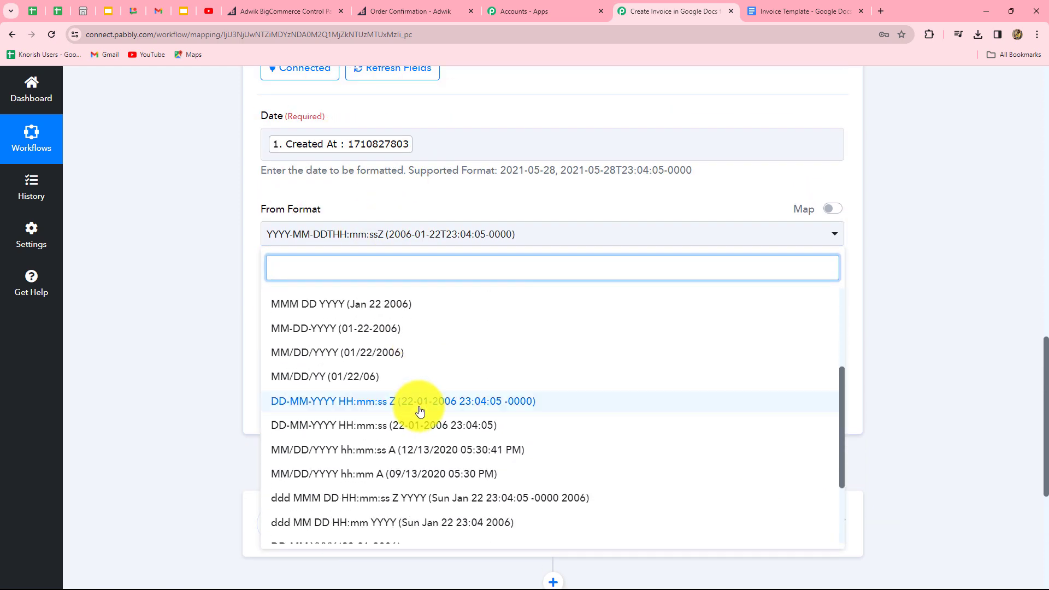
left_click(288, 504)
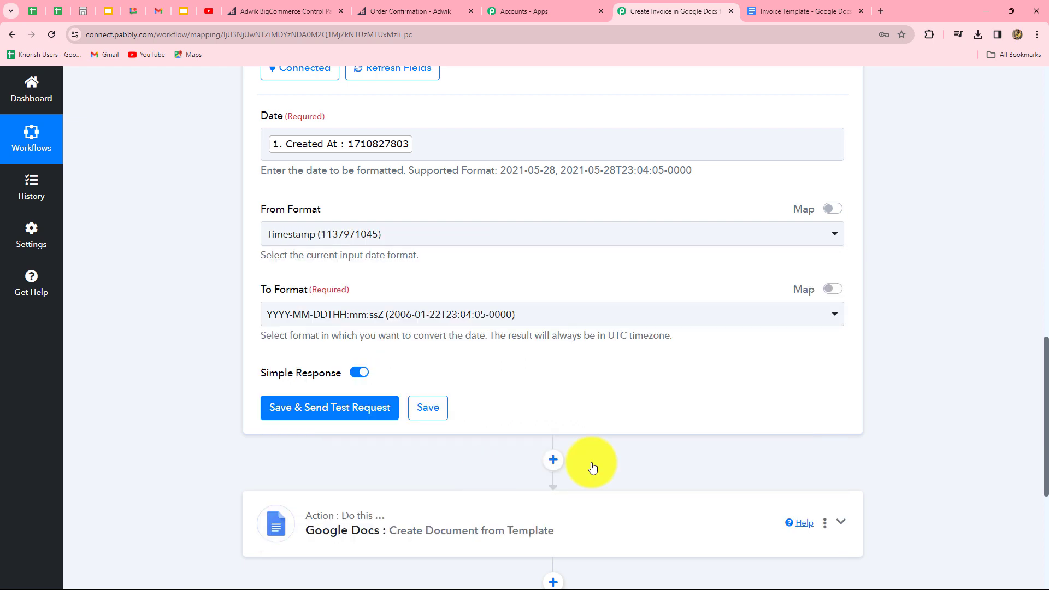
scroll(391, 261, "down", 2)
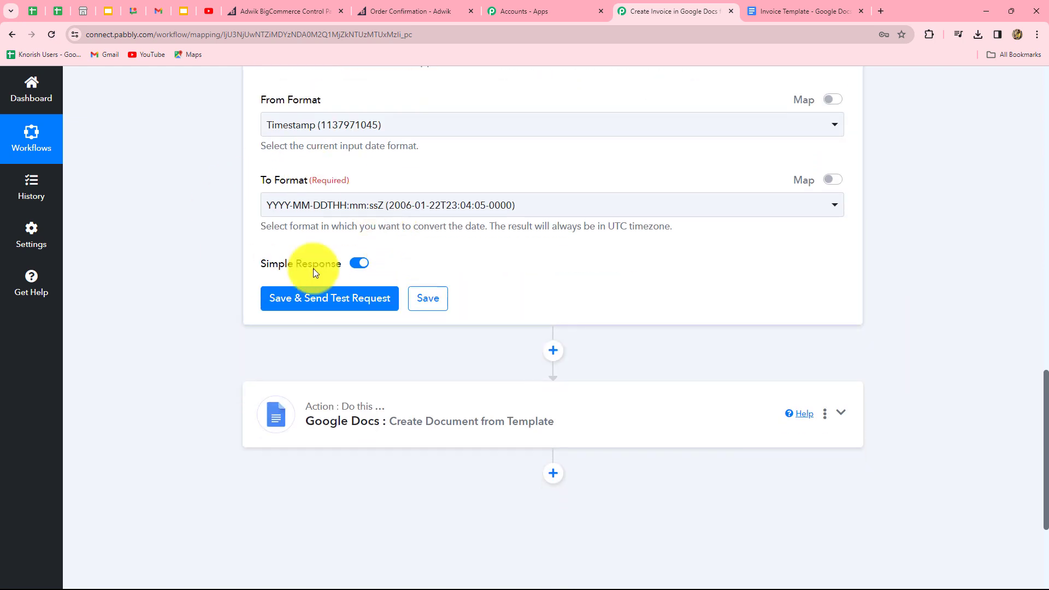
left_click(444, 203)
scroll(448, 388, "down", 1)
scroll(445, 395, "down", 2)
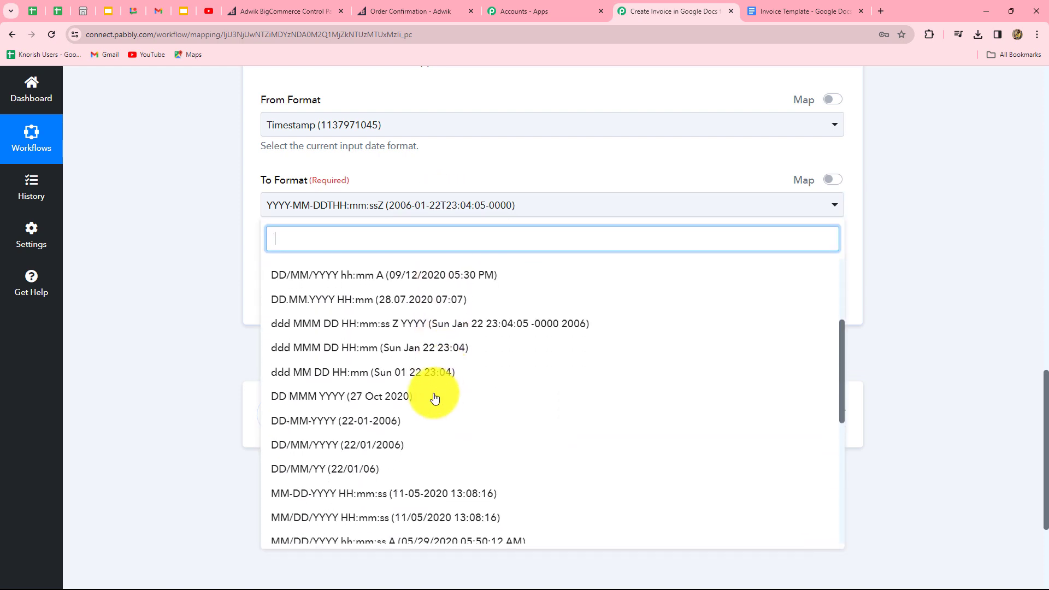
left_click(323, 424)
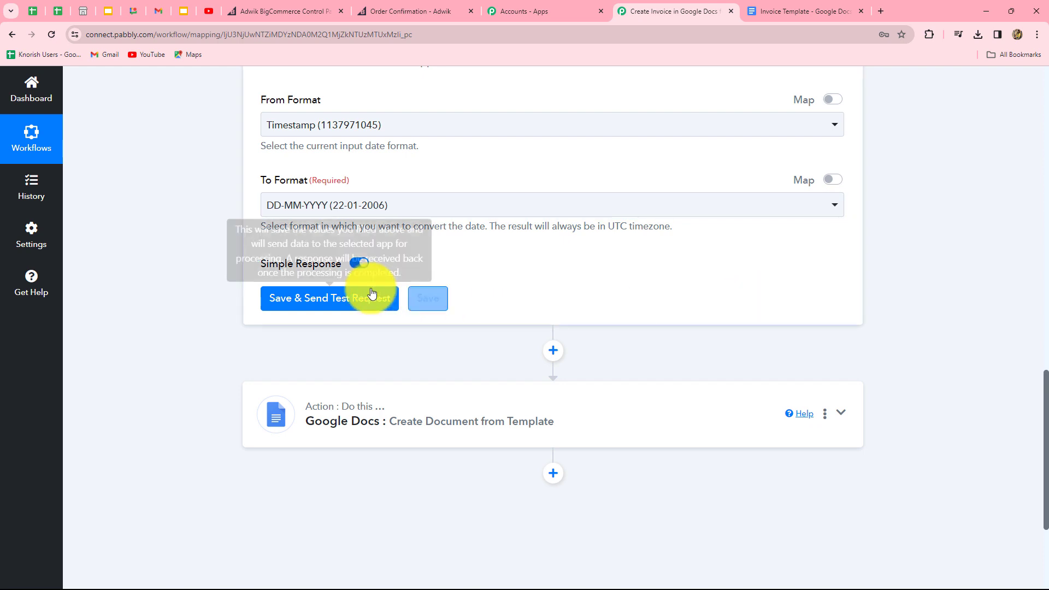
Step: Save and test the formatter step, confirming the Result 19-03-2024
left_click(350, 304)
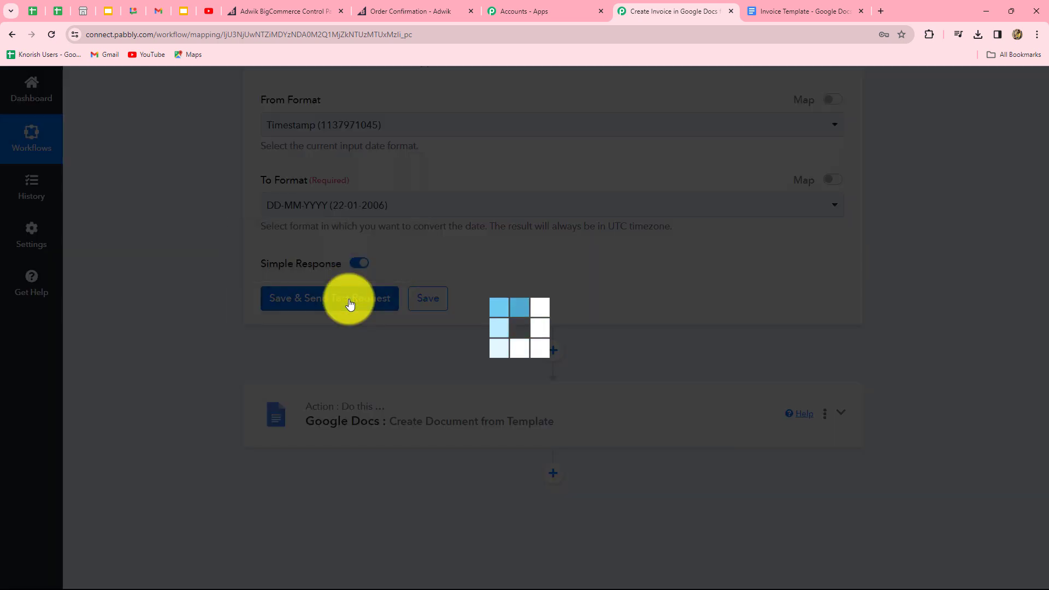
scroll(952, 252, "down", 2)
scroll(951, 252, "down", 2)
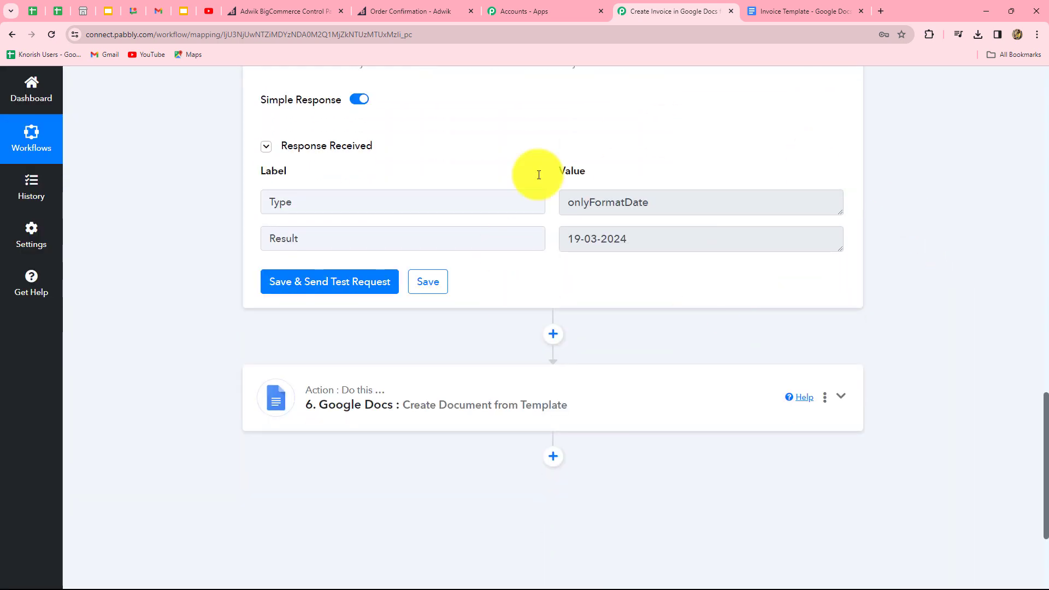
left_click_drag(563, 241, 682, 242)
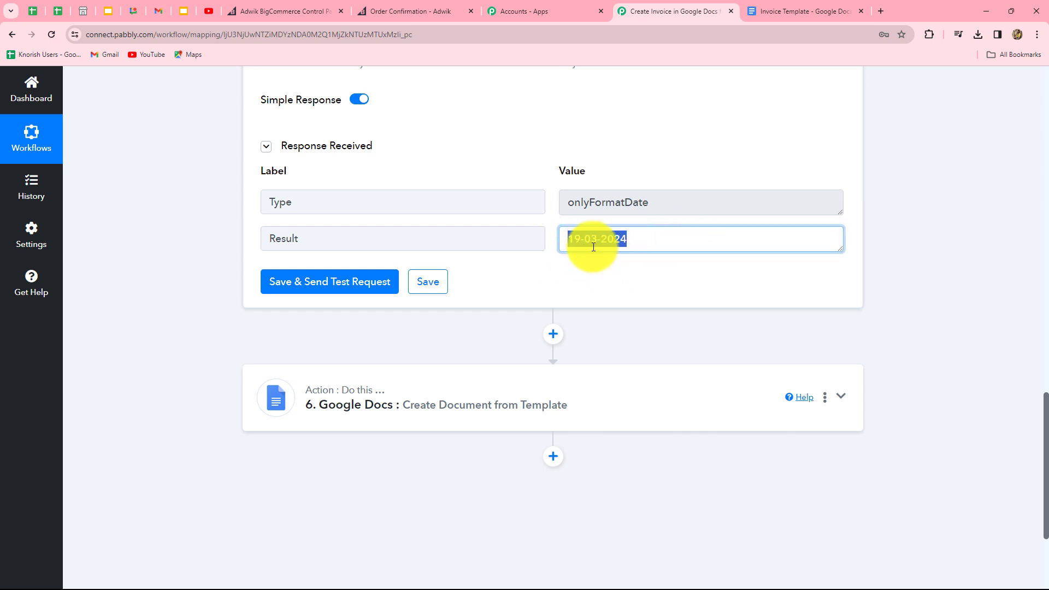
left_click(670, 324)
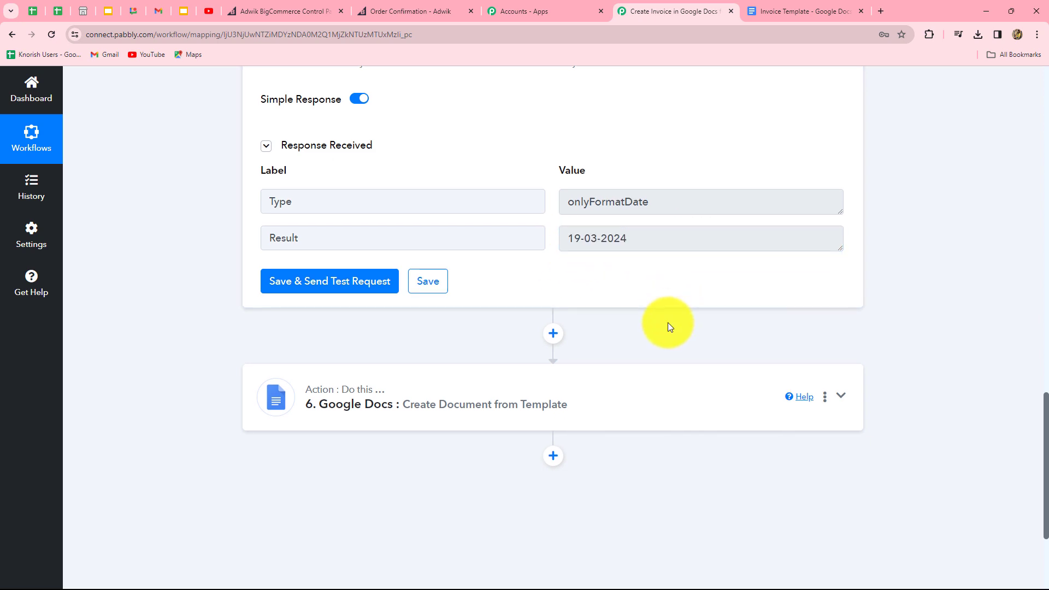
scroll(604, 250, "down", 3)
left_click(605, 251)
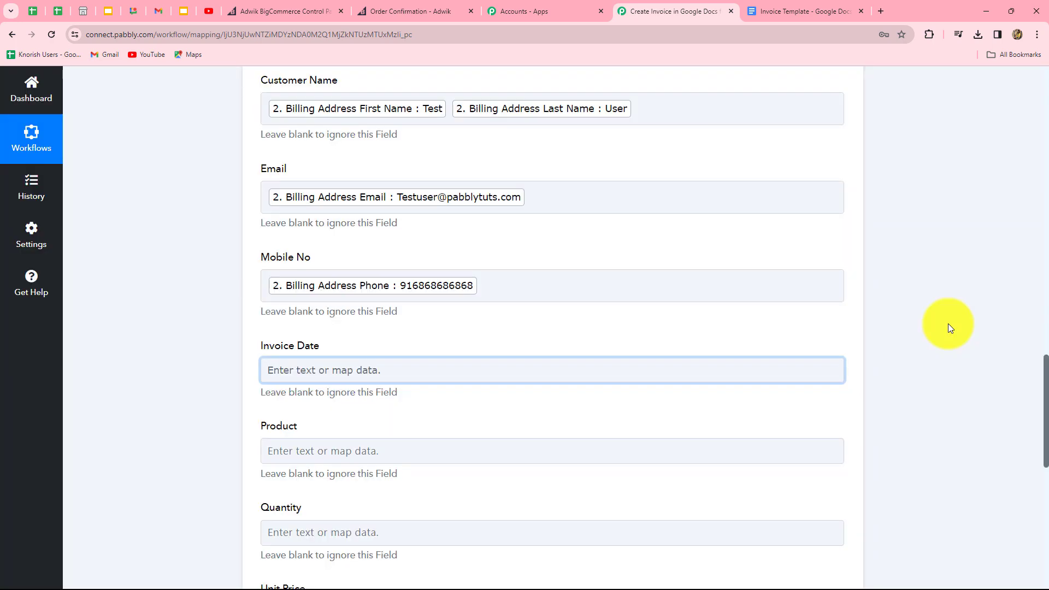
Step: Map the formatter's 5. Result (19-03-2024) into the Google Docs Invoice Date field
scroll(948, 323, "up", 5)
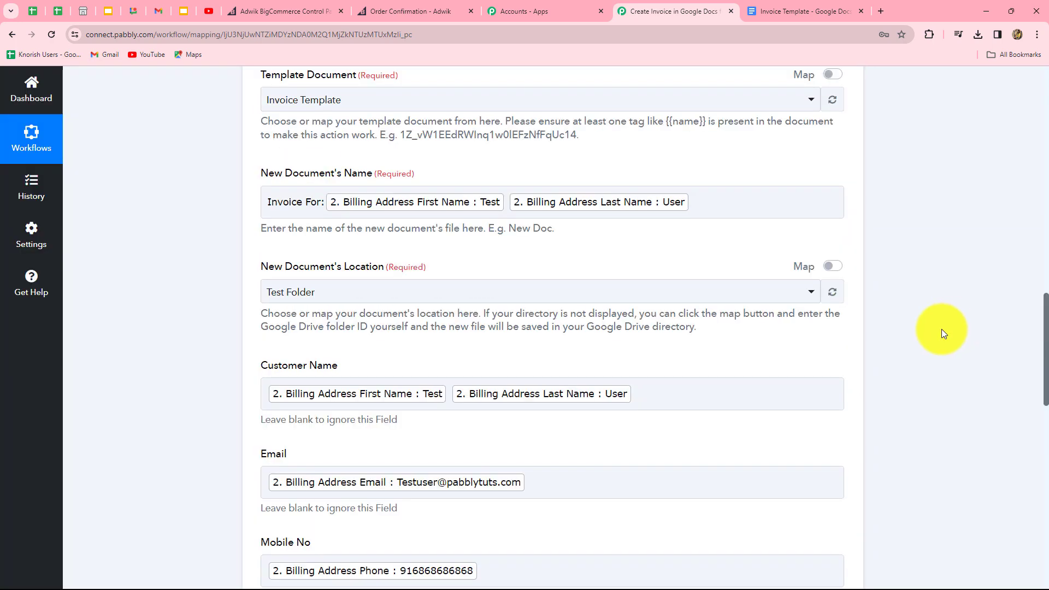
scroll(940, 329, "down", 6)
left_click(339, 273)
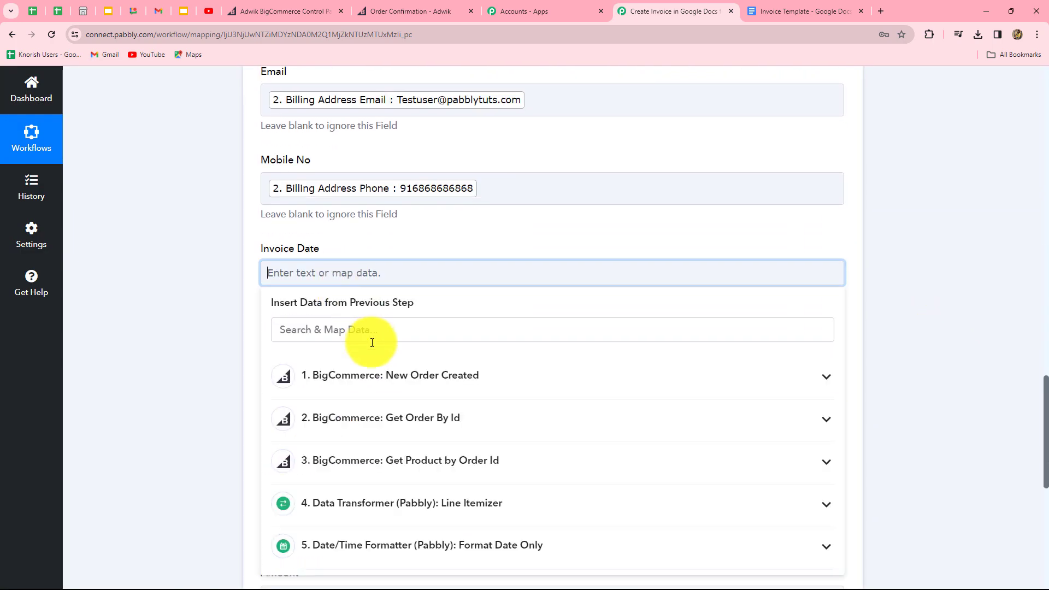
scroll(368, 333, "down", 3)
left_click(368, 327)
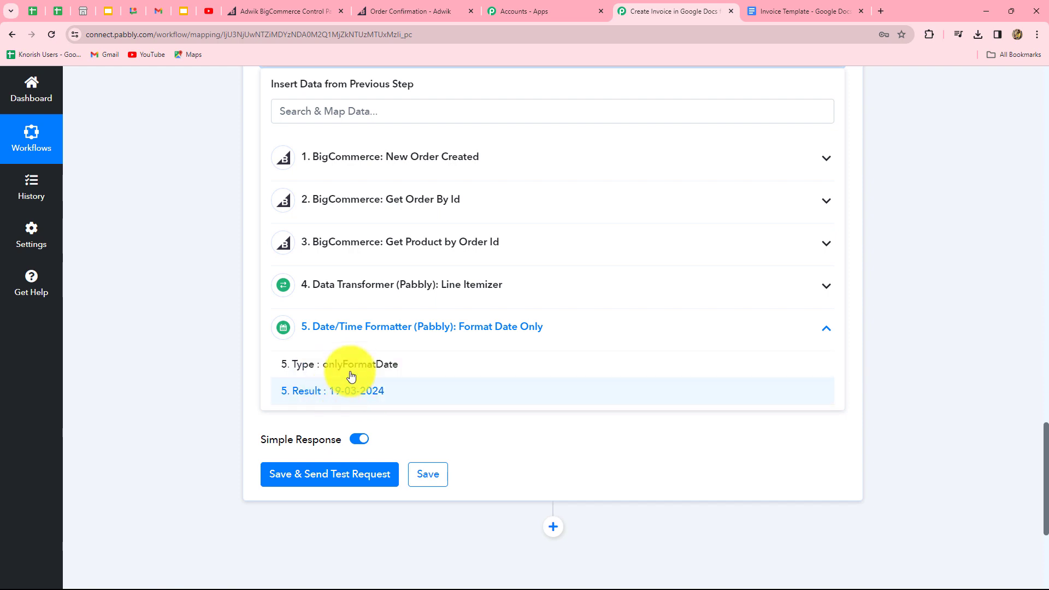
left_click(356, 392)
left_click(903, 272)
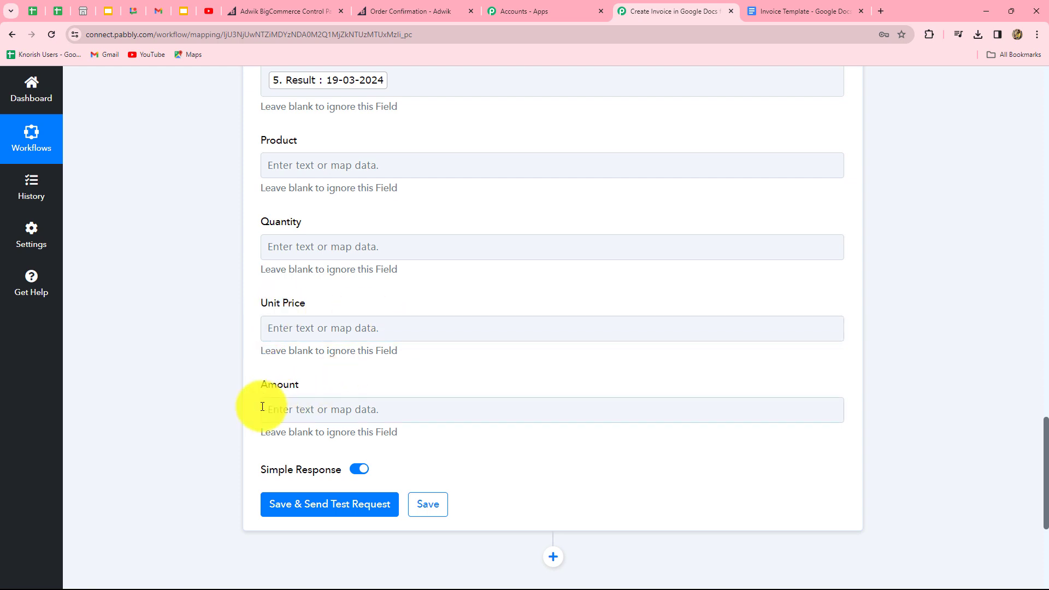
left_click(414, 409)
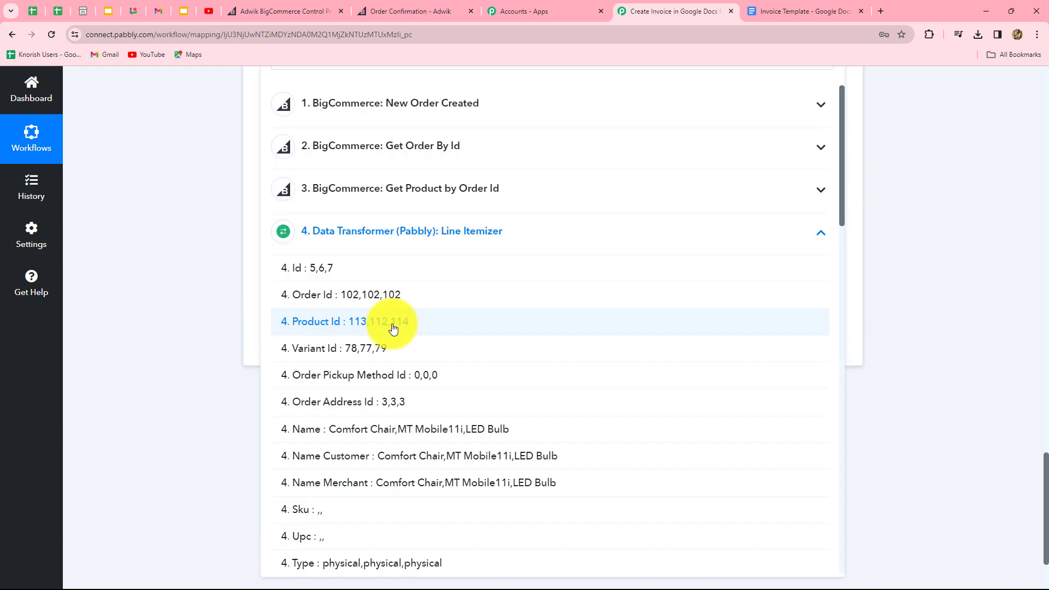
scroll(381, 225, "down", 4)
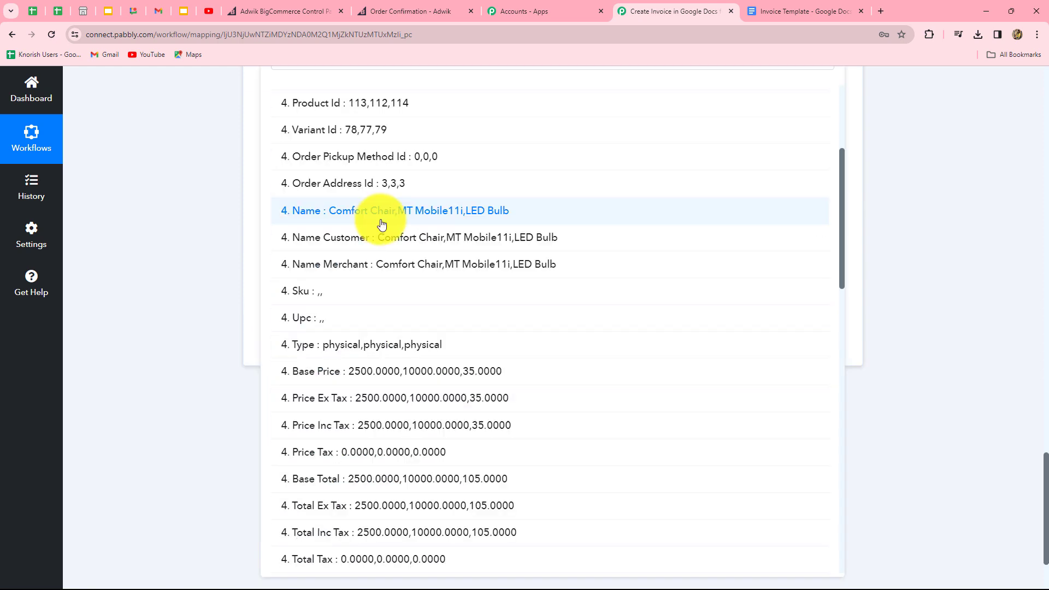
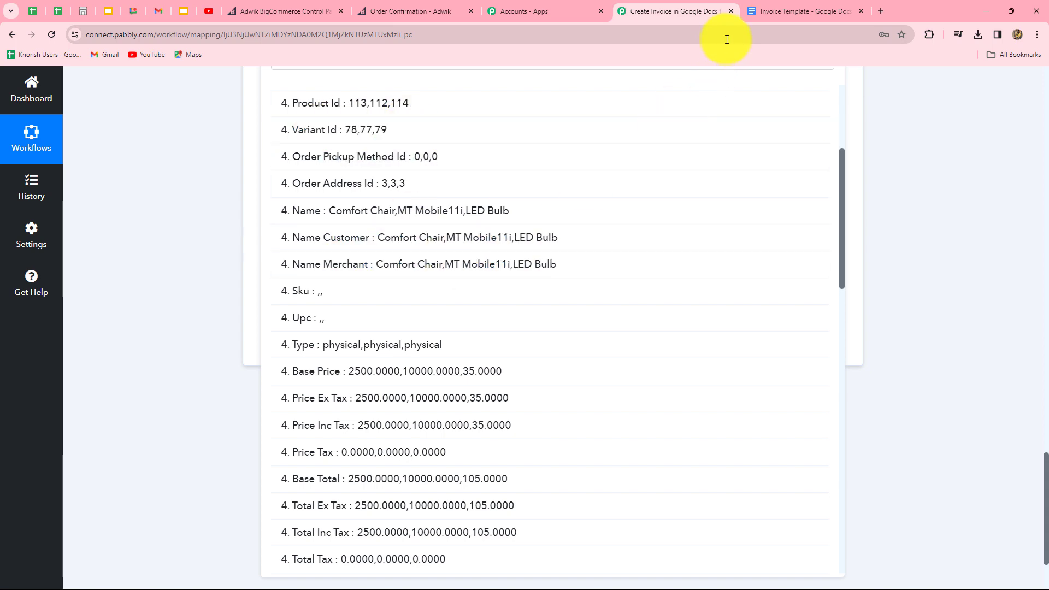
Step: Check the invoice template, then close the mapping list to view workflow steps 3–6
left_click(761, 6)
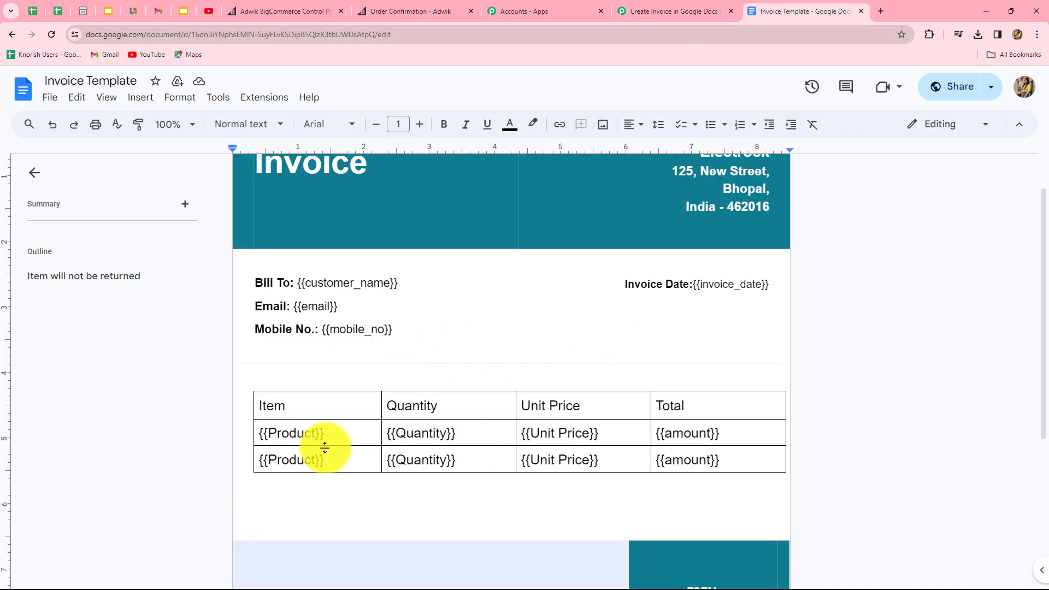
key("ctrl+shift+Tab")
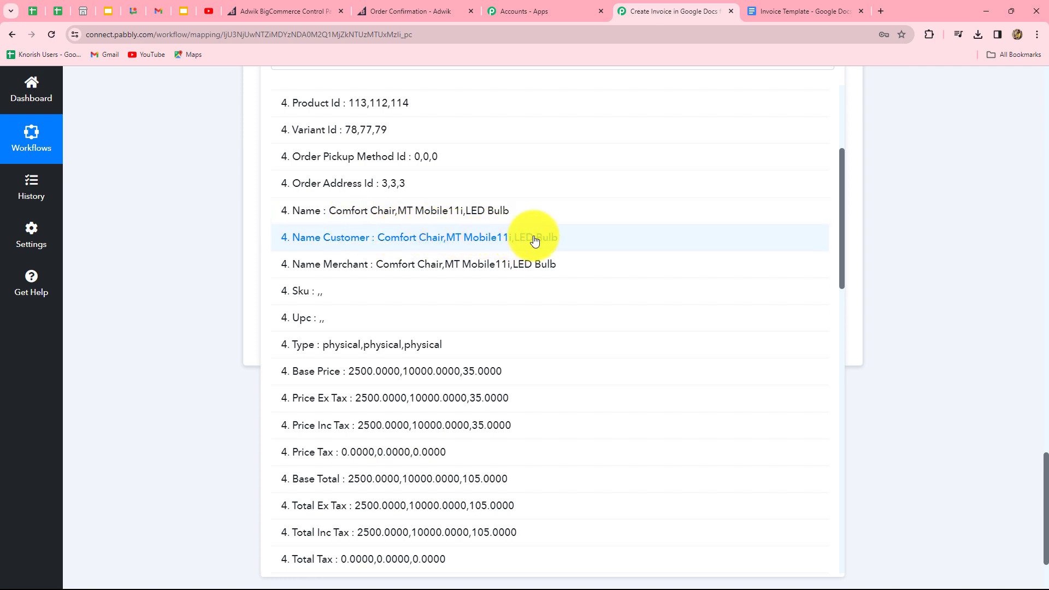
left_click(919, 237)
scroll(919, 237, "up", 4)
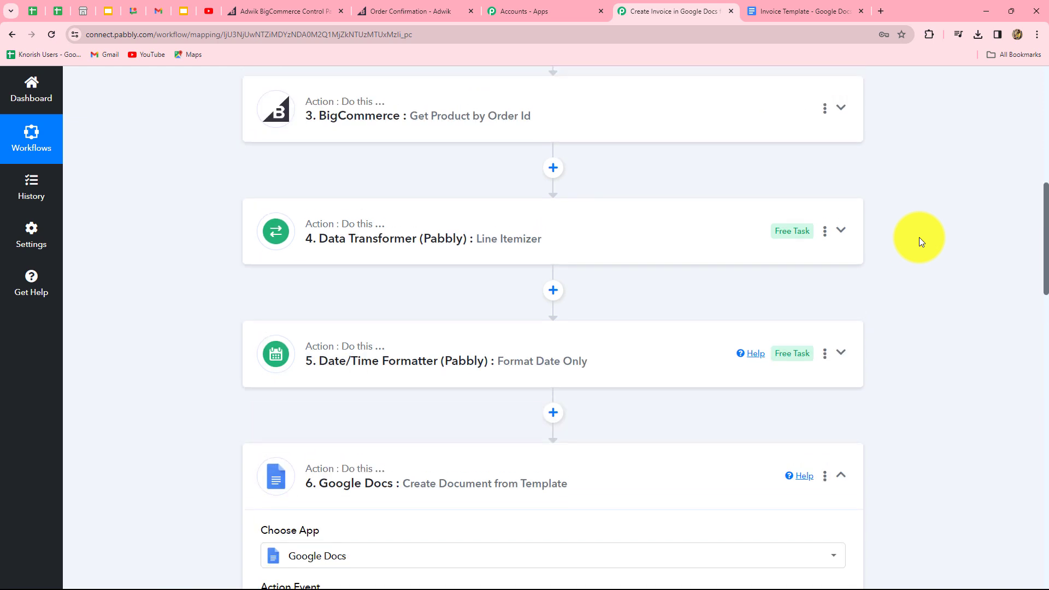
Step: Insert a Text Formatter by Pabbly step with the Replace Text action above Google Docs
left_click(552, 414)
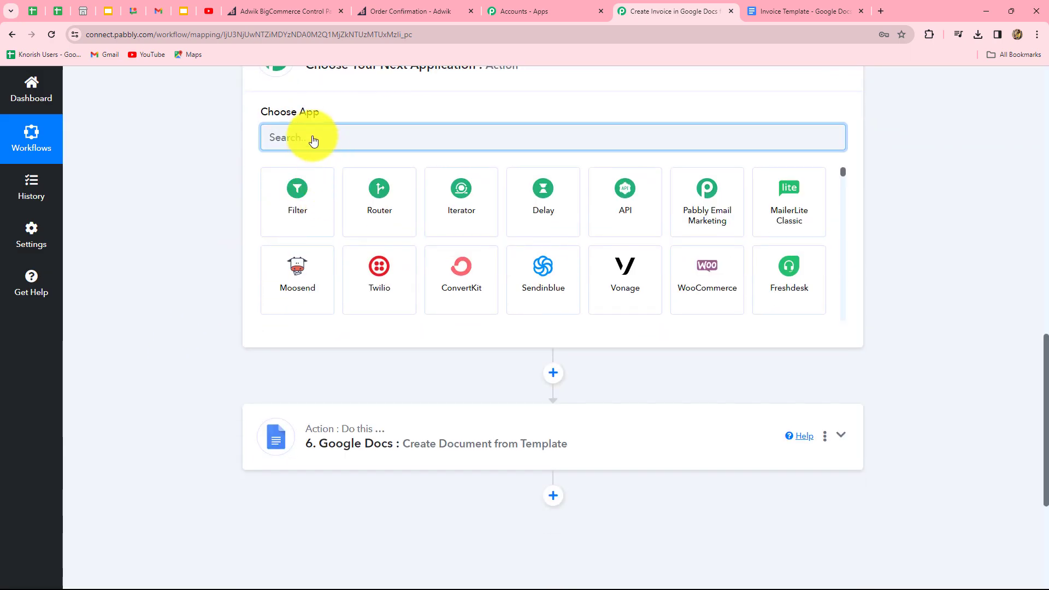
type("text")
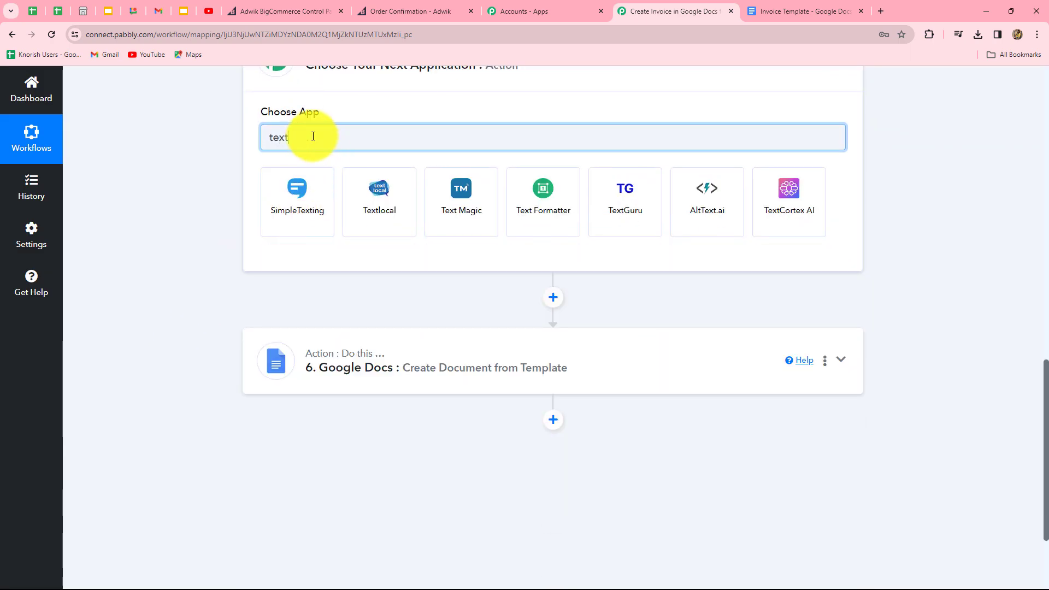
left_click(540, 224)
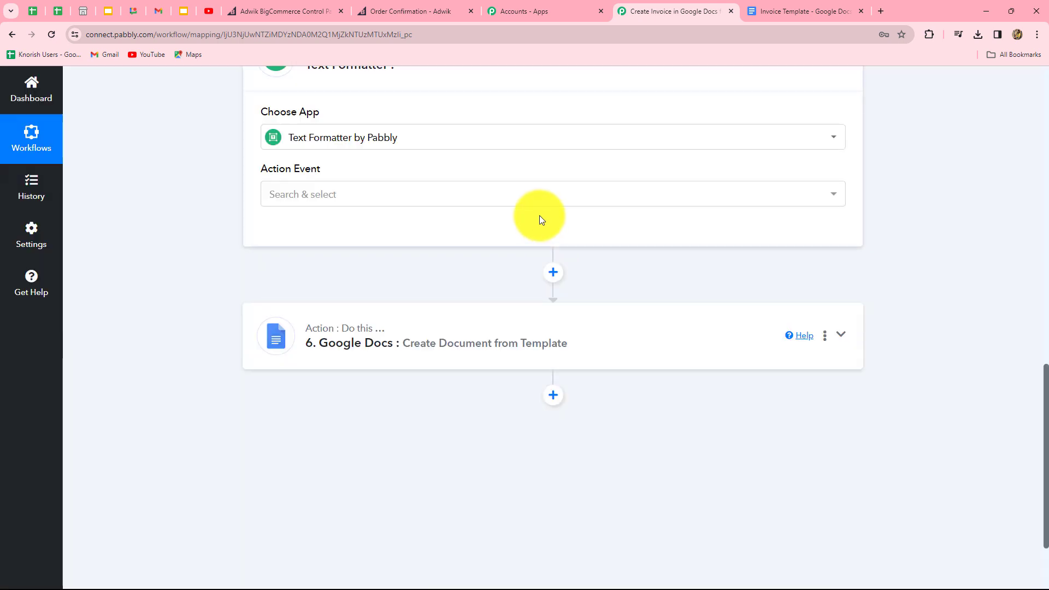
left_click(306, 195)
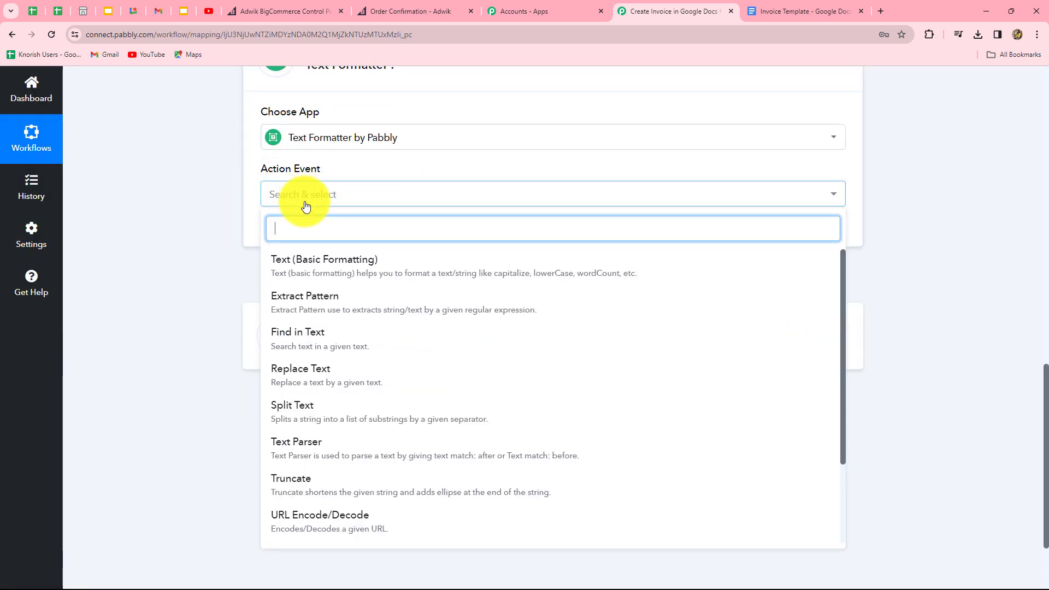
left_click(323, 377)
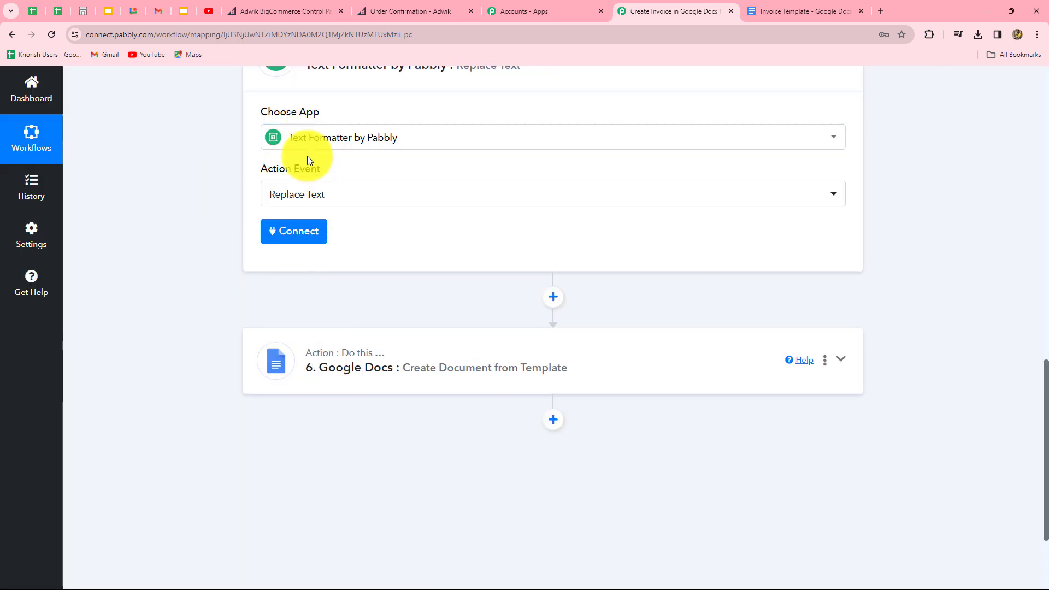
Step: Connect the Replace Text step and map the Line Itemizer's Name values into Text
left_click(303, 234)
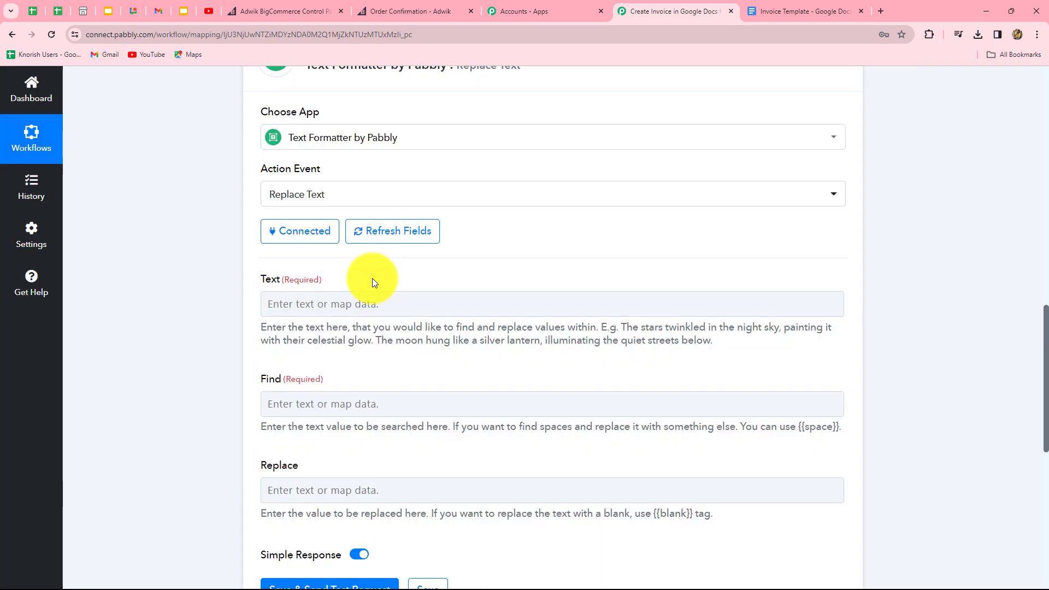
scroll(372, 273, "down", 3)
left_click(384, 141)
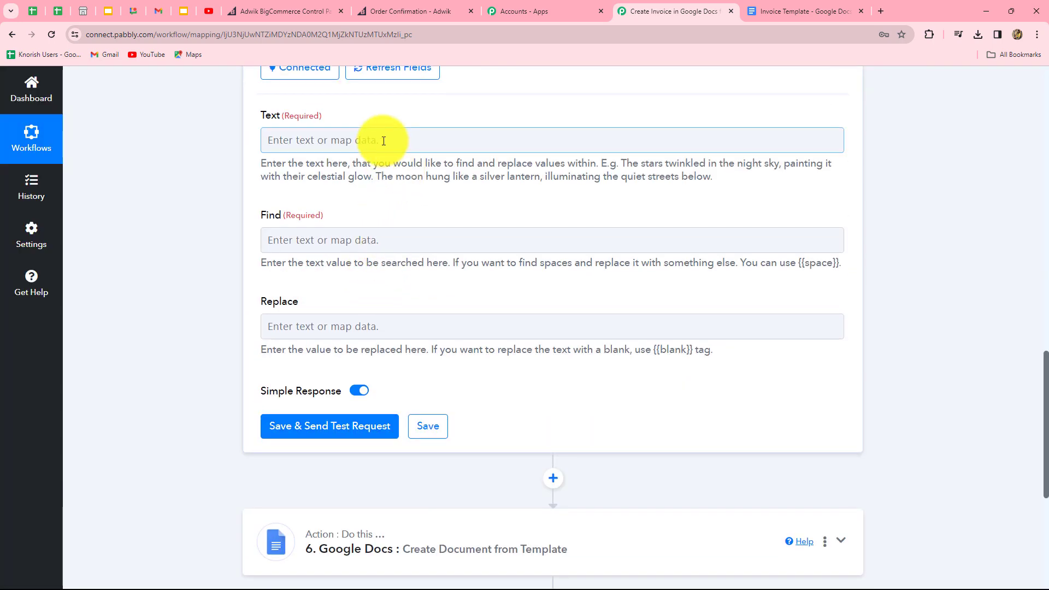
scroll(421, 262, "down", 4)
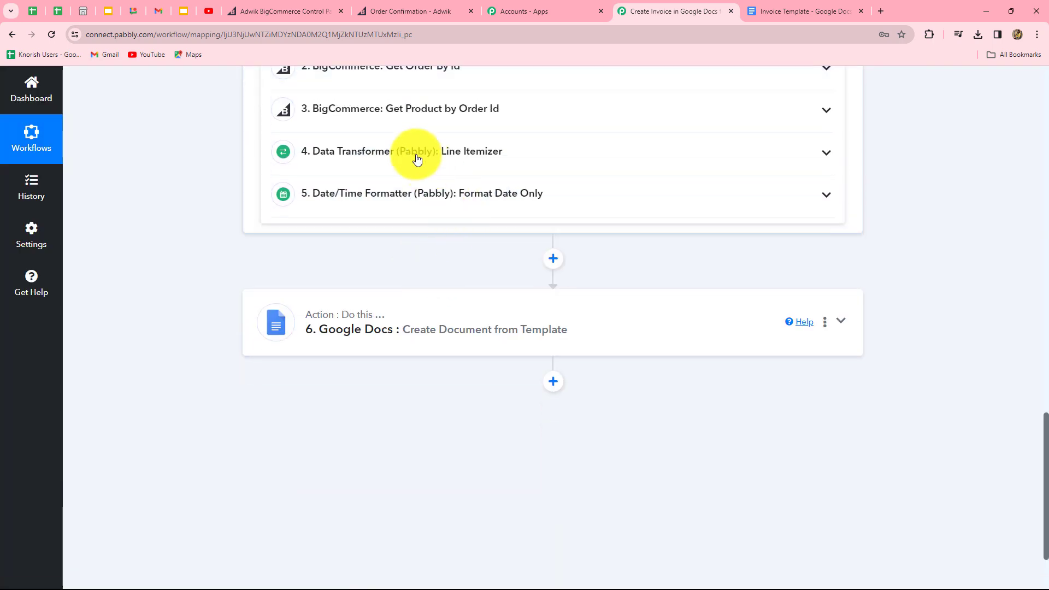
scroll(412, 195, "up", 2)
scroll(420, 213, "up", 1)
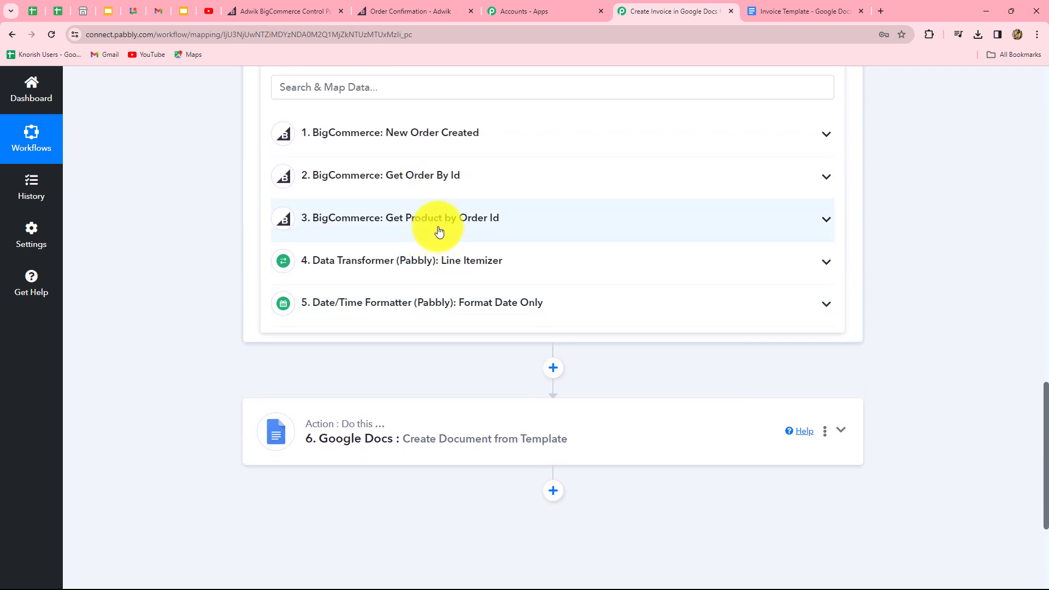
left_click(462, 261)
scroll(382, 355, "down", 1)
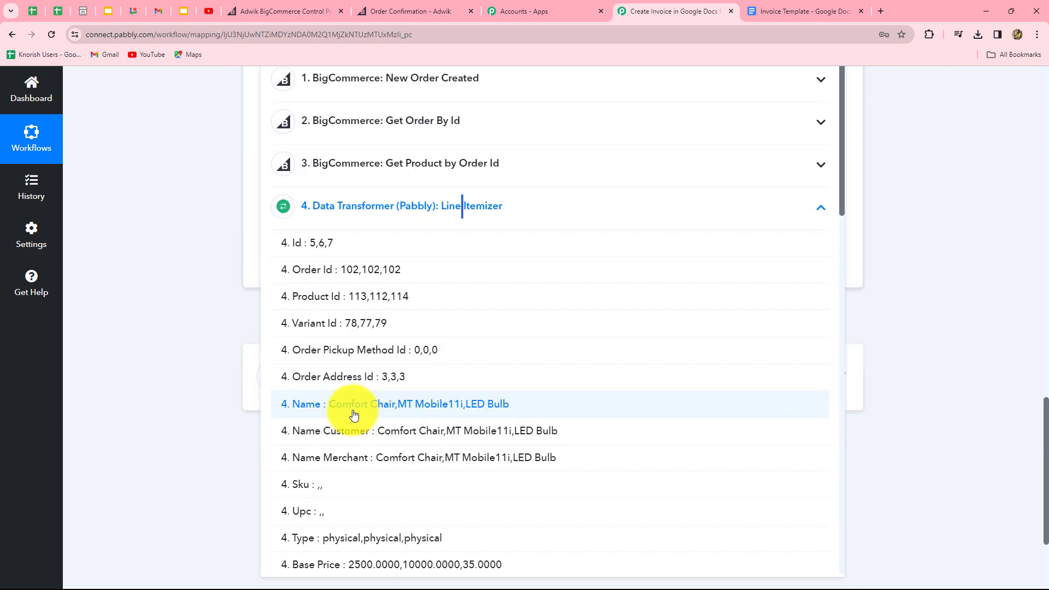
left_click(483, 409)
left_click(949, 341)
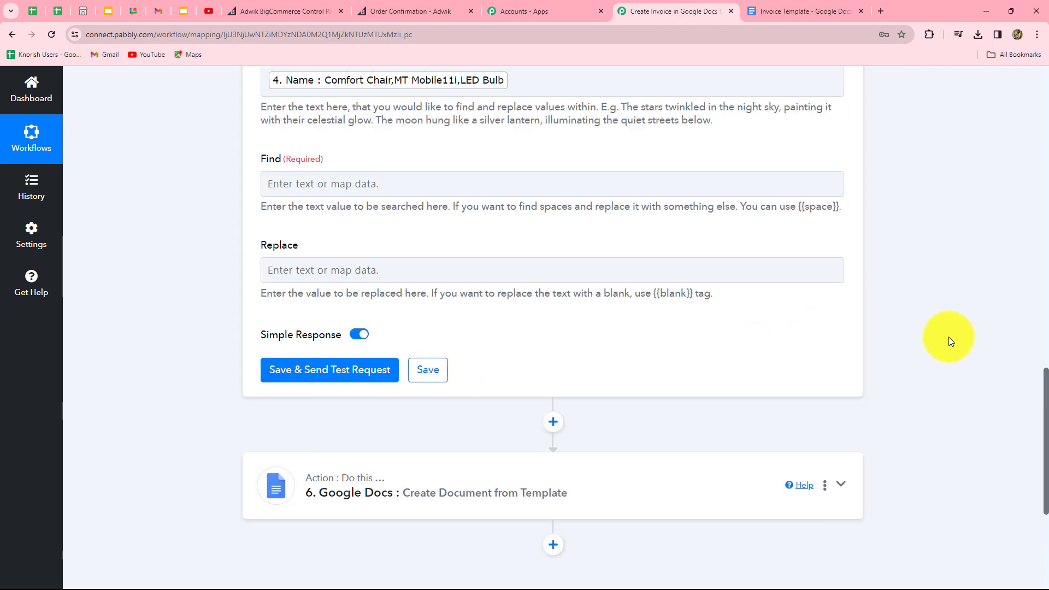
scroll(944, 328, "up", 4)
scroll(345, 157, "down", 3)
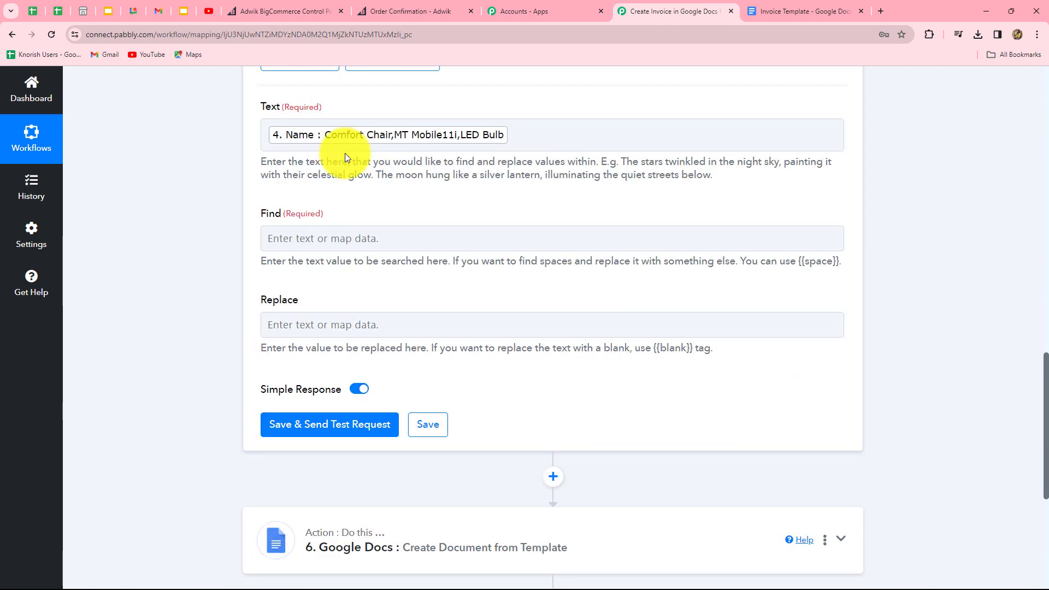
Step: Replace ',' with '\n' and test, giving Comfort Chair, MT Mobile11i, LED Bulb on separate lines
left_click(354, 236)
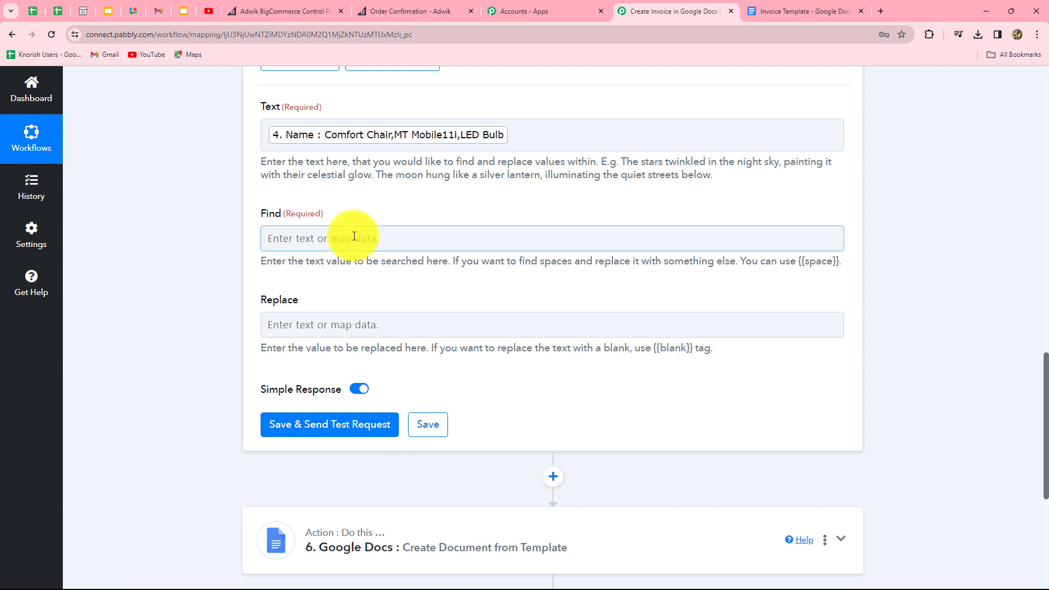
left_click(271, 237)
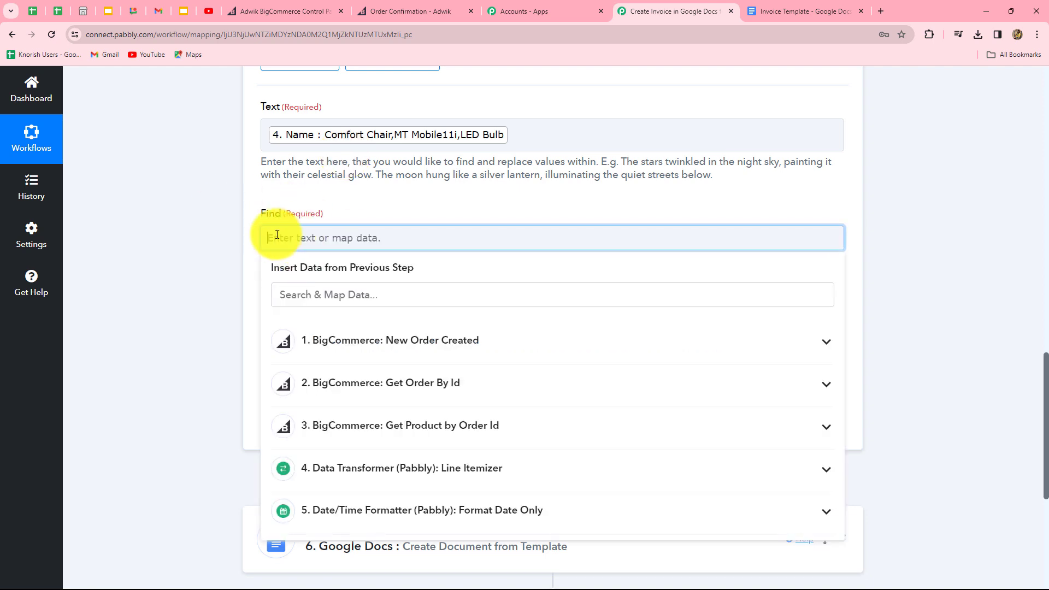
type(",")
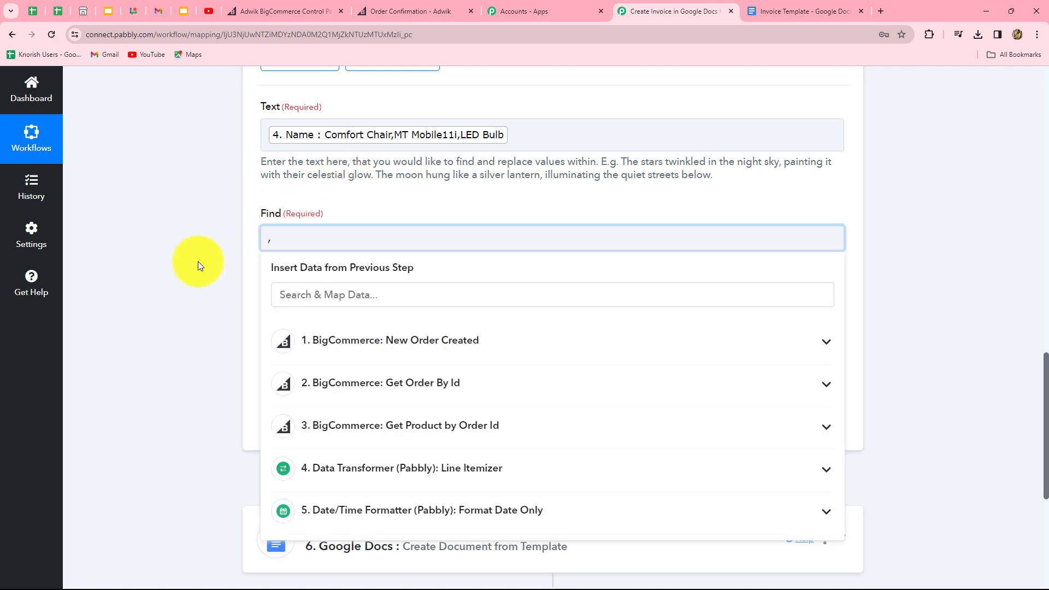
left_click(197, 261)
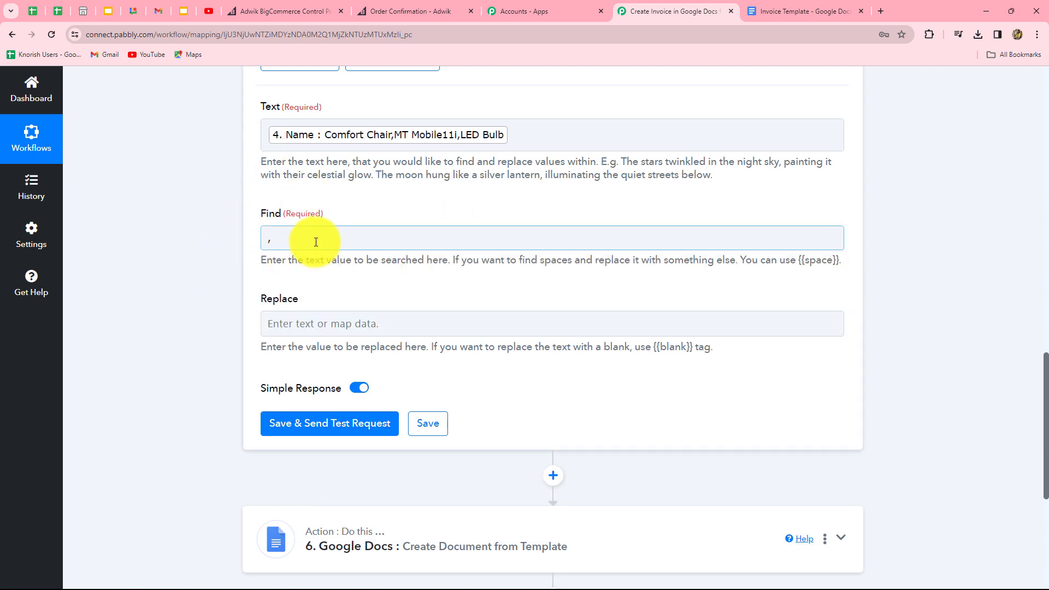
scroll(401, 248, "down", 4)
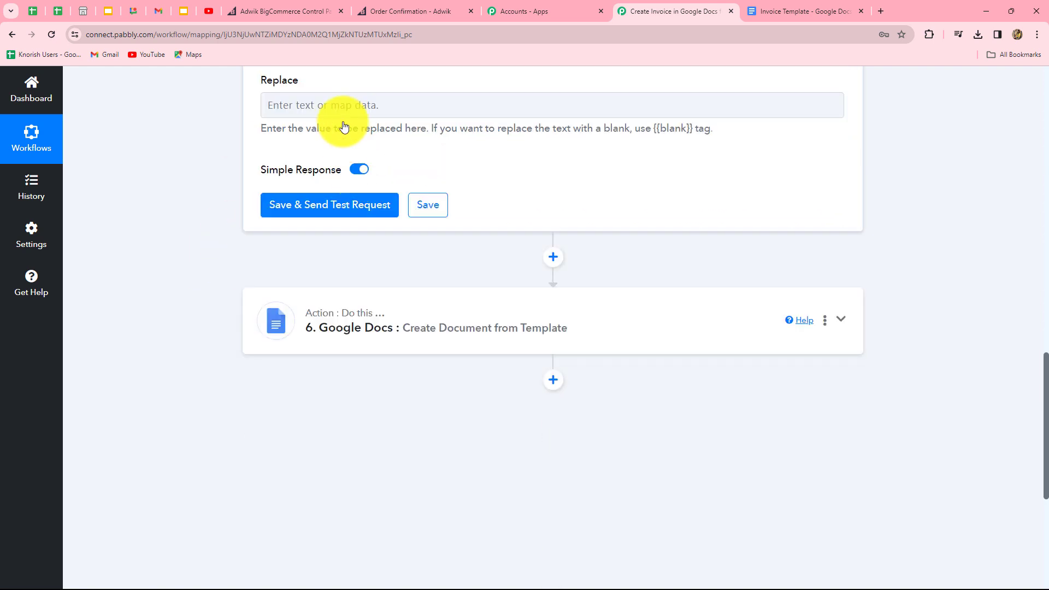
left_click(340, 106)
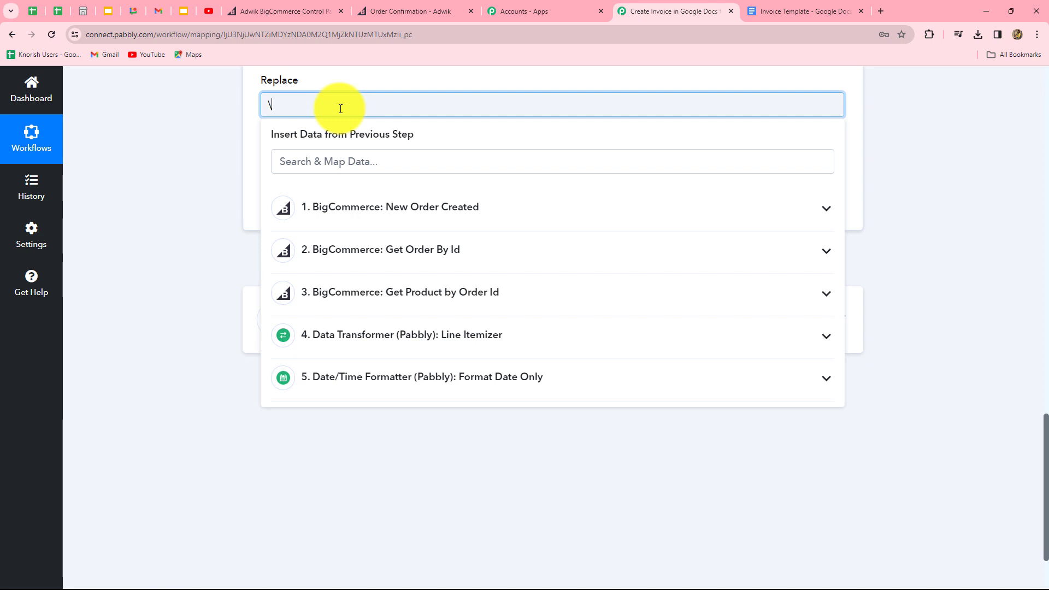
left_click(223, 144)
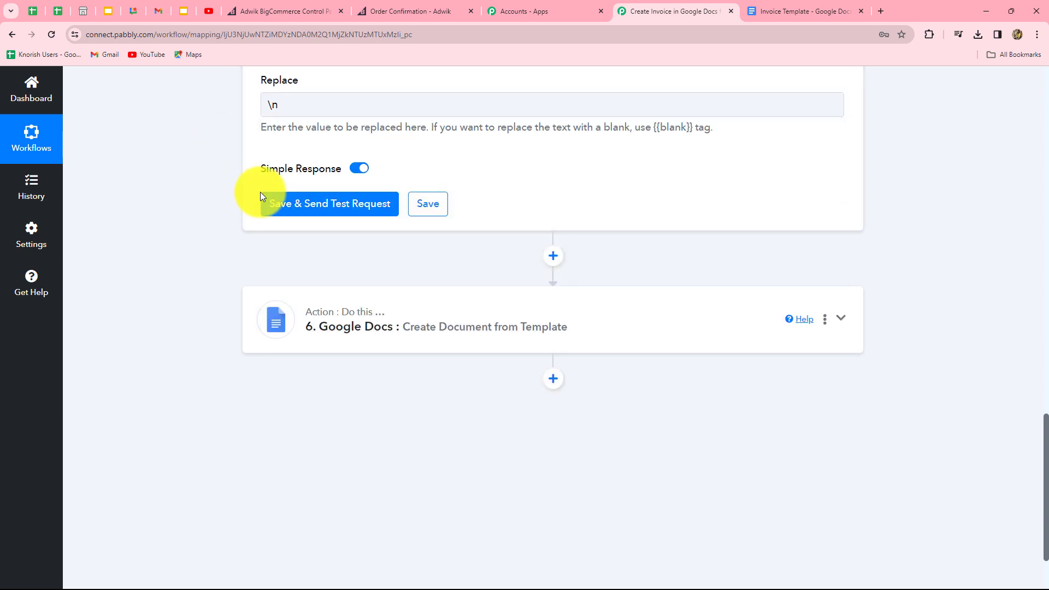
left_click(306, 209)
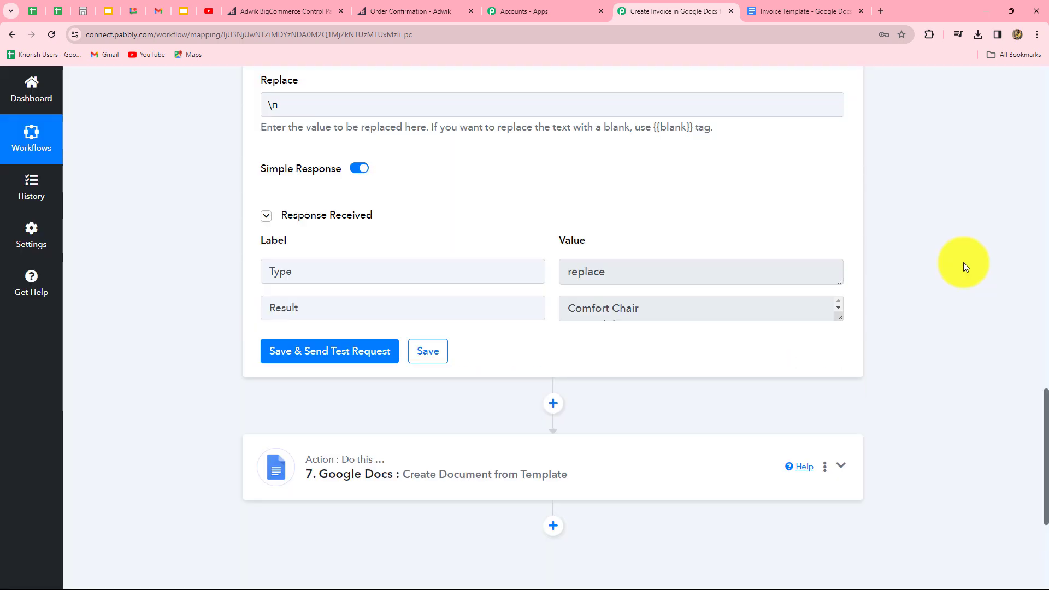
scroll(963, 265, "down", 2)
left_click_drag(839, 209, 826, 260)
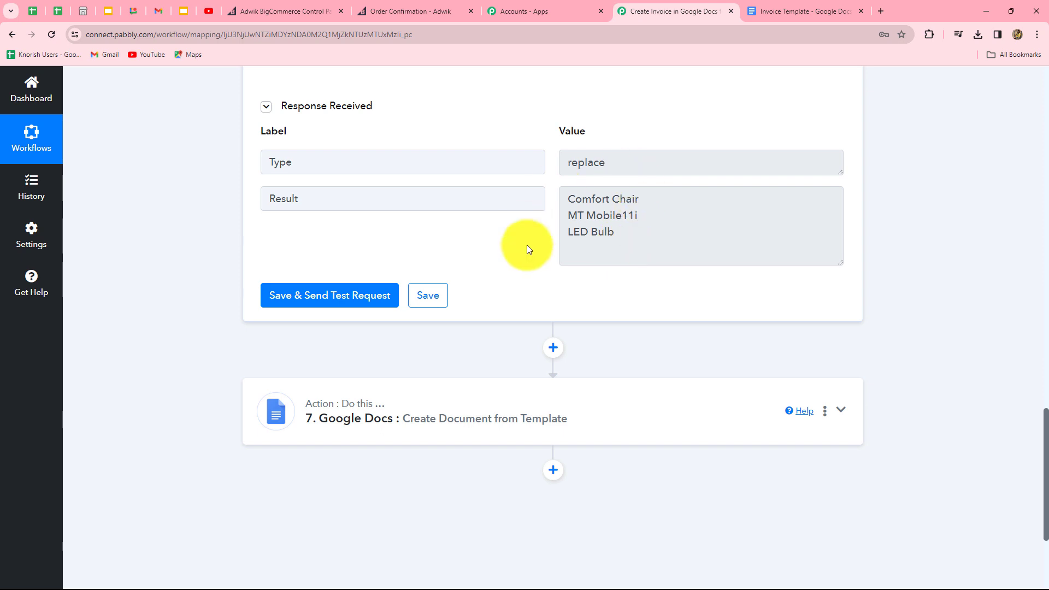
scroll(663, 270, "down", 3)
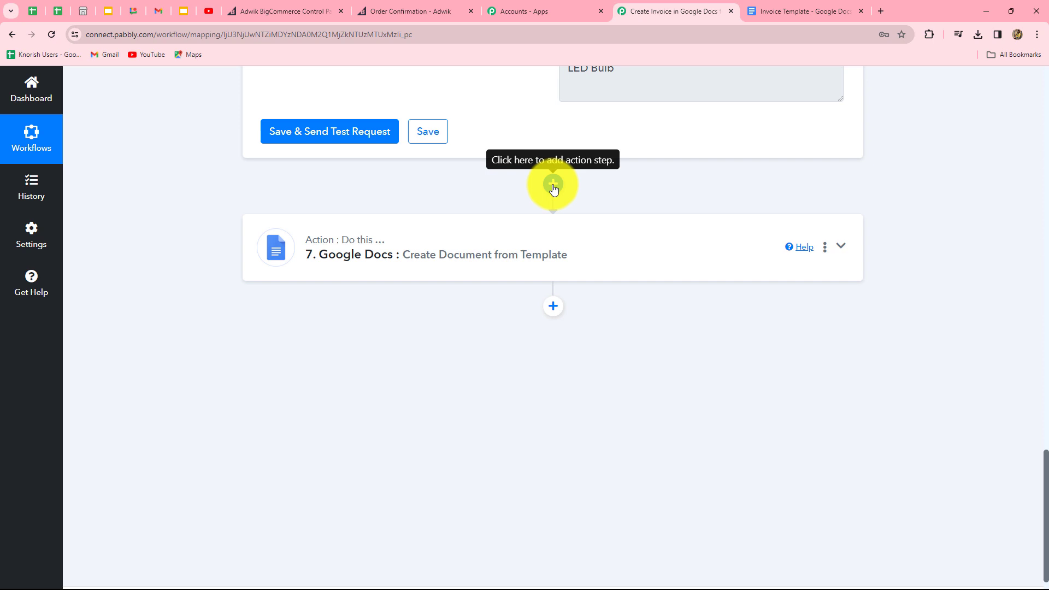
Step: Add another Text Formatter Replace Text step before Google Docs and connect it
left_click(552, 185)
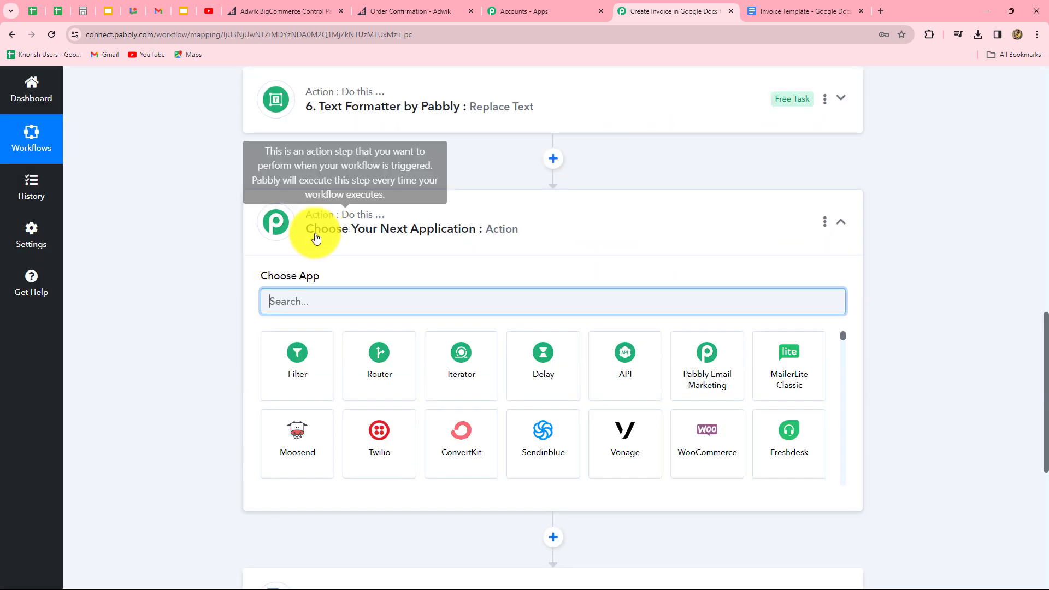
type("text")
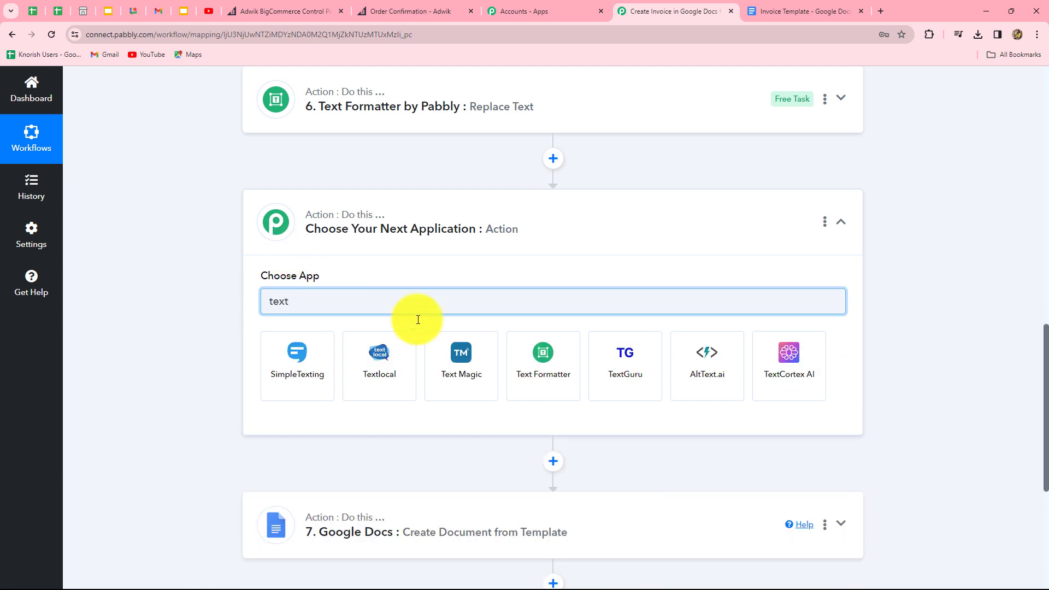
left_click(541, 372)
left_click(290, 369)
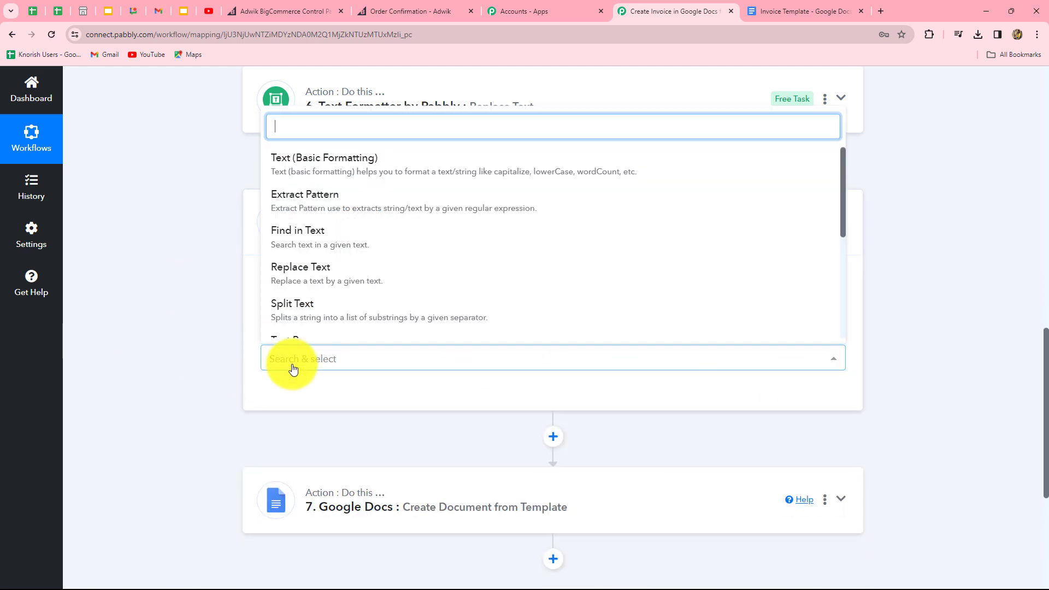
left_click(308, 280)
left_click(299, 400)
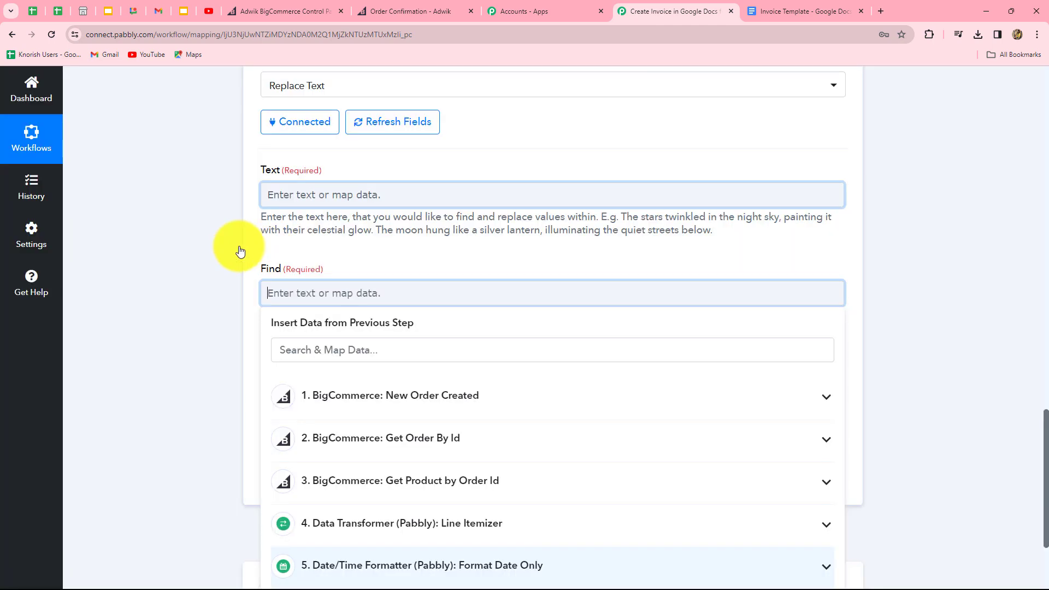
Step: Map the Line Itemizer's Base Price values into the Text field
left_click(369, 200)
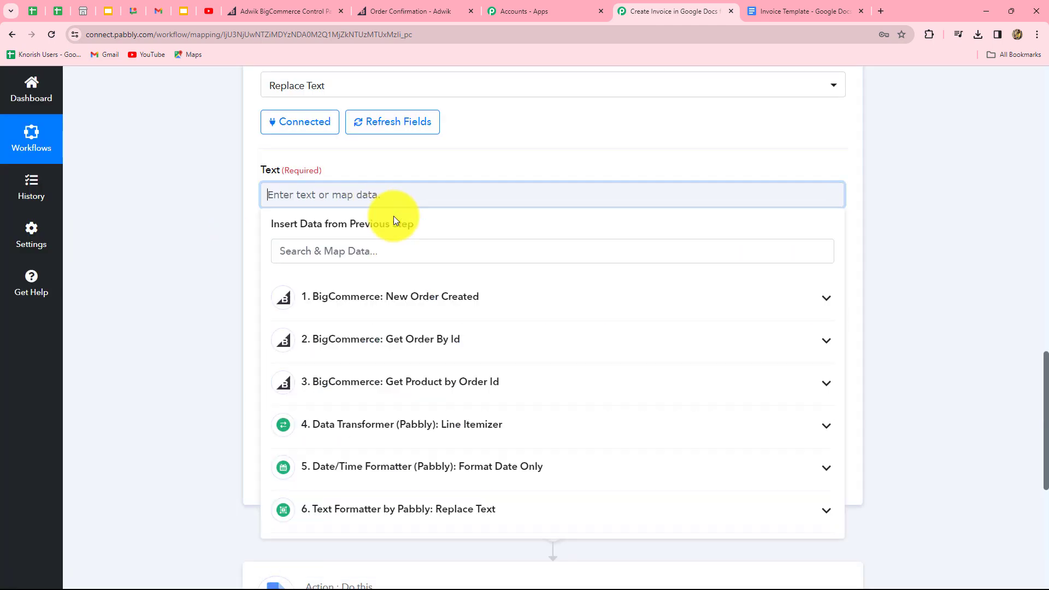
scroll(404, 218, "down", 4)
left_click(409, 221)
scroll(335, 327, "down", 3)
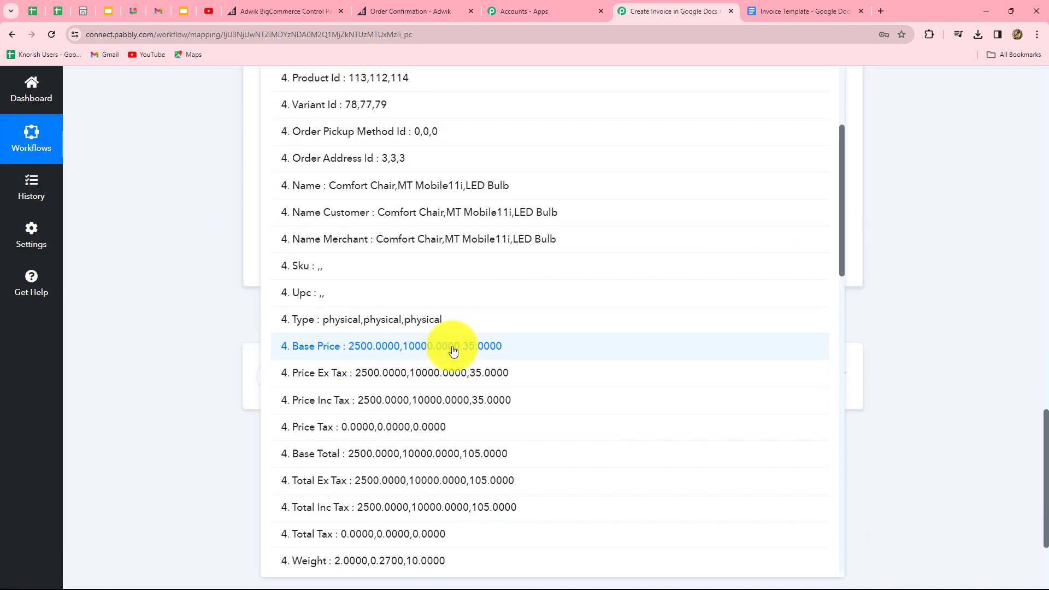
left_click(386, 353)
left_click(972, 253)
Step: Replace ',' with '\n' and test, giving 2500.0000, 10000.0000 and 35.0000 on separate lines
left_click(360, 184)
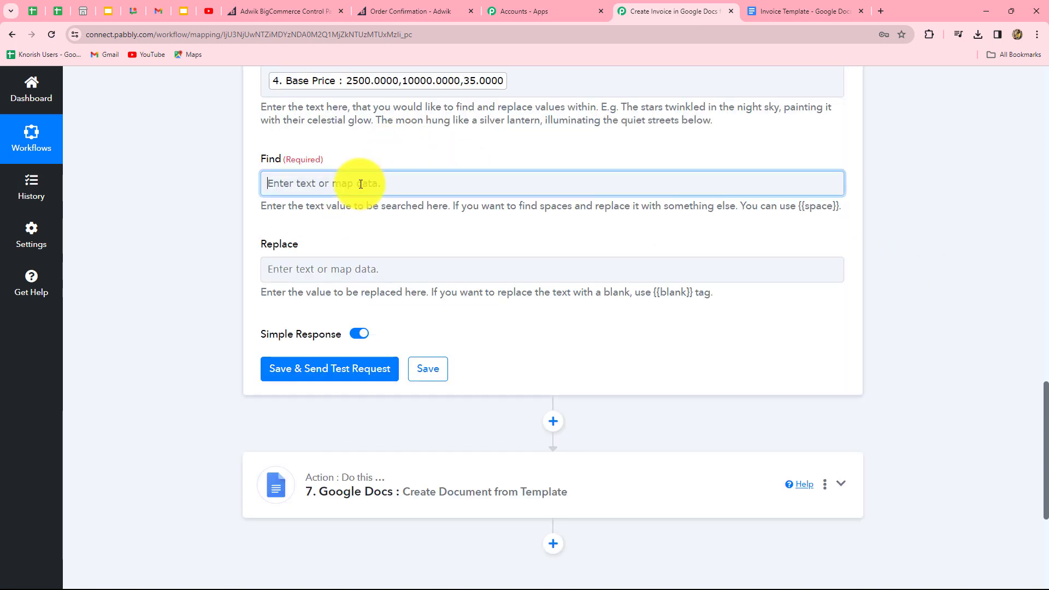
type(",")
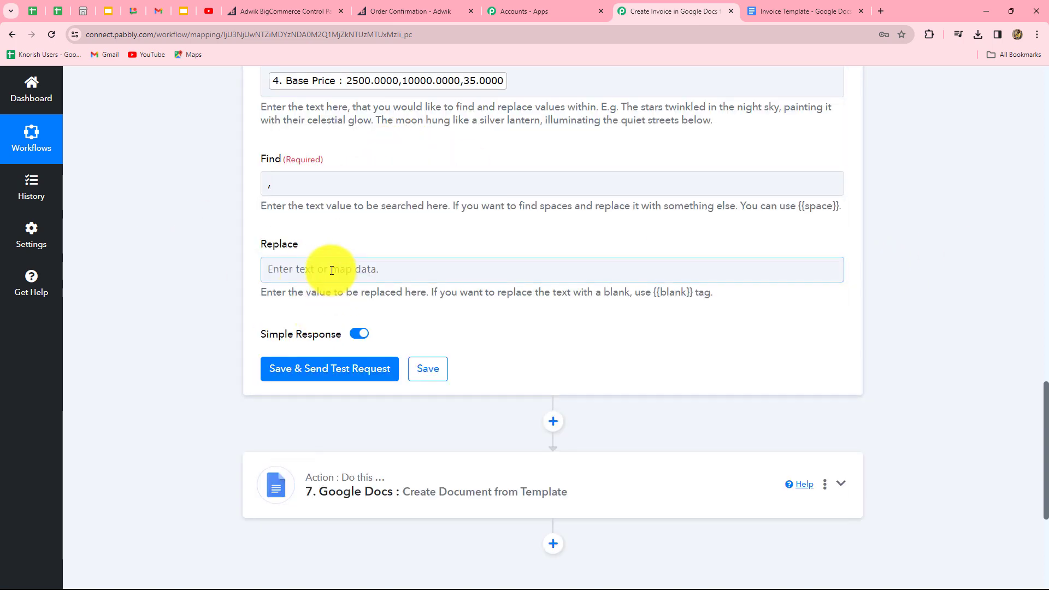
left_click(331, 270)
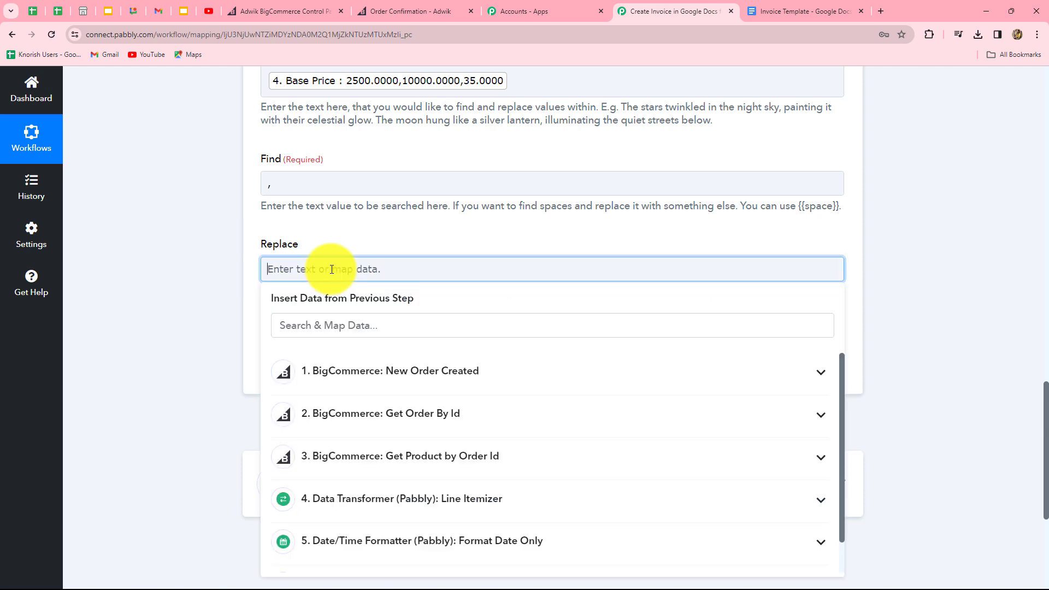
left_click(199, 304)
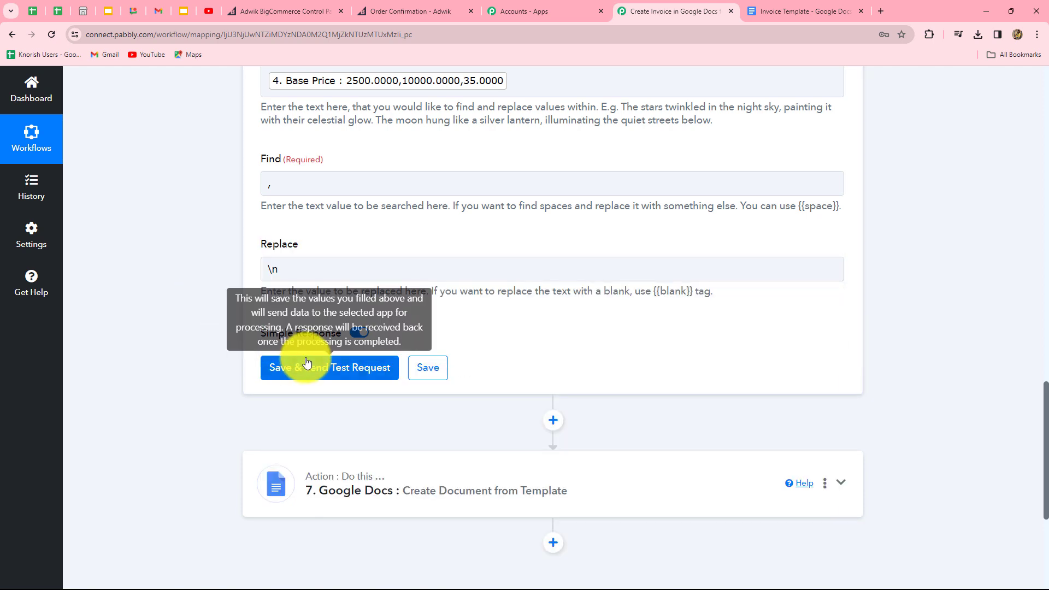
left_click(305, 368)
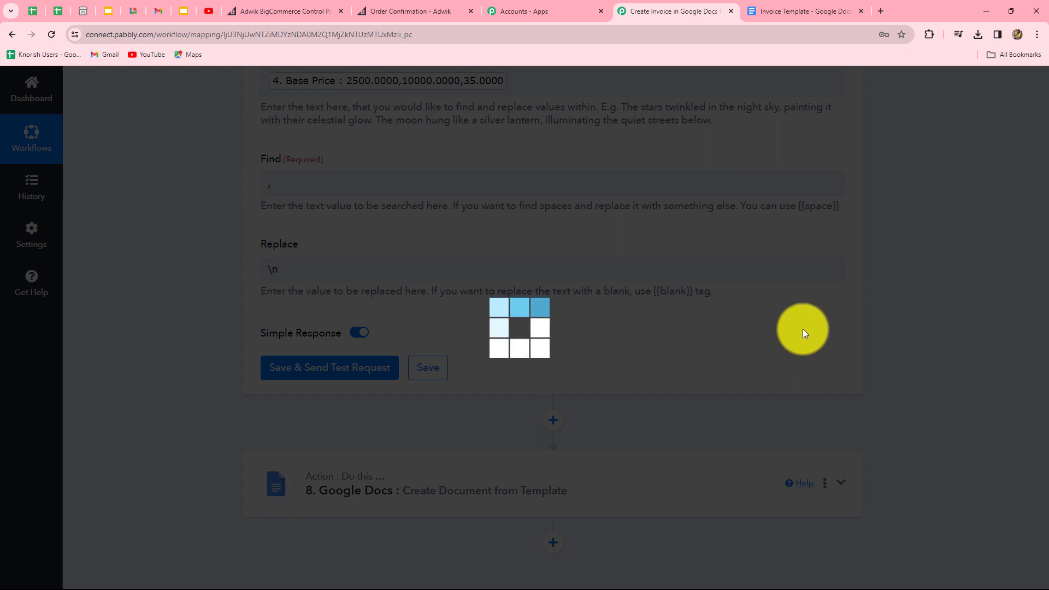
scroll(893, 280, "down", 2)
scroll(892, 279, "down", 2)
left_click(836, 263)
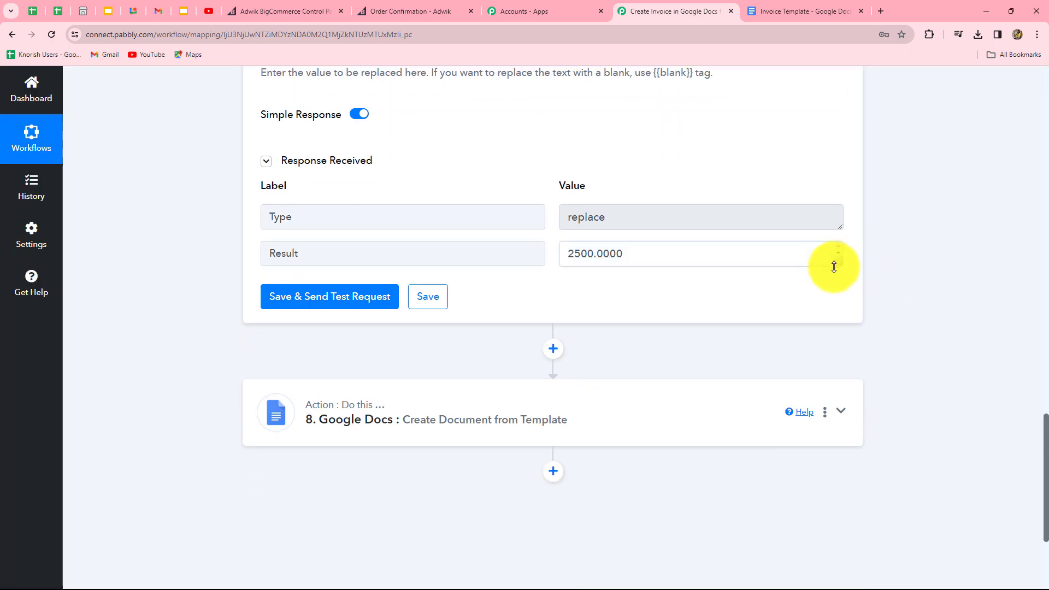
left_click_drag(839, 273, 838, 335)
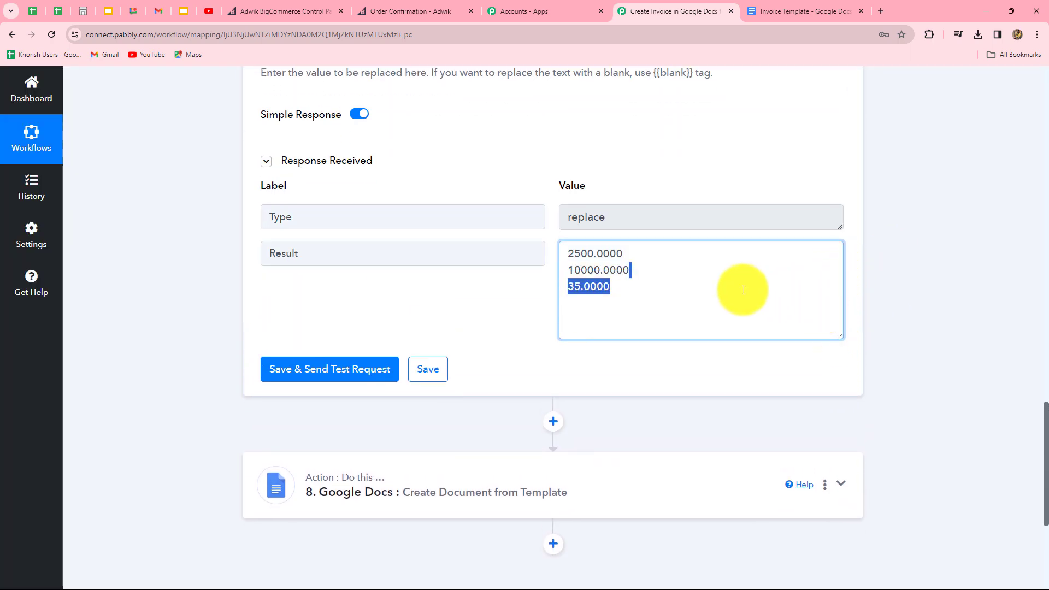
left_click(595, 286)
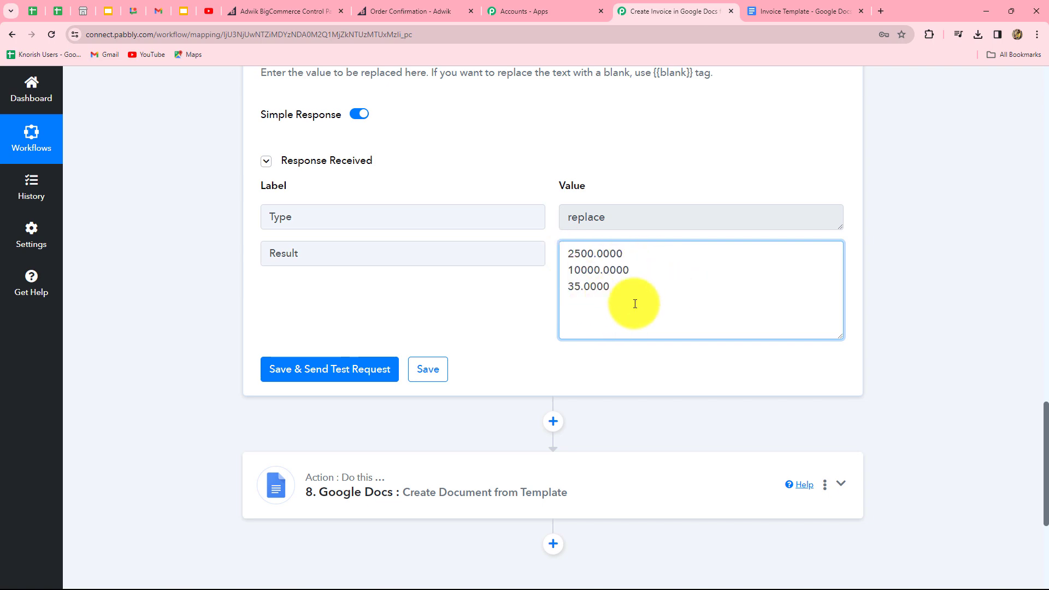
scroll(997, 273, "down", 1)
scroll(997, 269, "down", 3)
left_click(553, 159)
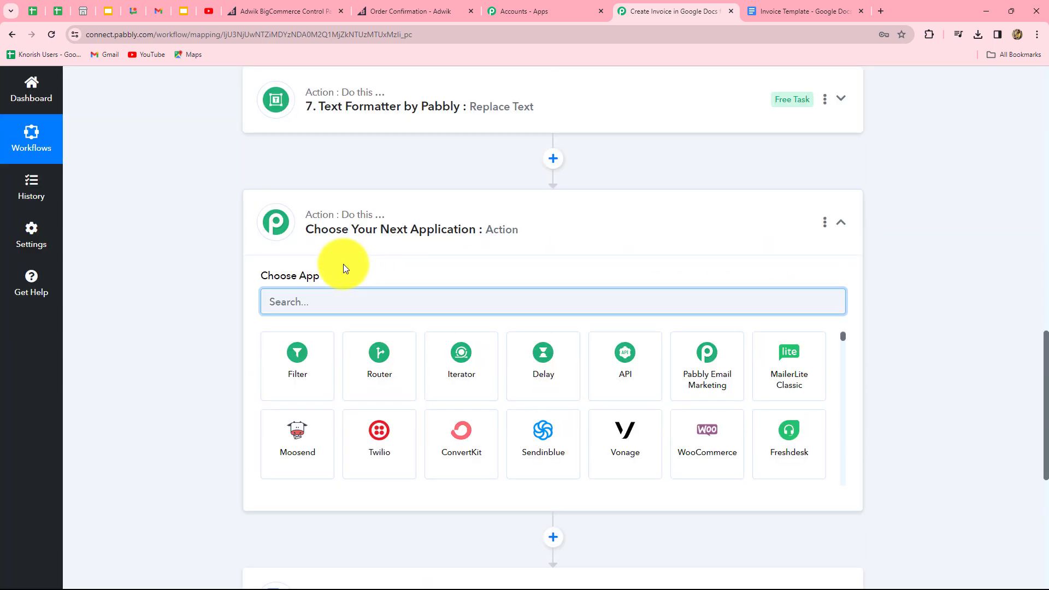
Step: Set up a third Text Formatter step with the Replace Text action and connect it
type("text")
left_click(542, 367)
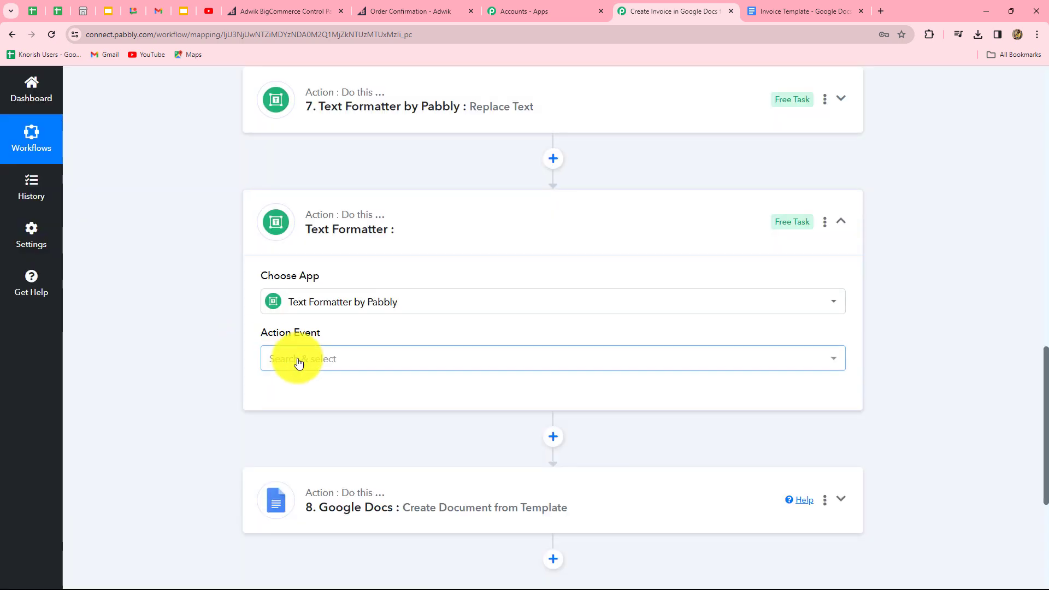
left_click(299, 364)
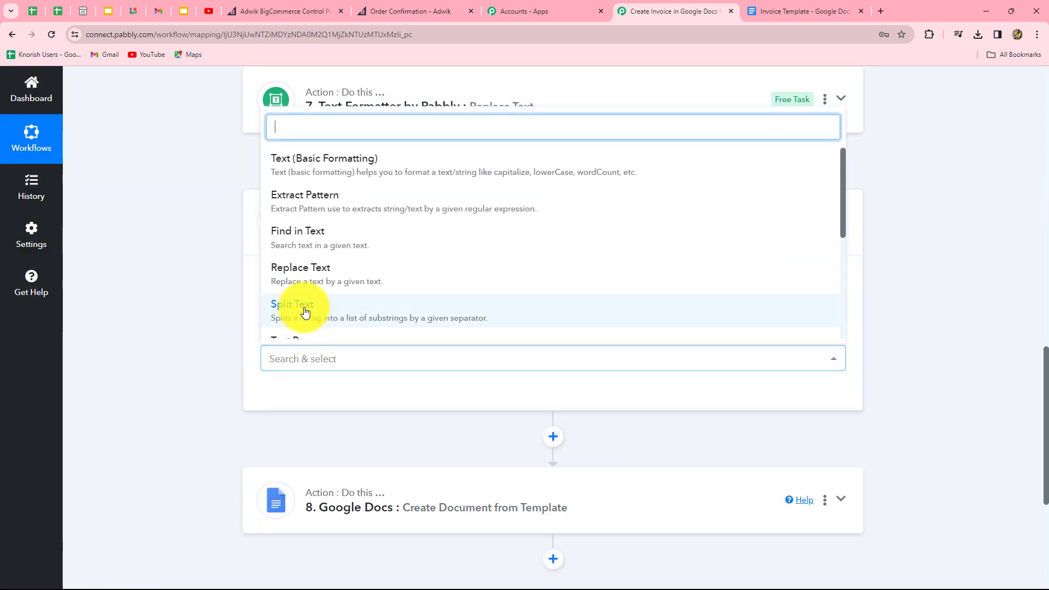
left_click(309, 273)
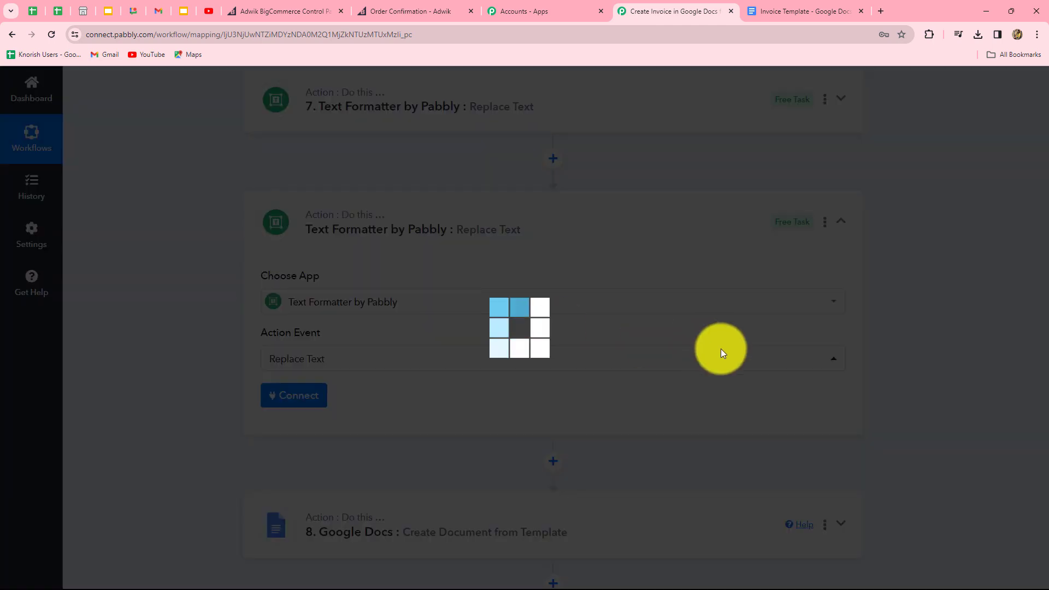
left_click(288, 391)
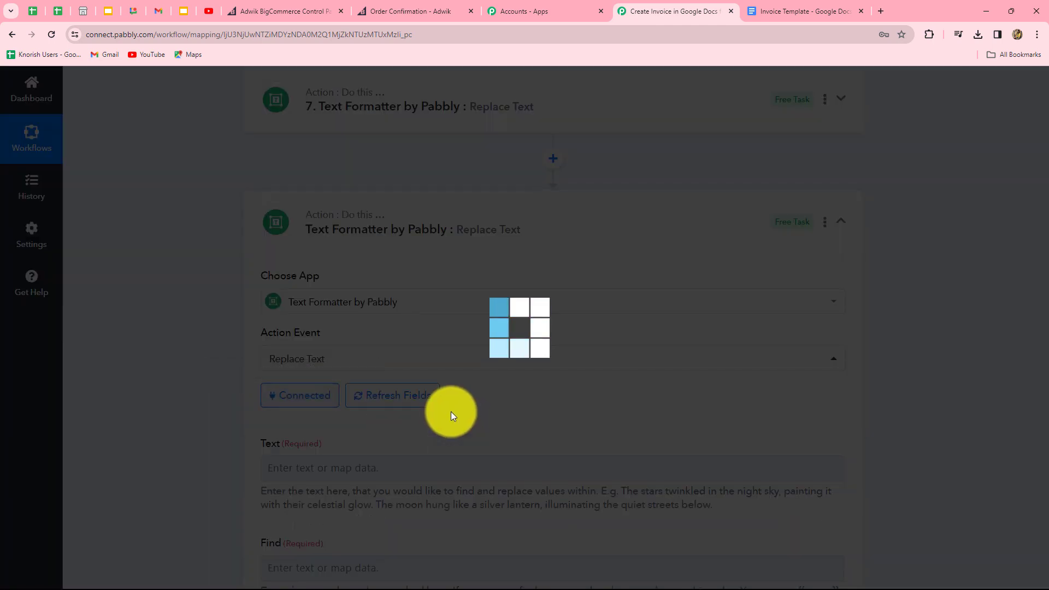
Step: Map the Line Itemizer's Quantity values into the Text field
scroll(451, 407, "down", 6)
left_click(400, 94)
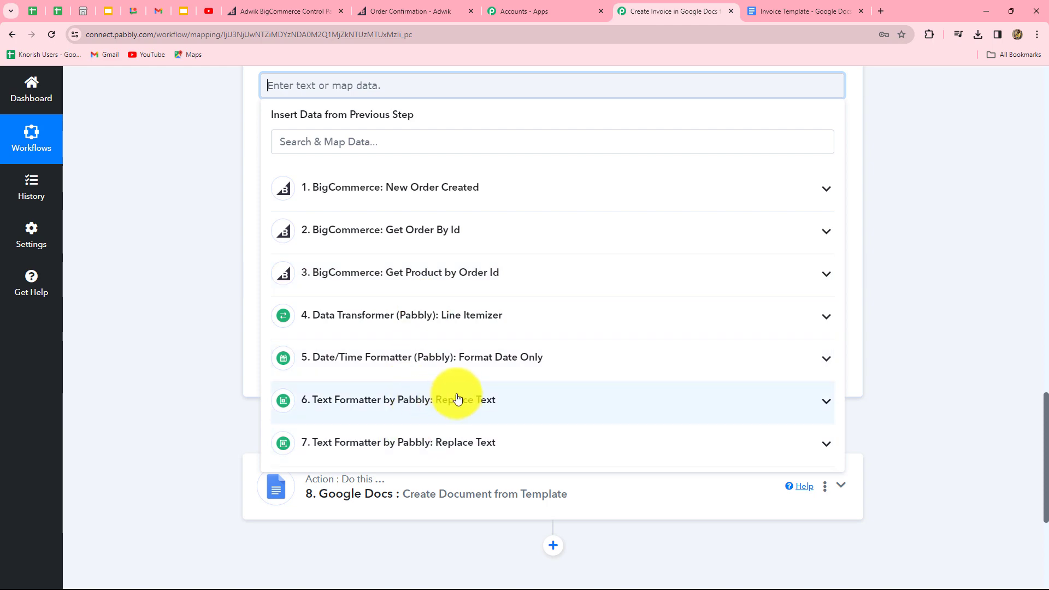
left_click(455, 324)
scroll(431, 413, "down", 4)
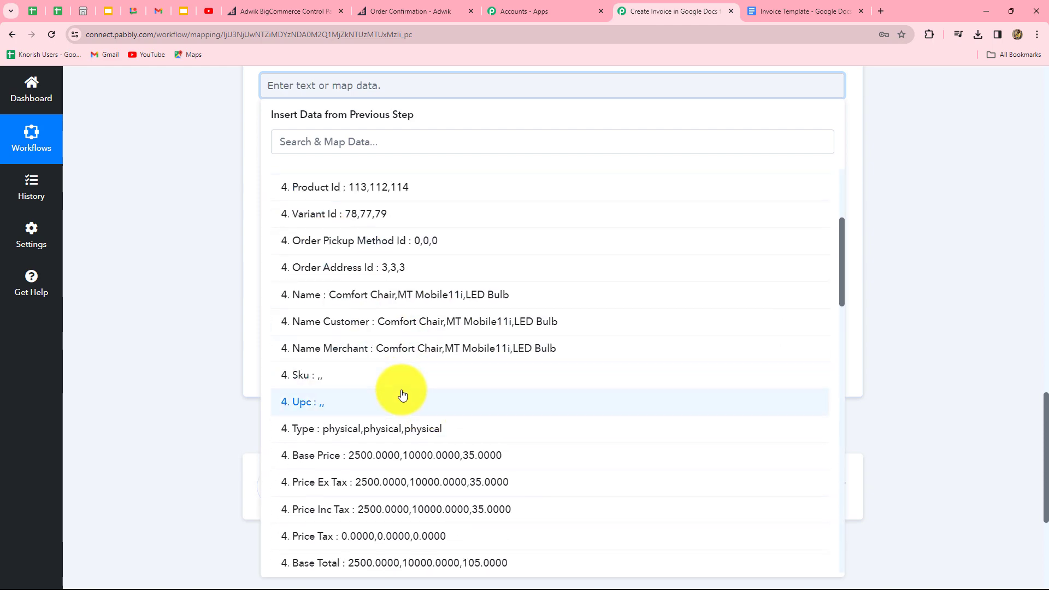
scroll(403, 394, "down", 9)
left_click(352, 294)
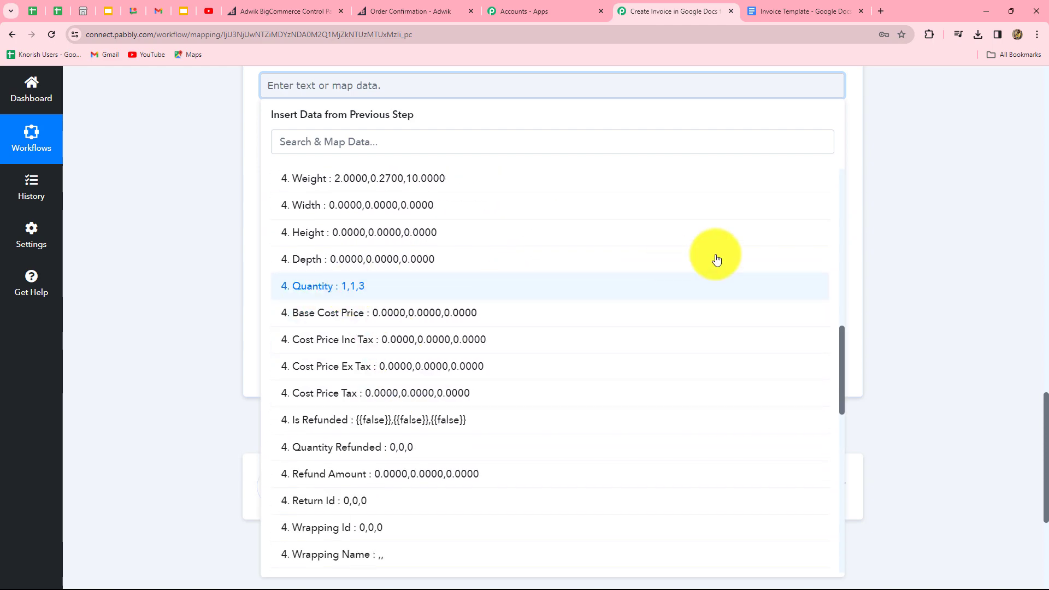
Step: Replace ',' with '\n' and test, giving quantities 1, 1 and 3 on separate lines
left_click(303, 197)
type(",")
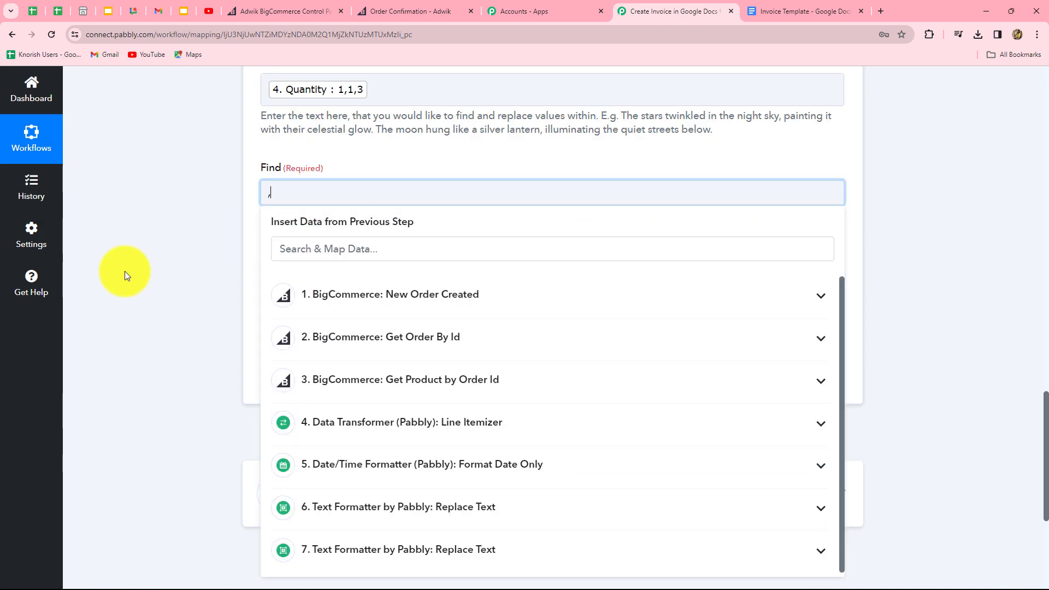
left_click(129, 274)
left_click(328, 281)
type("\\n")
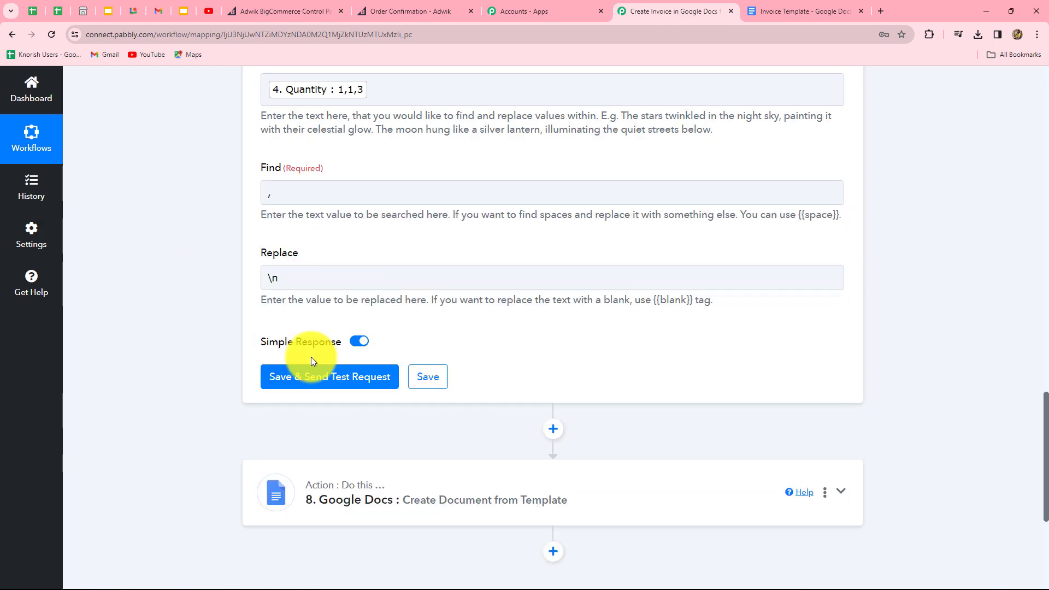
left_click(311, 377)
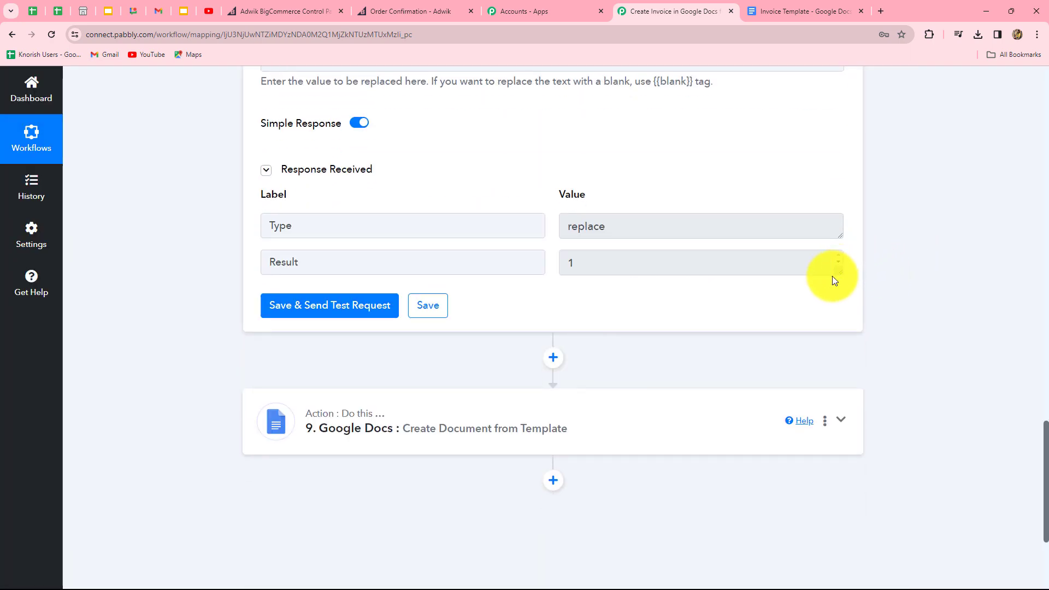
left_click_drag(837, 271, 838, 368)
scroll(1037, 321, "down", 5)
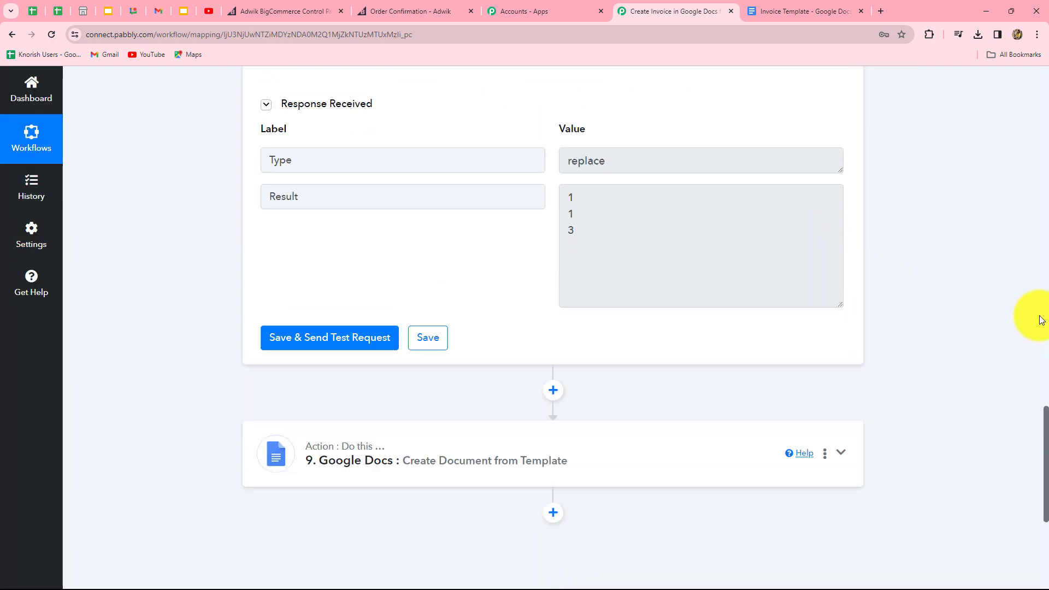
scroll(1042, 321, "down", 1)
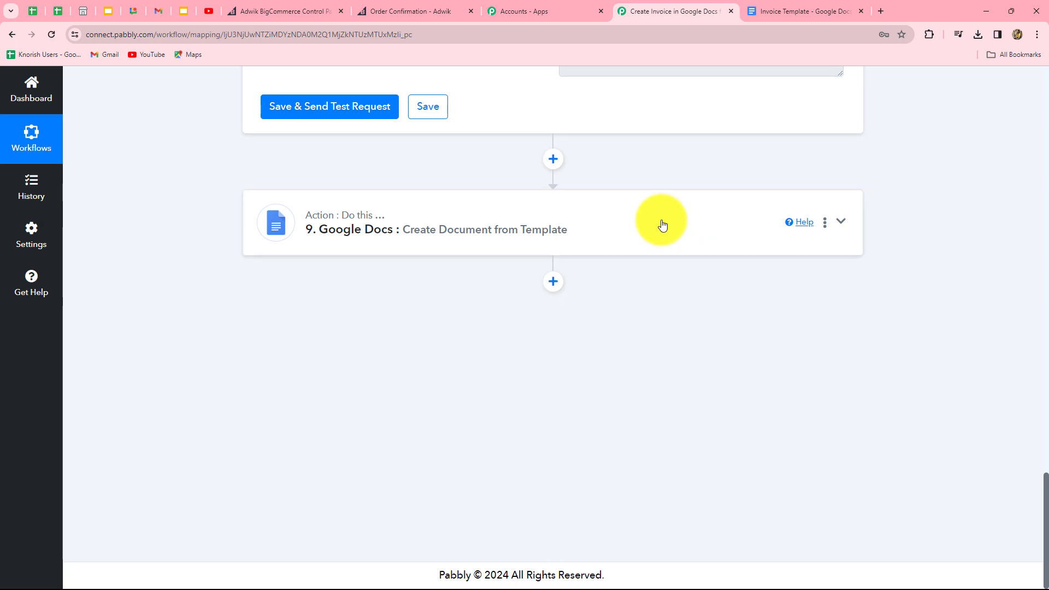
Step: Map step 6's item names into Product and step 7's prices into Unit Price in Google Docs
left_click(660, 226)
scroll(1038, 304, "up", 7)
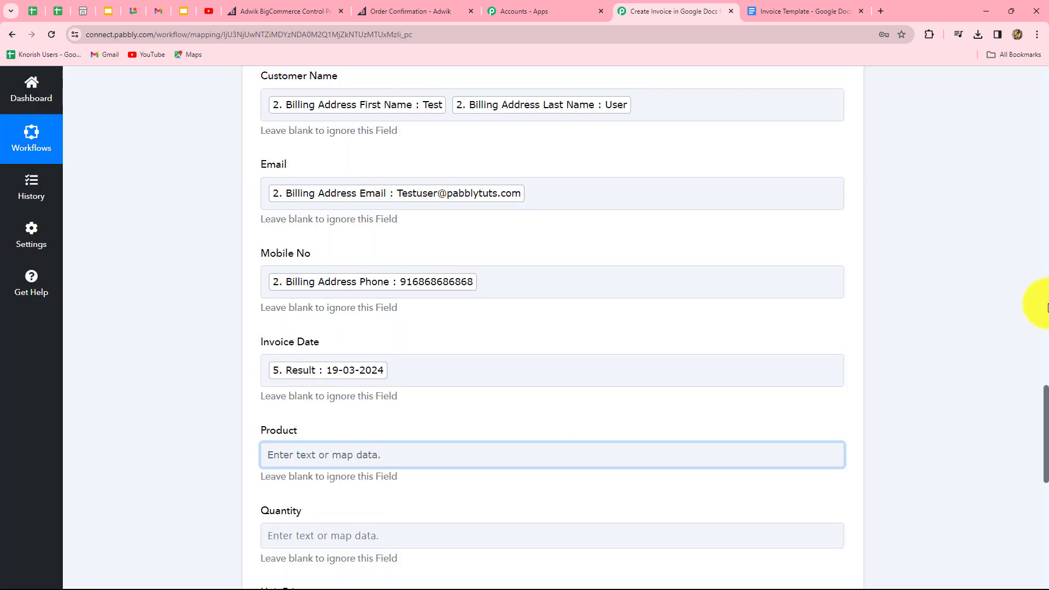
scroll(1046, 306, "down", 12)
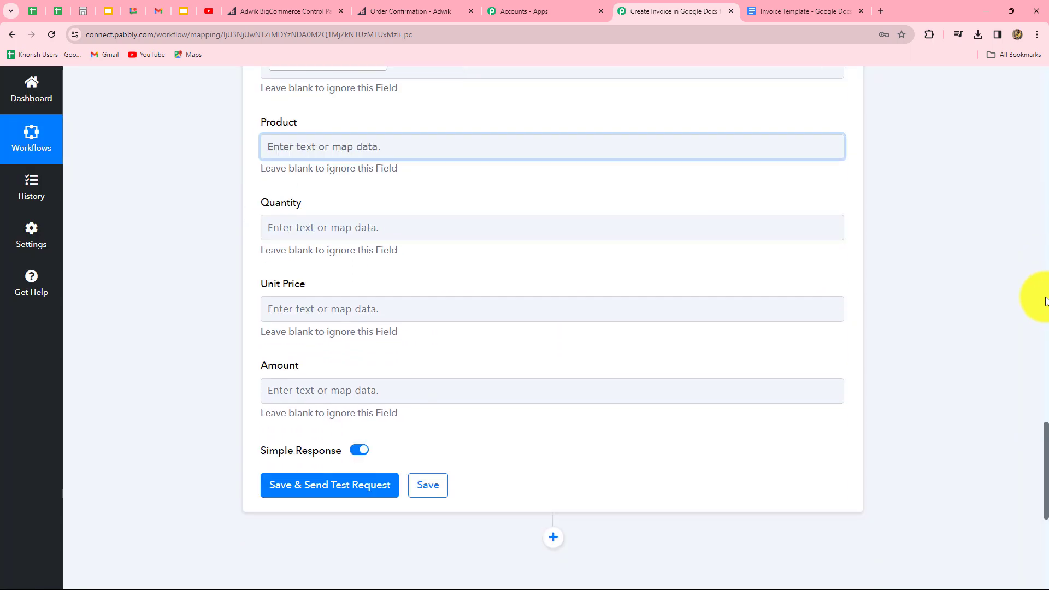
left_click(456, 180)
scroll(402, 239, "down", 4)
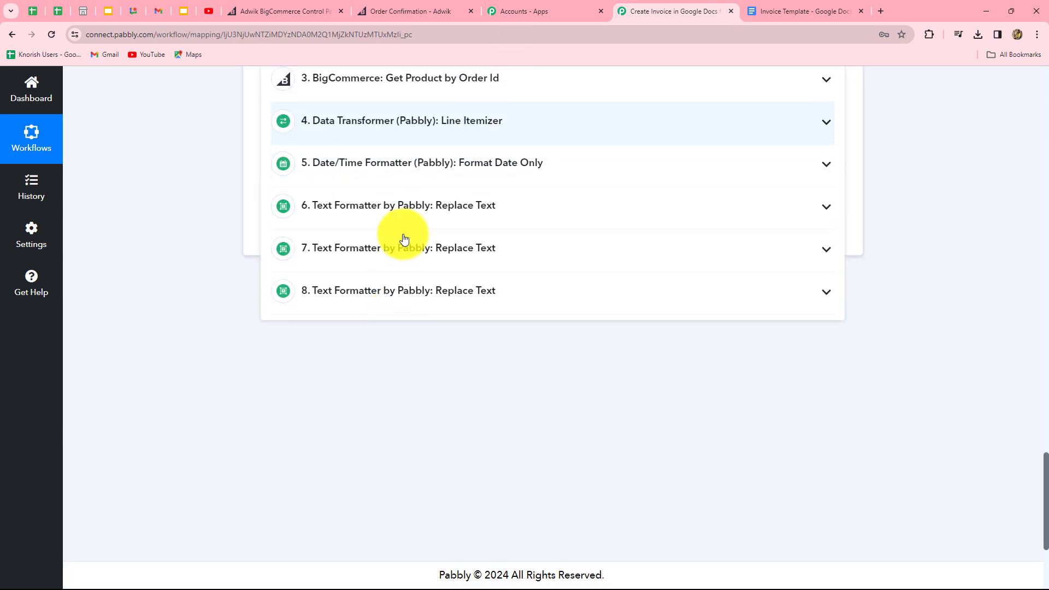
left_click(468, 215)
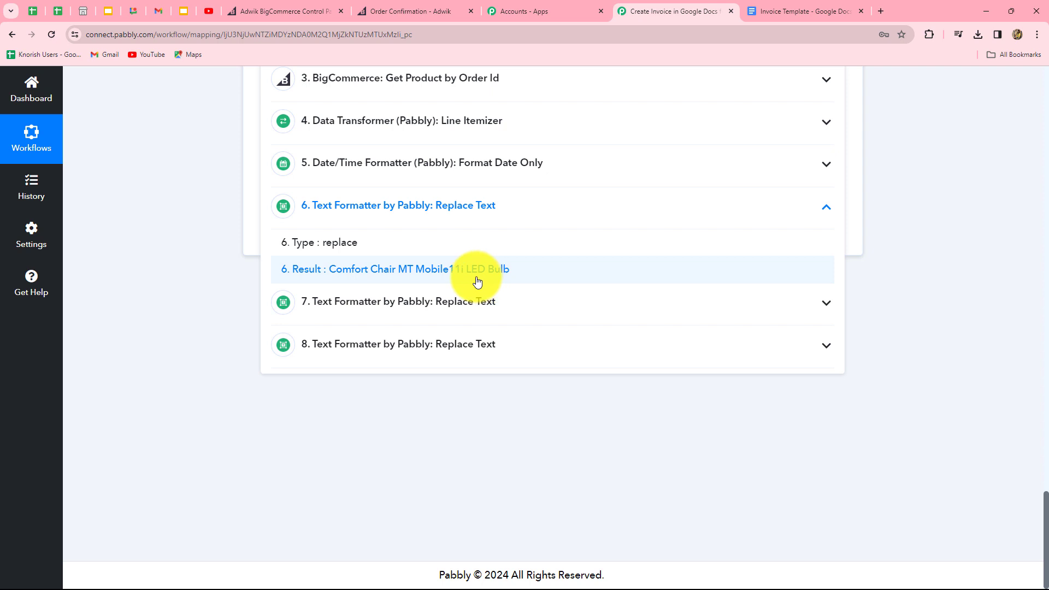
left_click(477, 280)
scroll(421, 169, "up", 3)
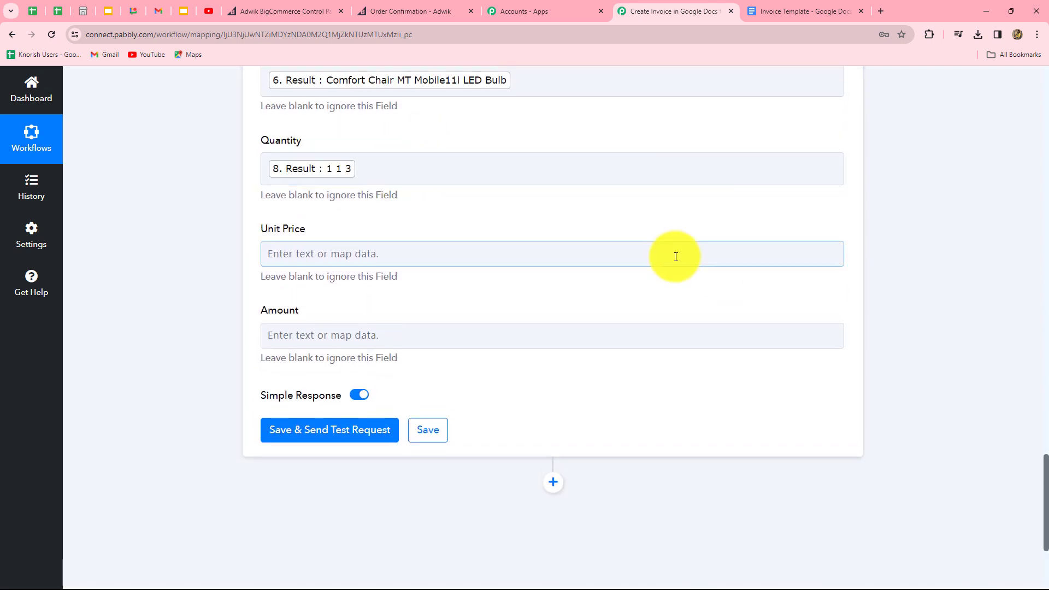
scroll(676, 256, "down", 3)
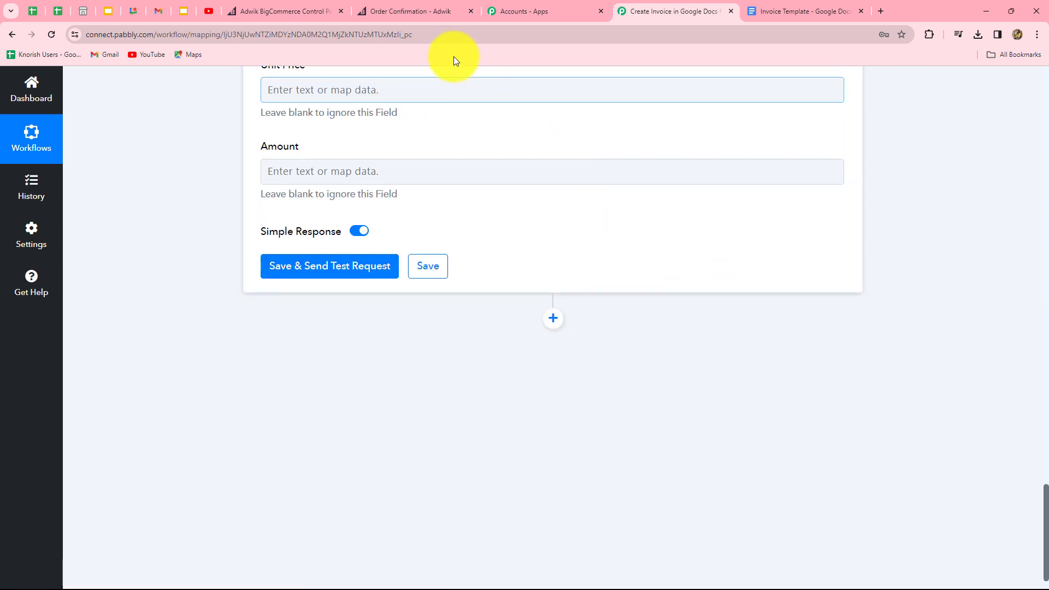
left_click(448, 92)
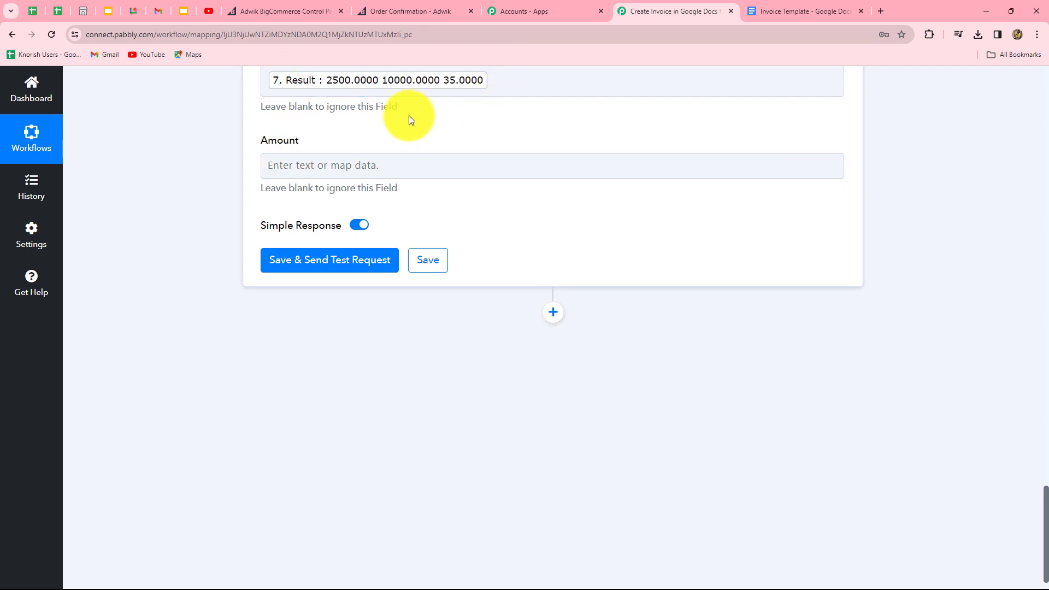
scroll(393, 171, "down", 1)
Step: Set Amount to the order's Total Inc Tax (12605.0000) and test, returning a new DocumentId
left_click(393, 136)
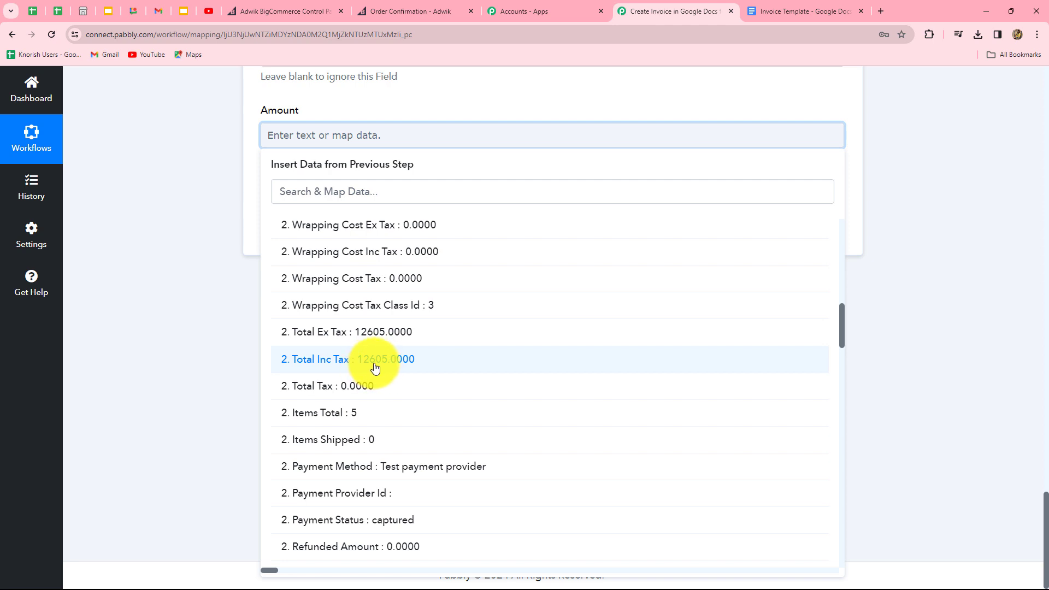
left_click(382, 365)
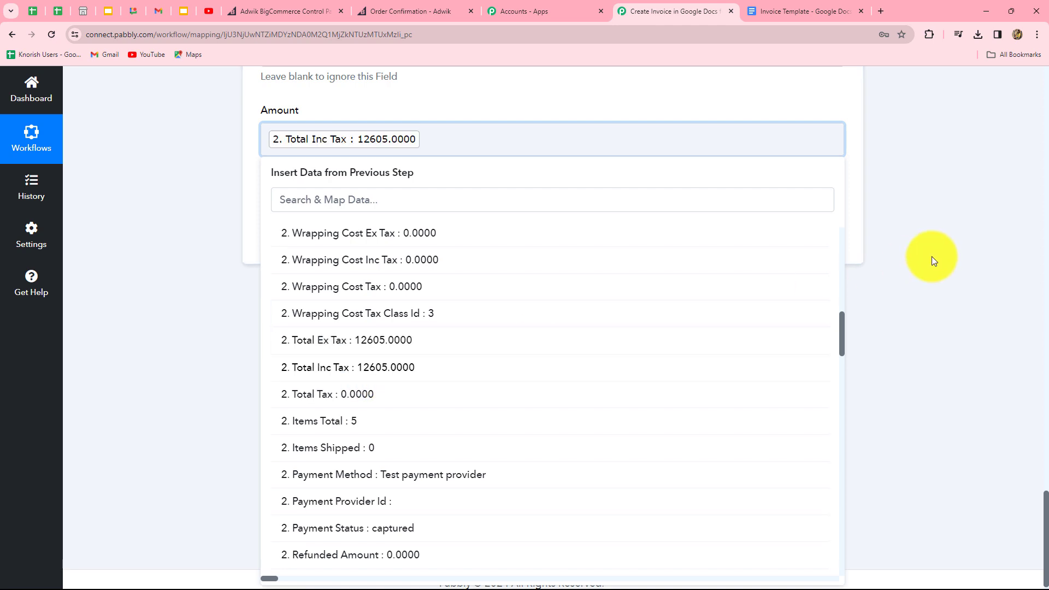
left_click(932, 257)
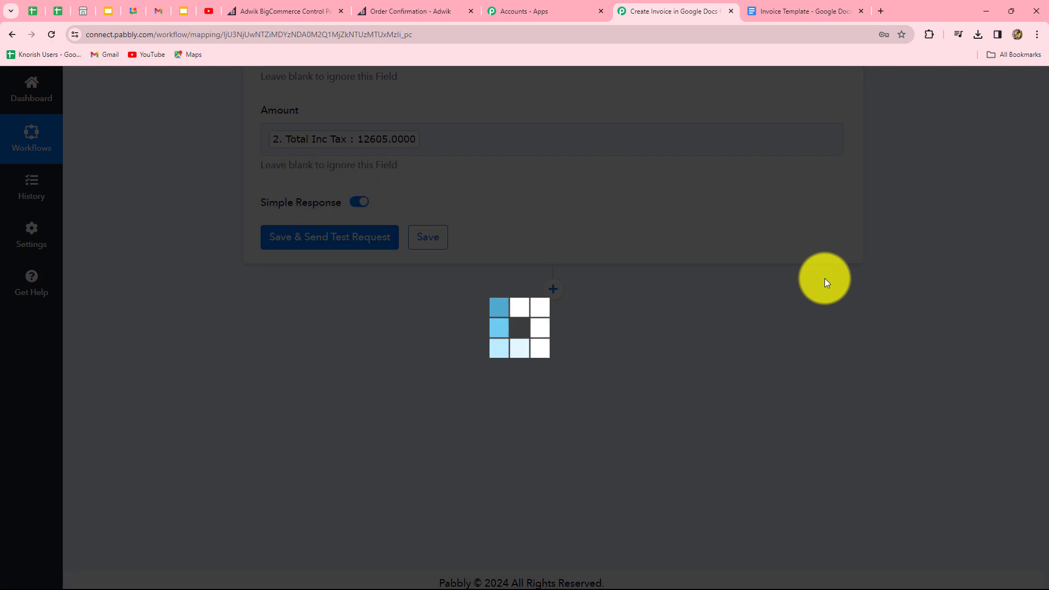
scroll(909, 185, "down", 5)
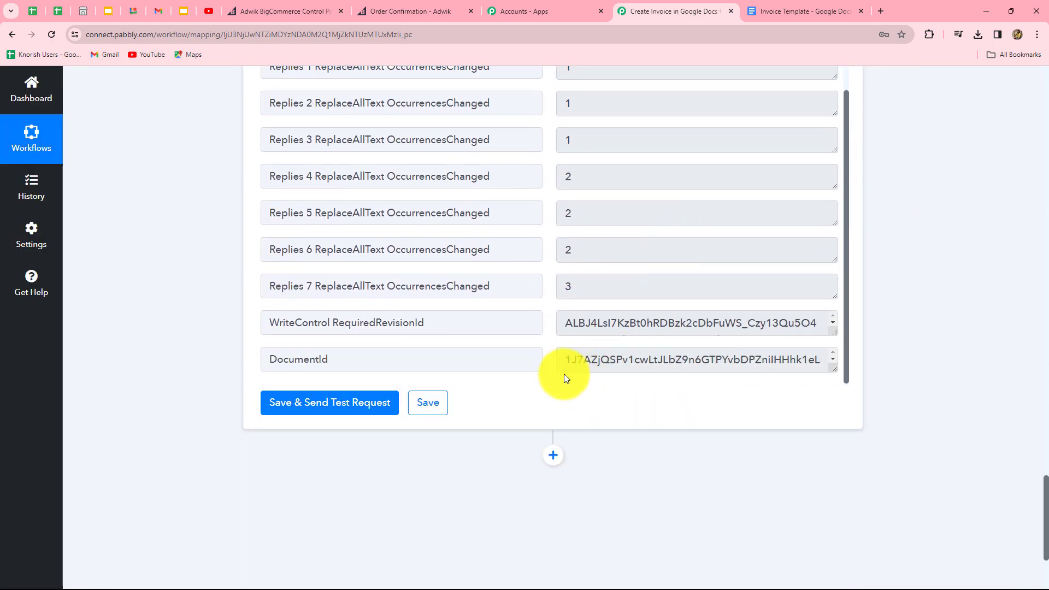
left_click_drag(561, 360, 798, 384)
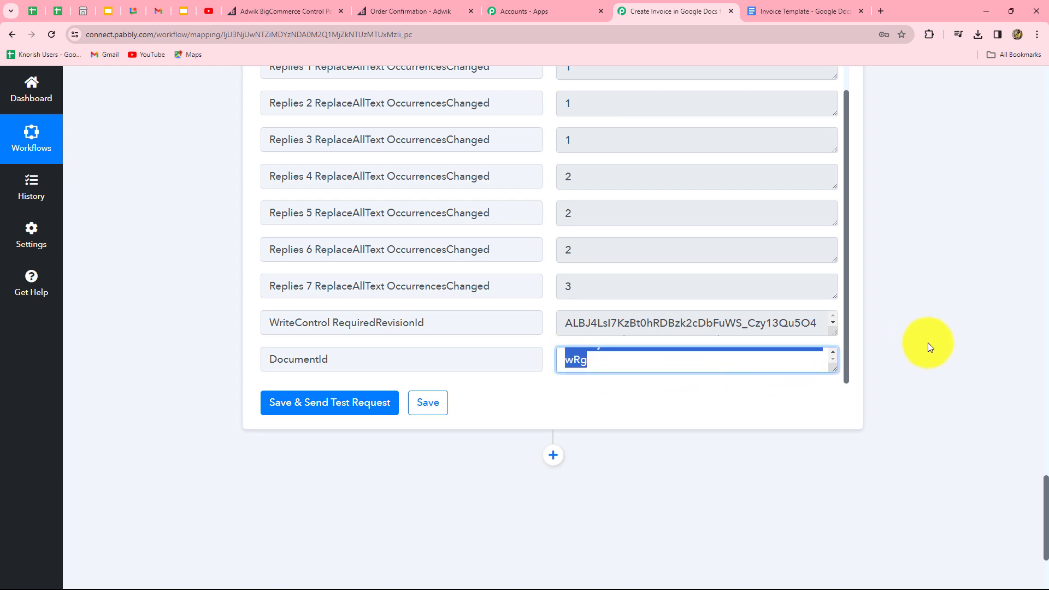
left_click(930, 348)
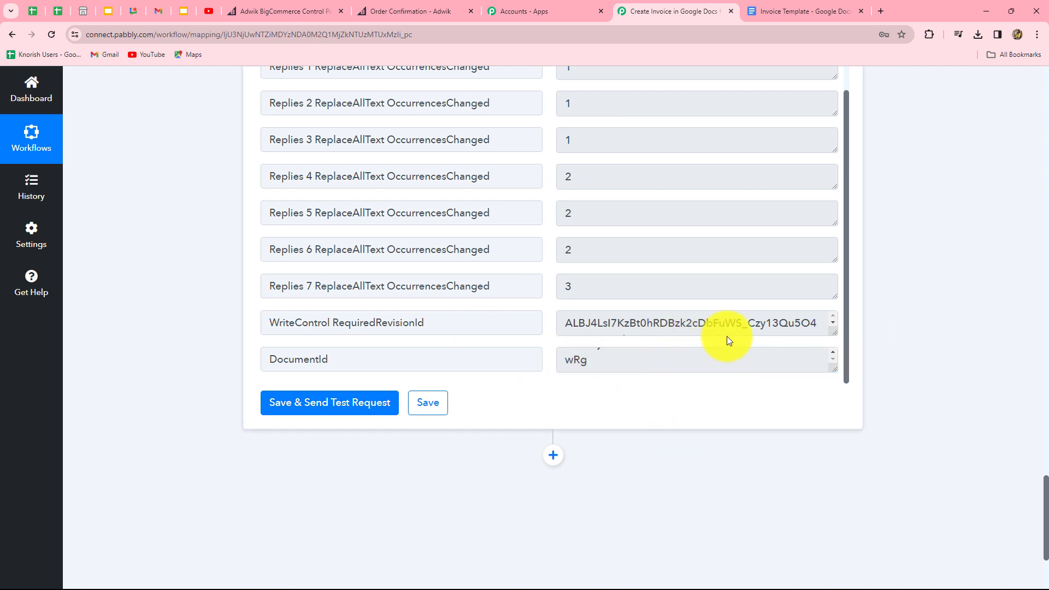
Step: Open the newest generated invoice and review its Comfort Chair, MT Mobile11i, LED Bulb lines and 12605.0000 total
left_click(792, 11)
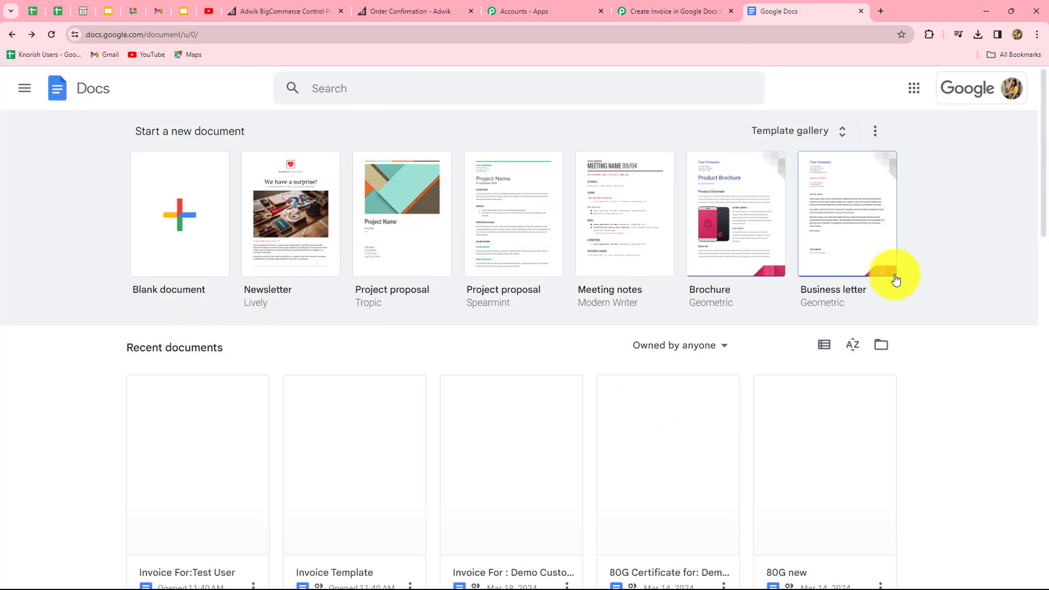
scroll(896, 279, "down", 2)
scroll(896, 280, "down", 2)
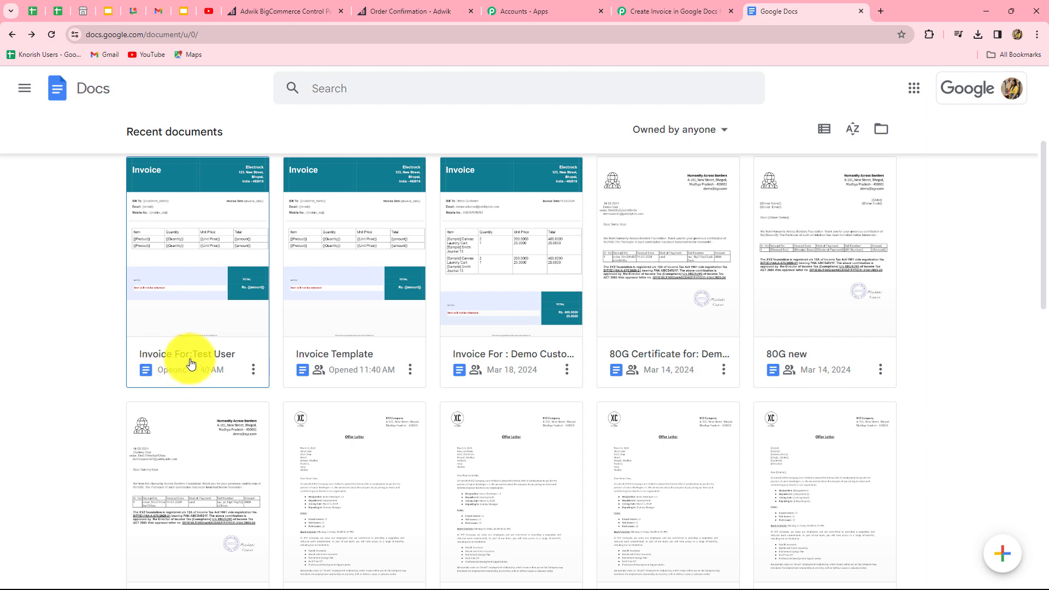
left_click(197, 281)
scroll(910, 368, "down", 6)
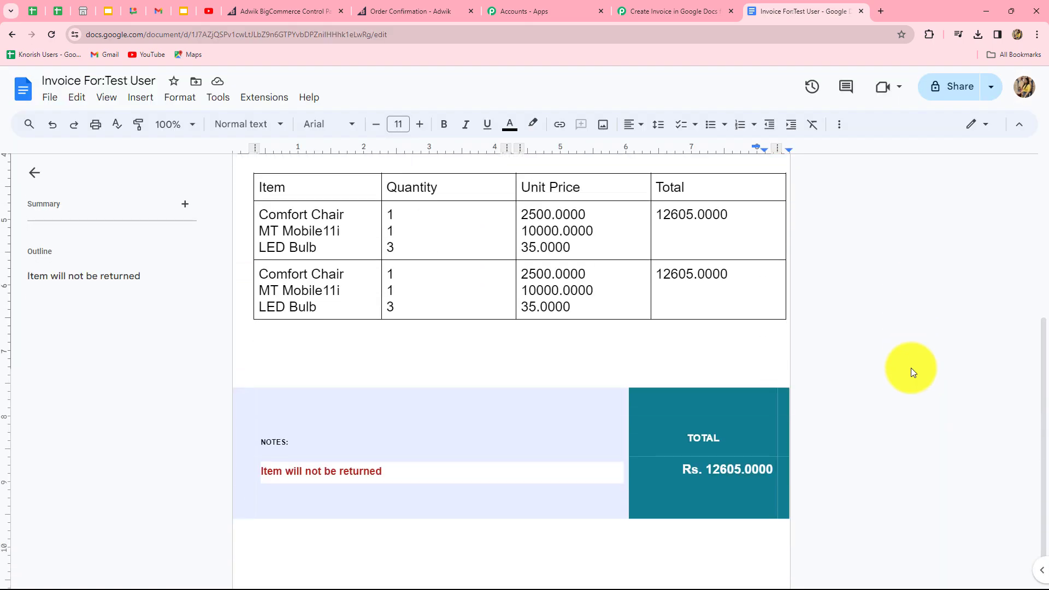
scroll(911, 368, "up", 5)
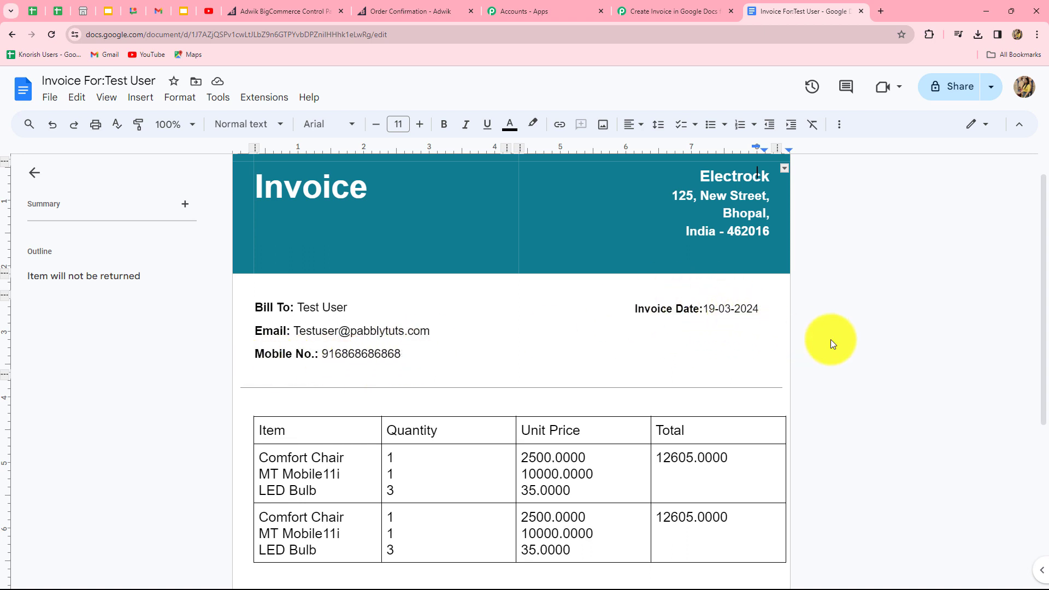
scroll(955, 353, "down", 5)
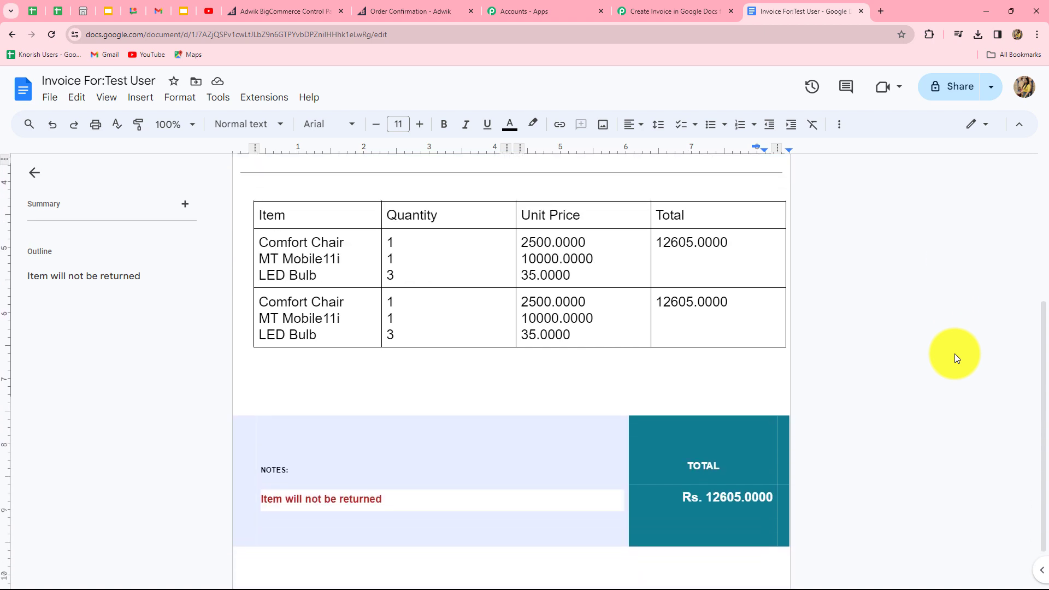
scroll(956, 357, "up", 2)
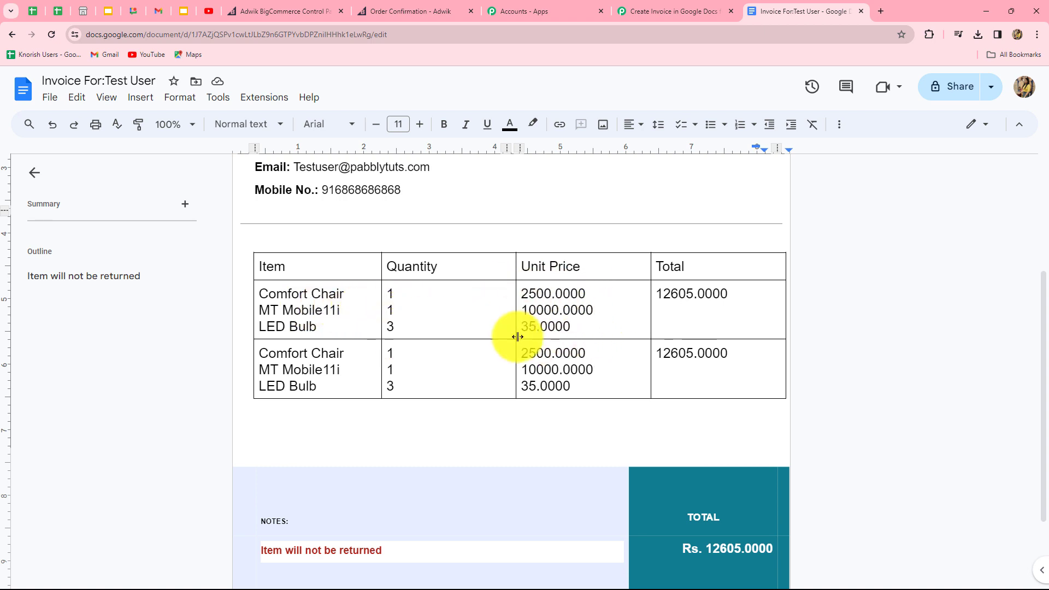
scroll(884, 339, "down", 2)
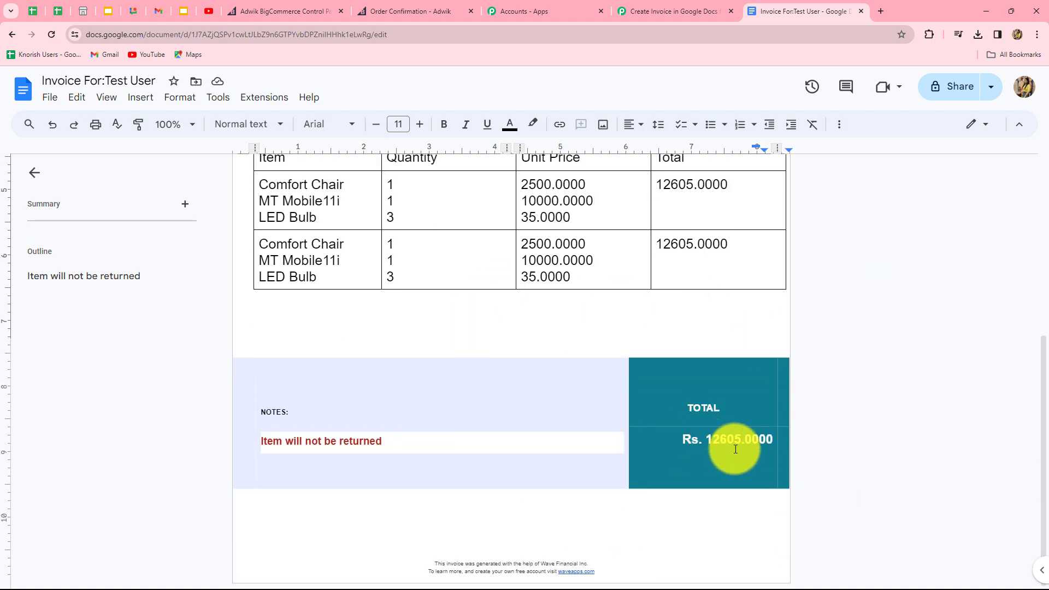
scroll(992, 428, "up", 5)
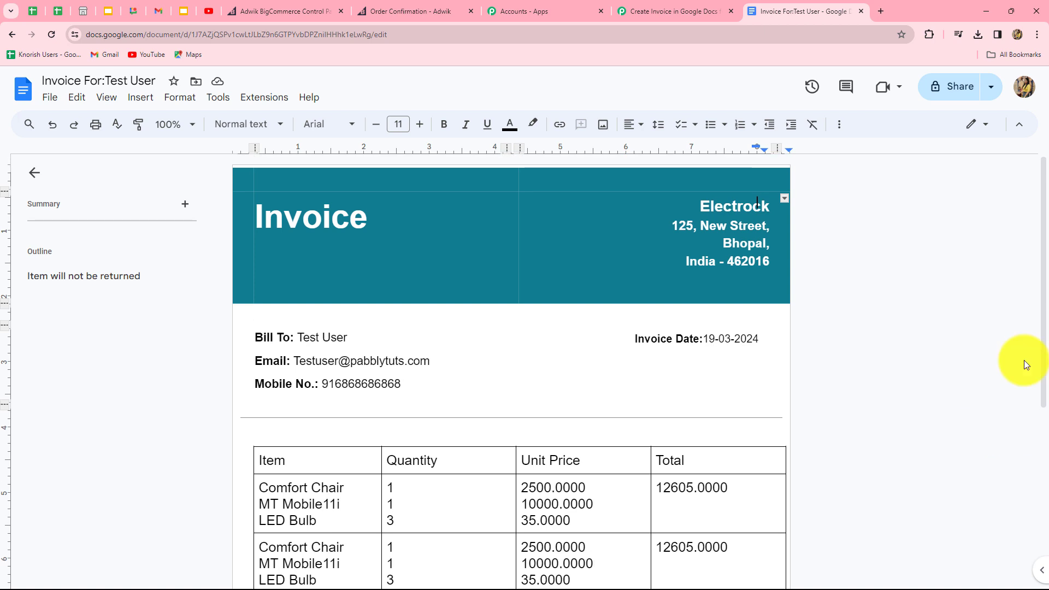
scroll(967, 461, "down", 5)
scroll(967, 461, "up", 3)
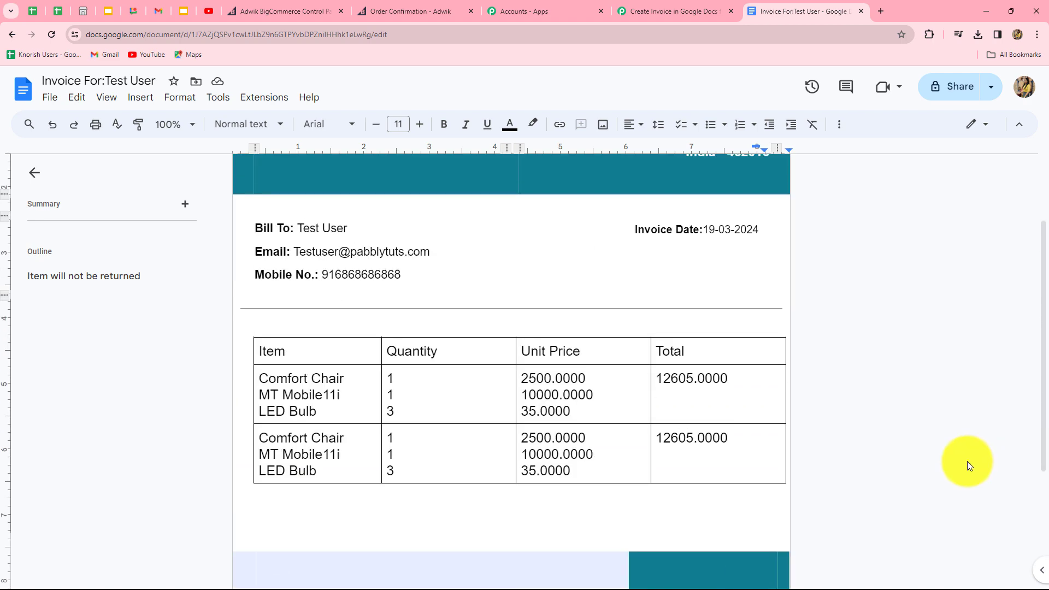
Step: Raise Comfort Chair to 2, add one MT Mobile11i, and proceed to the $15,000.00 checkout
left_click(437, 11)
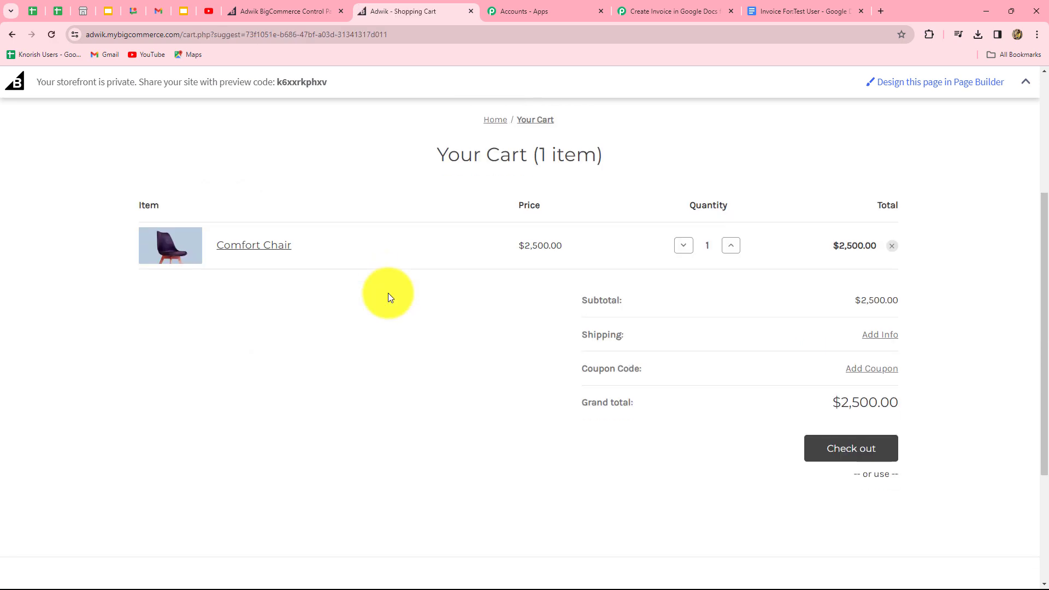
left_click(729, 354)
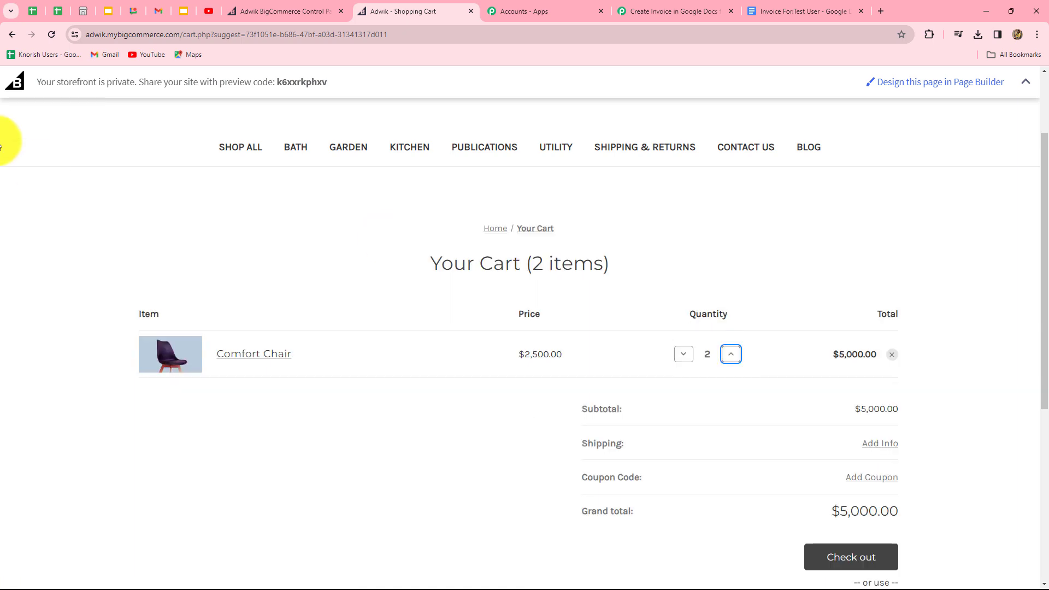
left_click(12, 34)
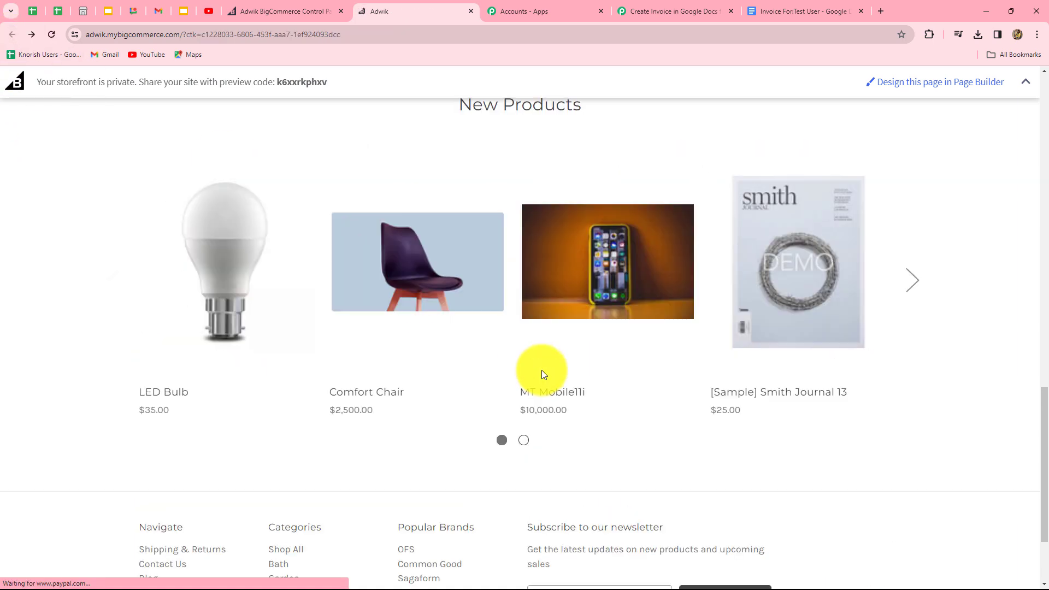
mouse_move(586, 301)
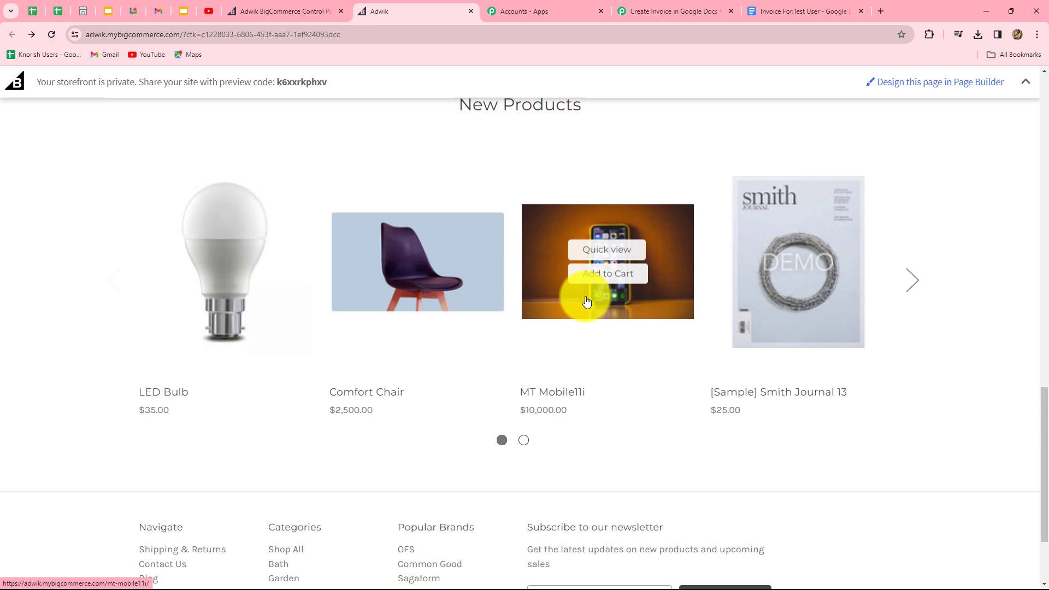
left_click(604, 276)
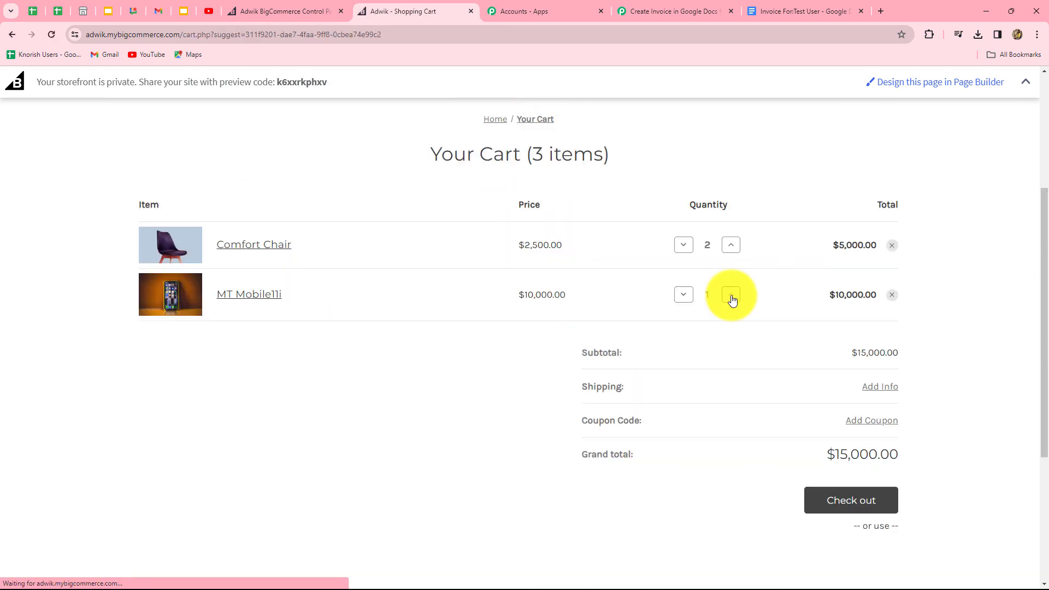
left_click(850, 501)
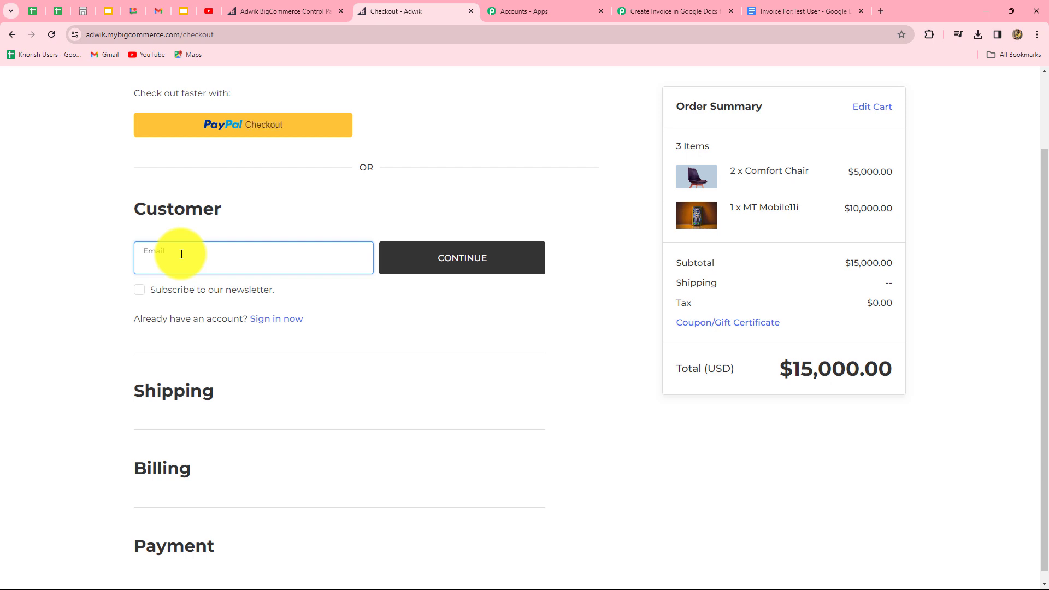
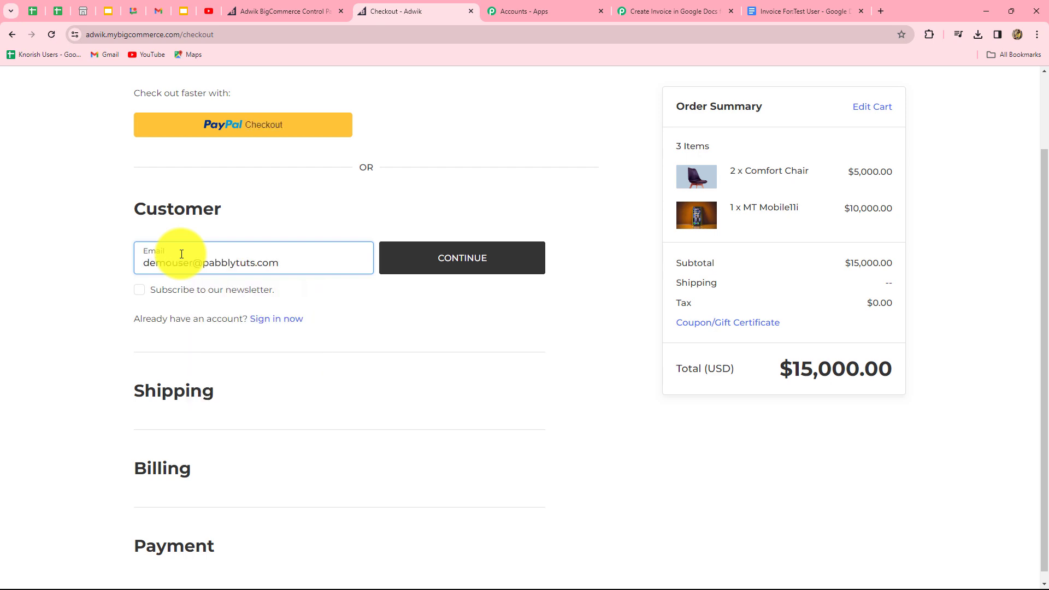
Step: Enter the customer email and autofill the shipping name, phone and address to place the $15,000.00 order
left_click(447, 257)
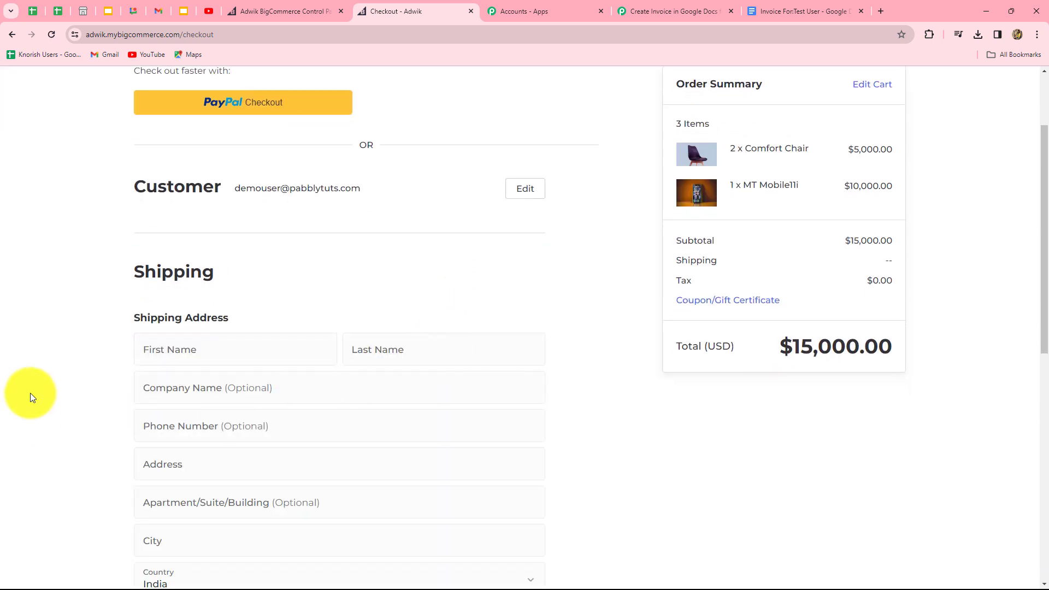
scroll(188, 173, "down", 4)
left_click(186, 131)
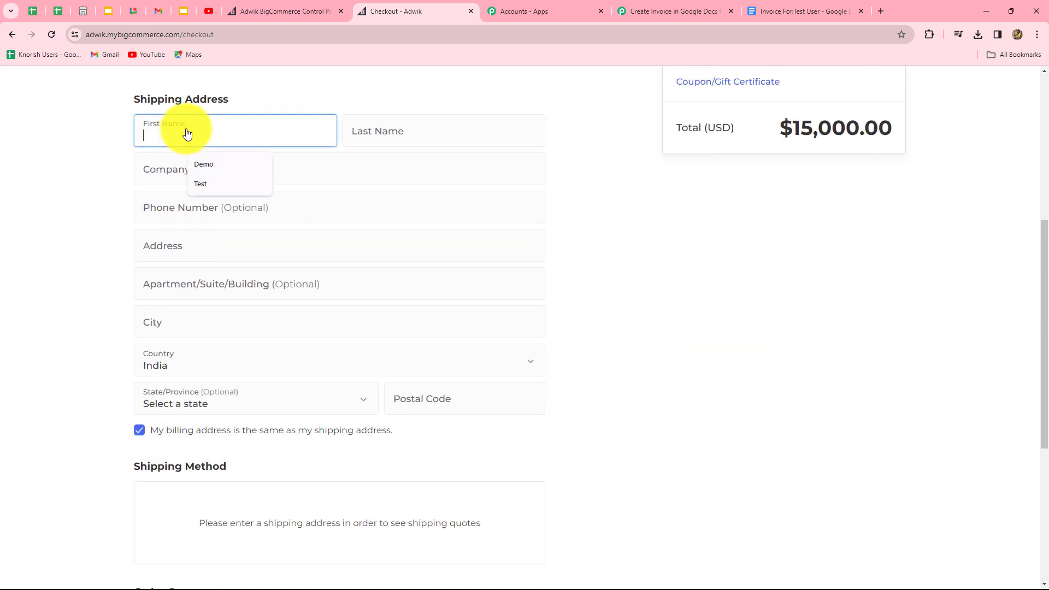
left_click(203, 164)
left_click(352, 134)
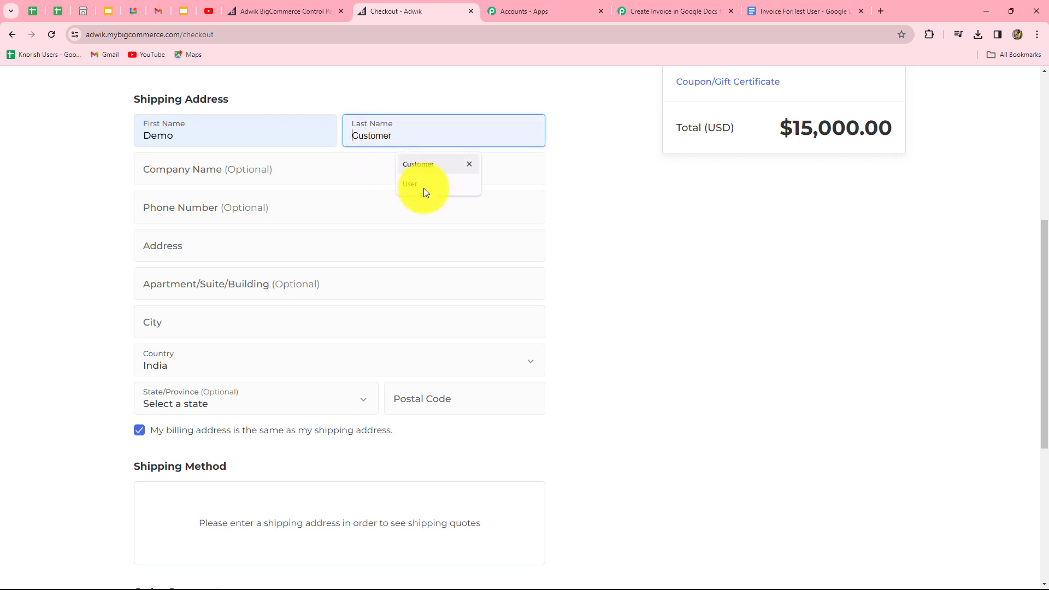
left_click(410, 186)
left_click(192, 207)
left_click(219, 239)
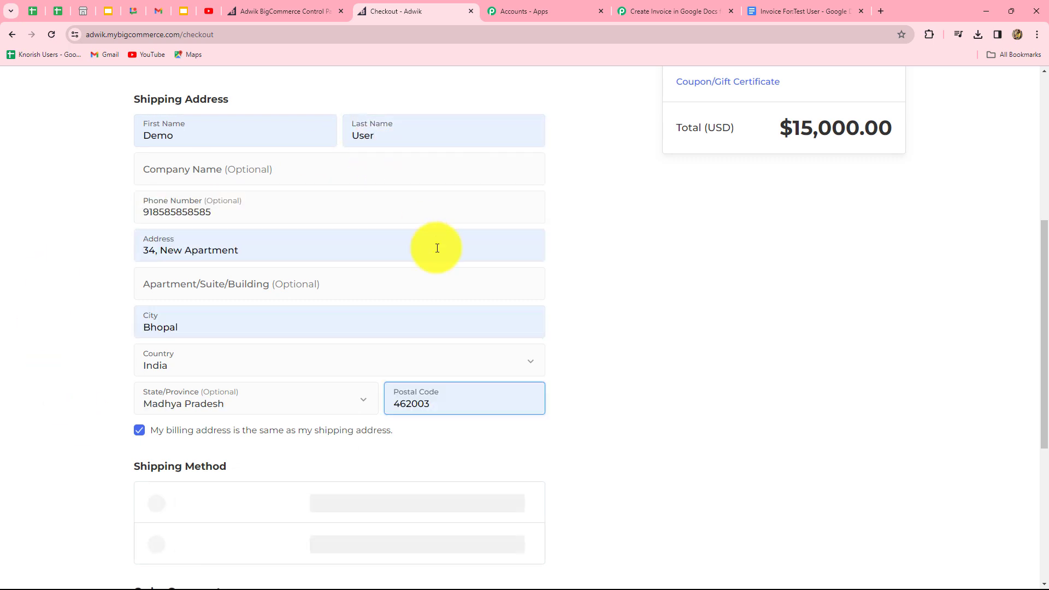
scroll(672, 296, "down", 5)
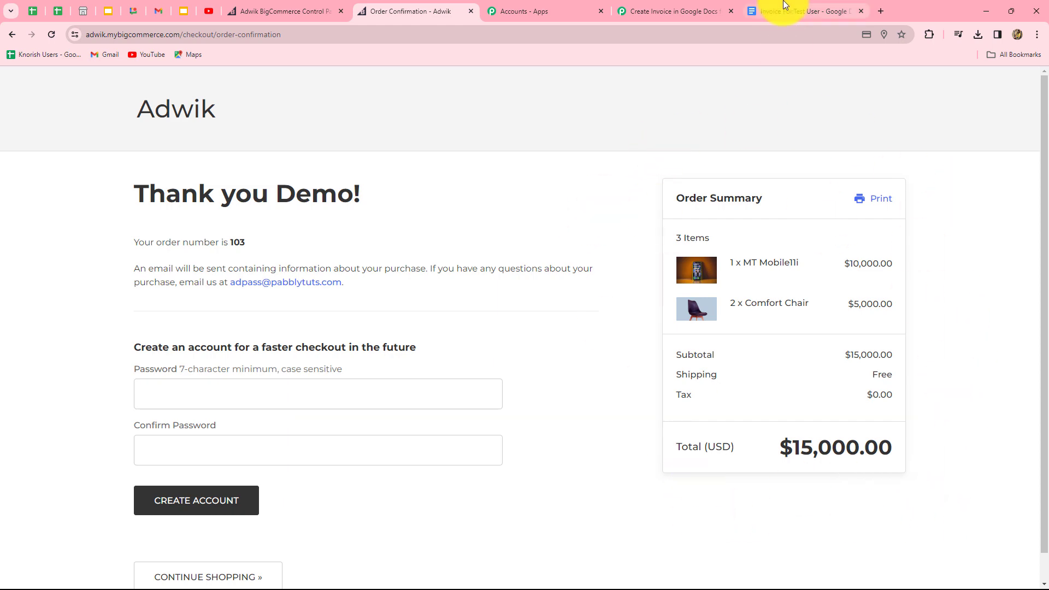
left_click(783, 7)
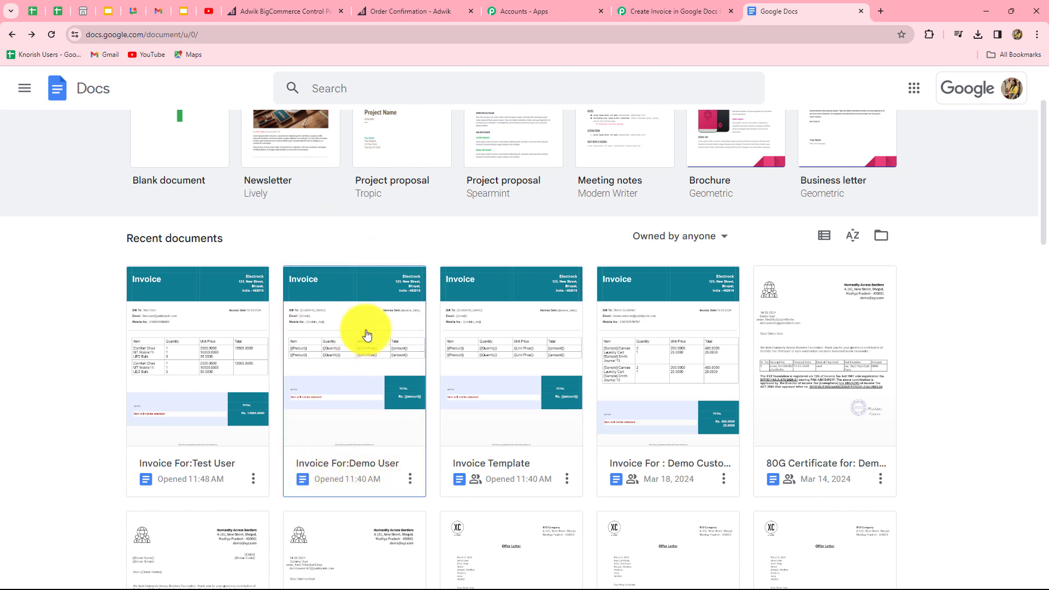
Step: Open the new invoice and verify 2 Comfort Chairs, 1 MT Mobile11i and total Rs. 15000.0000
left_click(370, 431)
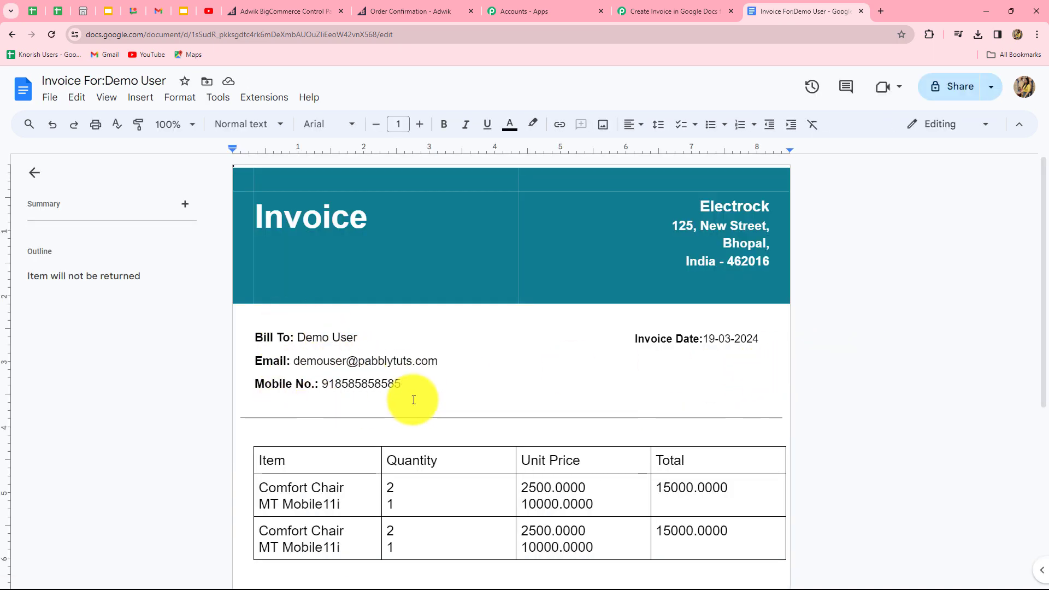
scroll(417, 396, "down", 3)
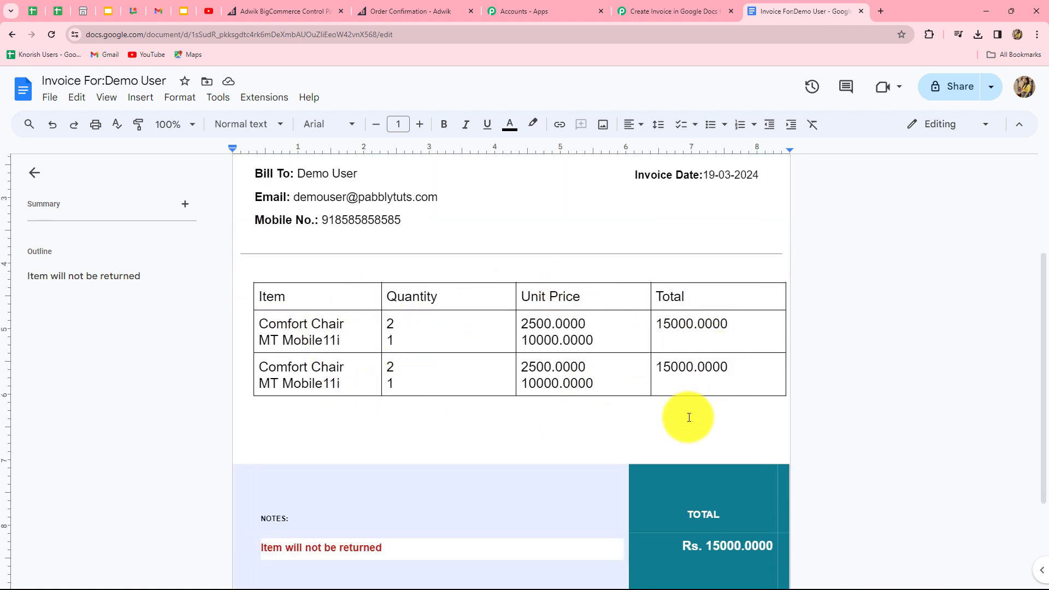
scroll(918, 409, "down", 3)
scroll(918, 410, "up", 3)
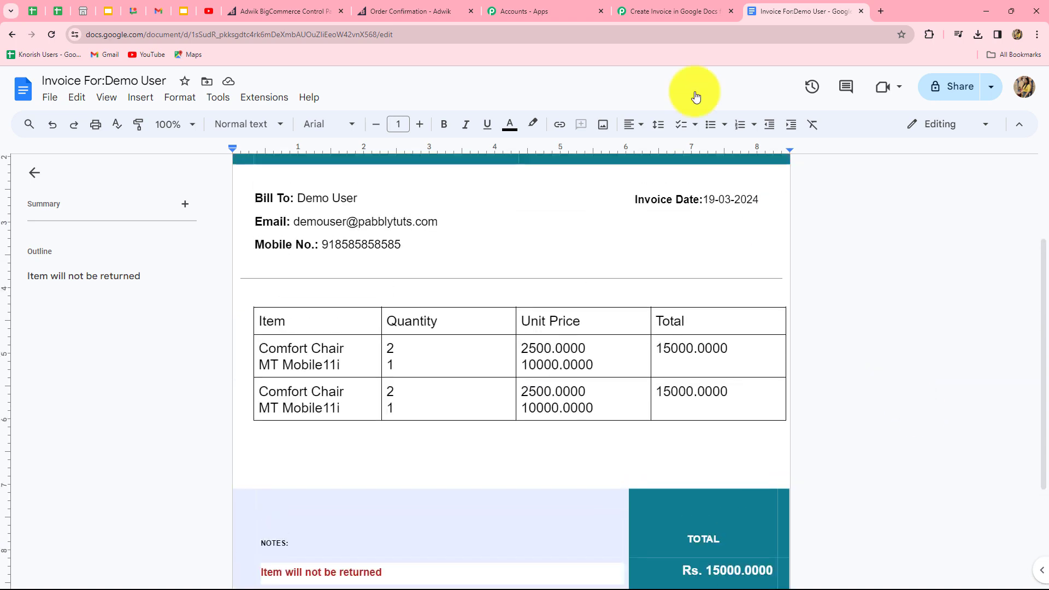
left_click(664, 11)
Step: Collapse the Google Docs template step (step 9) in the invoice workflow
scroll(960, 352, "up", 10)
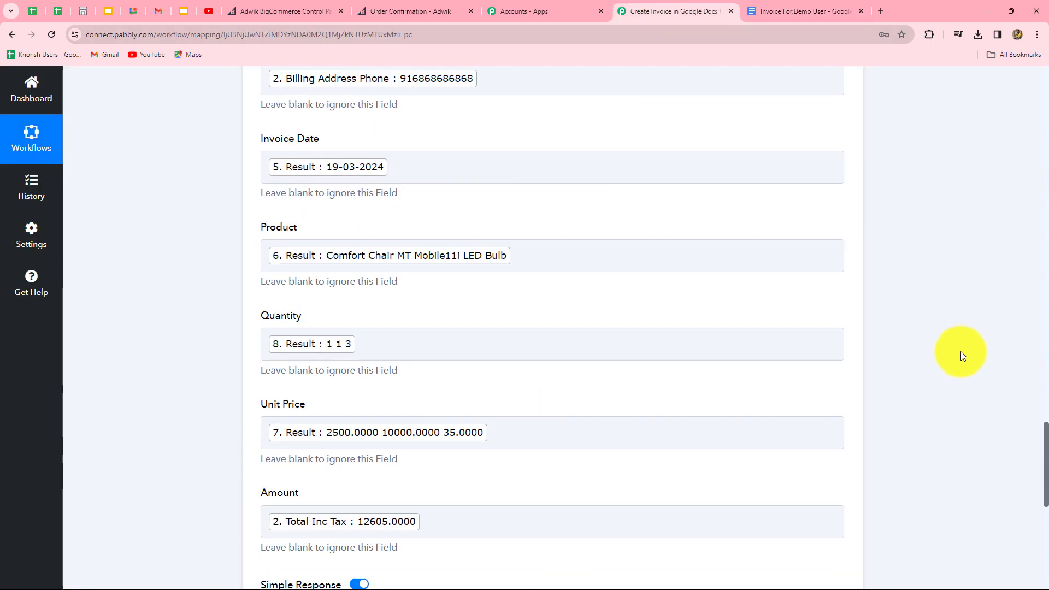
scroll(961, 351, "up", 15)
scroll(897, 442, "down", 3)
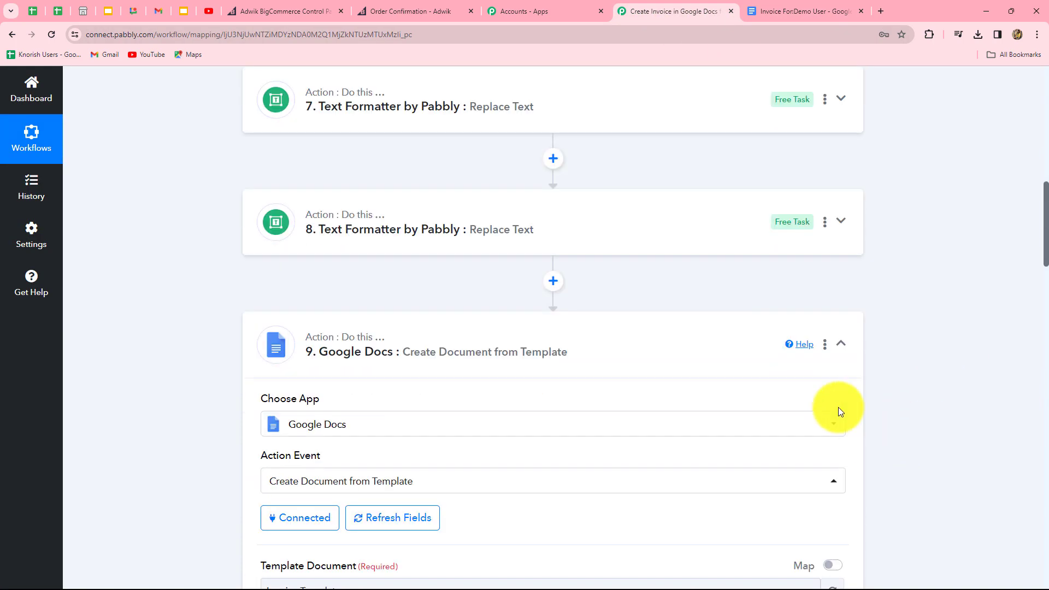
left_click(841, 343)
Step: Review the closed steps: BigCommerce trigger, Line Itemizer, Format Date Only and three Replace Text steps
scroll(893, 331, "up", 8)
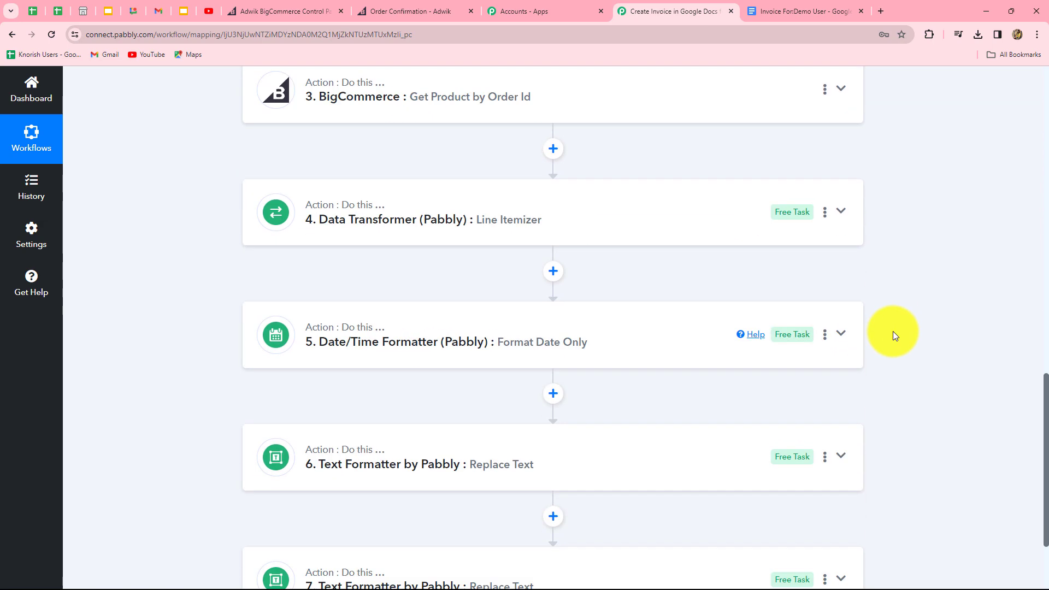
scroll(893, 331, "up", 8)
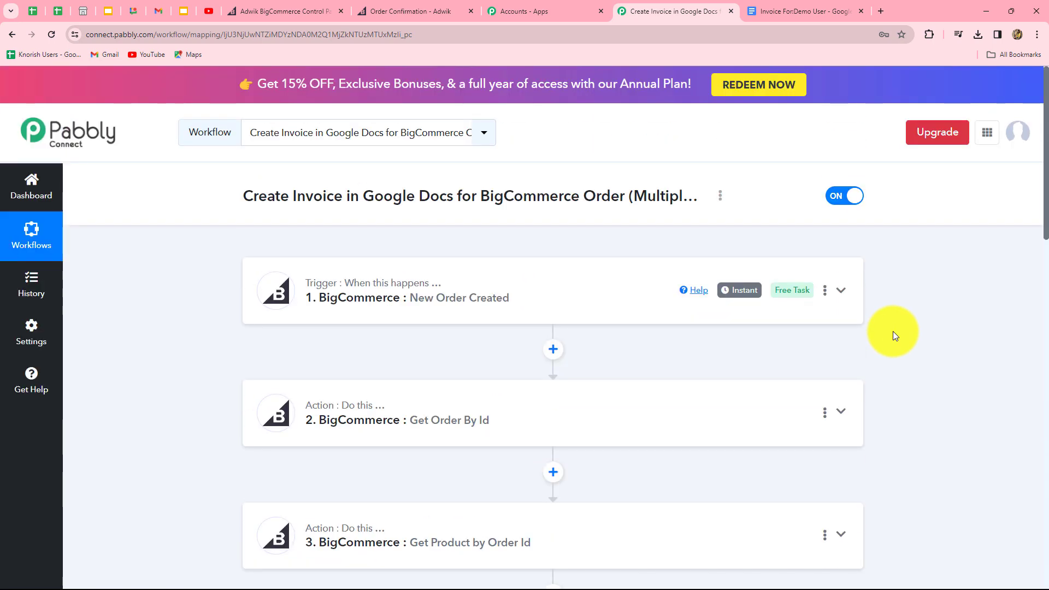
scroll(892, 331, "down", 1)
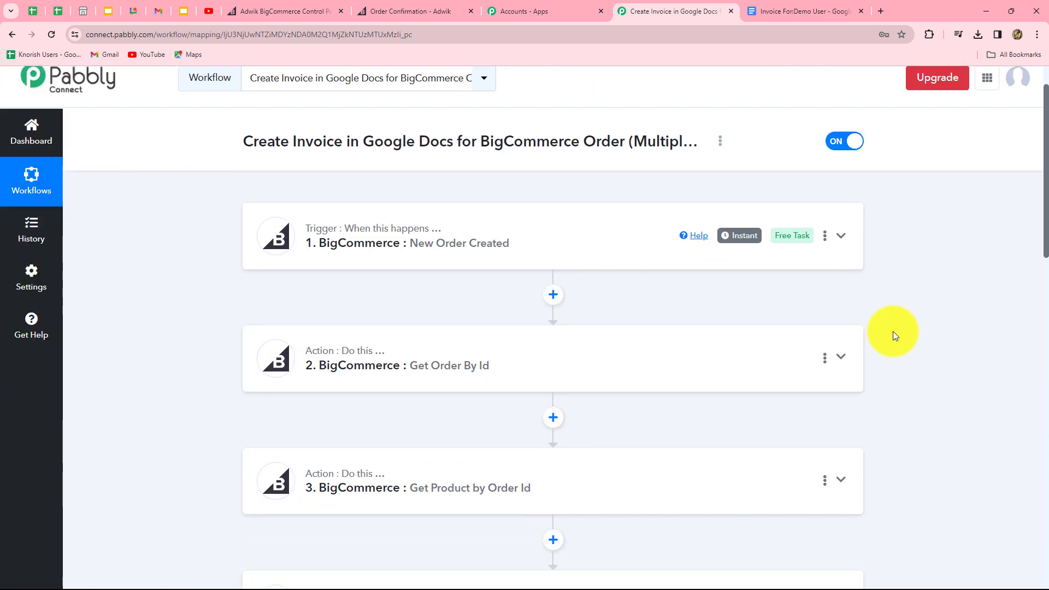
scroll(894, 335, "down", 2)
scroll(894, 334, "down", 3)
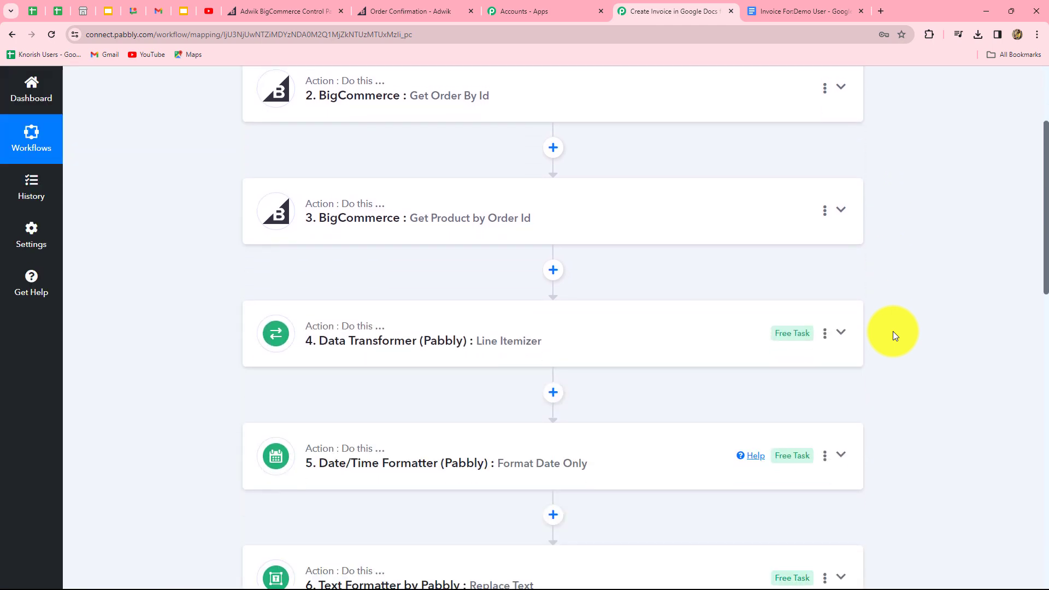
scroll(895, 335, "down", 5)
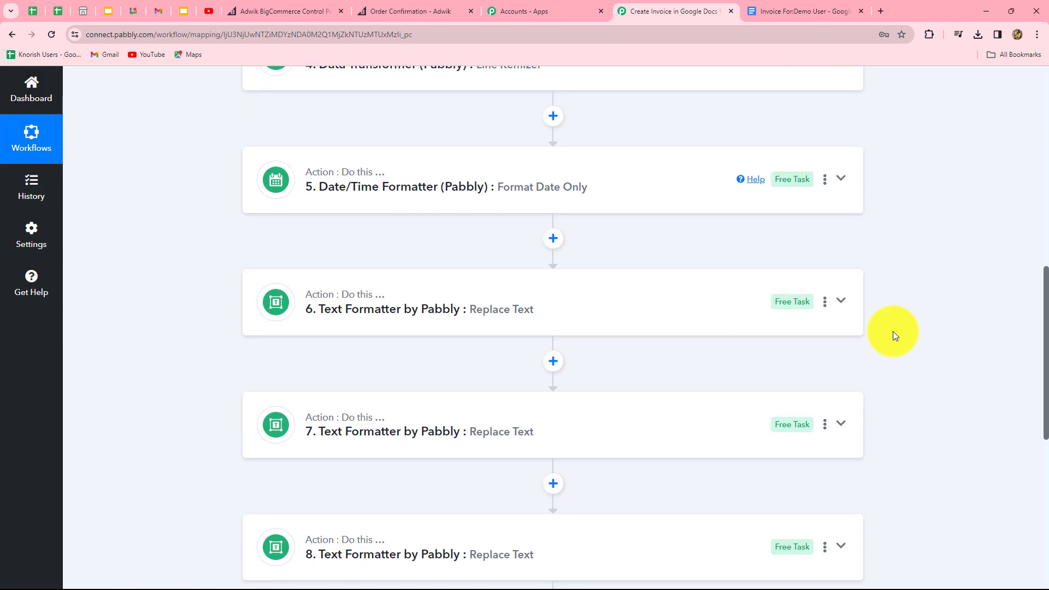
scroll(892, 331, "down", 4)
scroll(893, 331, "up", 13)
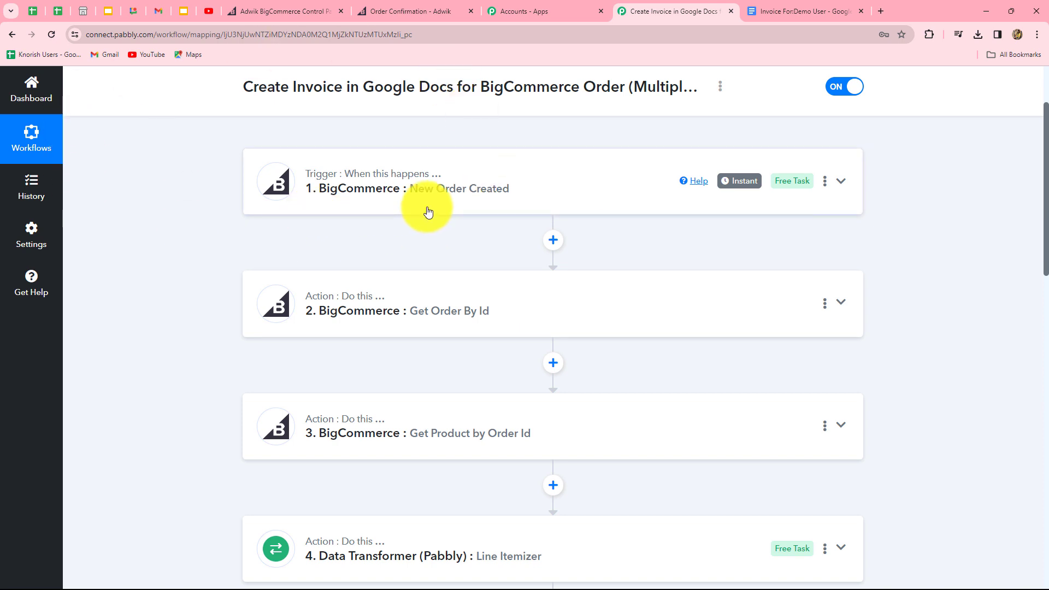
scroll(200, 465, "down", 10)
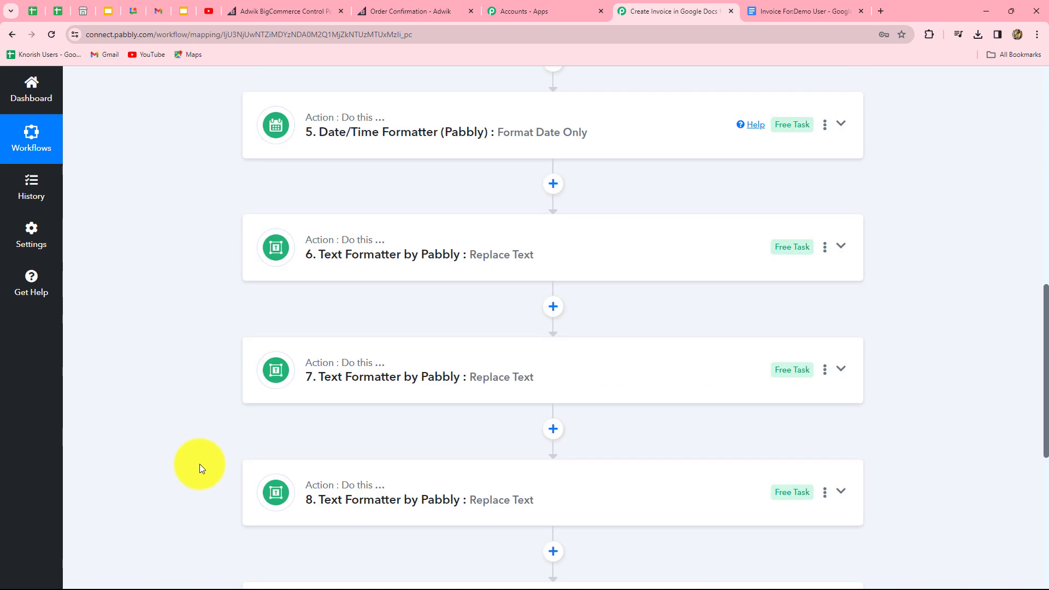
scroll(199, 464, "up", 10)
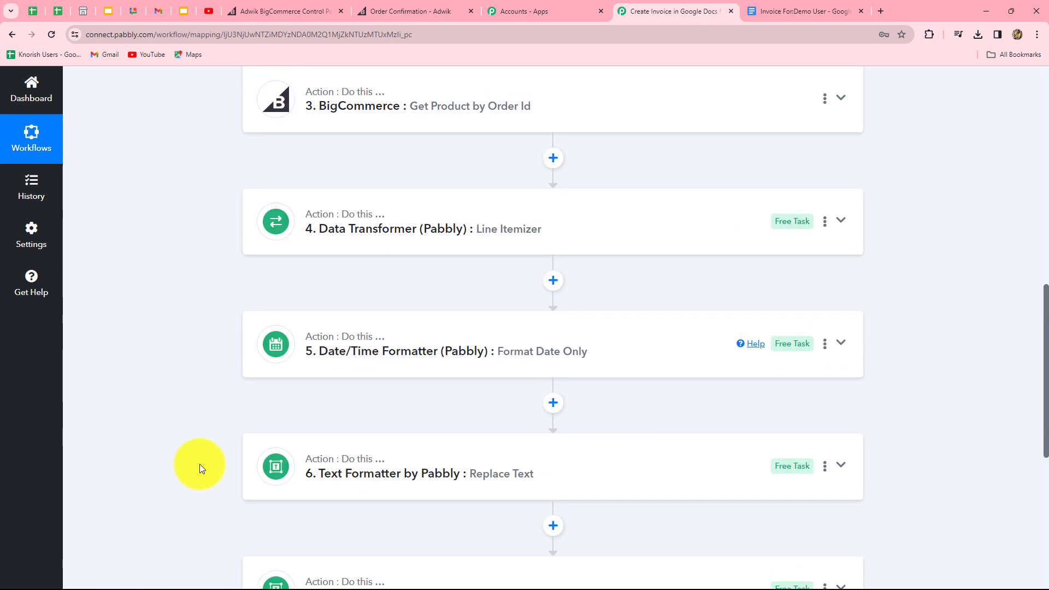